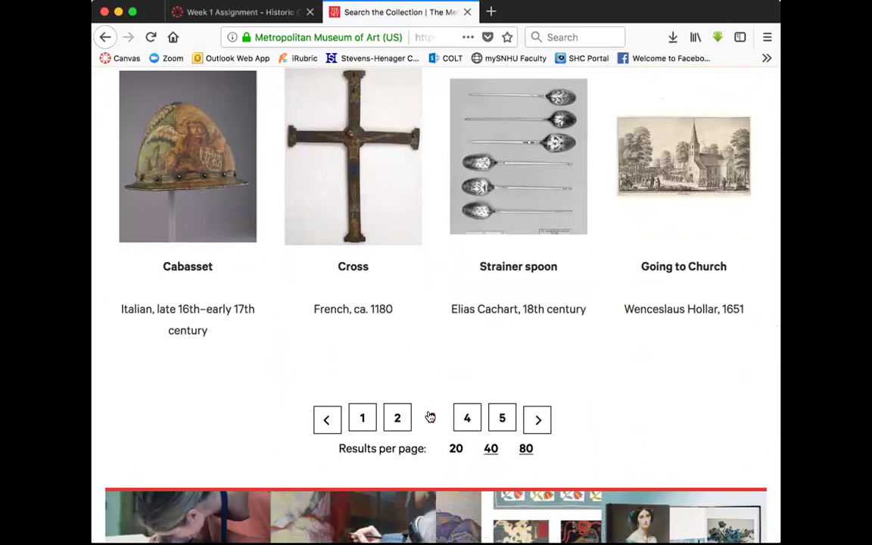
View the Wheat Field with Cypresses artwork and its brushwork close-up, then return to the results
scroll(428, 416, down, 3)
scroll(428, 415, down, 8)
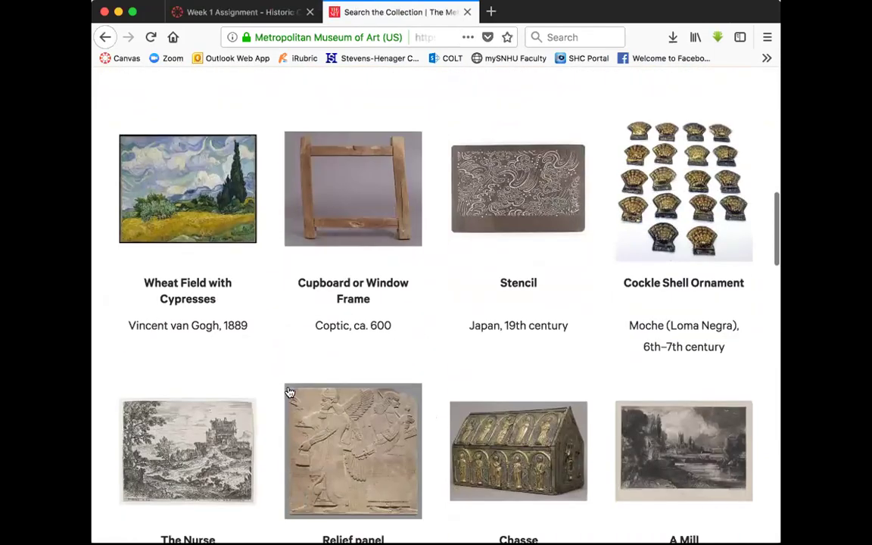
click(191, 214)
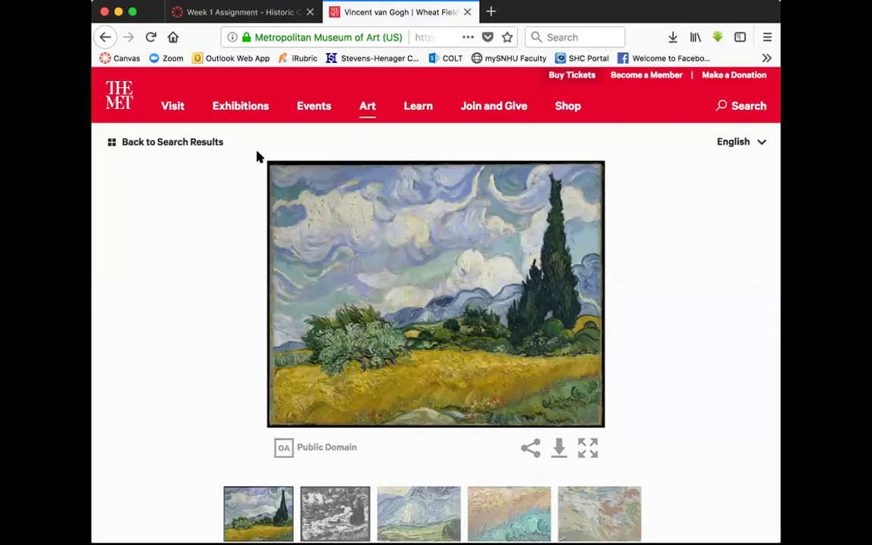
click(506, 496)
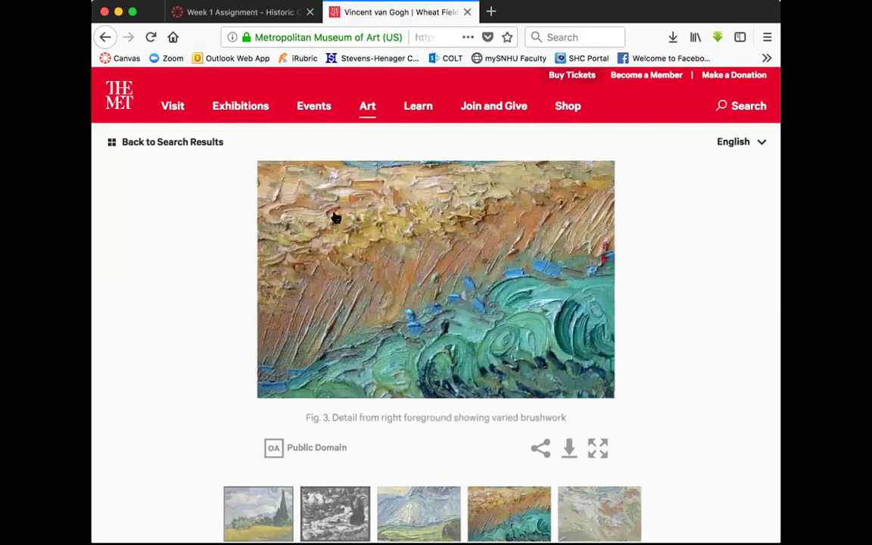
click(106, 37)
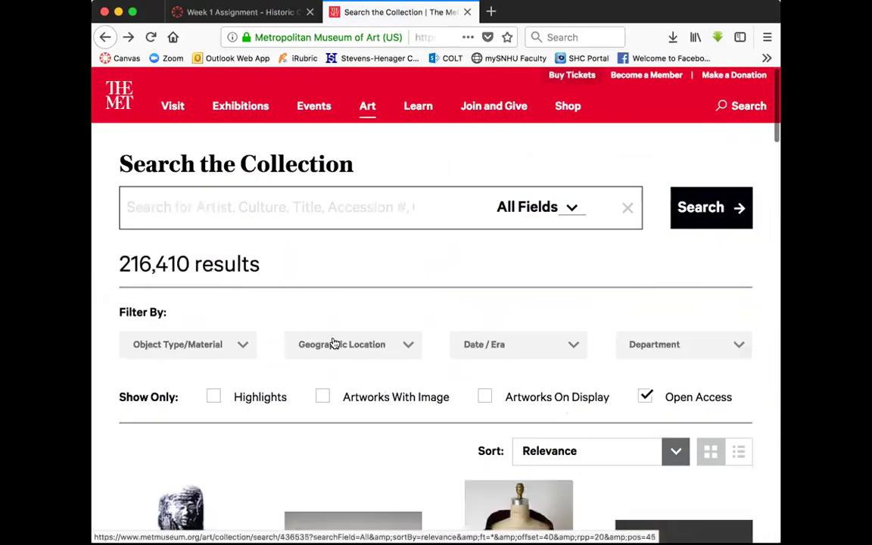
Page forward through the Open Access results to pages 4 and 5
scroll(333, 344, down, 15)
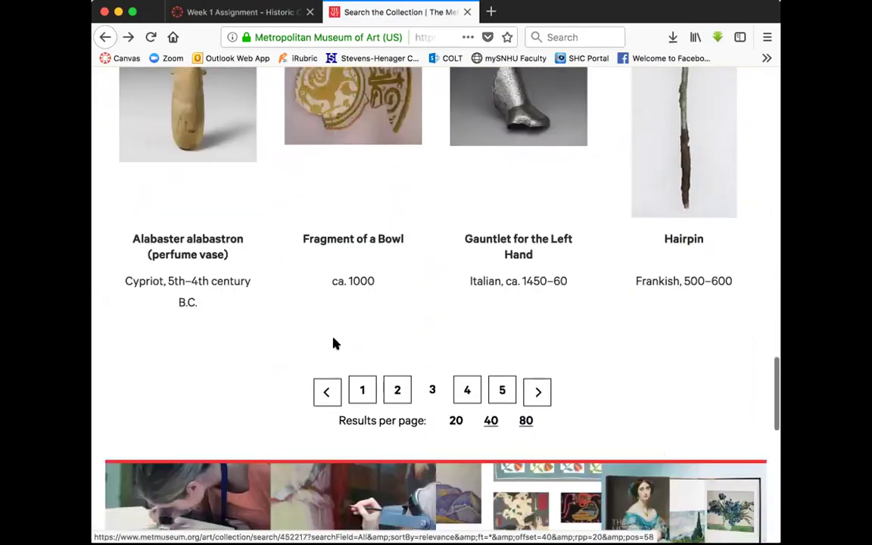
click(465, 390)
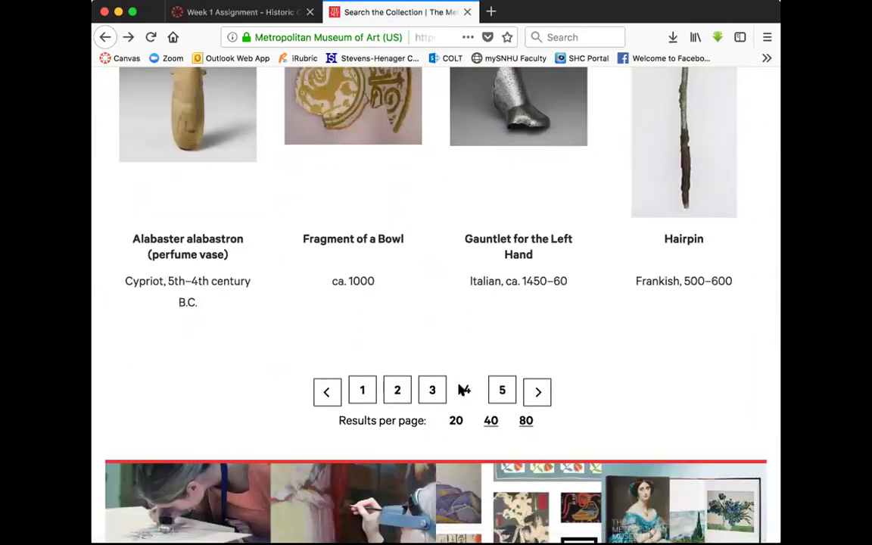
scroll(459, 389, down, 5)
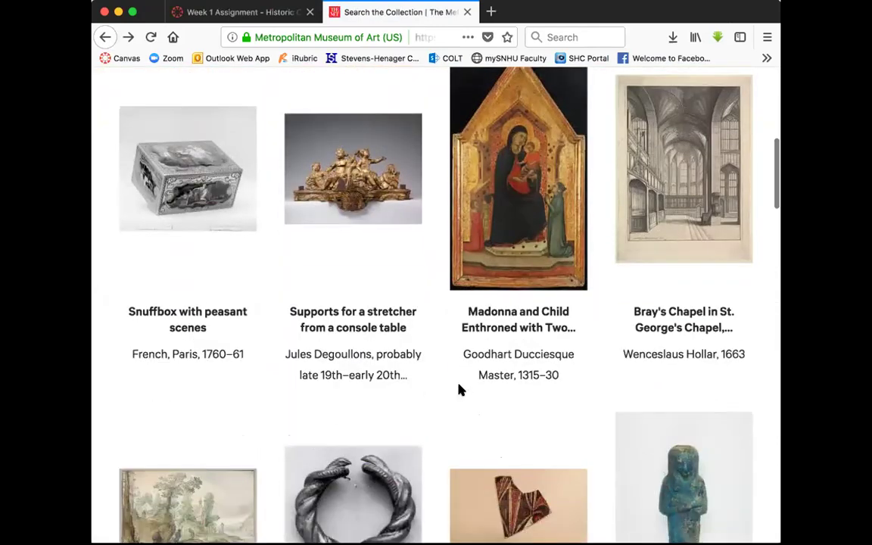
scroll(460, 390, down, 12)
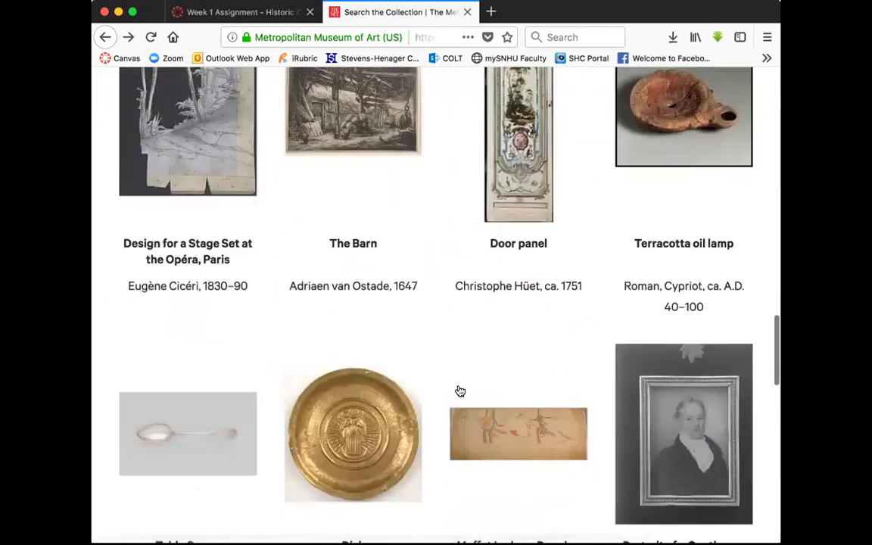
scroll(459, 389, down, 7)
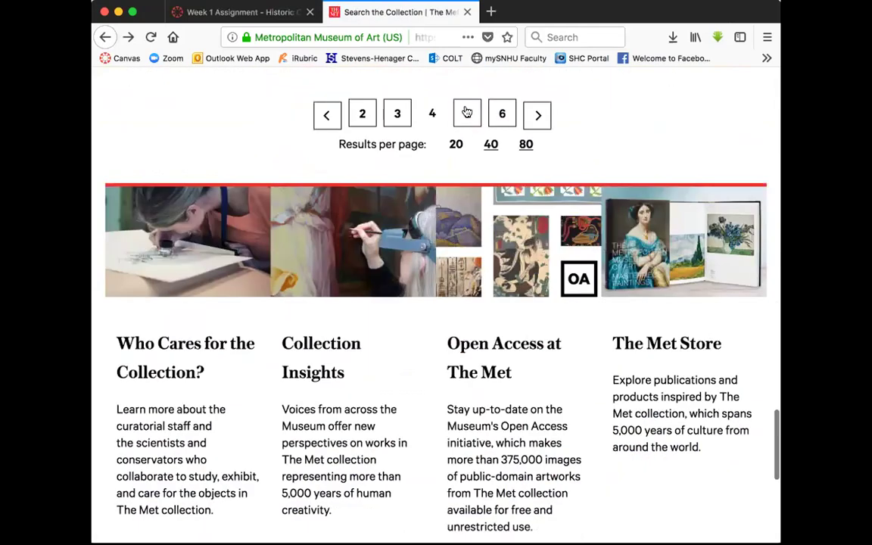
click(467, 114)
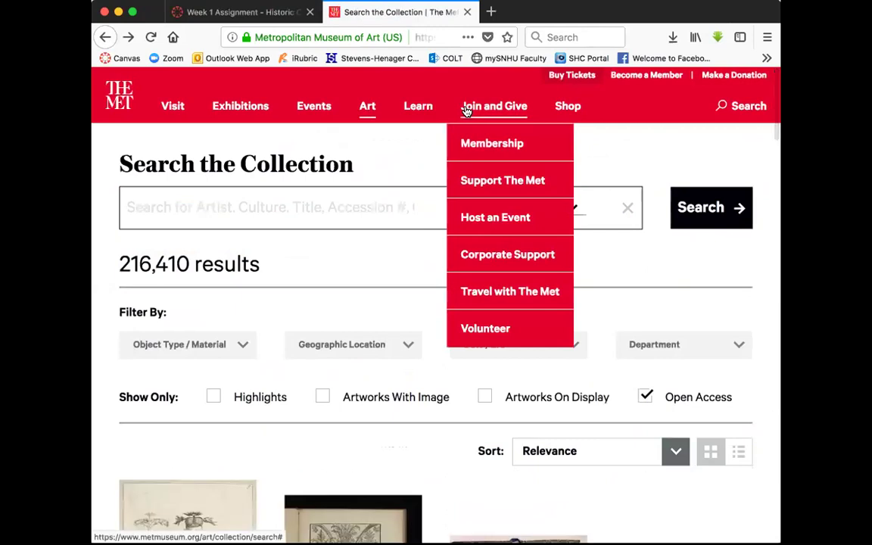
scroll(381, 383, down, 10)
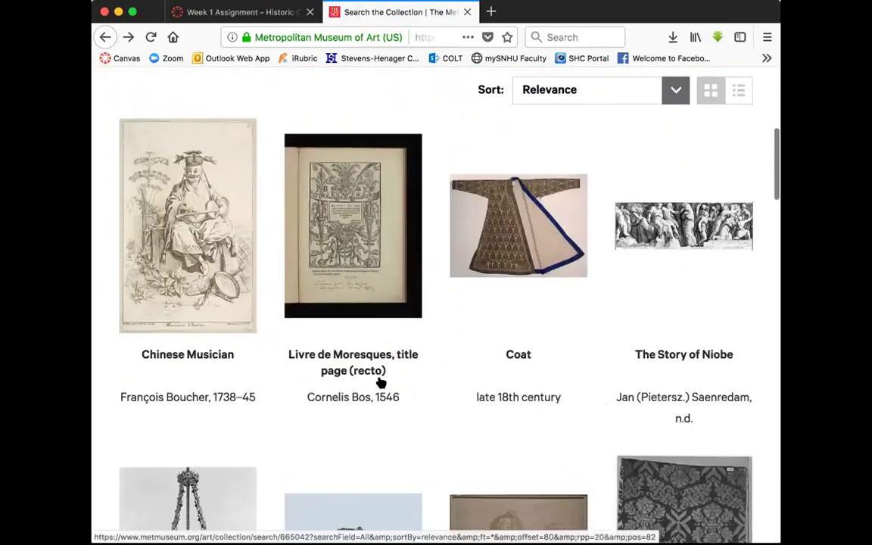
scroll(381, 383, down, 7)
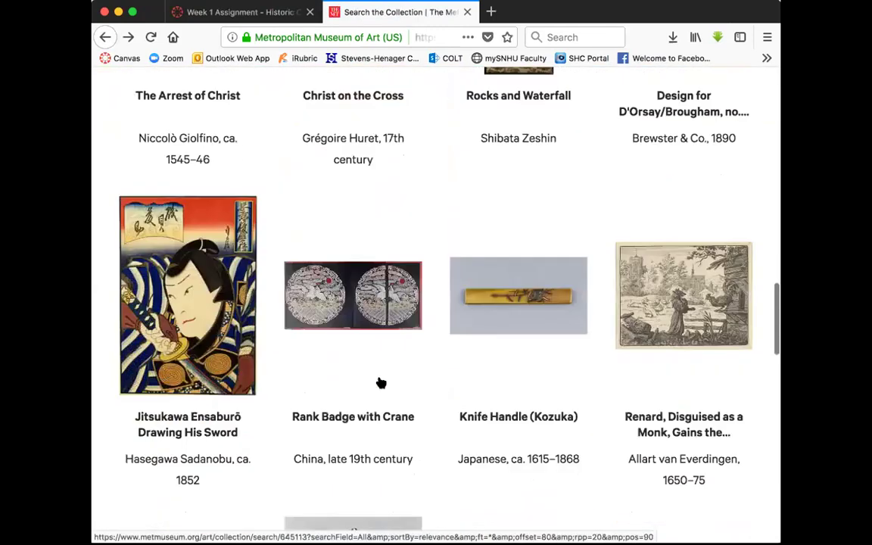
scroll(380, 383, down, 5)
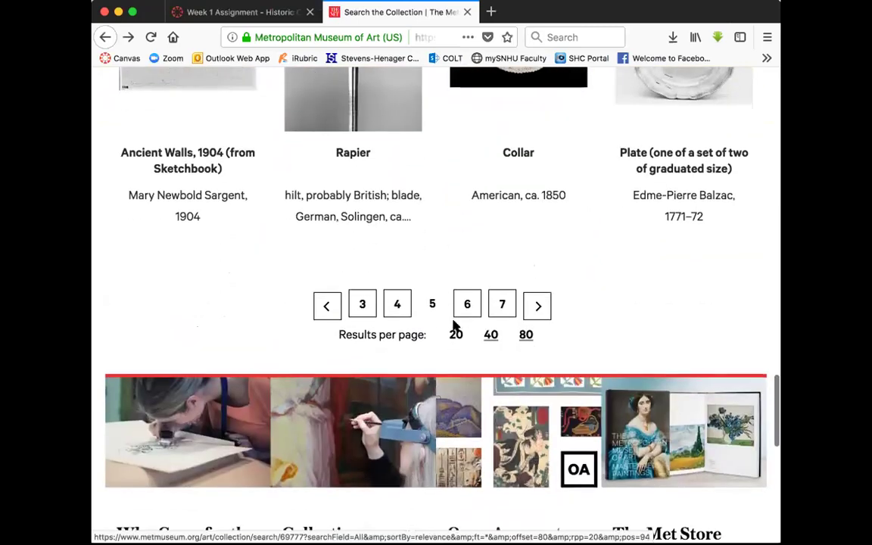
Continue paging through the results to pages 6, 7 and 8
click(468, 304)
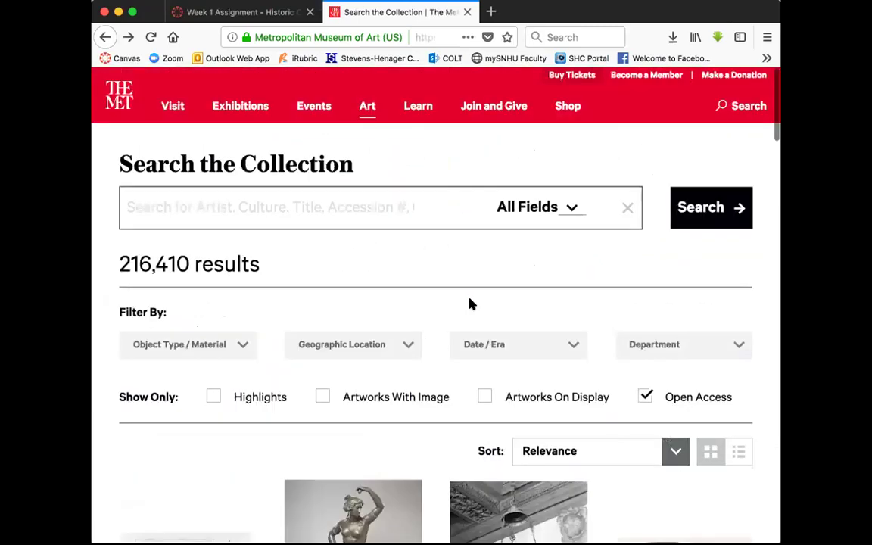
scroll(468, 303, down, 10)
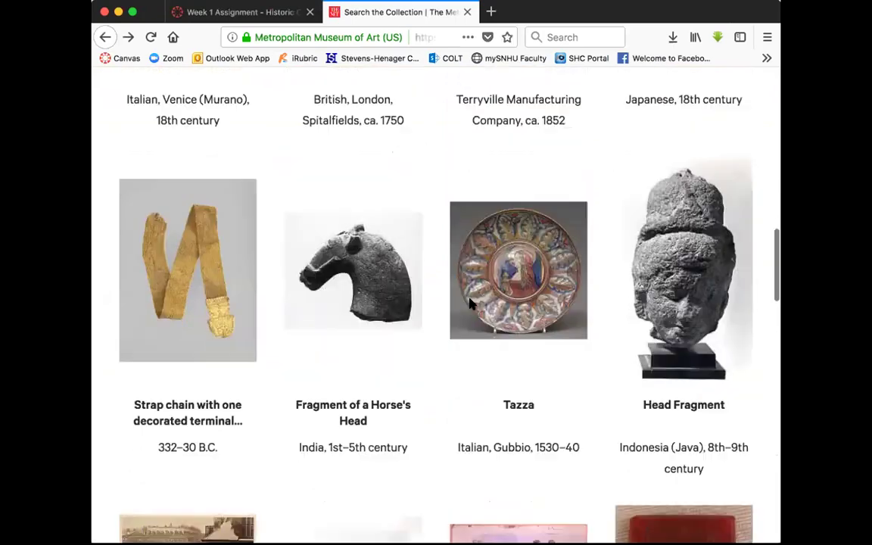
scroll(468, 303, down, 10)
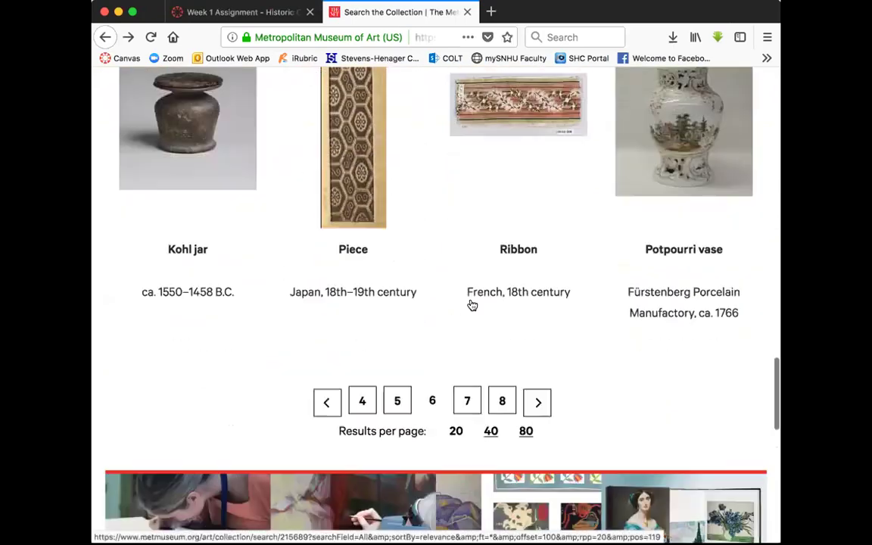
scroll(469, 318, down, 2)
click(467, 330)
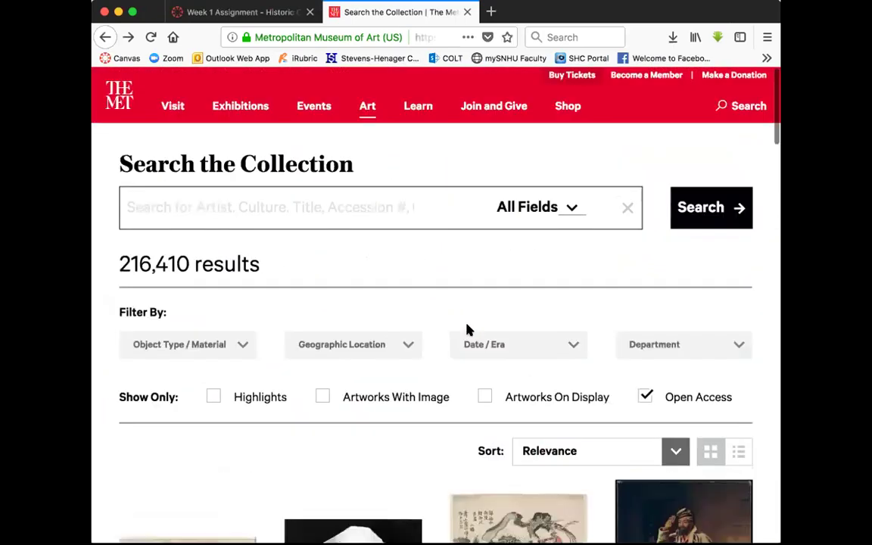
scroll(467, 330, down, 6)
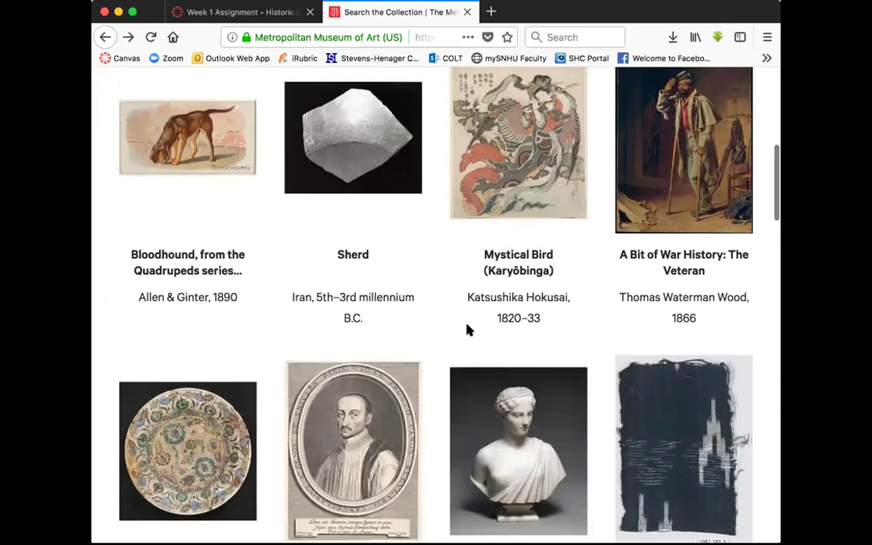
scroll(467, 331, down, 10)
scroll(467, 330, down, 12)
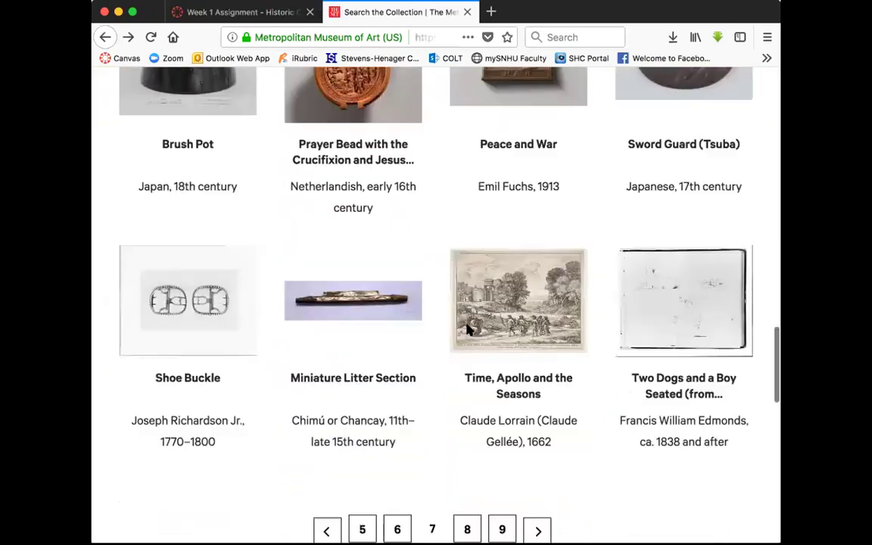
click(468, 356)
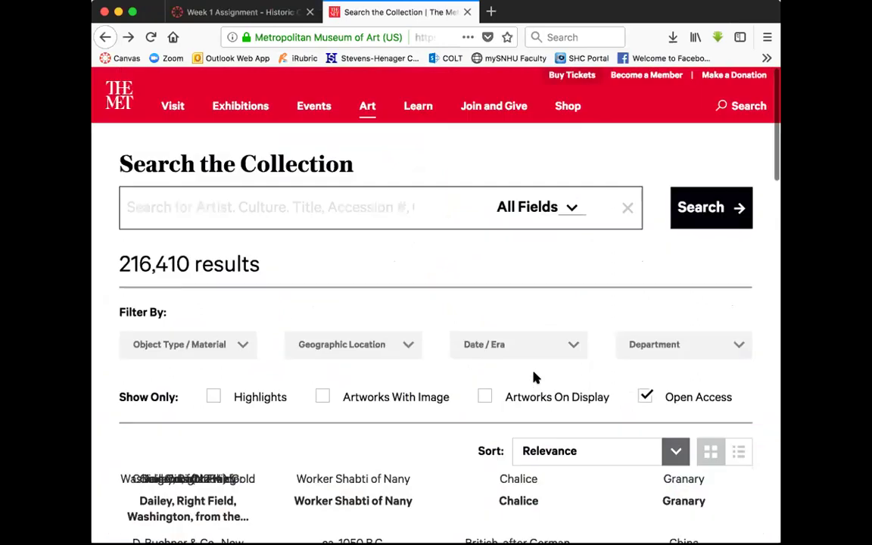
scroll(471, 125, down, 4)
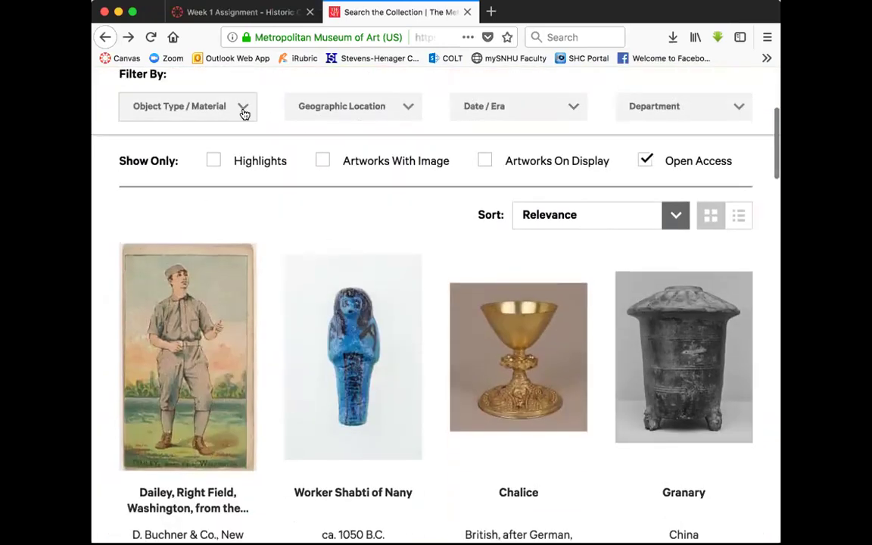
Tick Paintings in the Object Type / Material filter list
click(243, 111)
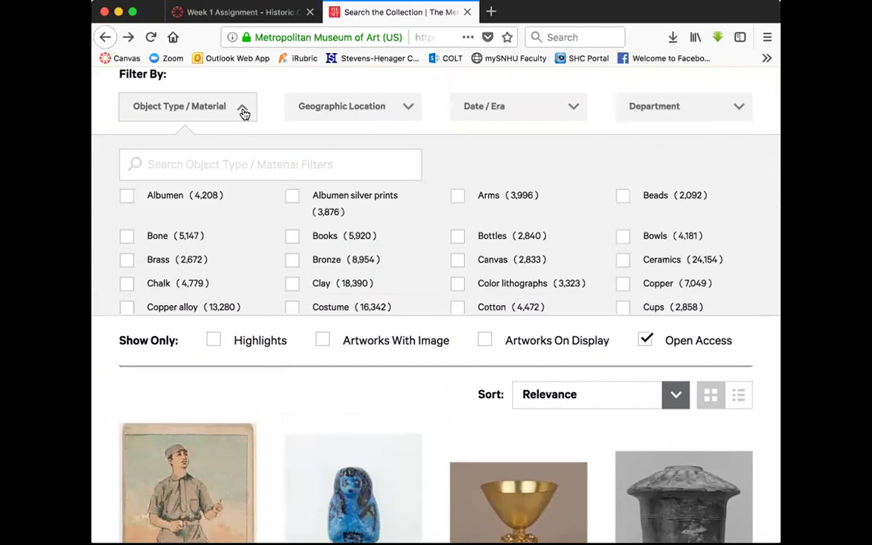
scroll(286, 227, down, 2)
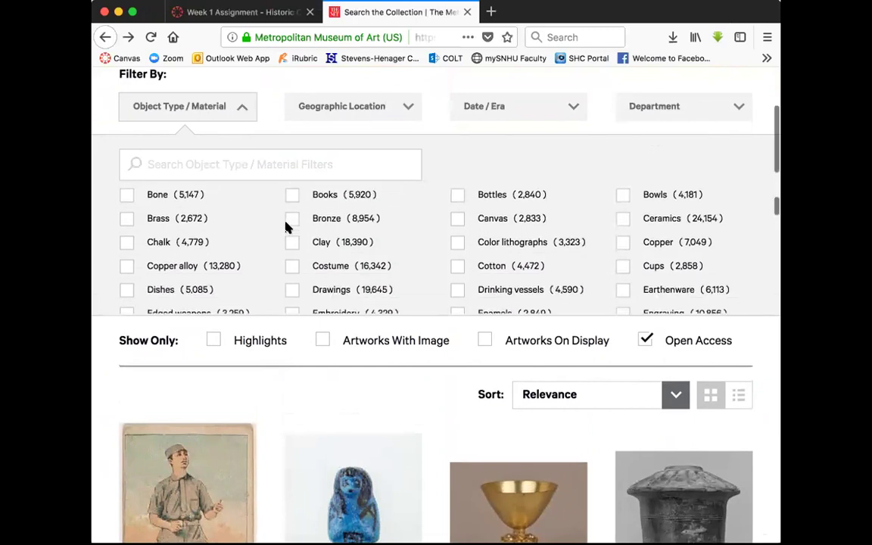
scroll(288, 228, down, 3)
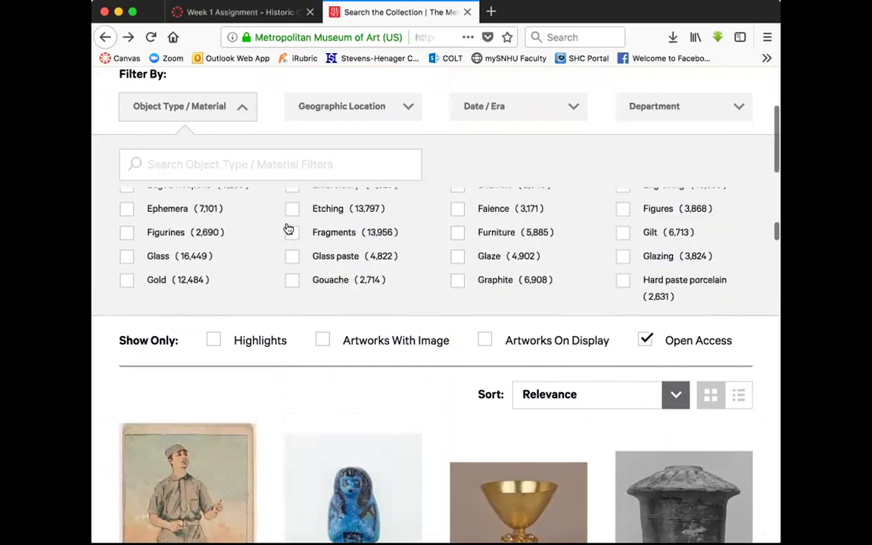
scroll(286, 227, down, 3)
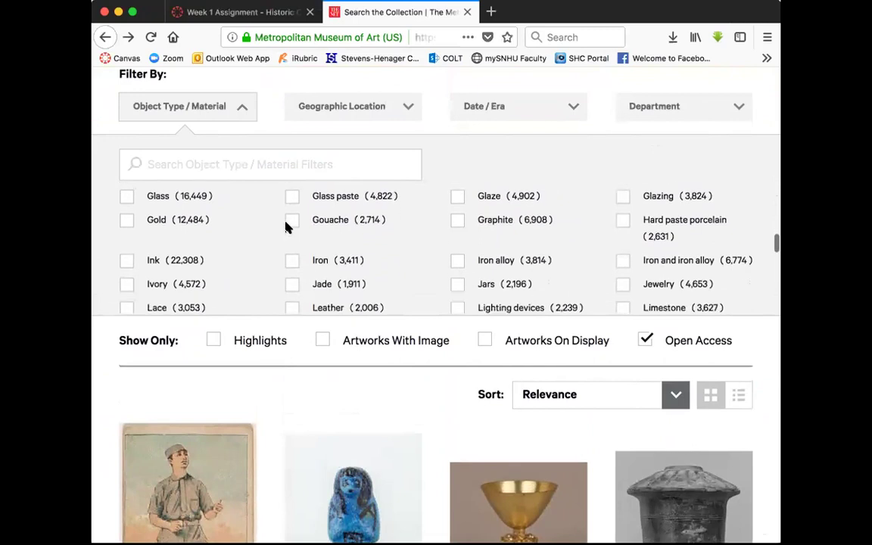
scroll(286, 228, down, 1)
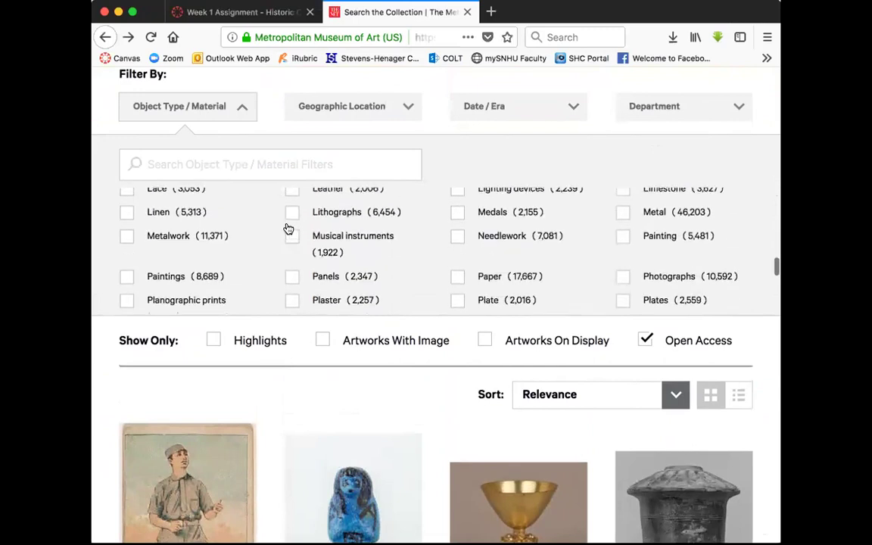
click(127, 253)
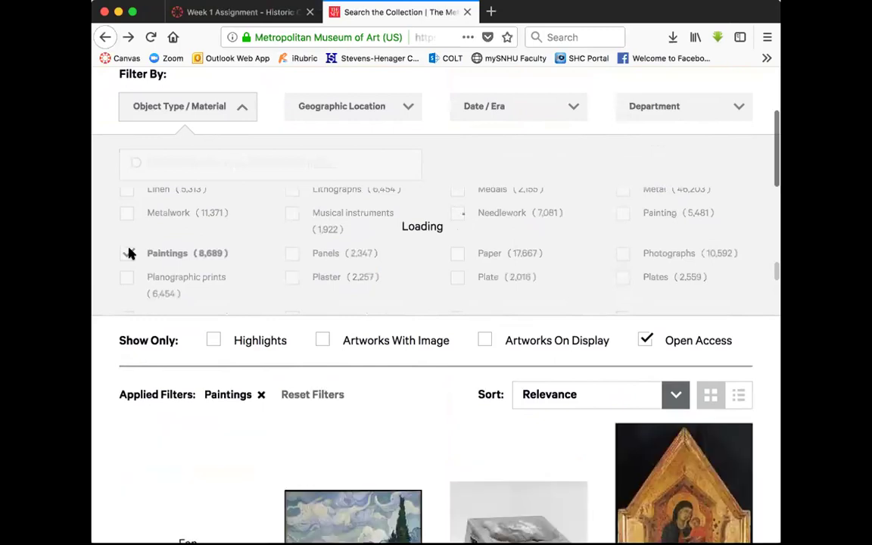
Browse pages 2 and 3 of the Paintings results
scroll(311, 437, down, 3)
scroll(311, 438, down, 5)
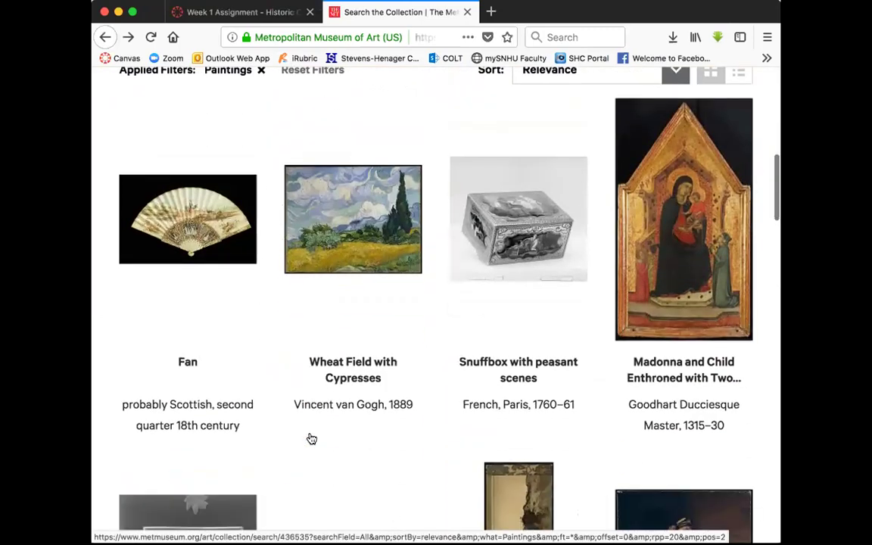
scroll(311, 438, down, 8)
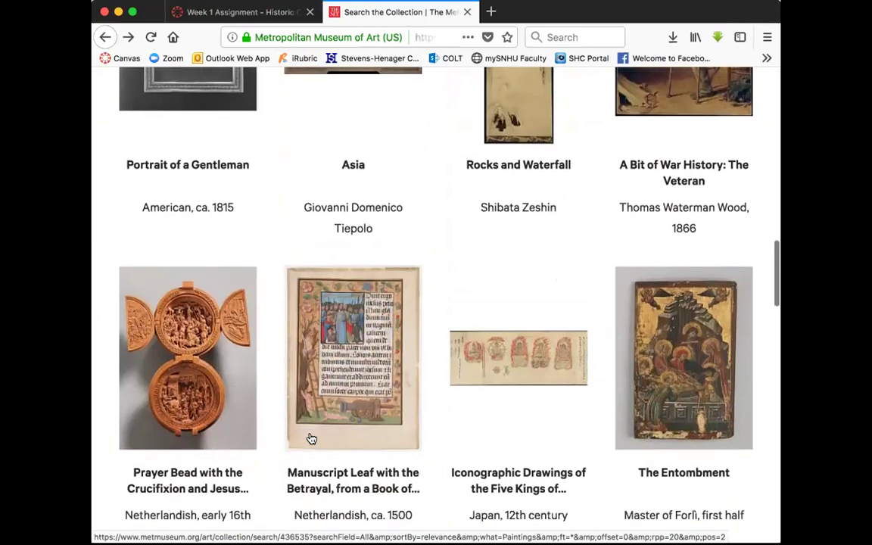
scroll(311, 438, down, 8)
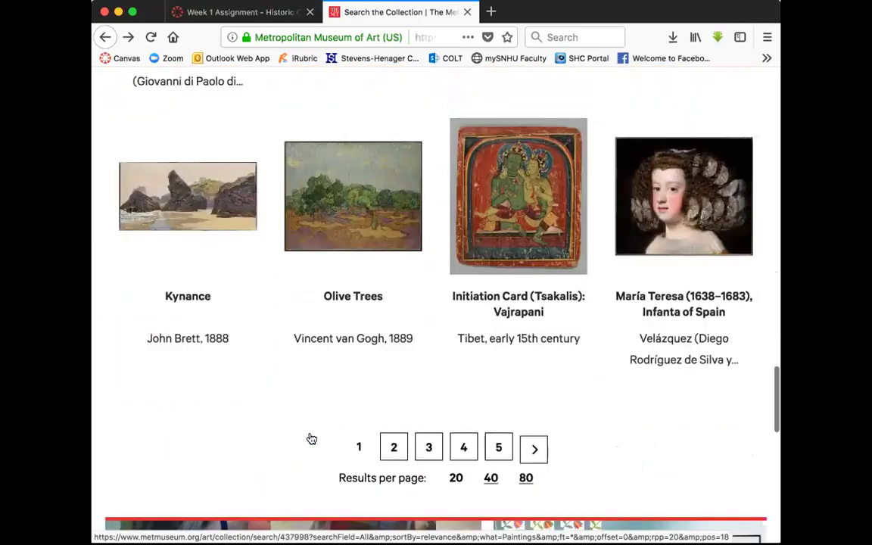
scroll(384, 308, up, 1)
click(392, 293)
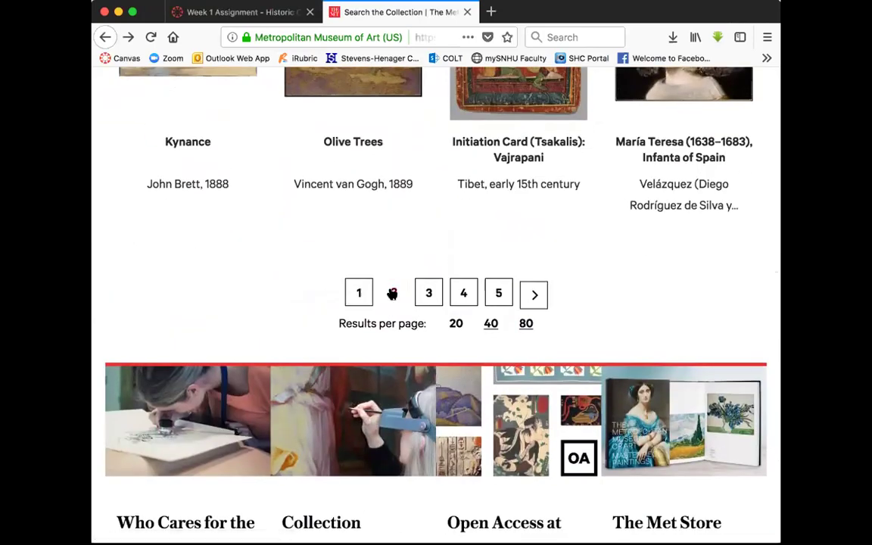
scroll(391, 293, down, 5)
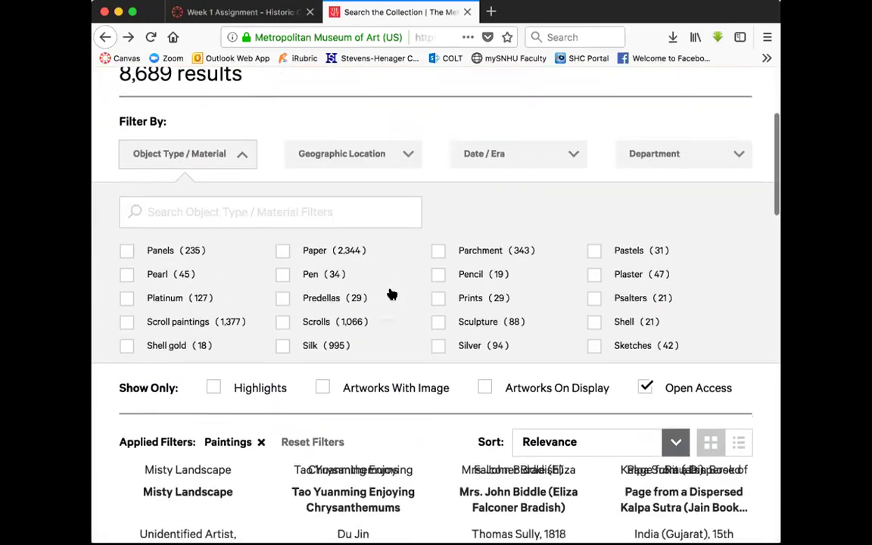
scroll(390, 293, down, 8)
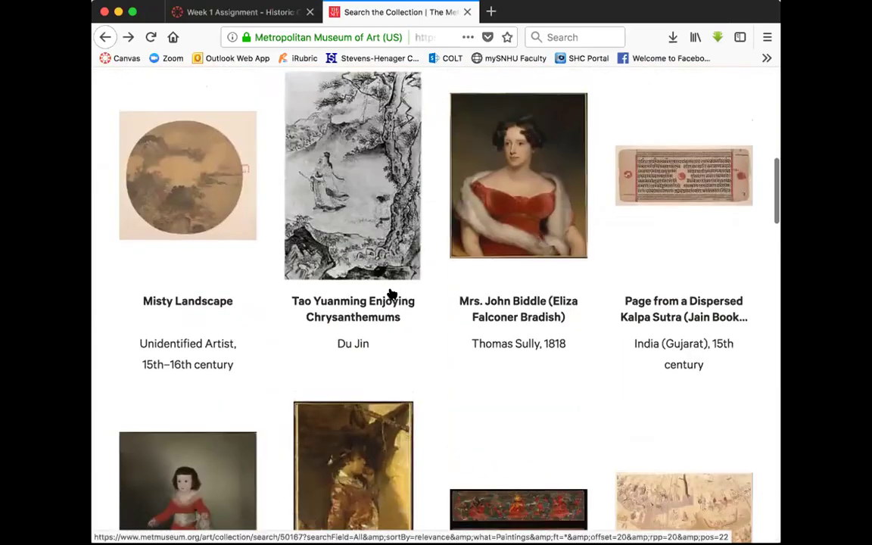
scroll(392, 294, down, 8)
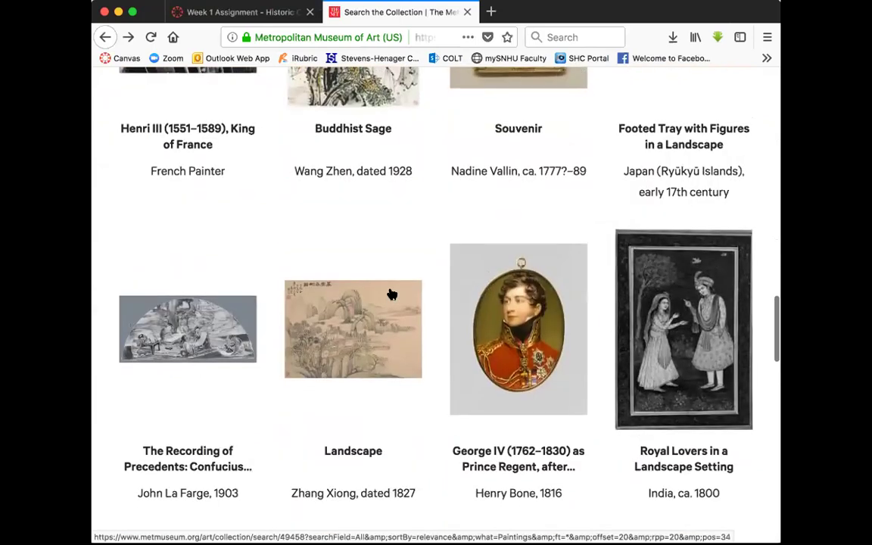
scroll(391, 294, down, 8)
click(433, 255)
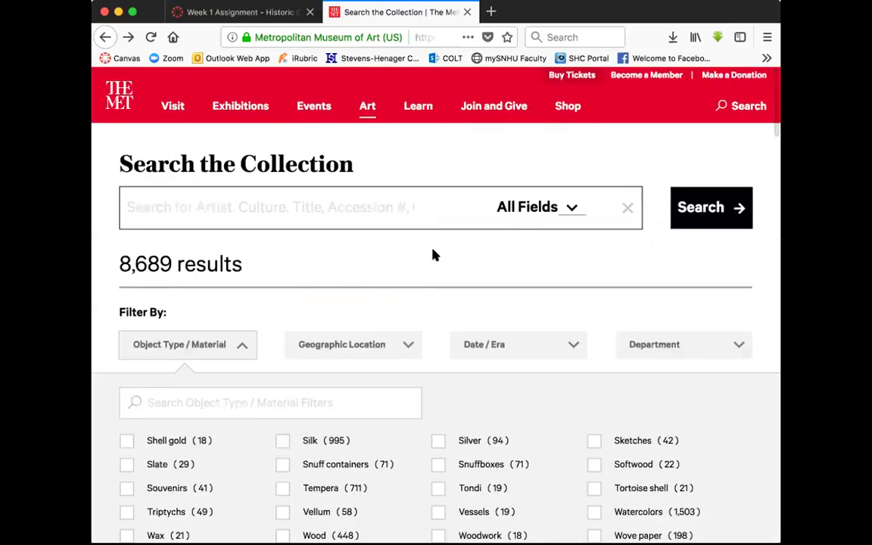
scroll(433, 255, down, 1)
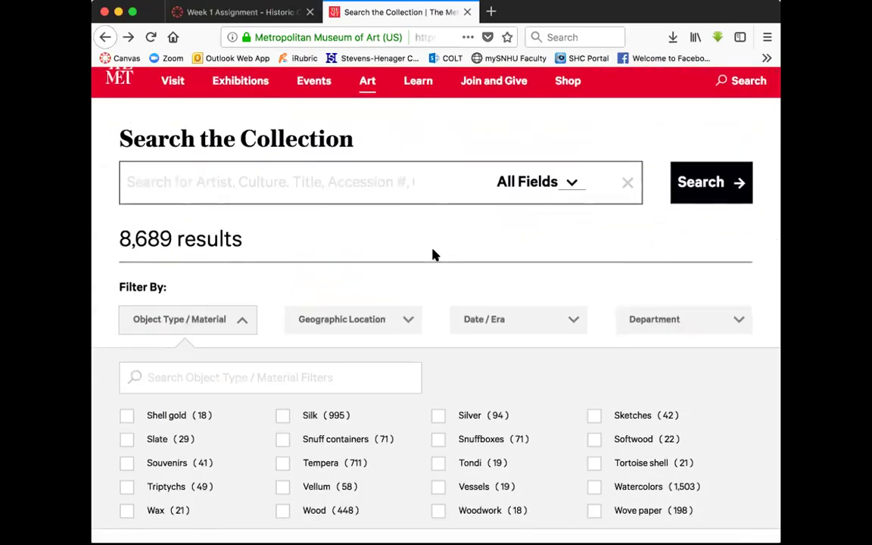
scroll(433, 255, down, 3)
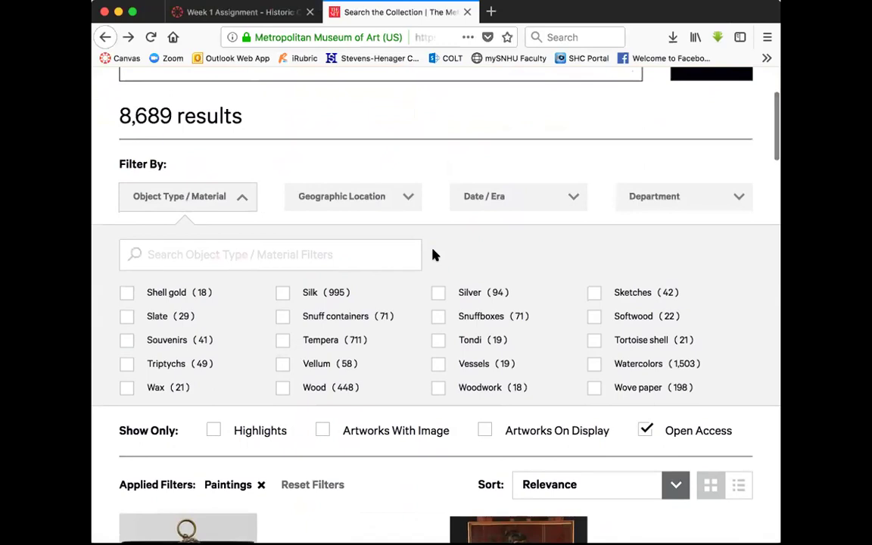
Check the Department filter, then bring up the Object Type / Material filter options
click(714, 203)
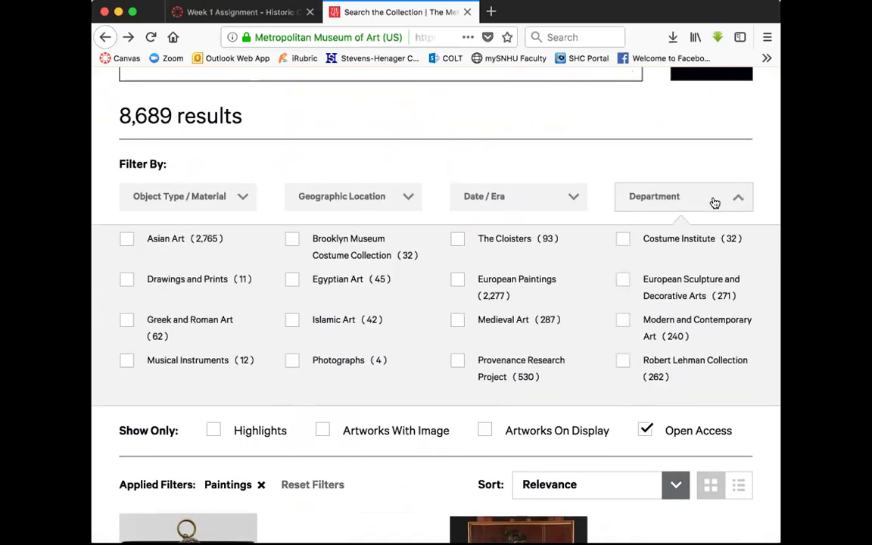
click(549, 145)
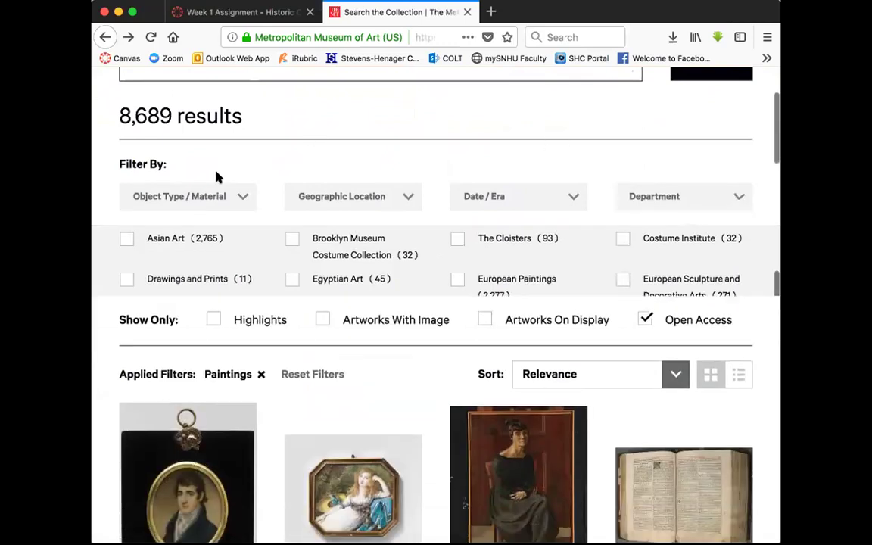
click(242, 200)
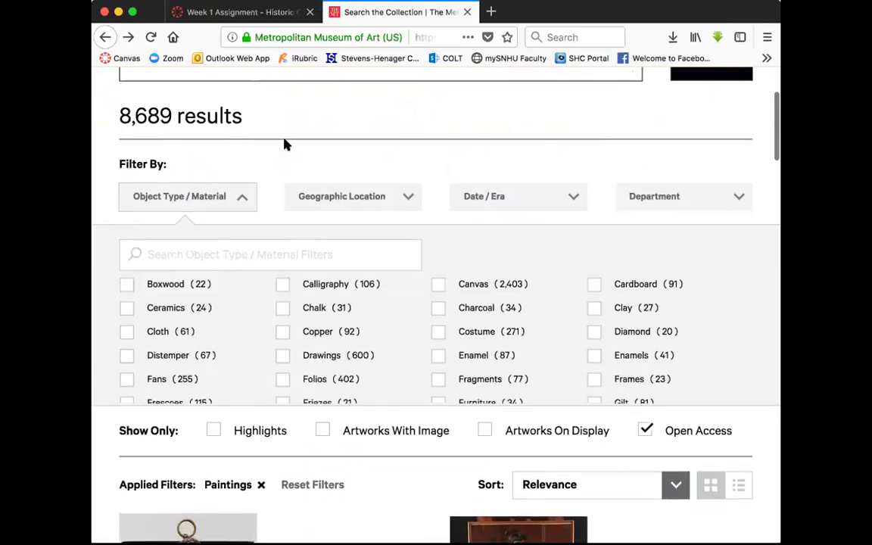
scroll(321, 365, down, 10)
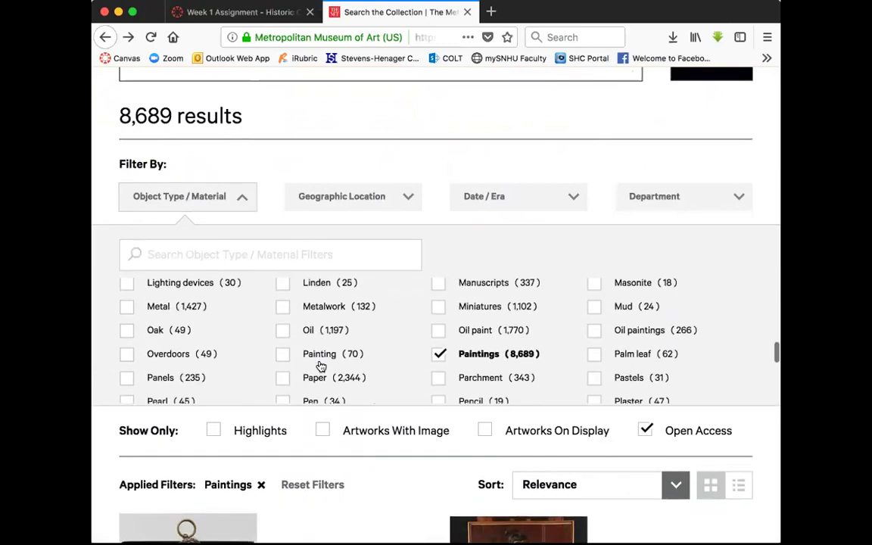
Add the Painting (70) material filter and jump to page 4 of the results
scroll(321, 365, down, 1)
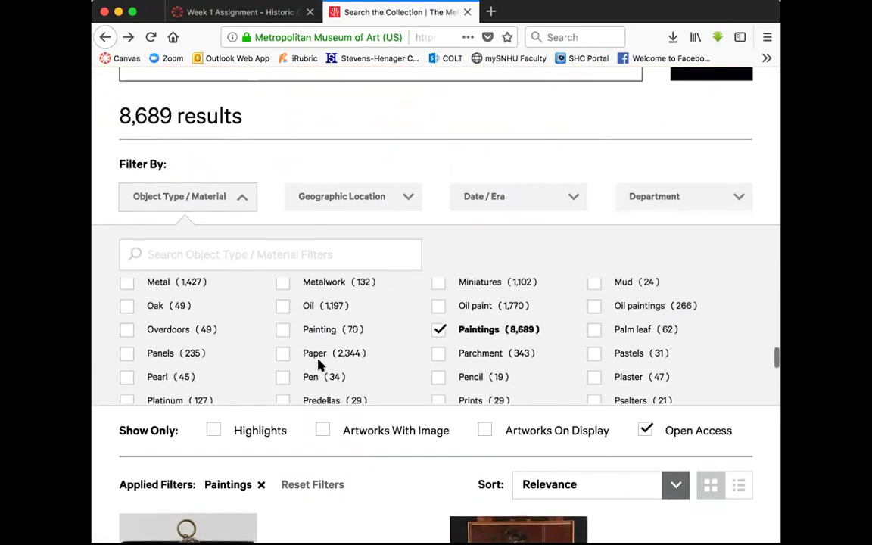
click(283, 329)
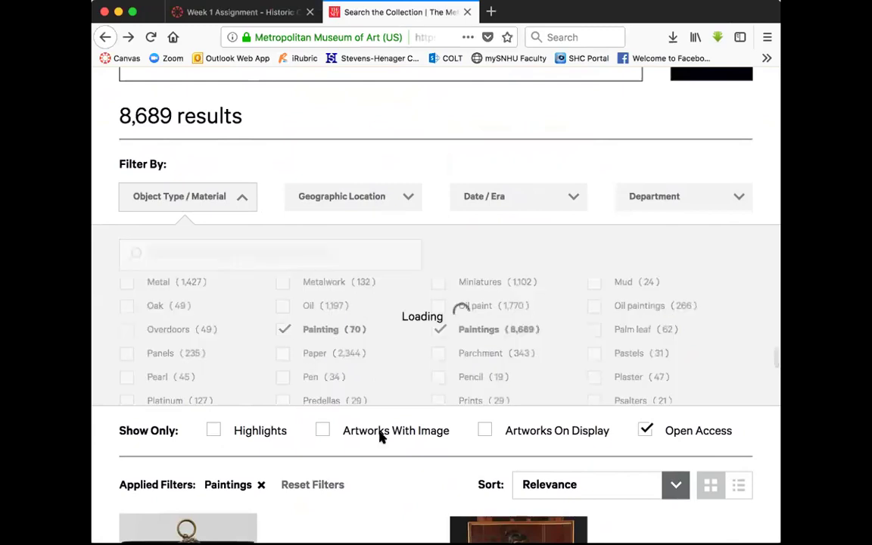
scroll(379, 436, down, 15)
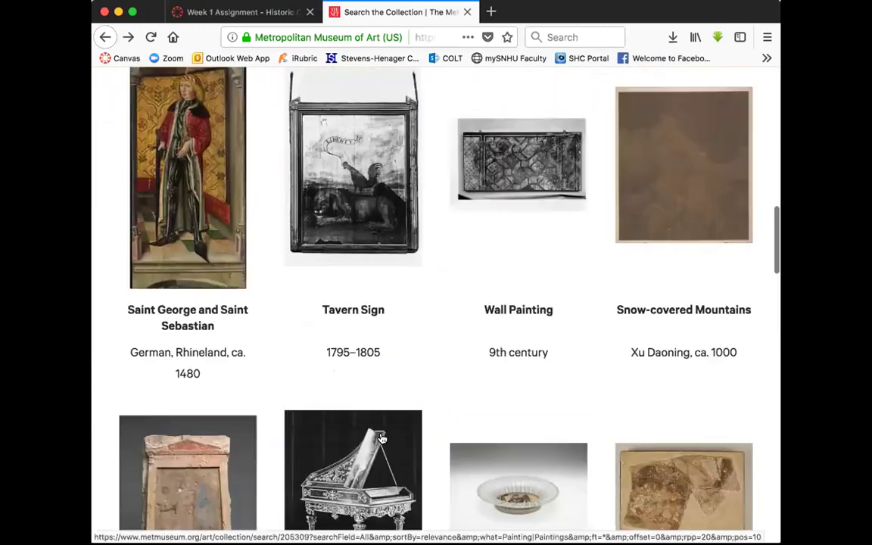
scroll(382, 439, down, 6)
scroll(382, 439, down, 10)
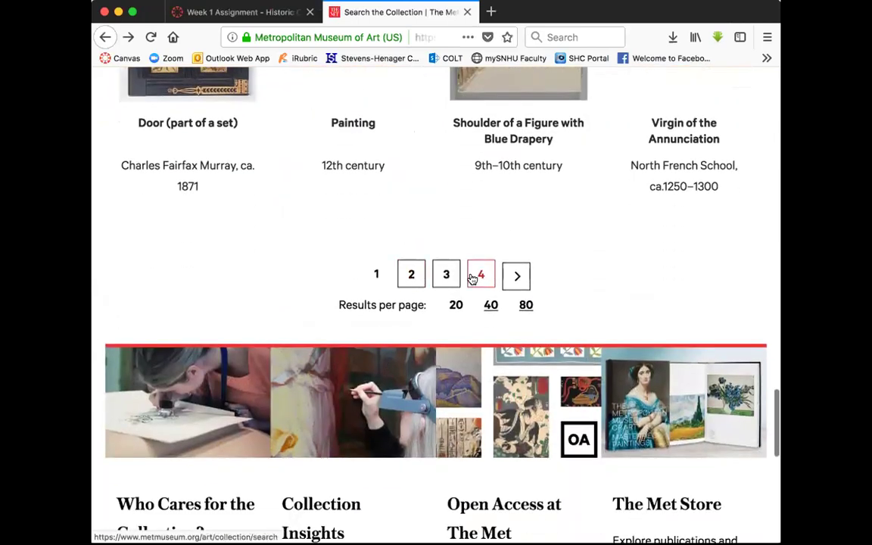
click(477, 277)
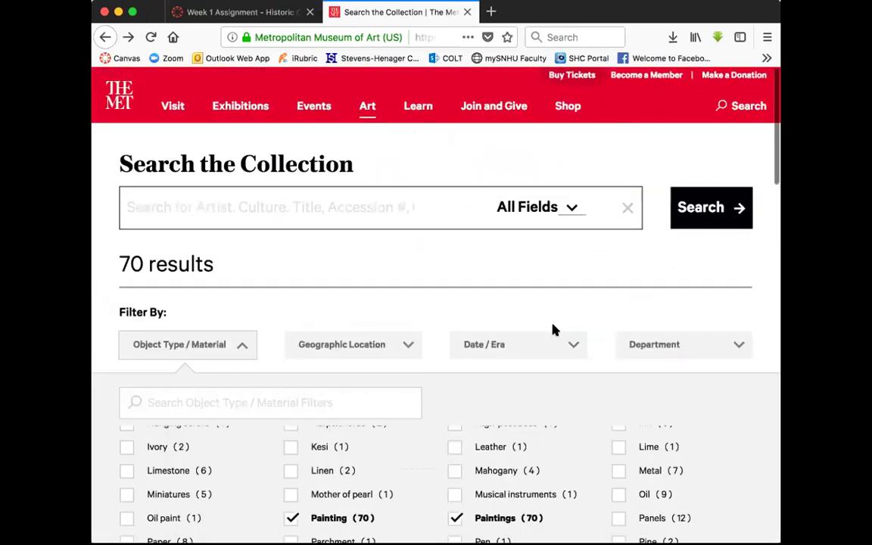
Switch results per page to 40, then back to 20
scroll(553, 330, down, 7)
scroll(553, 330, down, 9)
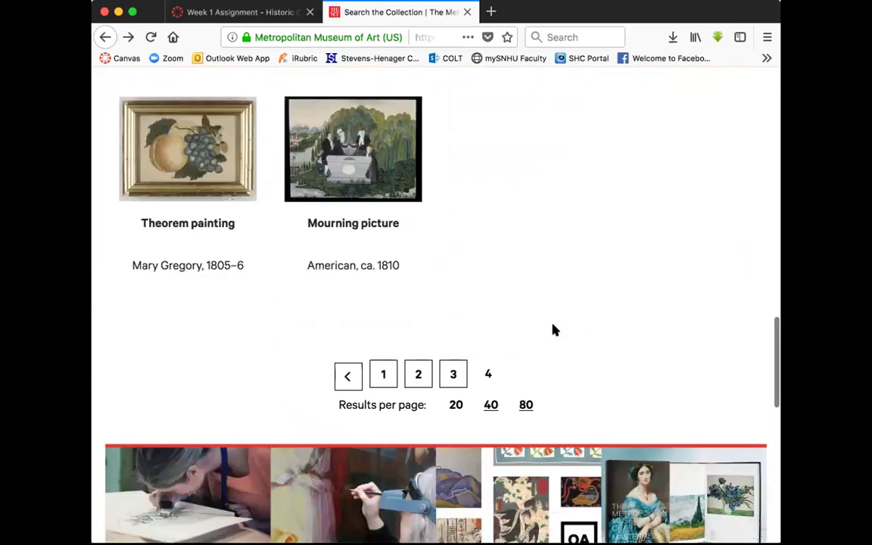
scroll(553, 330, up, 1)
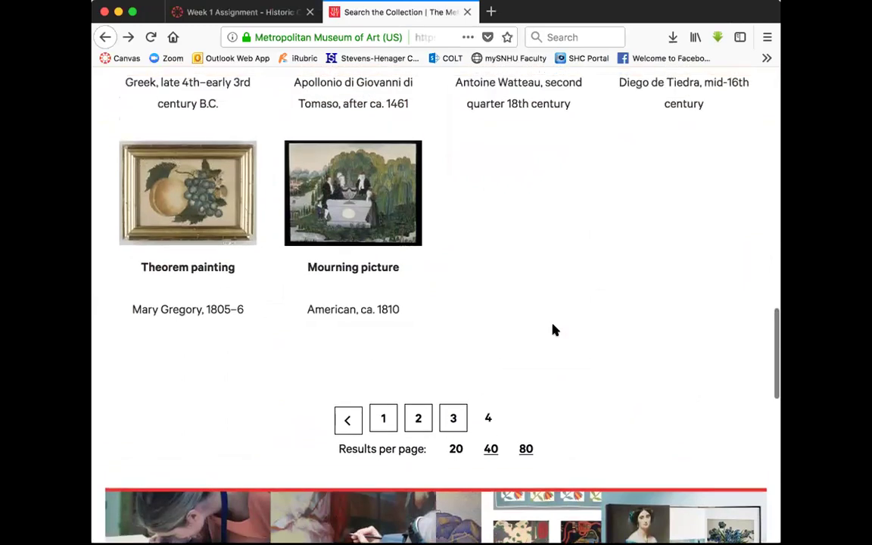
click(492, 461)
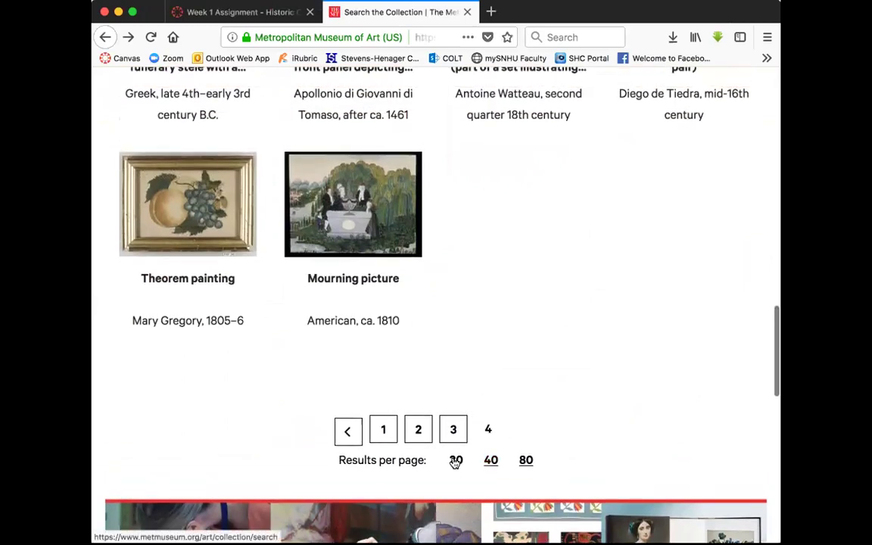
click(456, 461)
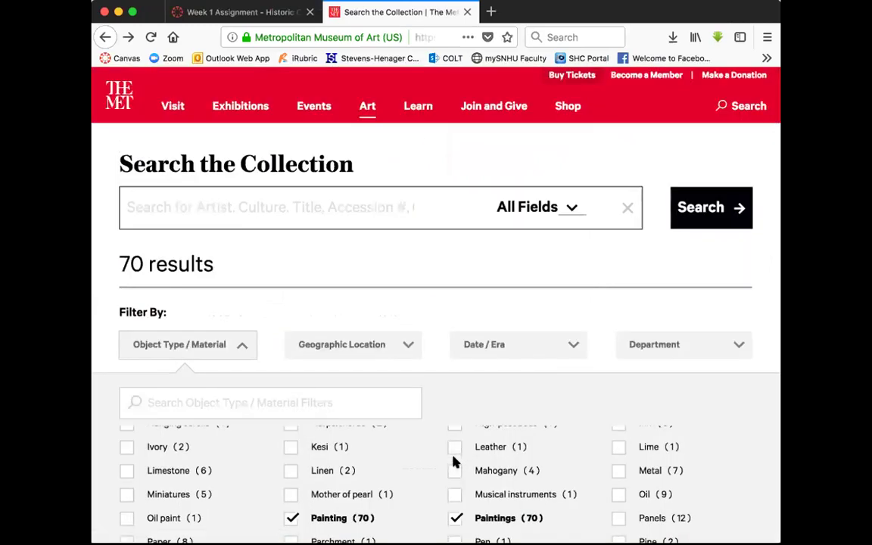
Return to the top of the search page and collapse the Object Type / Material filters
scroll(453, 462, down, 10)
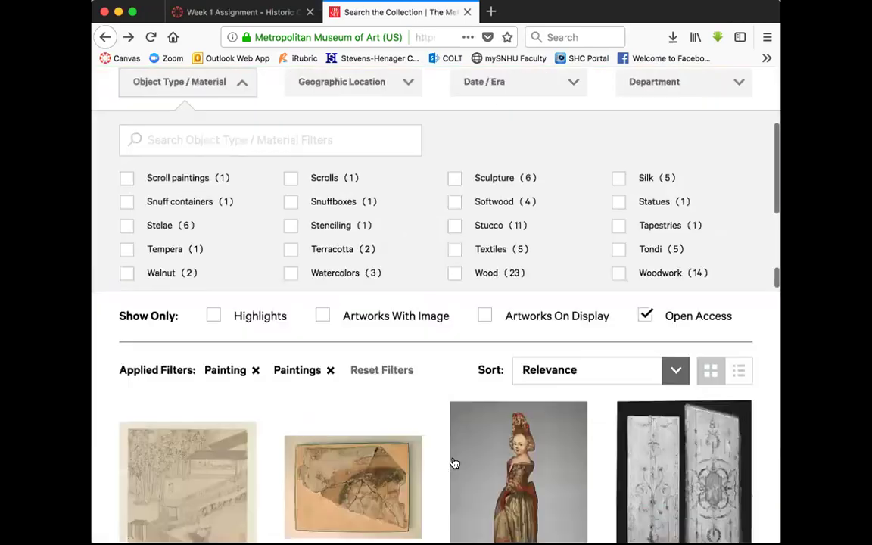
scroll(454, 462, down, 8)
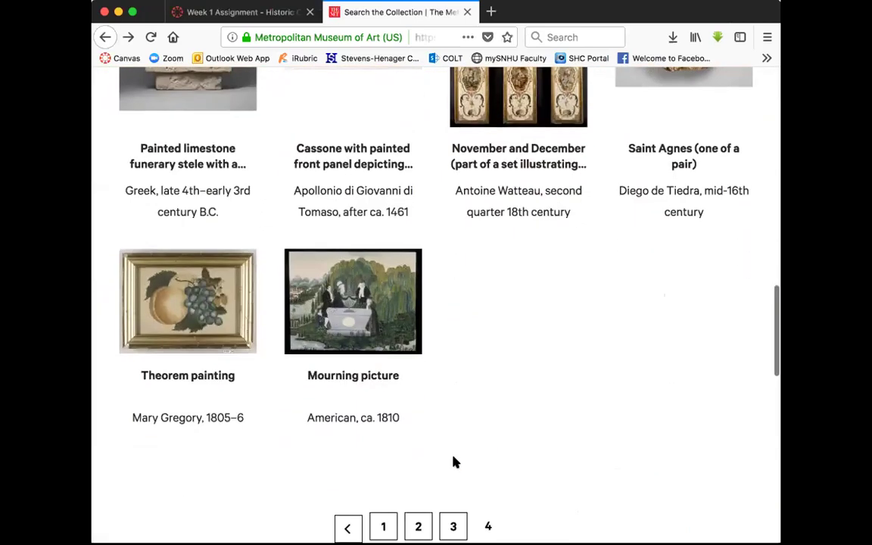
key(Home)
click(200, 409)
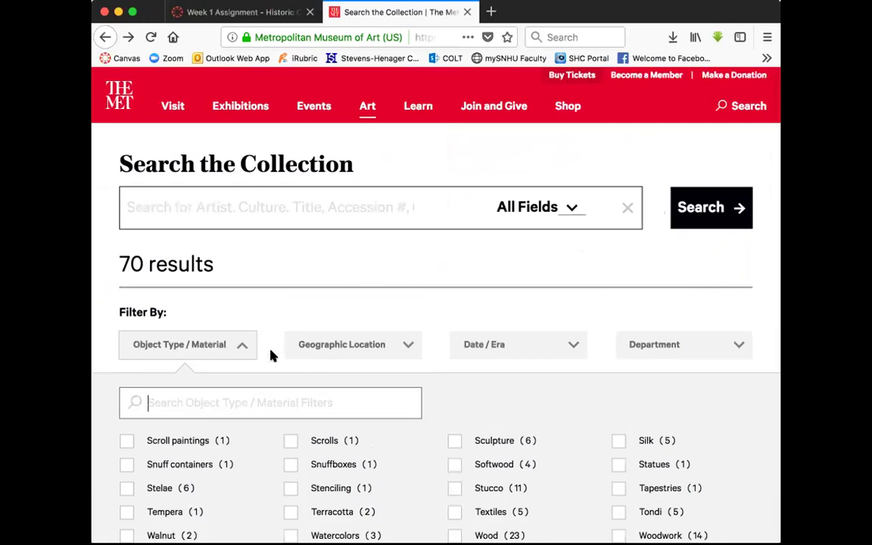
click(312, 303)
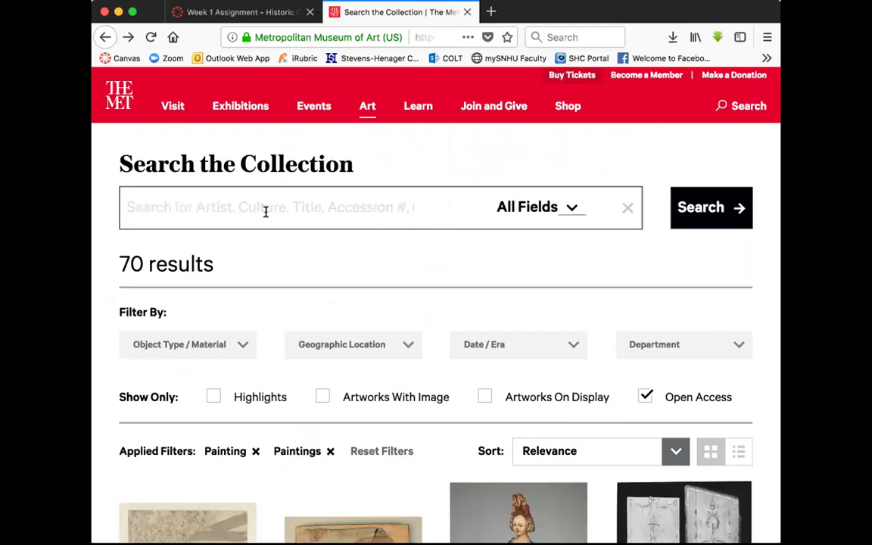
Search the collection for an artist, then for 'Dali', which returns no results
text(Salivador)
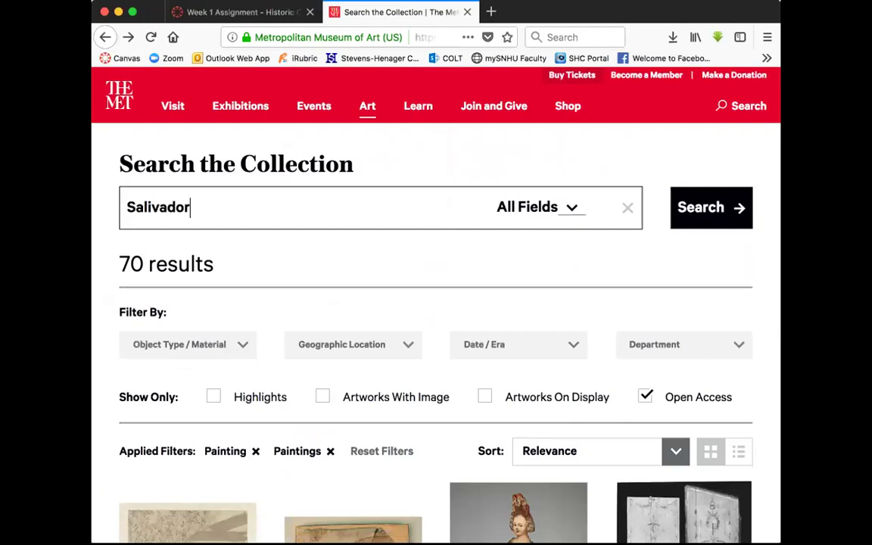
key(Return)
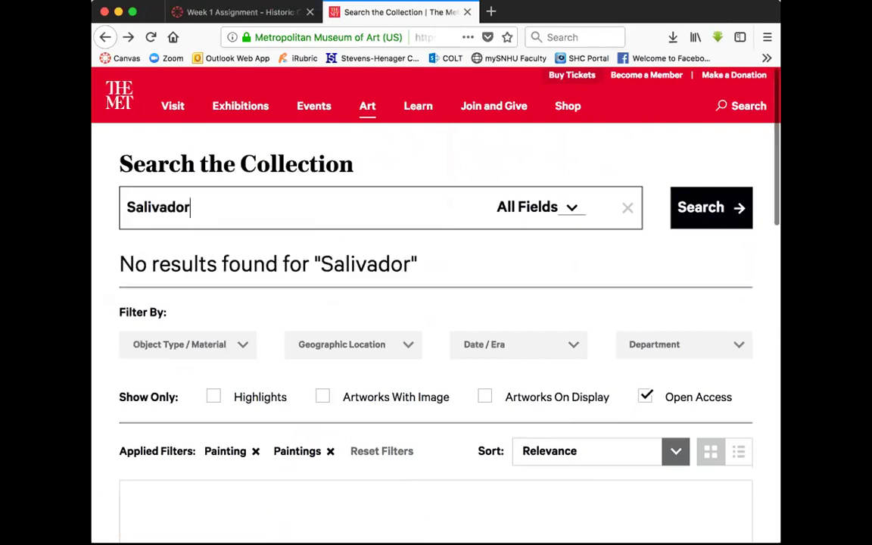
key(Escape)
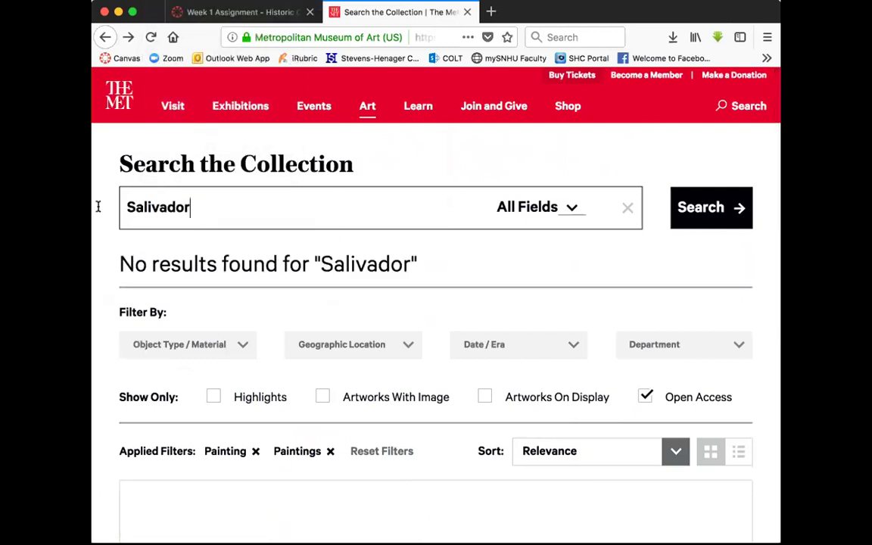
key(super+a)
text(D)
key(Return)
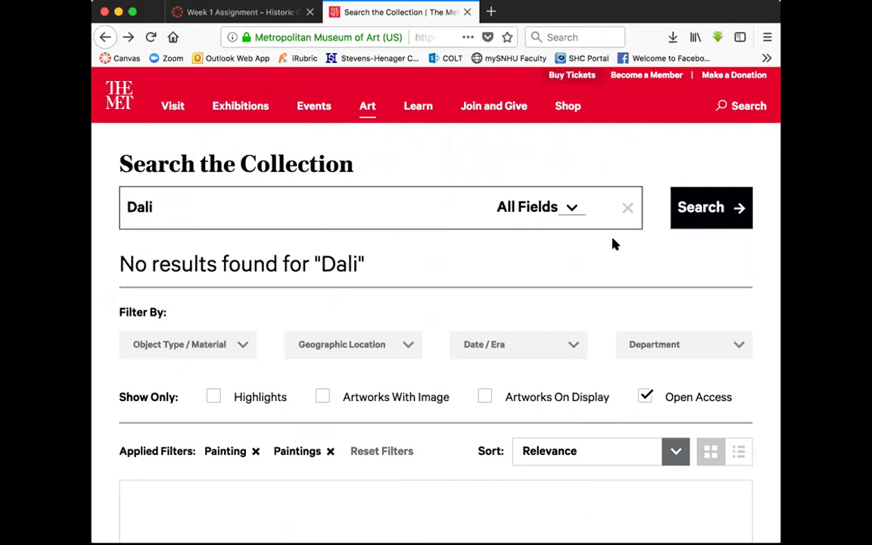
Clear the 'Dali' text from the Search the Collection box
scroll(620, 292, down, 10)
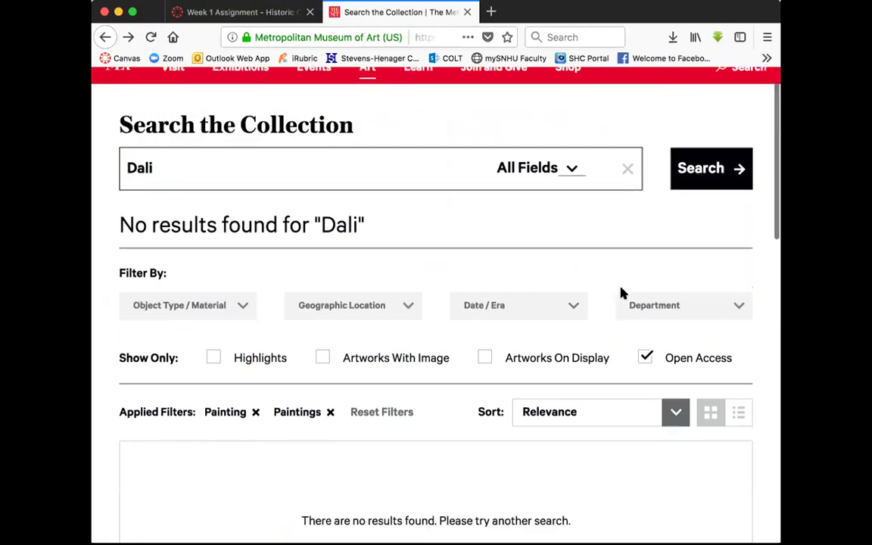
scroll(606, 293, up, 10)
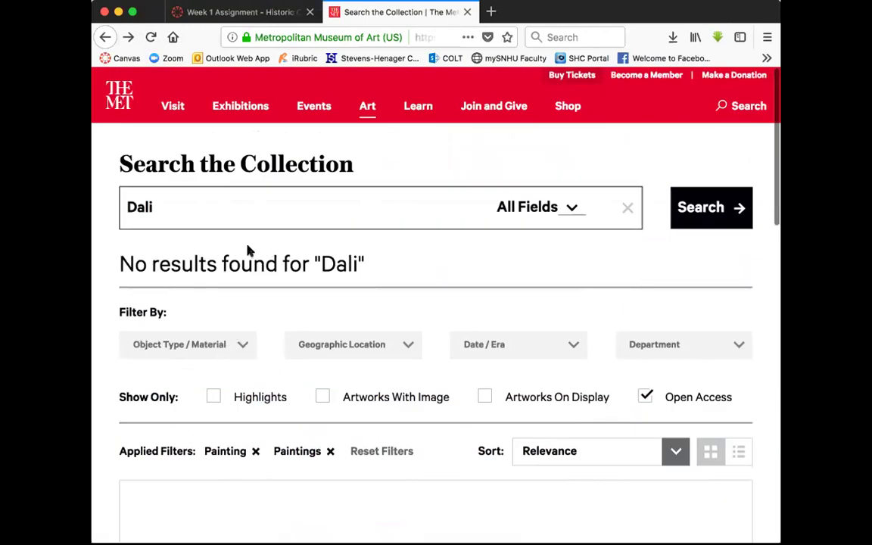
double_click(164, 205)
key(BackSpace)
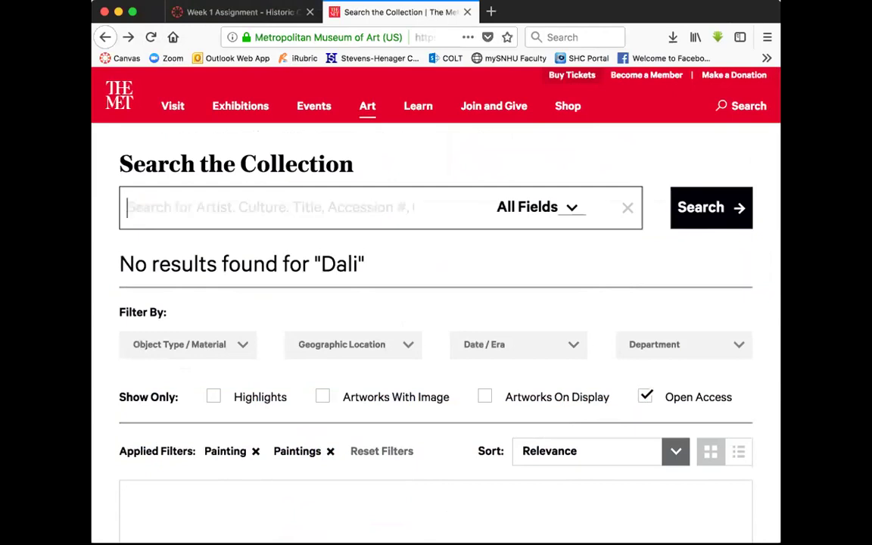
click(241, 345)
Rerun the search without 'Dali' and filter to Gesso, leaving a single cassone
scroll(300, 427, down, 5)
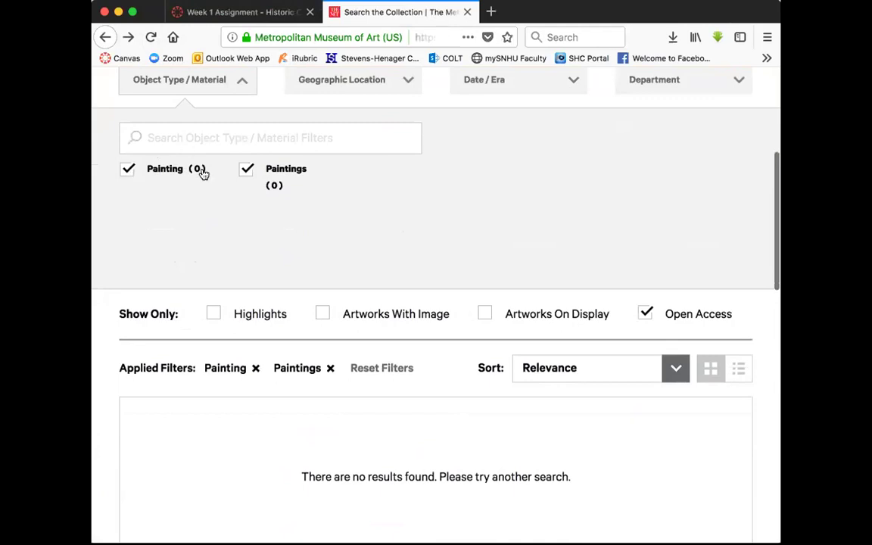
scroll(203, 174, up, 3)
click(703, 81)
scroll(488, 394, down, 3)
scroll(488, 393, down, 5)
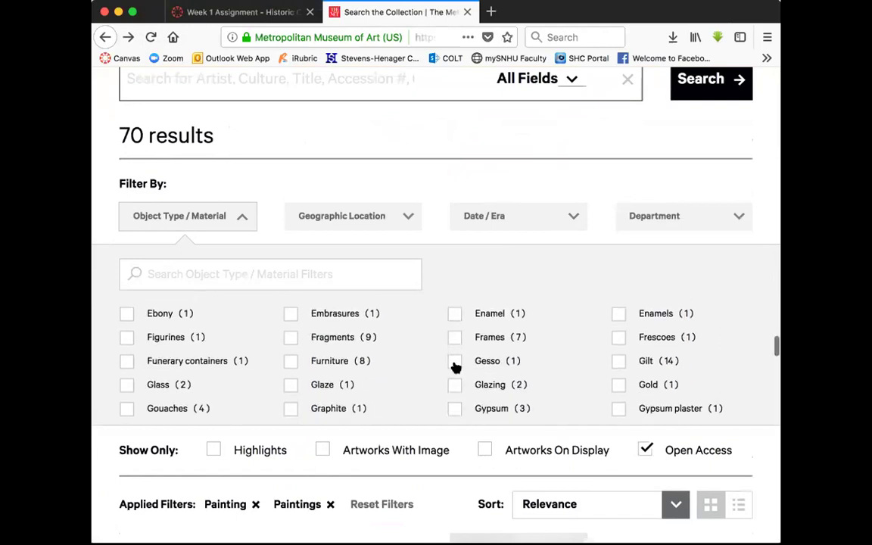
click(454, 361)
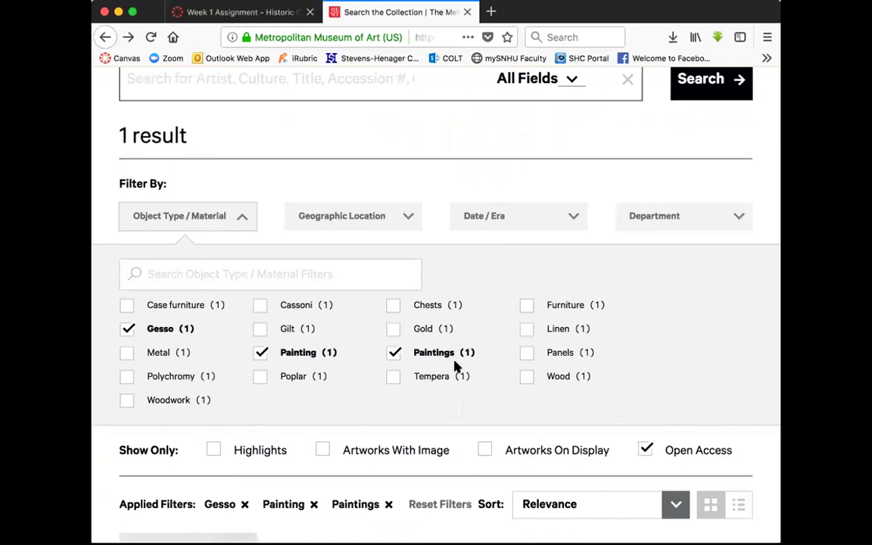
Remove the Gesso filter to restore the 70 painting results
scroll(454, 368, down, 2)
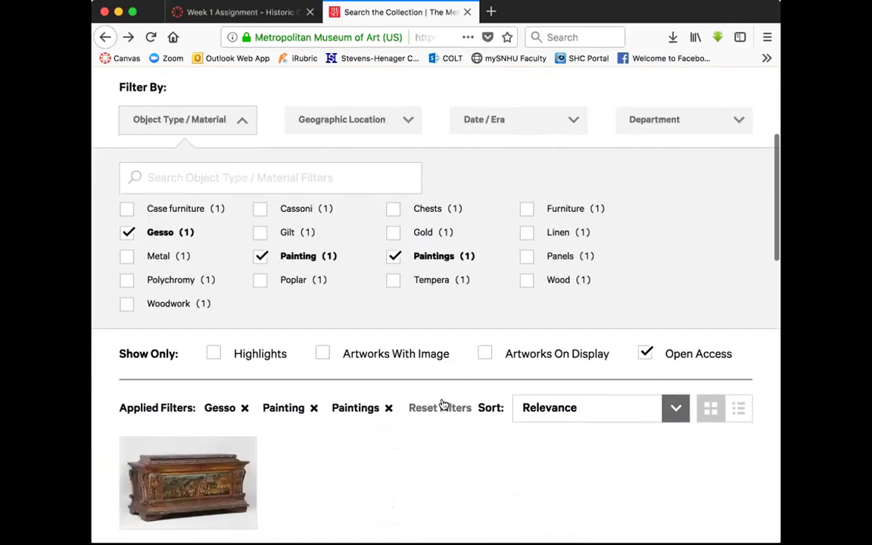
scroll(445, 405, down, 5)
scroll(442, 405, up, 10)
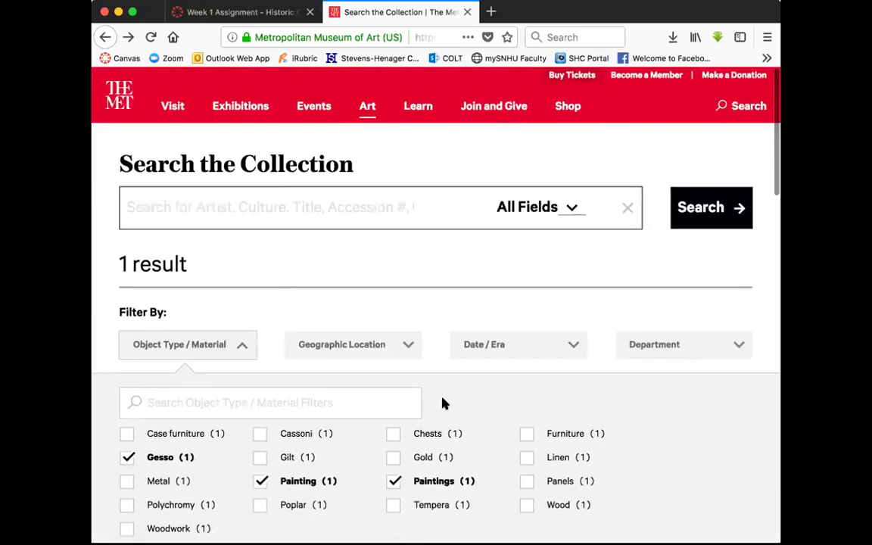
scroll(443, 405, down, 1)
scroll(288, 393, up, 1)
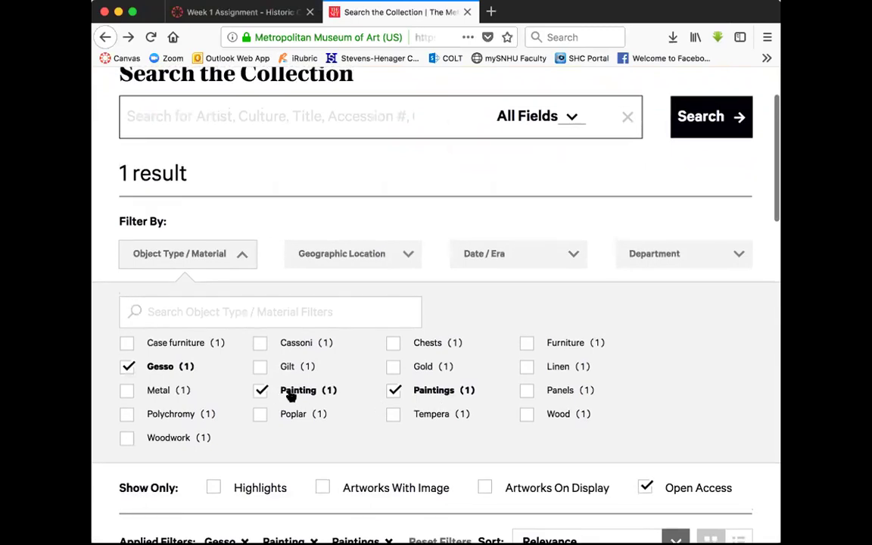
click(127, 408)
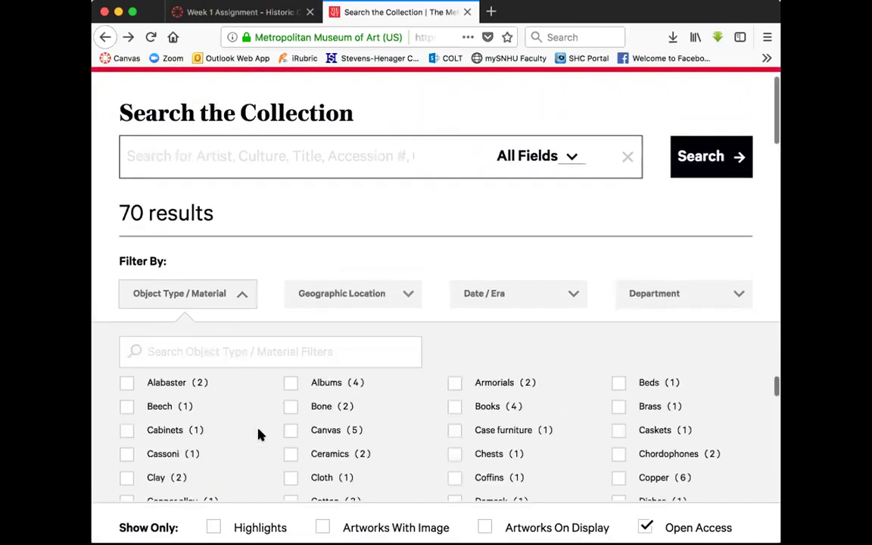
scroll(257, 433, down, 3)
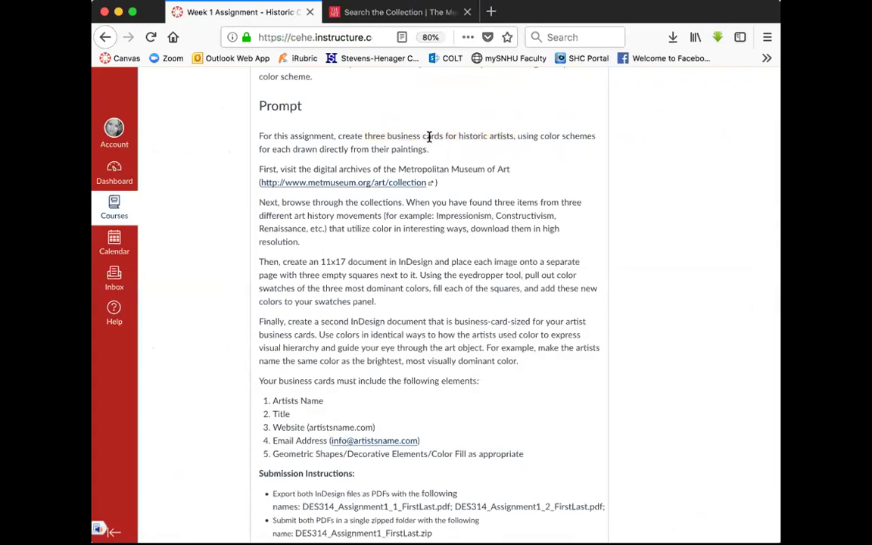
Check the Met's Geographic Location and Date / Era filters, then return to the Week 1 Assignment
click(397, 12)
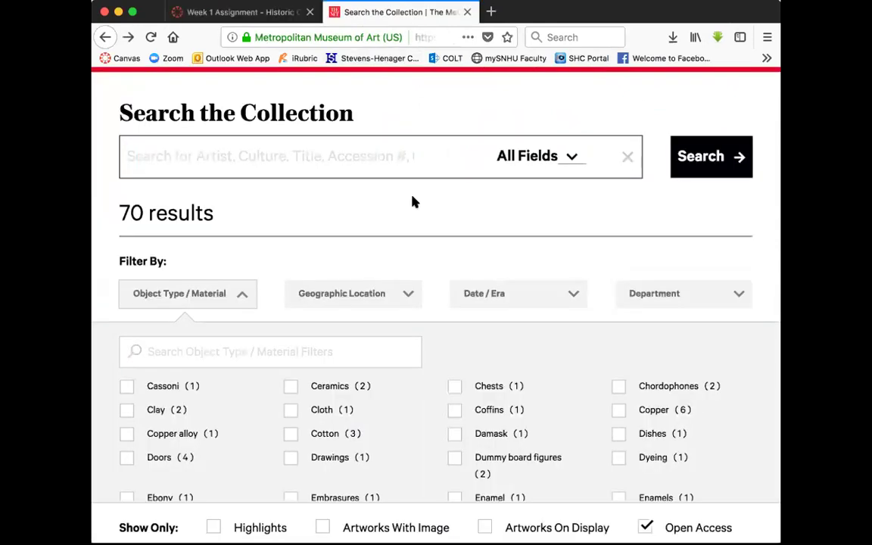
click(397, 296)
click(552, 297)
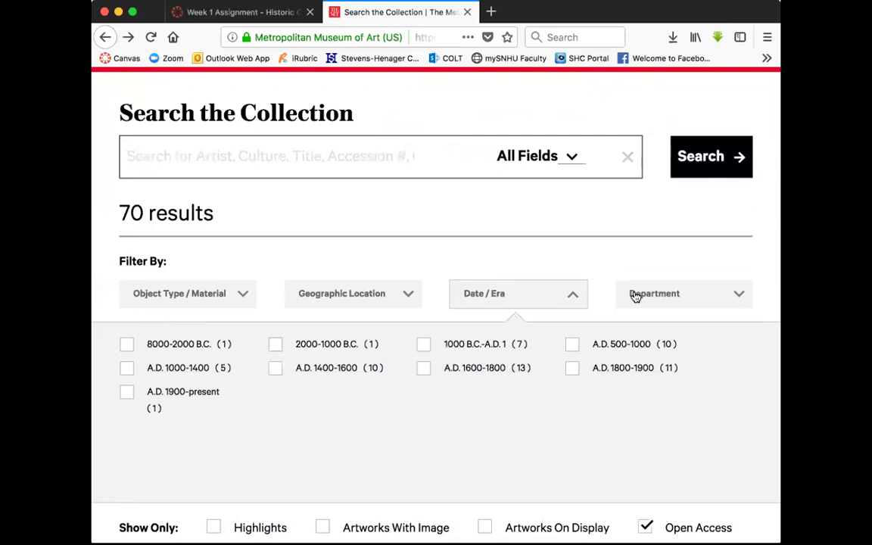
click(539, 259)
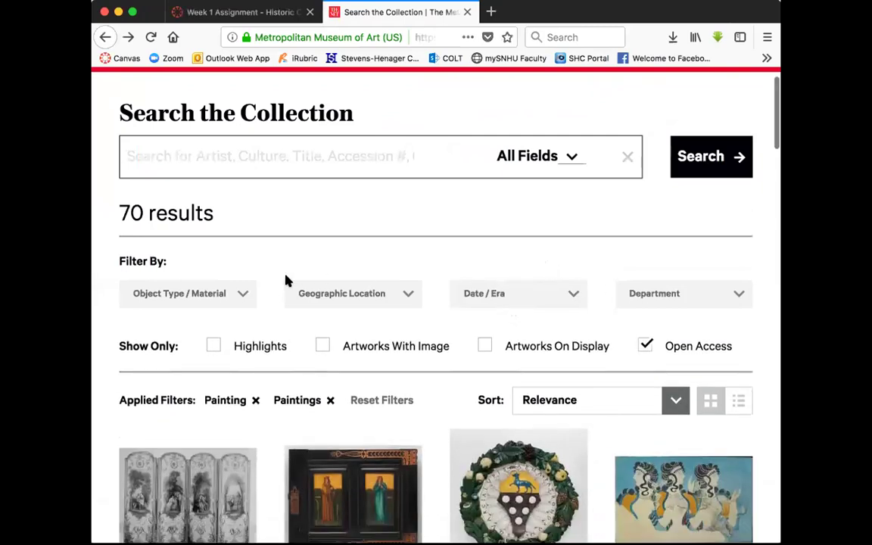
click(234, 15)
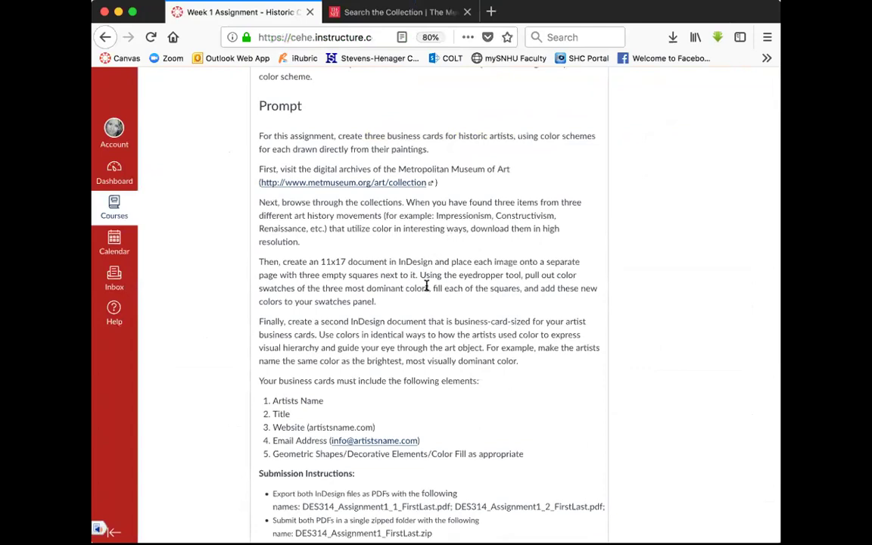
Highlight '11x17 document' in the Week 1 Assignment prompt
drag(321, 261, 433, 260)
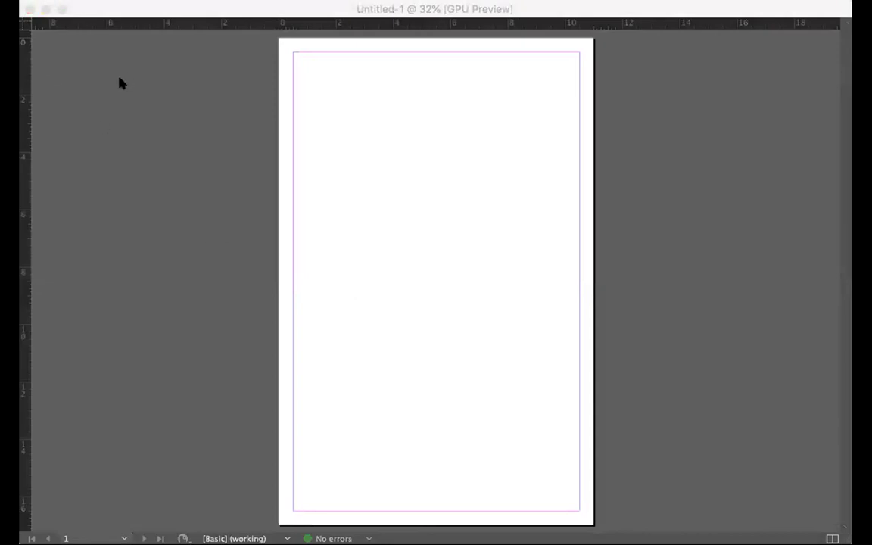
Show the Pages panel, draw a square rectangle frame, and open Document Setup (Tabloid 11×17 in)
click(386, 0)
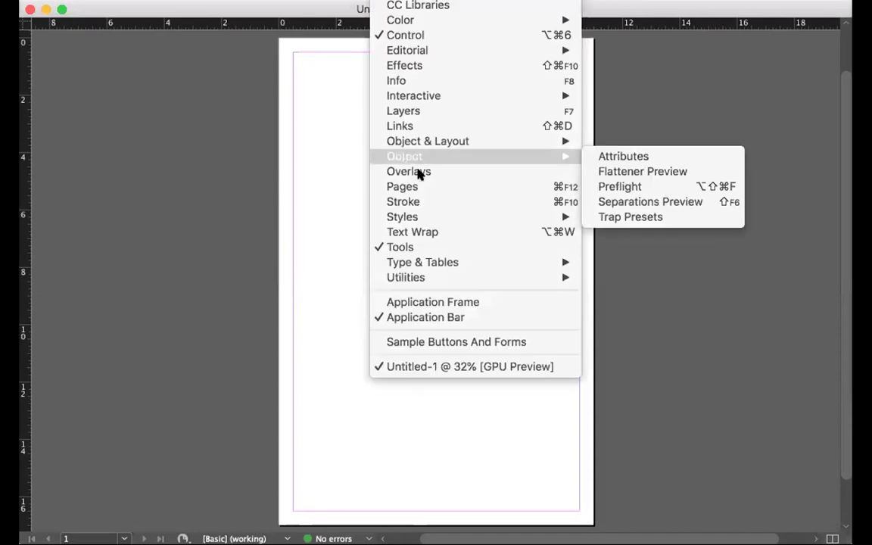
click(496, 187)
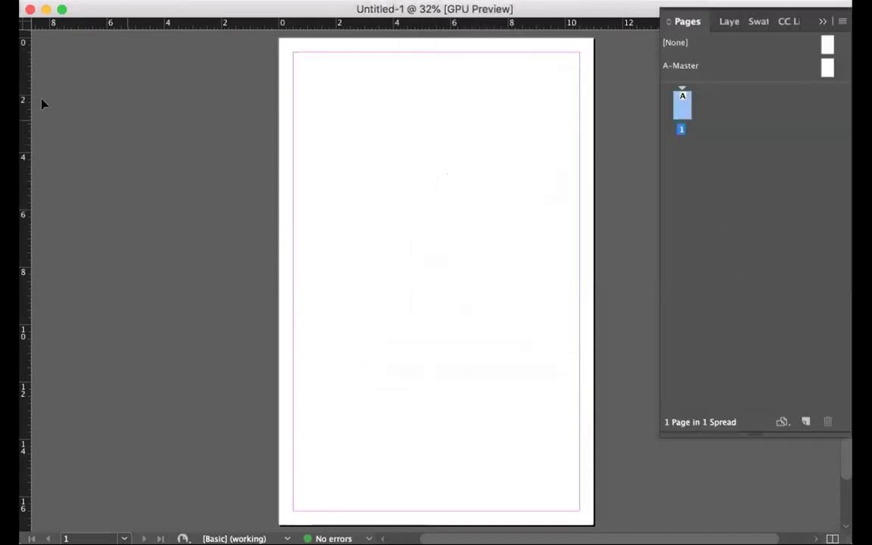
drag(304, 189, 391, 274)
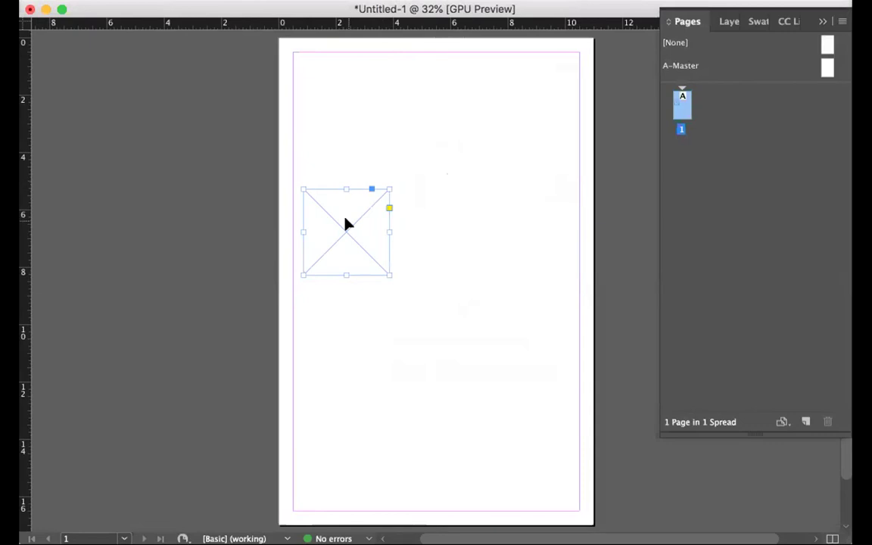
click(201, 177)
click(95, 0)
click(143, 268)
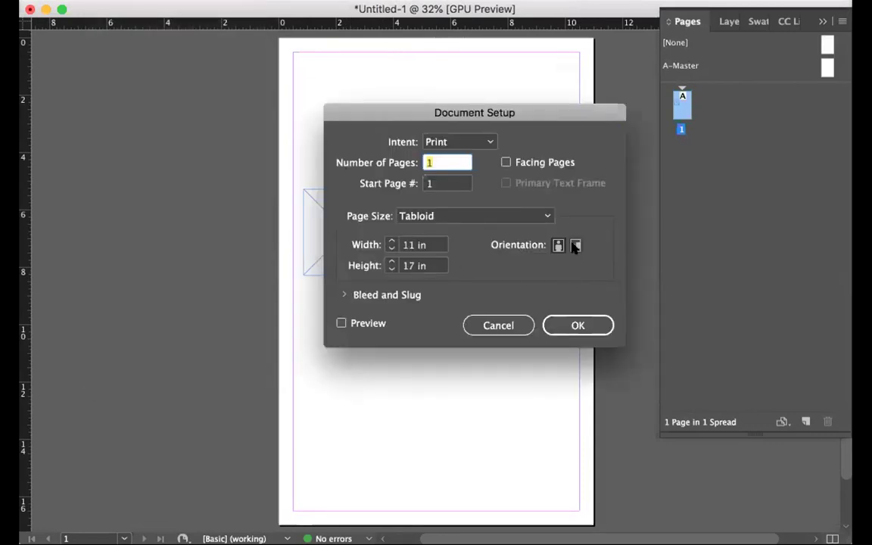
Make the page landscape 17×11 in and zoom out to see it whole
click(575, 245)
click(584, 325)
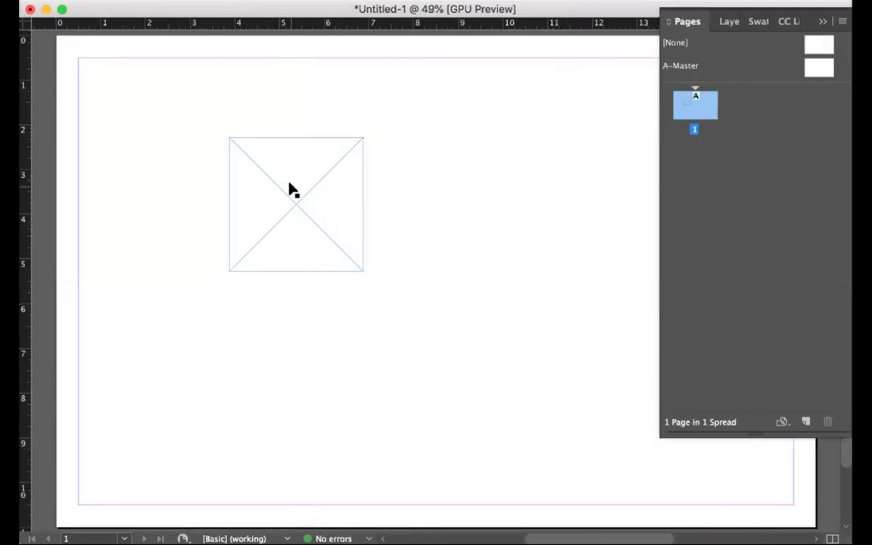
key(super+minus)
Line up four square image frames in a horizontal row and select them all
drag(408, 240, 504, 270)
drag(222, 292, 216, 297)
drag(321, 282, 292, 287)
click(372, 285)
drag(412, 289, 376, 292)
click(454, 286)
drag(456, 291, 452, 292)
drag(230, 210, 520, 325)
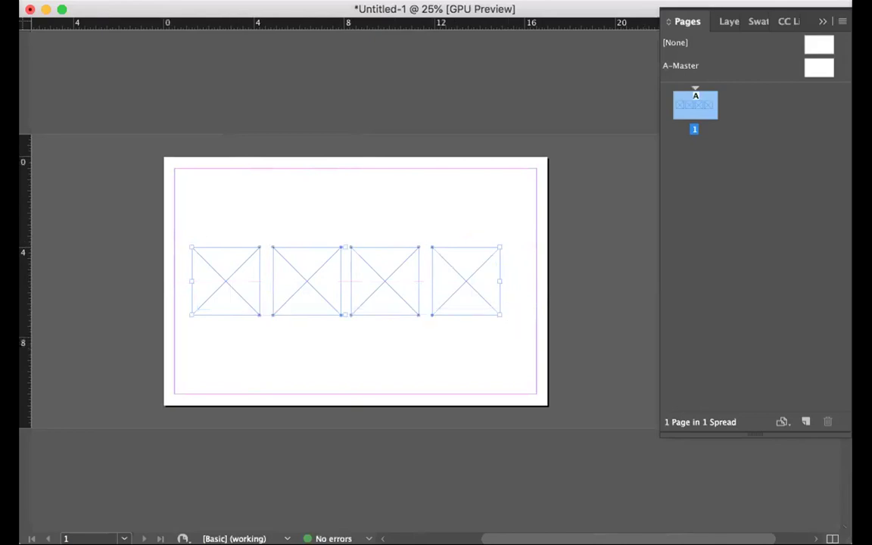
click(390, 0)
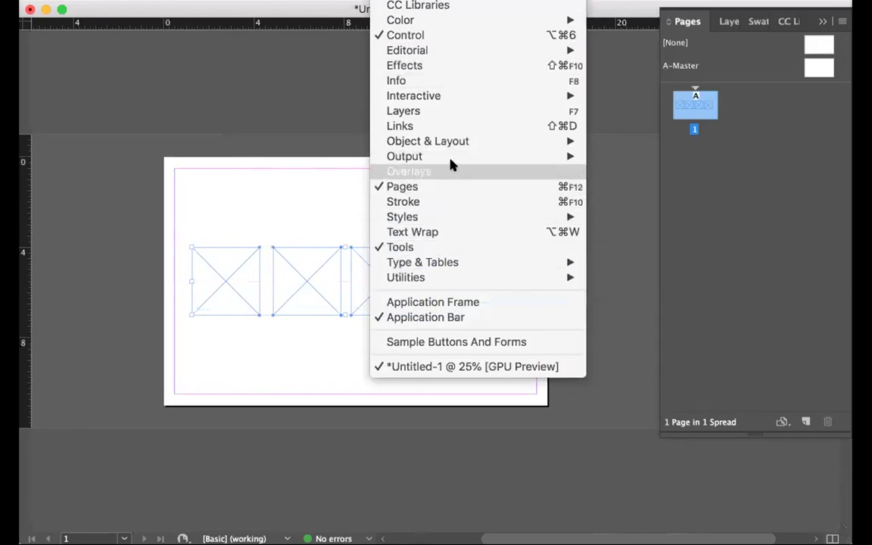
Distribute the four frames by horizontal centres and centre the row on the page
mouse_move(461, 142)
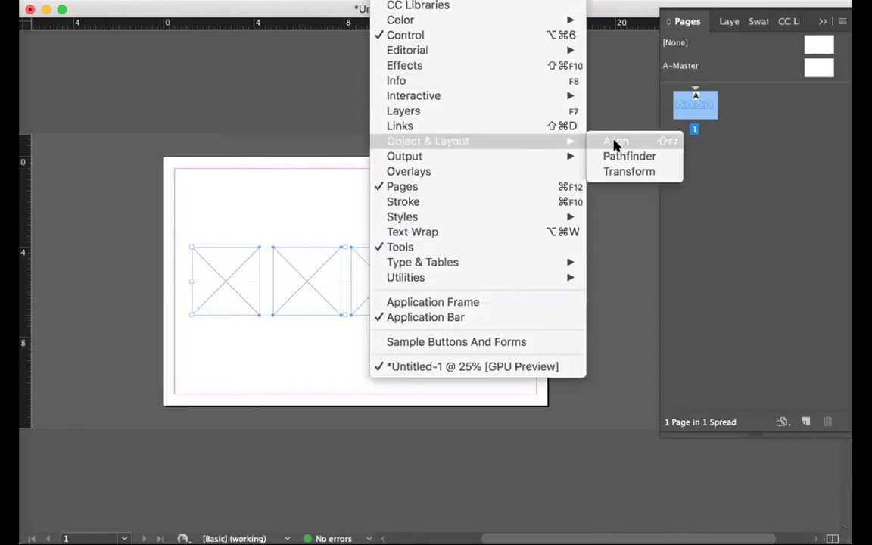
click(613, 143)
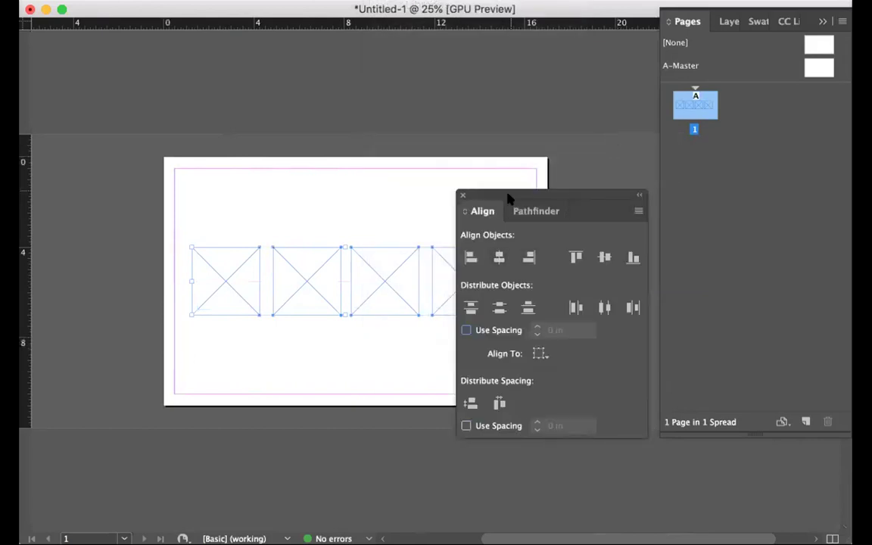
drag(508, 198, 599, 195)
click(690, 304)
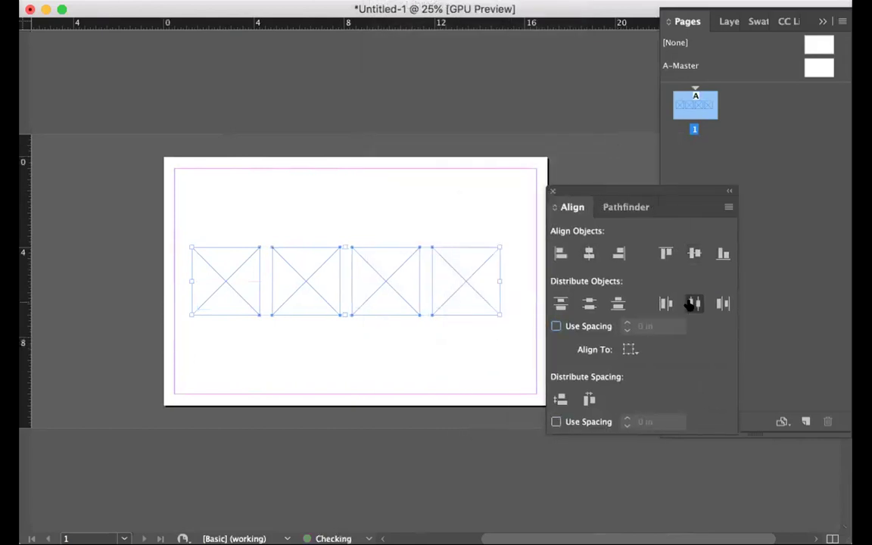
drag(467, 273, 481, 274)
click(480, 125)
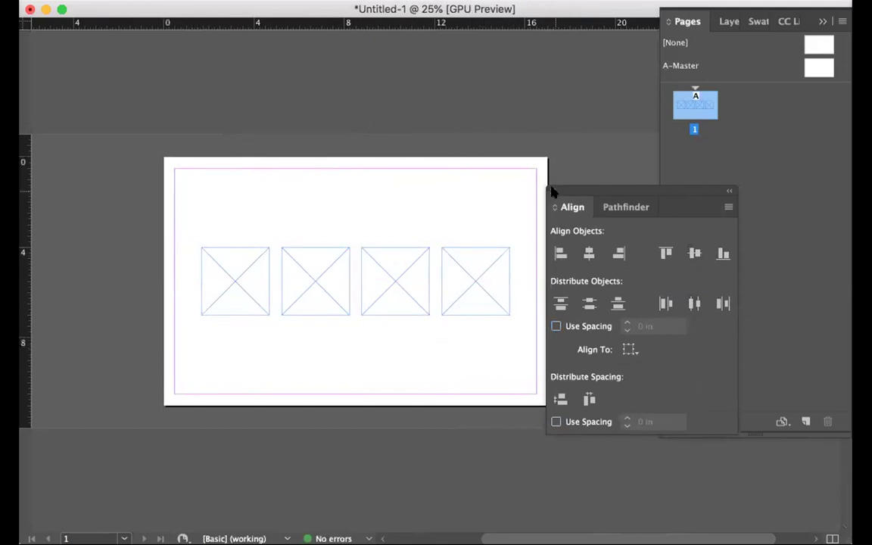
click(552, 191)
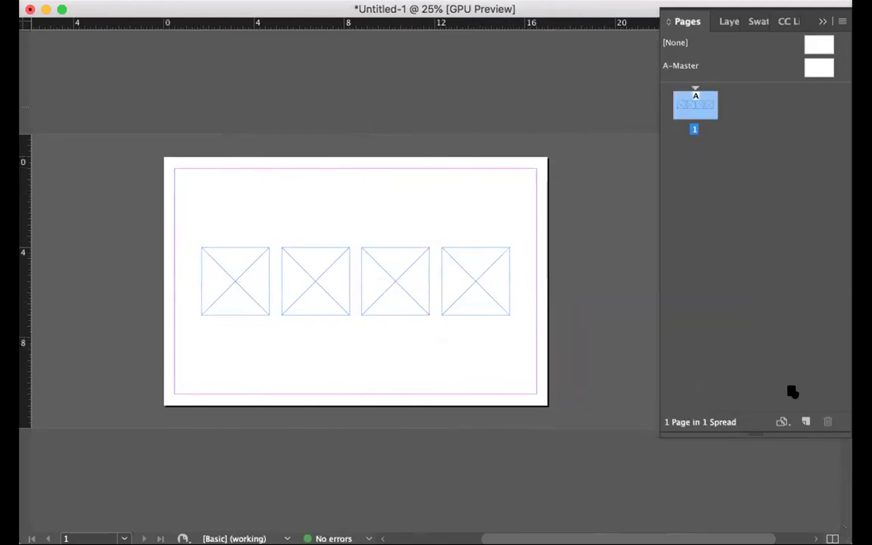
Add pages 2 and 3, each duplicating page 1's row of four frames
click(803, 421)
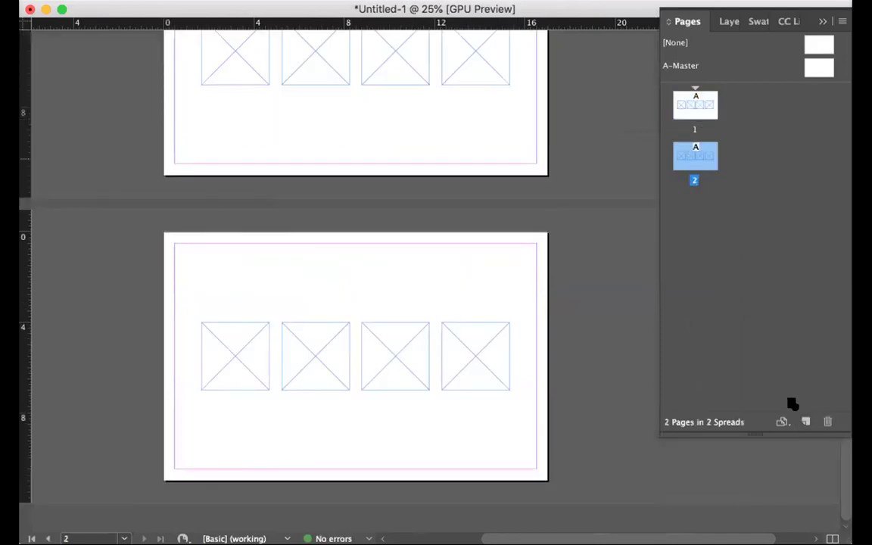
click(803, 421)
scroll(498, 282, up, 5)
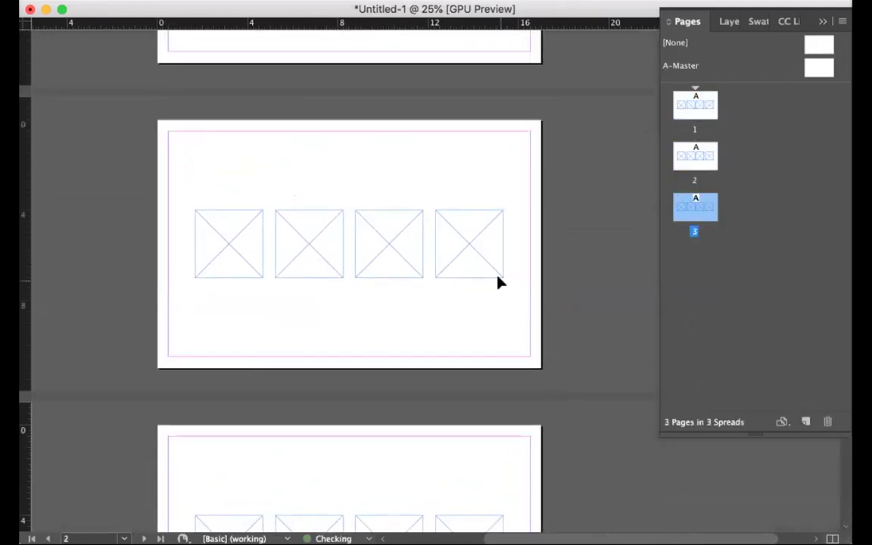
scroll(497, 282, up, 3)
Select the first frame on page 1 and zoom in on it
click(230, 188)
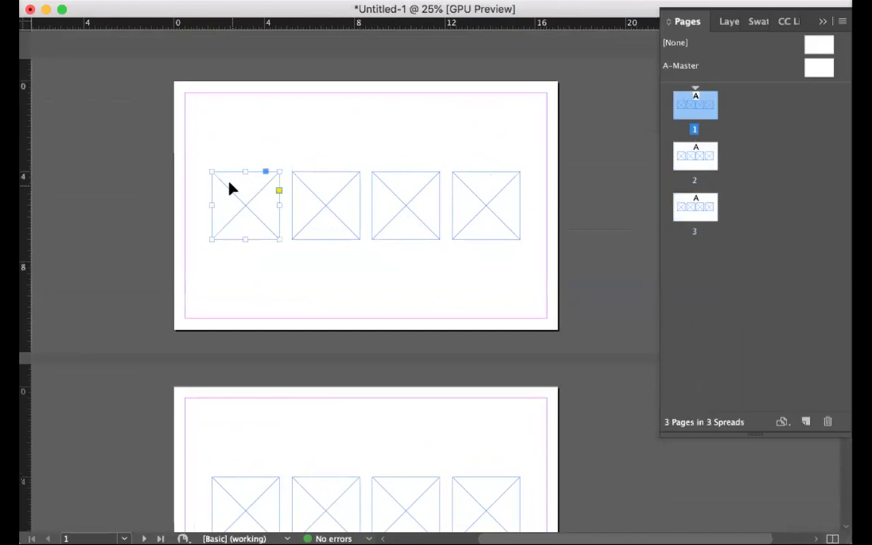
key(super+equal)
scroll(365, 187, right, 5)
scroll(366, 186, up, 2)
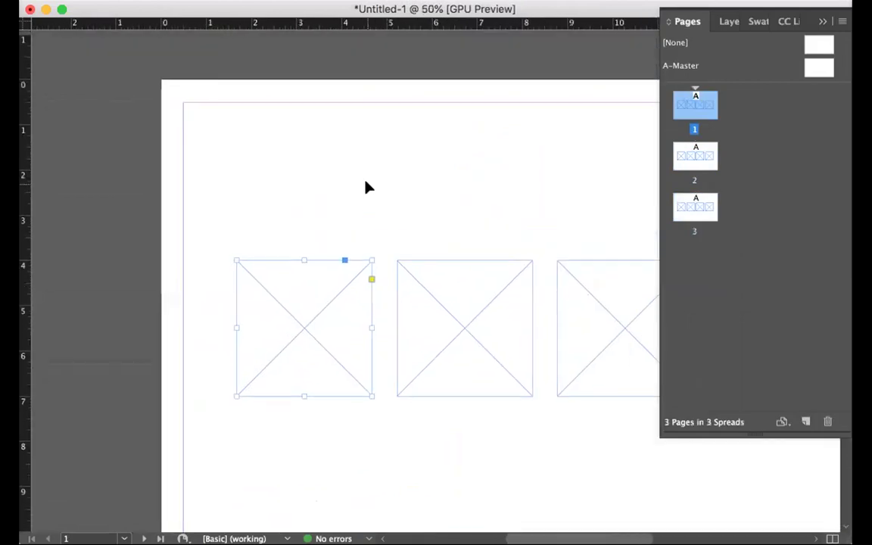
Place main-image.jpg into the first frame and fill the frame proportionally
key(super+d)
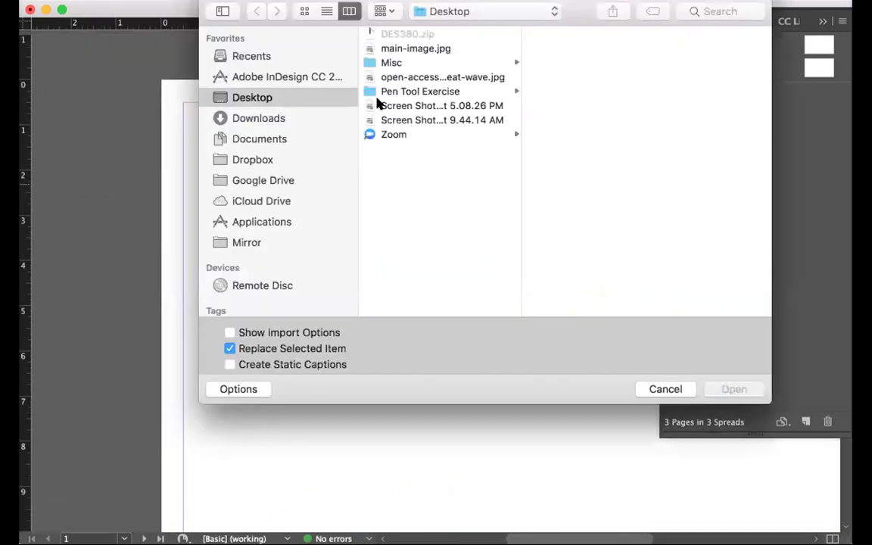
click(387, 48)
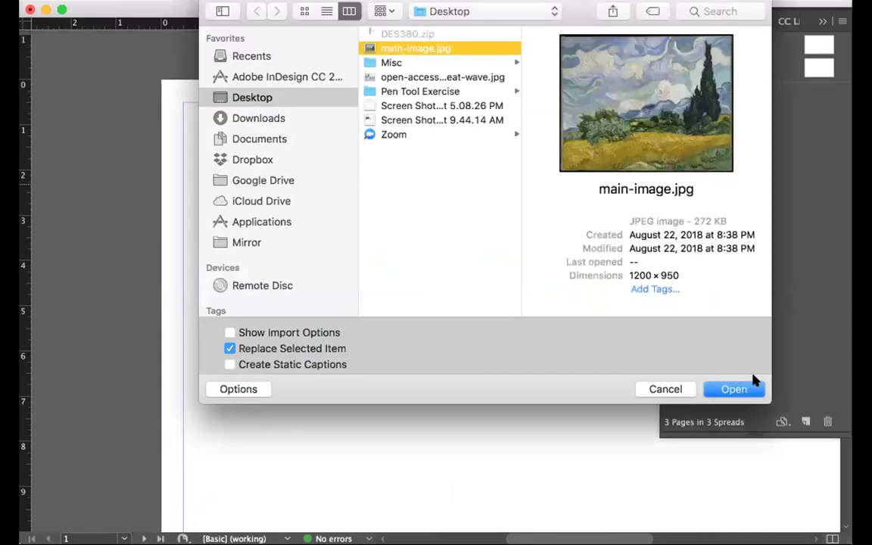
click(732, 389)
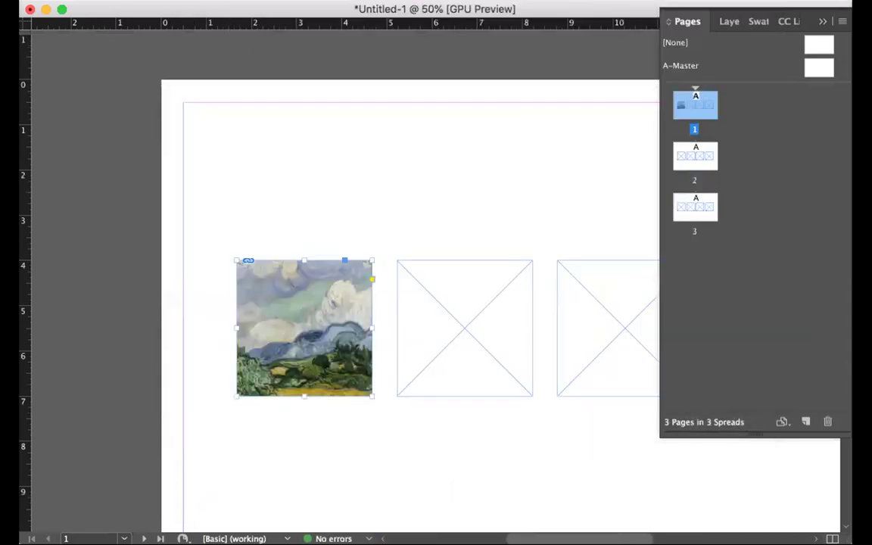
right_click(250, 326)
click(454, 195)
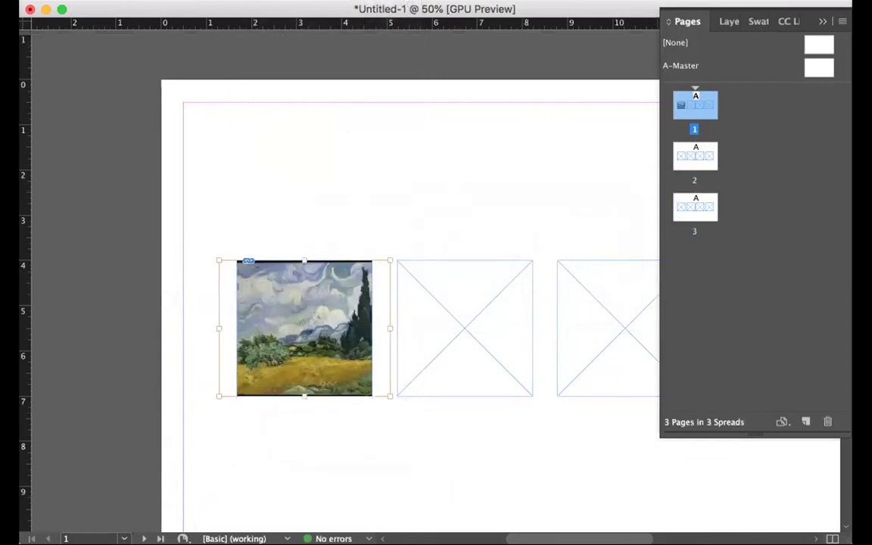
Shift the painting to reveal the cypress tree, then begin Save As with 'DES380'
key(super+z)
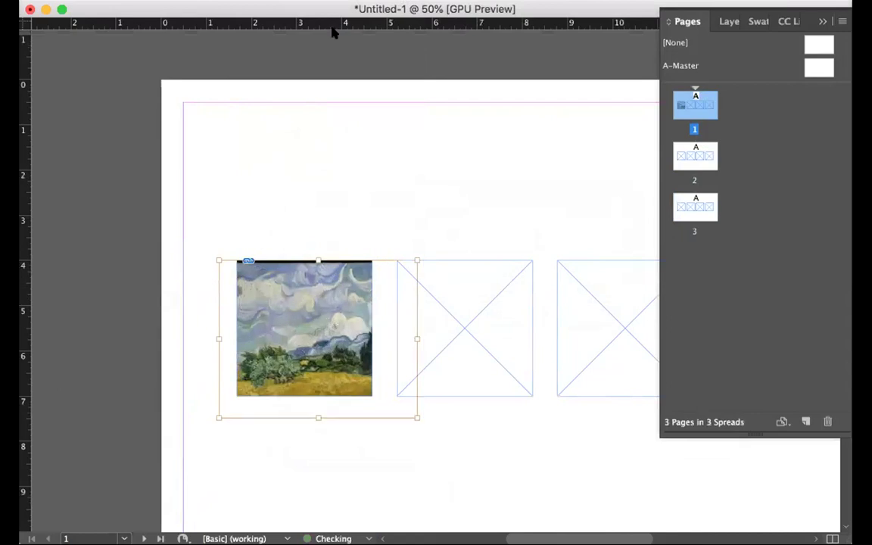
drag(316, 301, 300, 298)
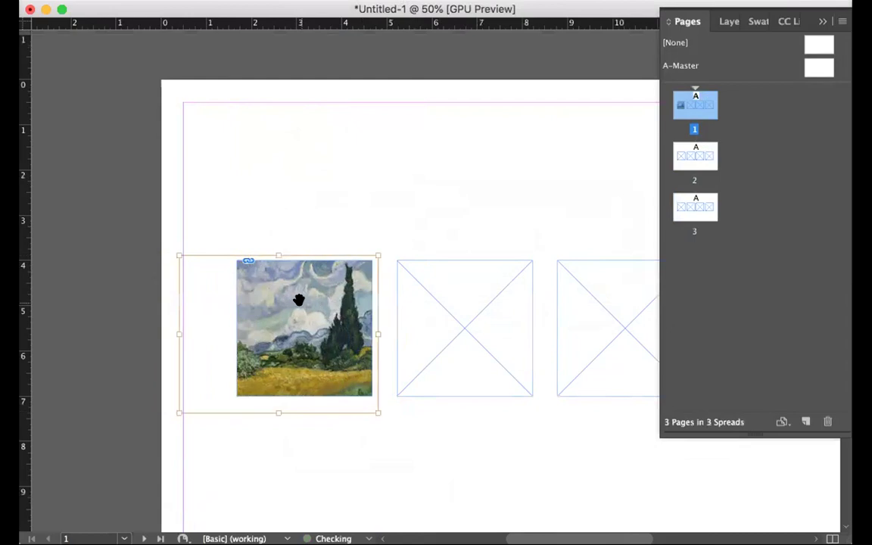
click(347, 204)
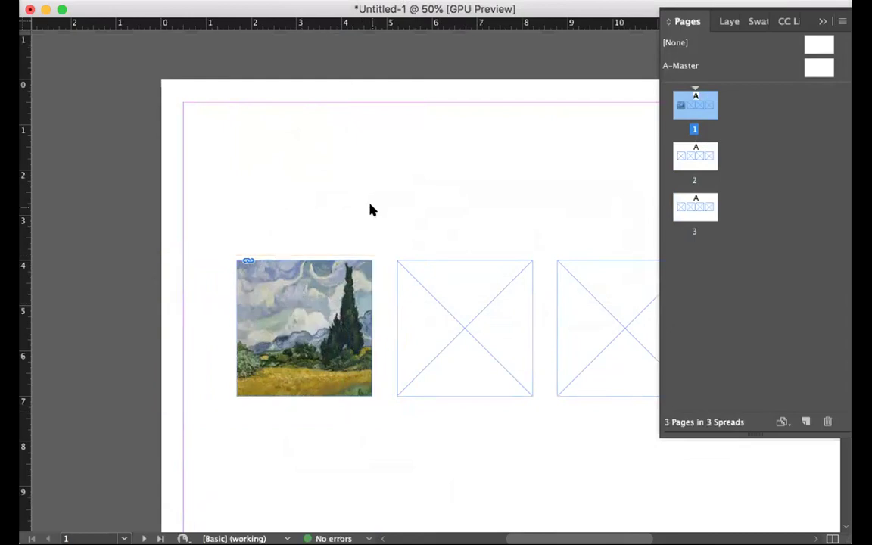
key(super+s)
text(DES380)
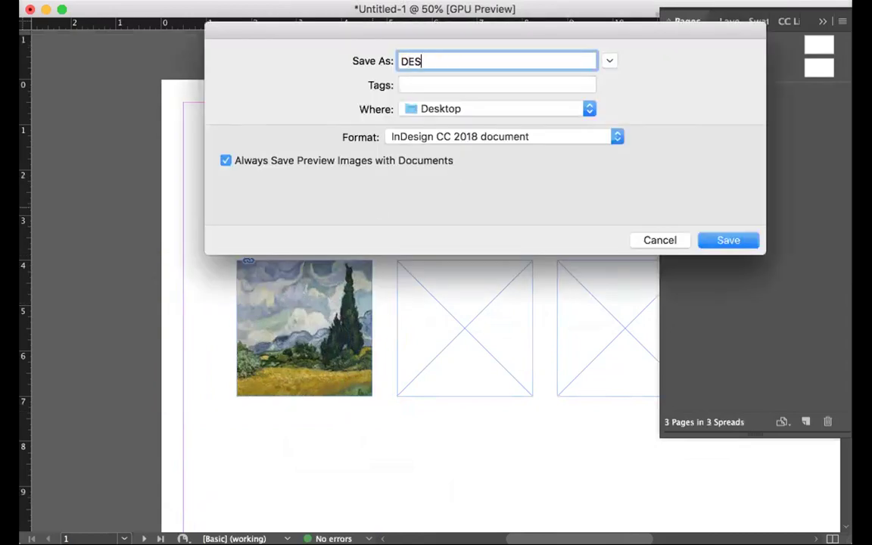
Correct the file name to DES314_Assign1_ plus the author's name and save to the Desktop
key(BackSpace)
key(BackSpace)
text(14_Assign1_AprilBiss)
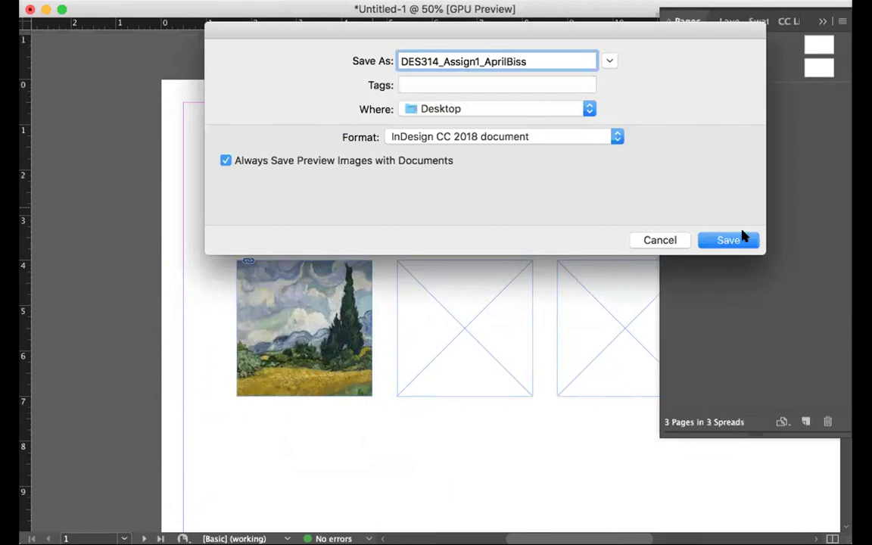
click(747, 240)
scroll(458, 244, down, 2)
scroll(459, 244, right, 2)
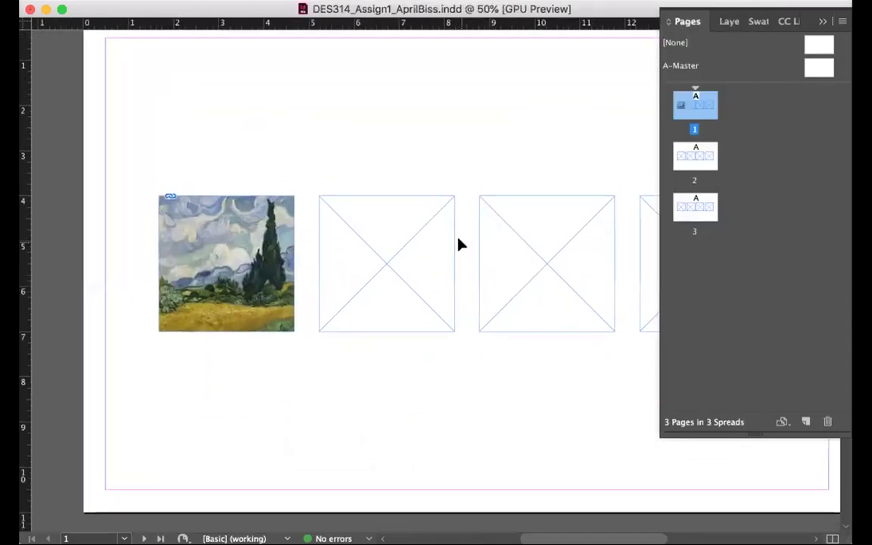
Fill the second frame with gold sampled from the painting
key(Tab)
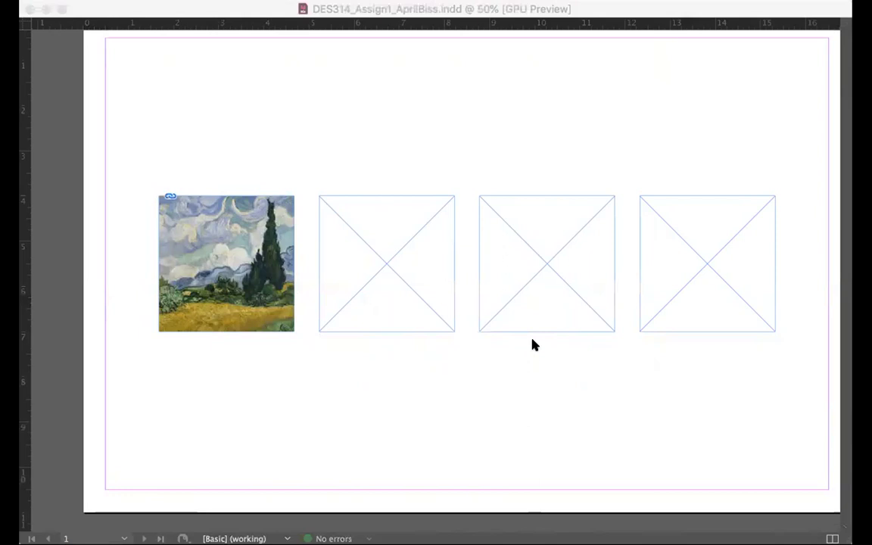
click(810, 363)
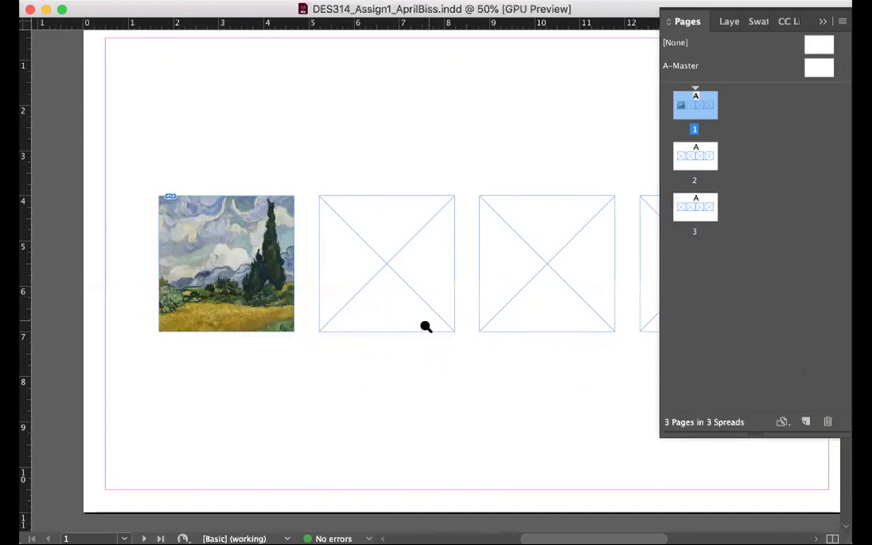
click(426, 326)
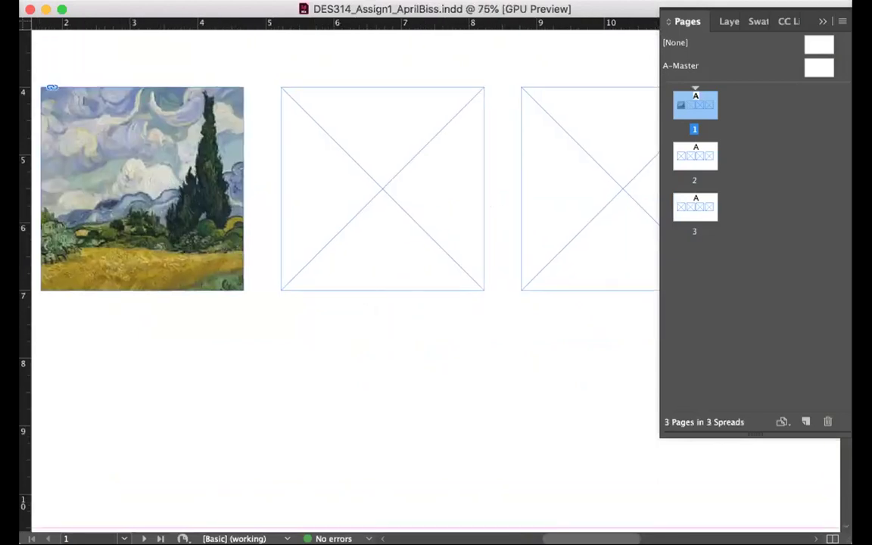
click(340, 144)
drag(9, 358, 57, 376)
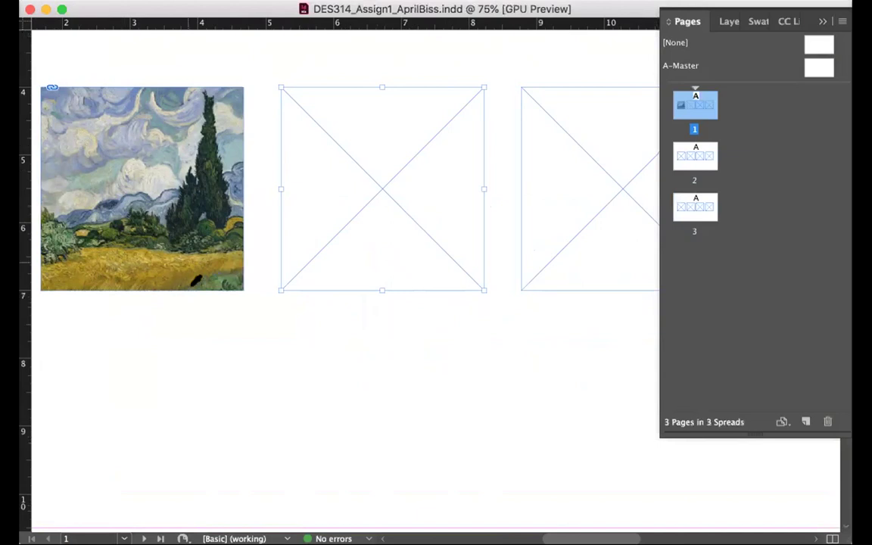
key(d)
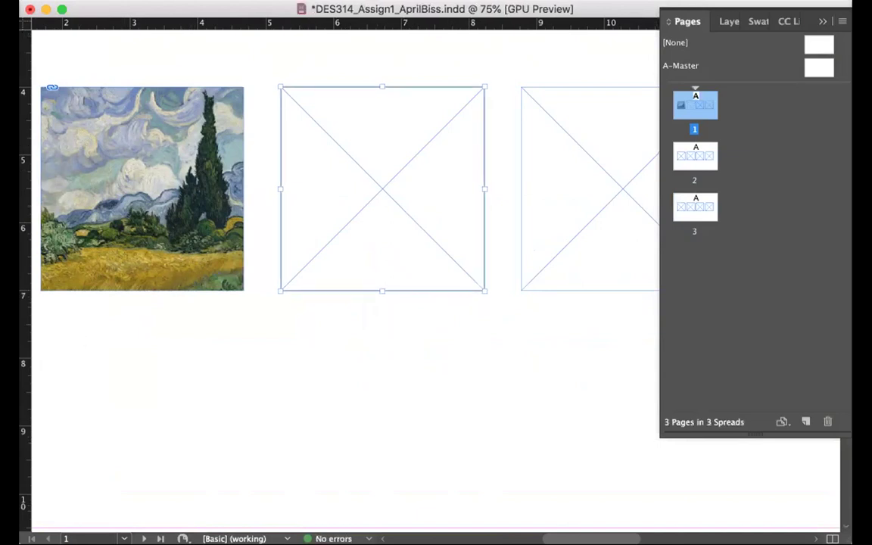
key(shift+x)
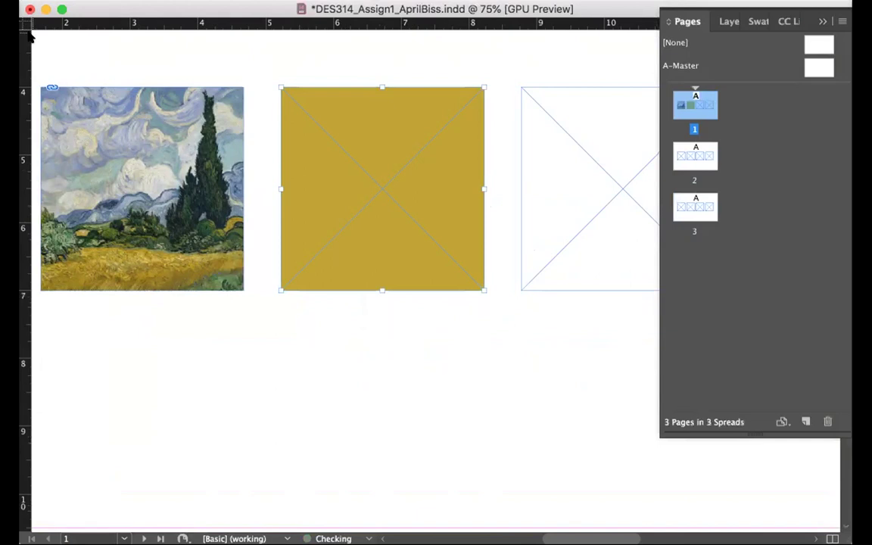
click(319, 343)
Fill the third frame with olive green sampled from the painting
click(526, 213)
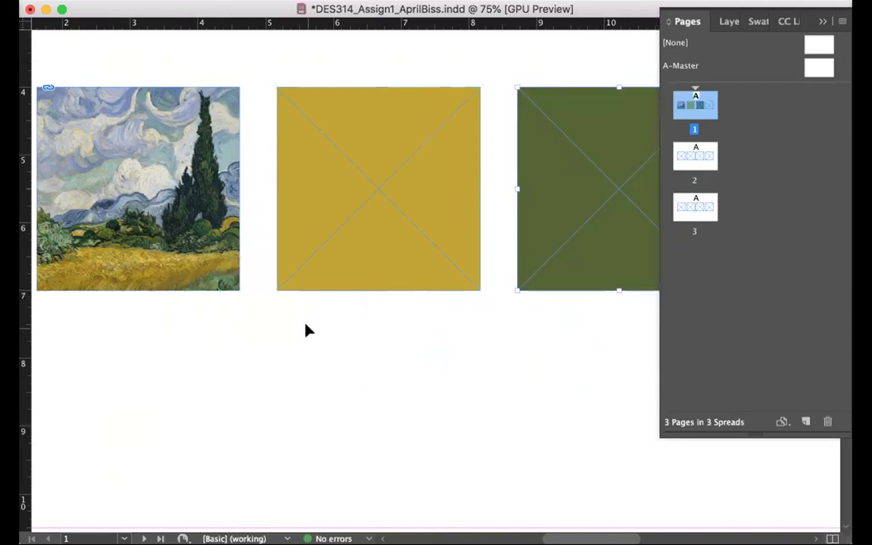
scroll(306, 330, right, 5)
scroll(306, 330, up, 2)
scroll(325, 230, left, 4)
scroll(325, 231, down, 2)
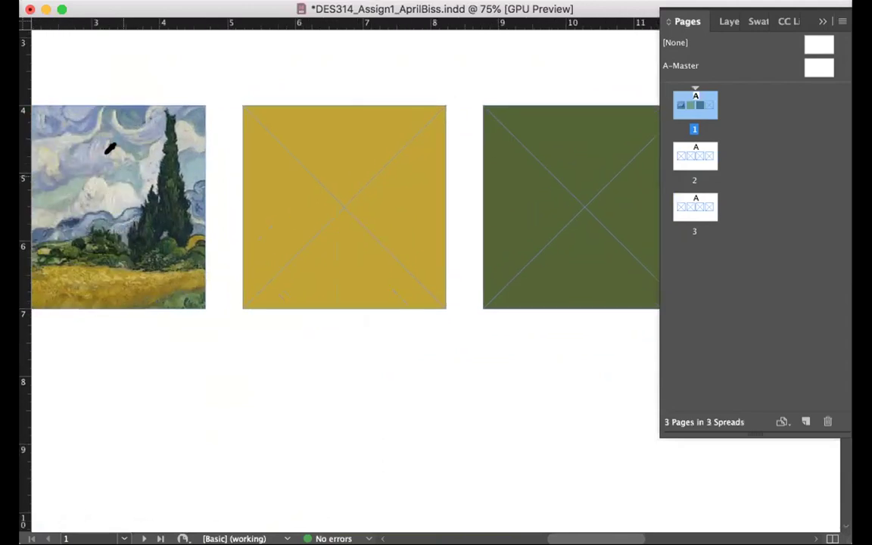
scroll(355, 295, right, 7)
scroll(355, 295, up, 2)
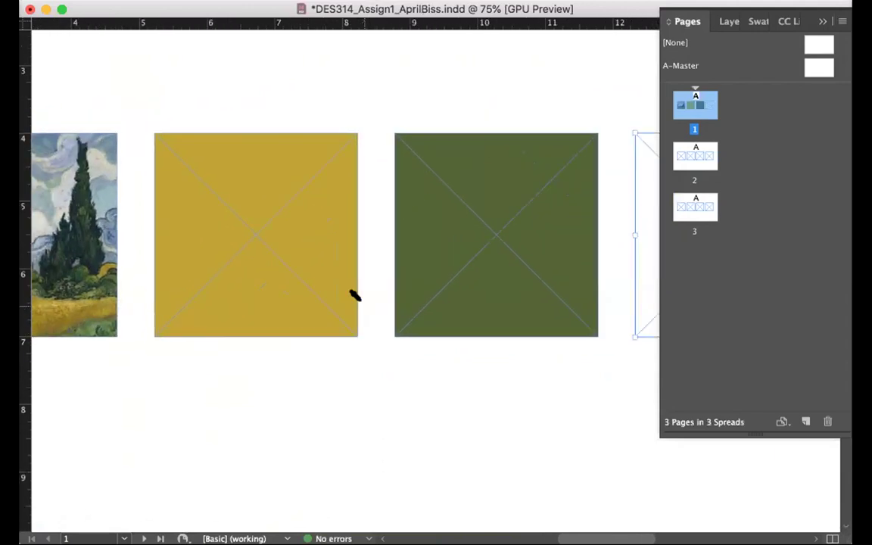
scroll(436, 288, left, 3)
scroll(436, 288, down, 1)
scroll(185, 405, left, 2)
scroll(185, 405, down, 2)
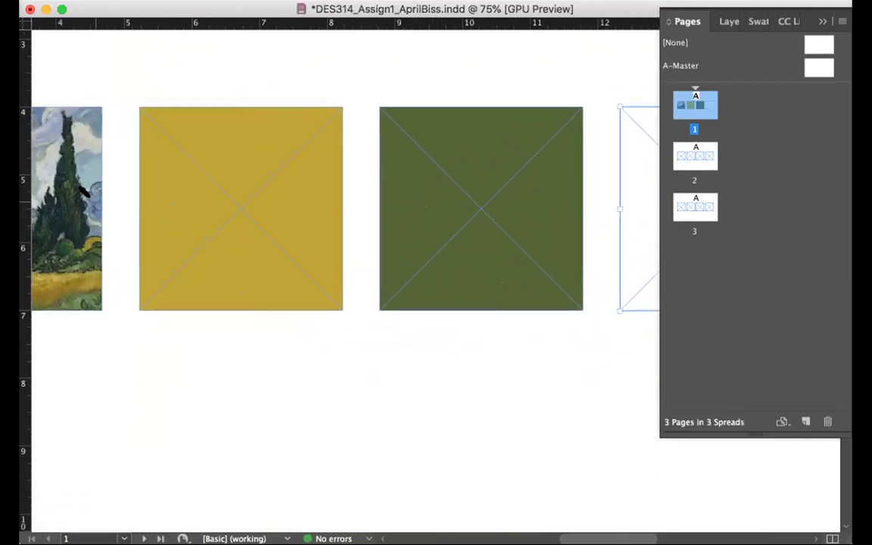
click(9, 418)
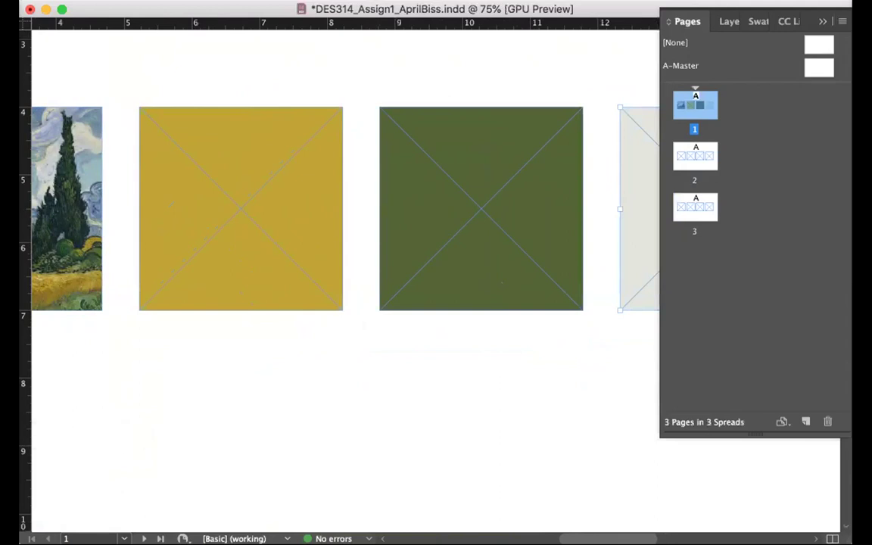
Reset the grey-filled fourth frame to default fill and stroke
scroll(78, 186, left, 5)
scroll(78, 186, down, 1)
scroll(78, 186, left, 3)
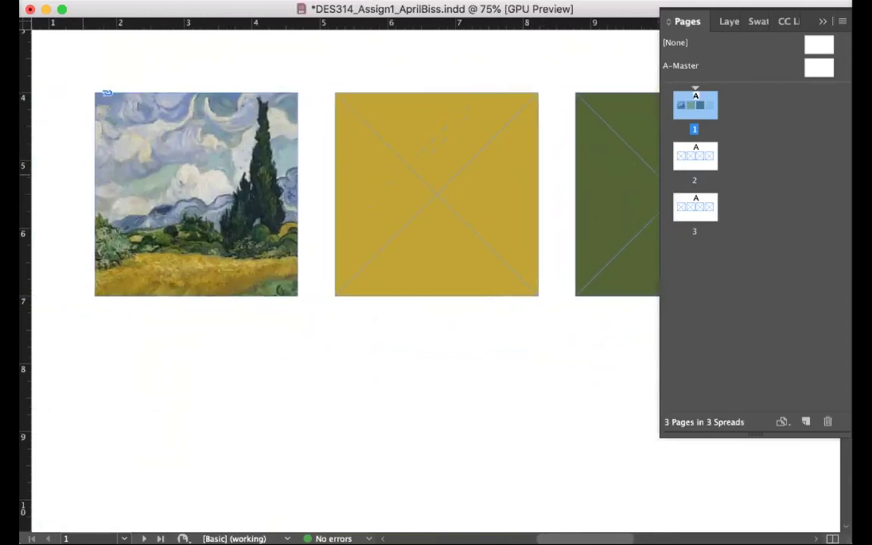
click(161, 123)
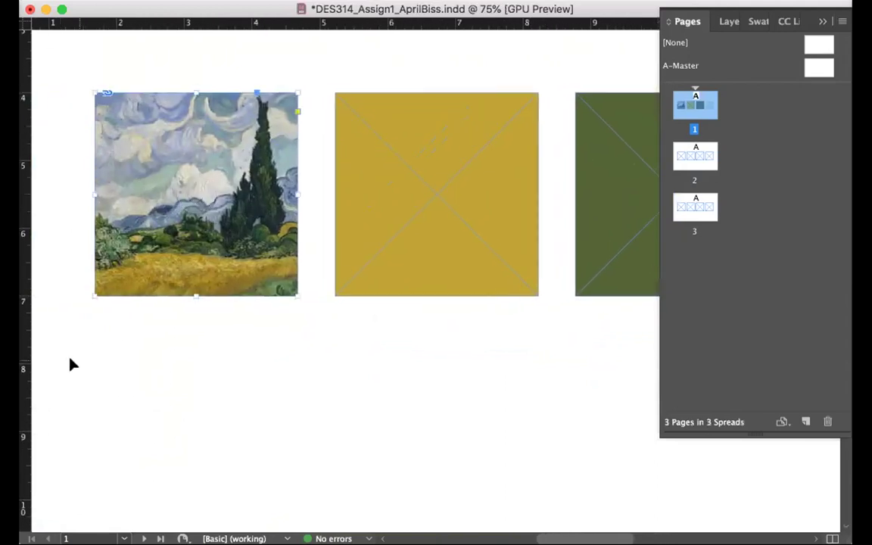
scroll(252, 412, right, 20)
scroll(253, 412, up, 2)
click(422, 314)
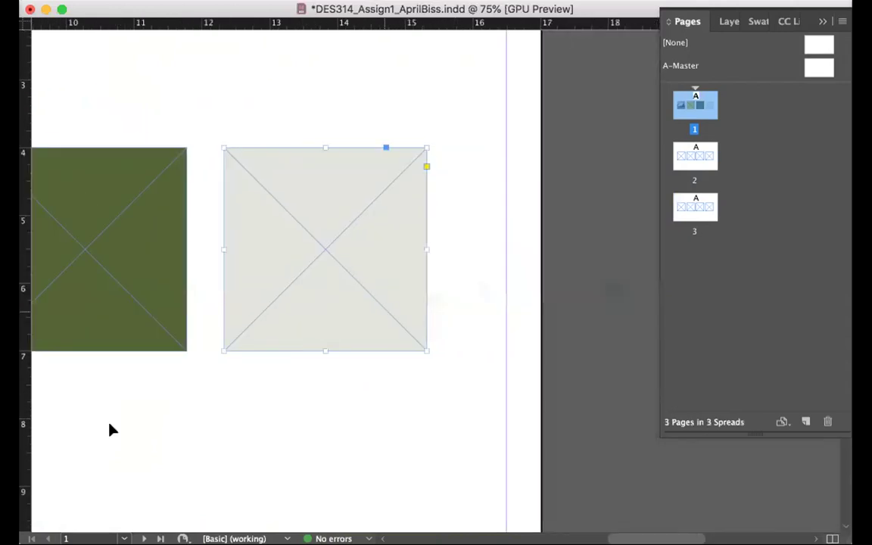
click(9, 412)
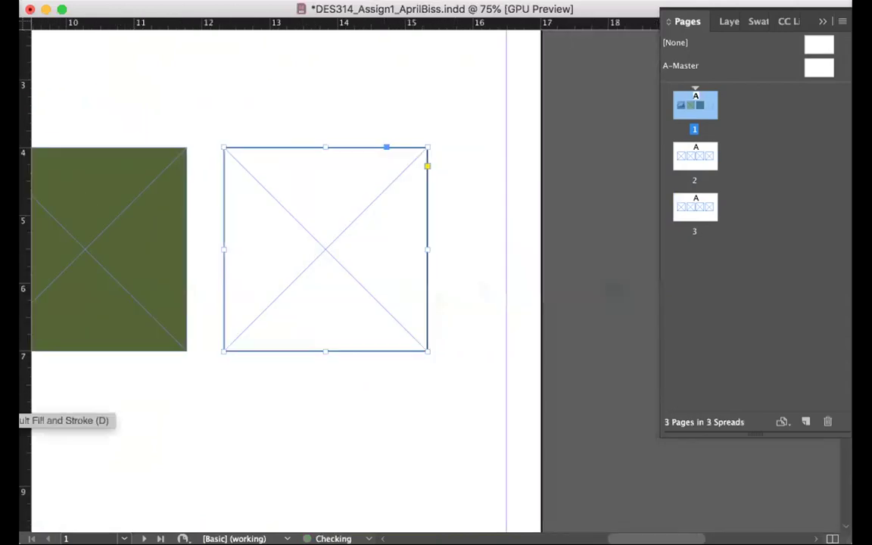
scroll(115, 413, left, 20)
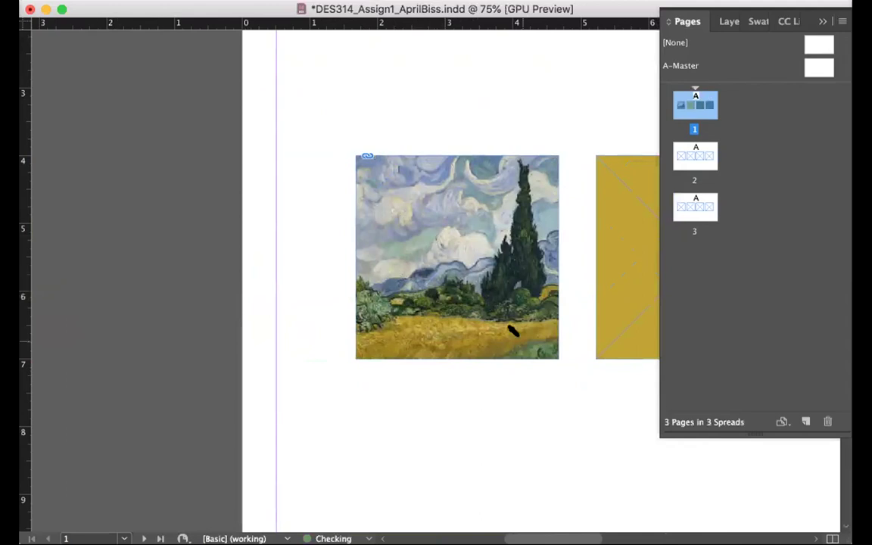
scroll(510, 331, right, 20)
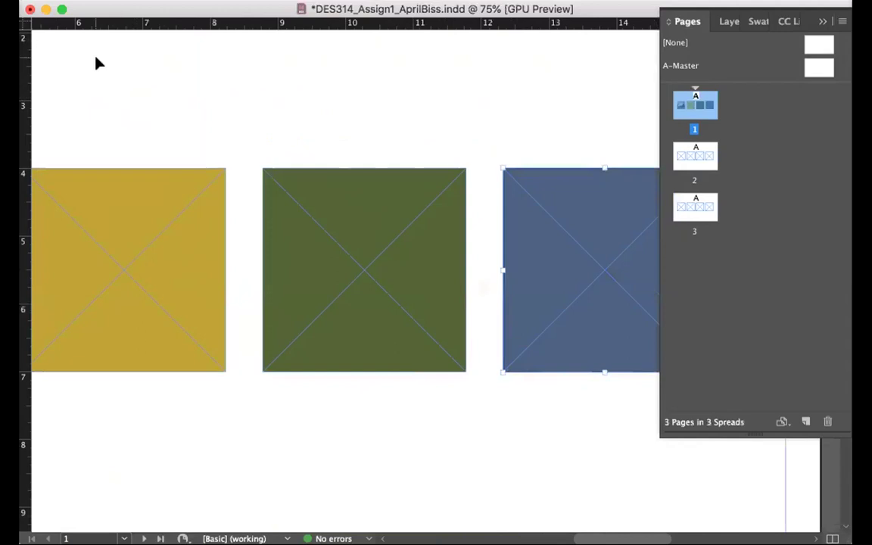
key(super+minus)
key(super+minus)
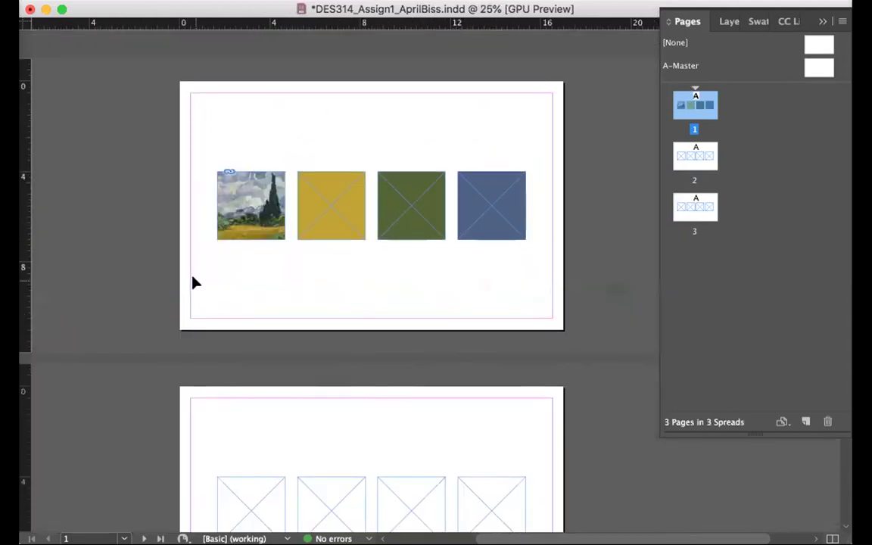
Review page 2, return to page 1 and save the document with Cmd+S
scroll(195, 283, right, 2)
scroll(194, 283, down, 6)
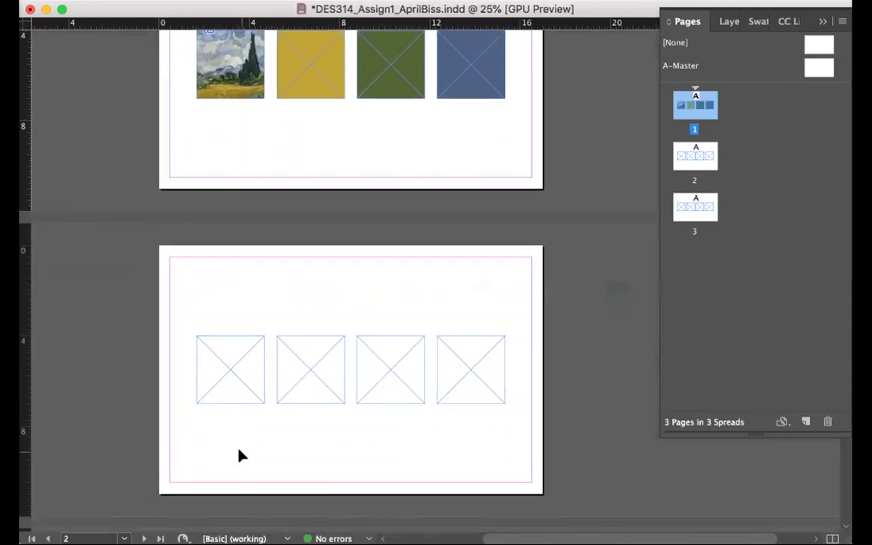
scroll(238, 453, up, 6)
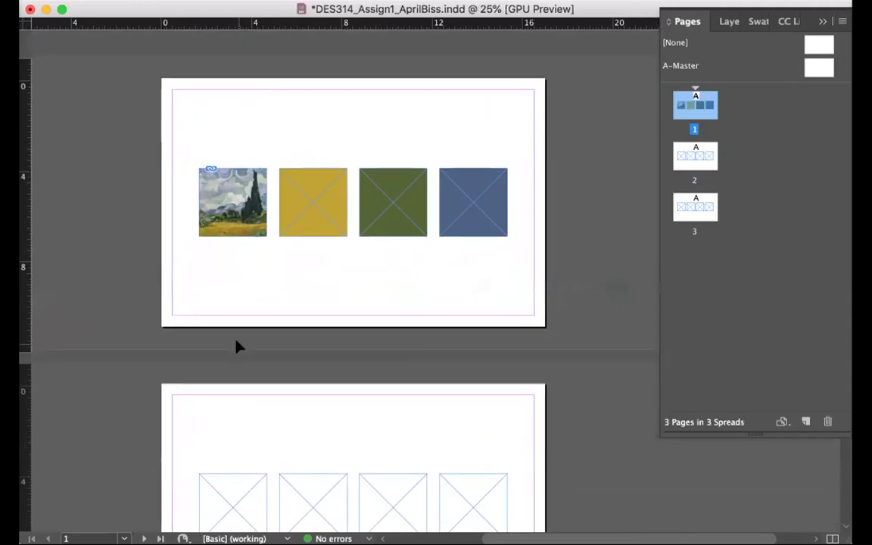
scroll(235, 346, down, 15)
scroll(235, 347, up, 5)
scroll(235, 347, up, 10)
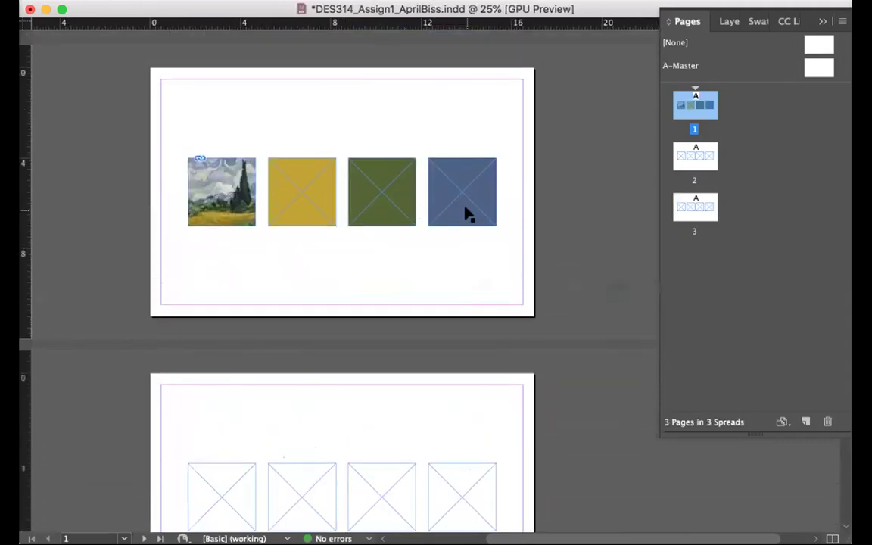
key(super+s)
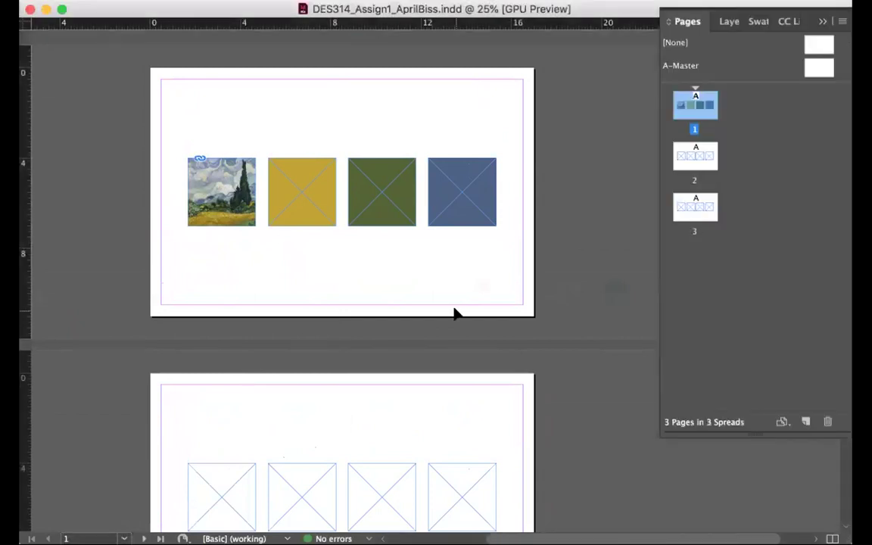
Show the Swatches panel and add the gold R=196 G=165 B=40 as an RGB swatch
key(super+equal)
scroll(454, 312, up, 5)
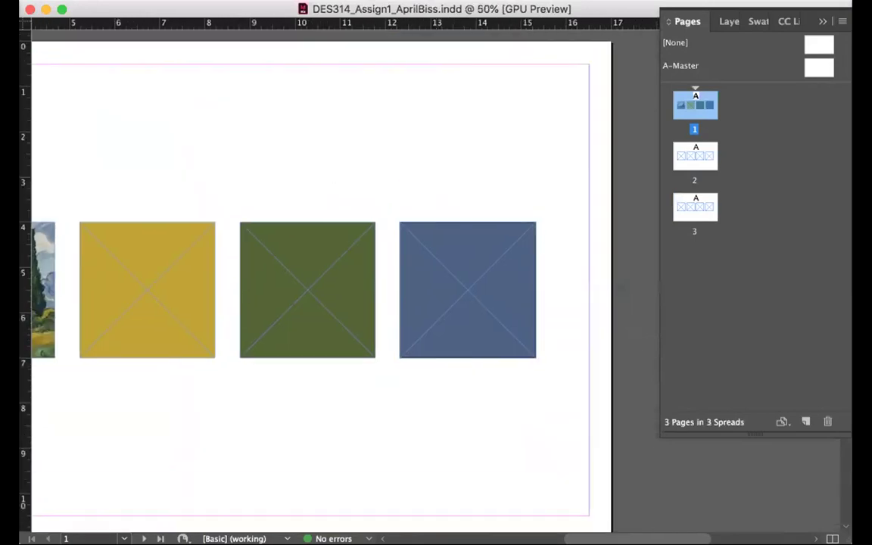
click(386, 1)
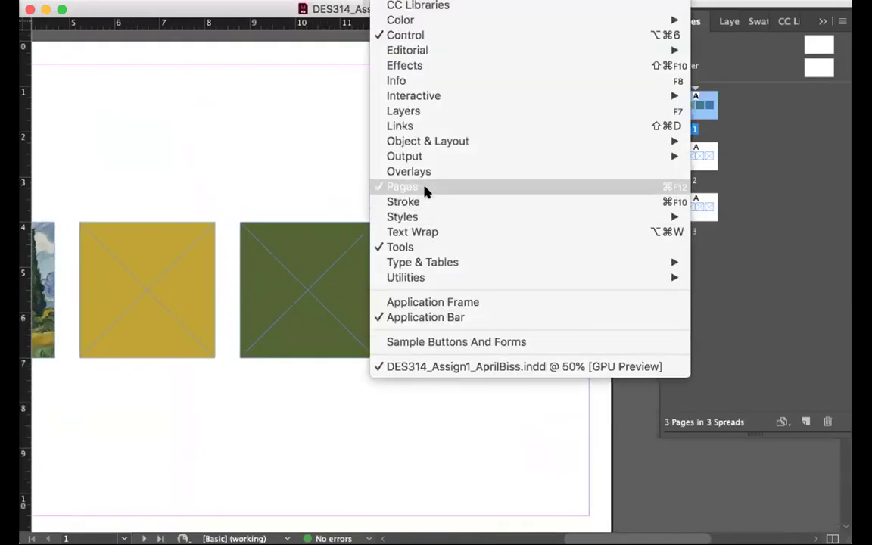
mouse_move(423, 144)
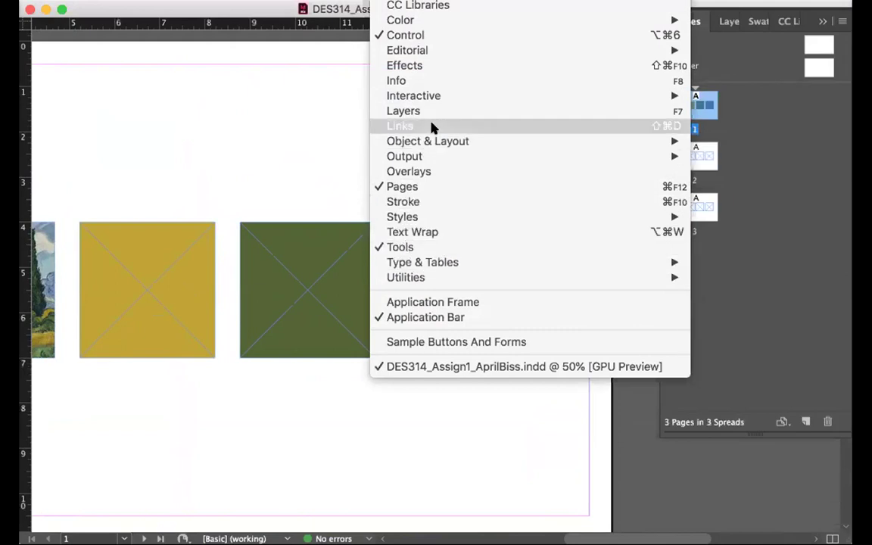
mouse_move(505, 18)
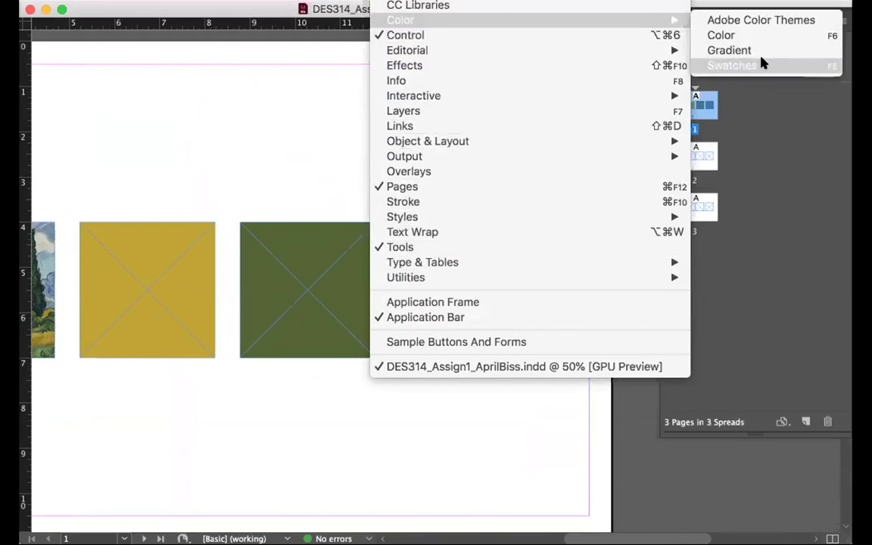
click(762, 64)
drag(844, 253, 759, 508)
click(157, 225)
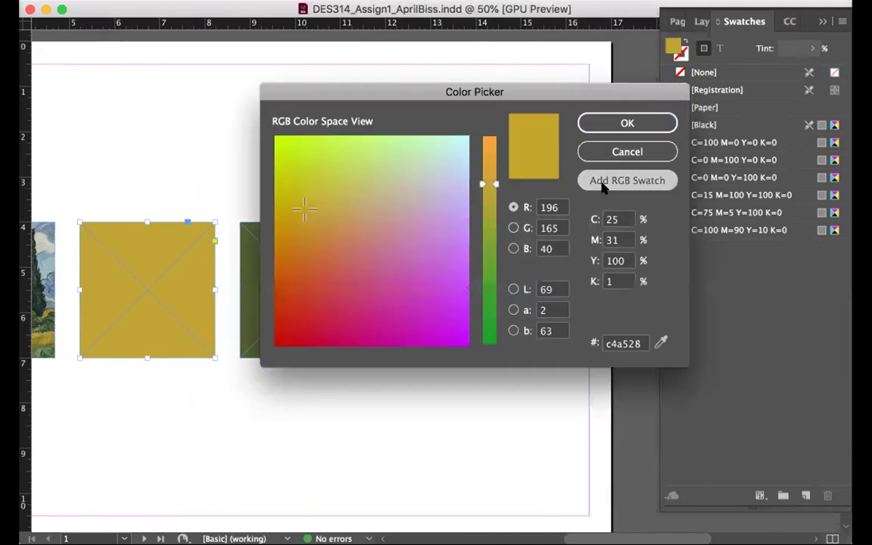
click(601, 182)
click(603, 124)
Add the green R=87 G=101 B=52 and blue R=78 G=98 B=131 as RGB swatches
click(327, 307)
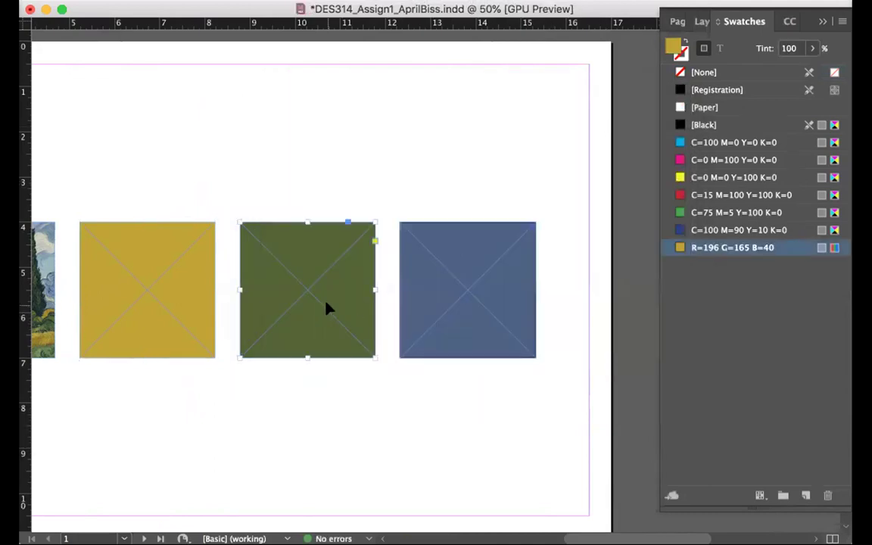
double_click(673, 47)
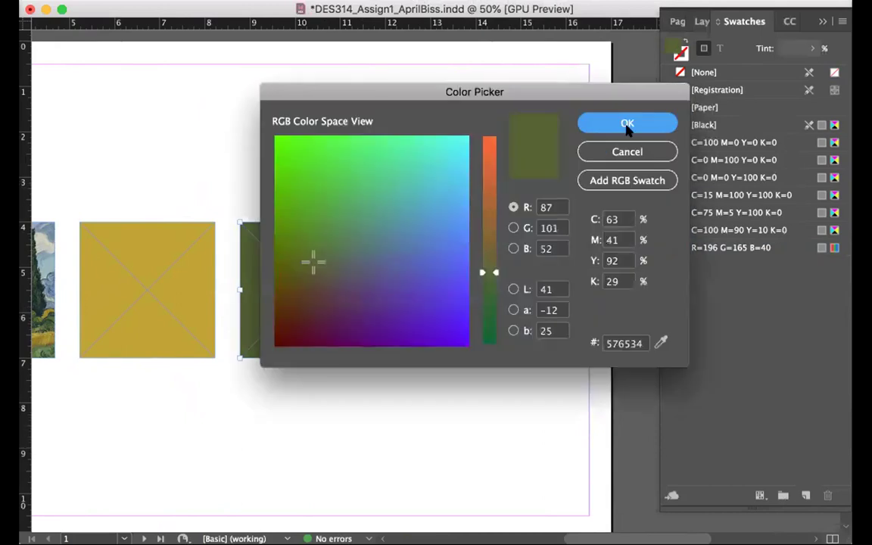
click(598, 180)
click(629, 124)
click(506, 270)
double_click(675, 48)
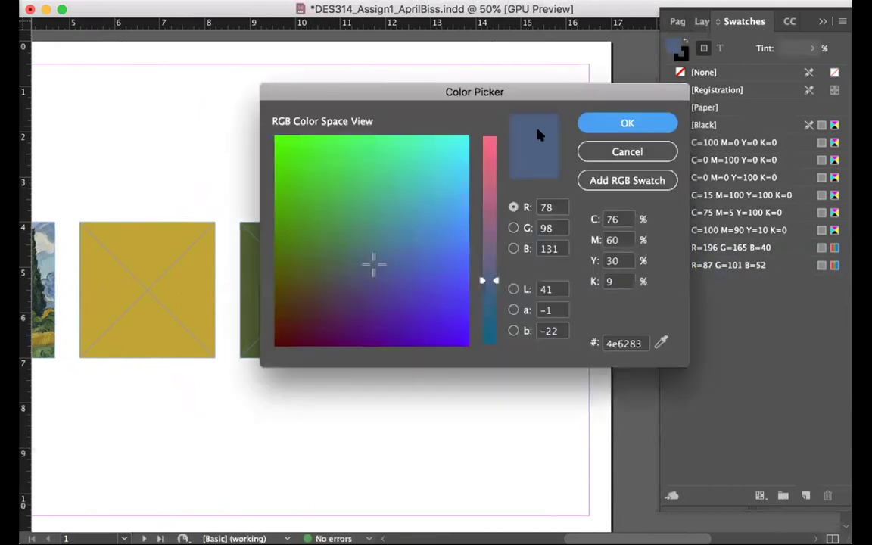
click(601, 180)
click(627, 124)
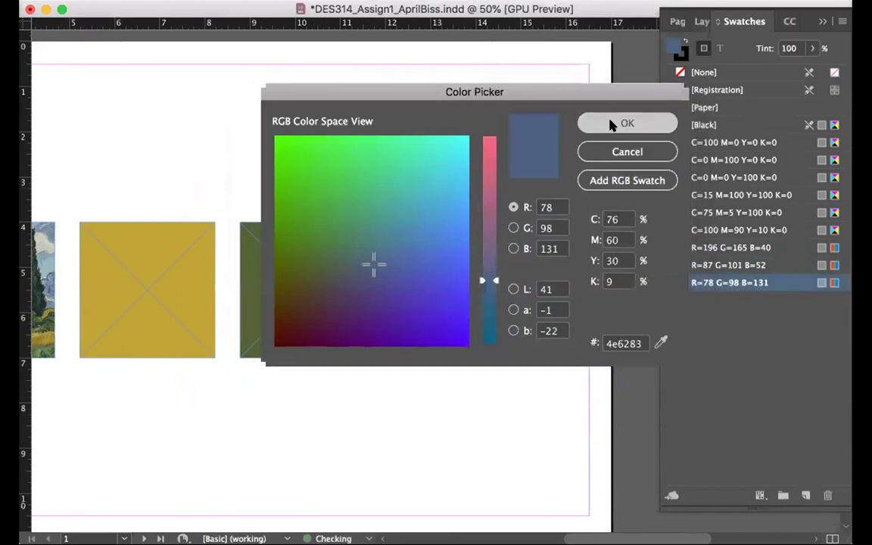
Deselect the gold, olive and slate-blue squares by clicking an empty page area
click(486, 117)
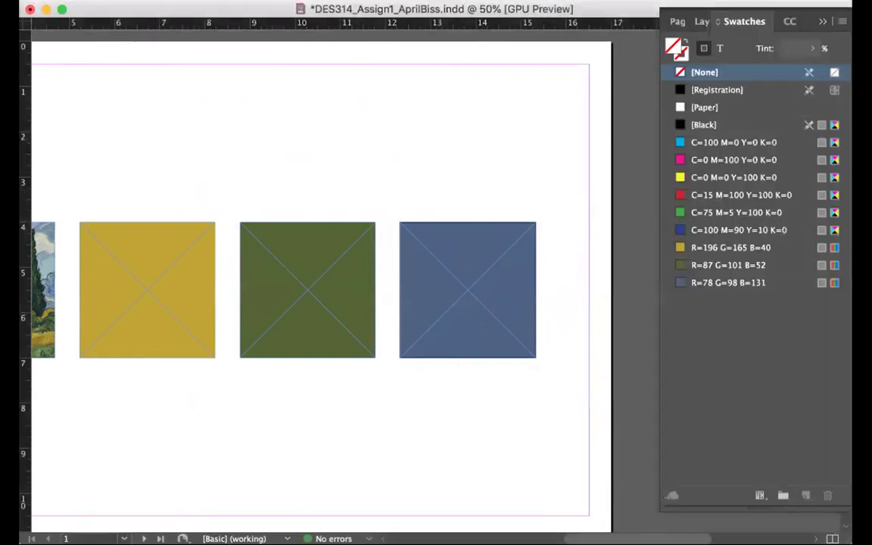
Draw a text frame with the pasted placeholder contact text, then delete that frame
drag(250, 86, 491, 183)
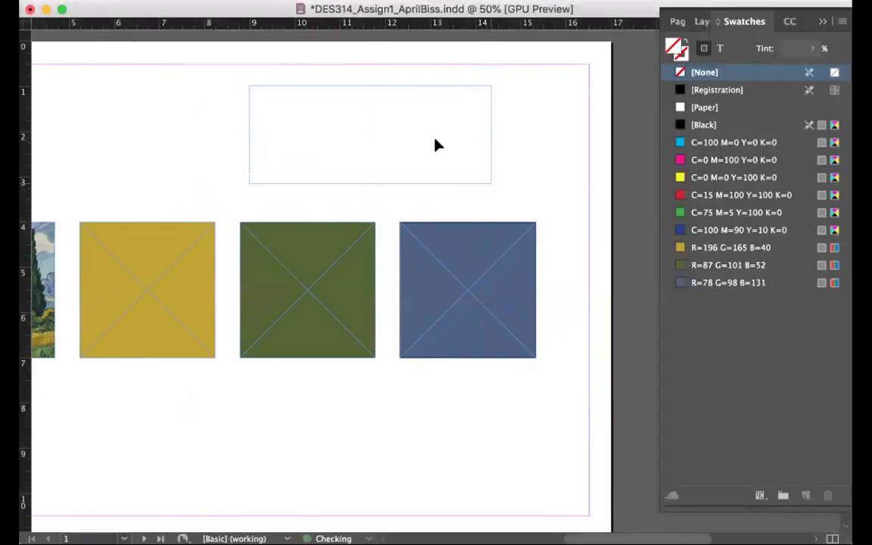
key(super+v)
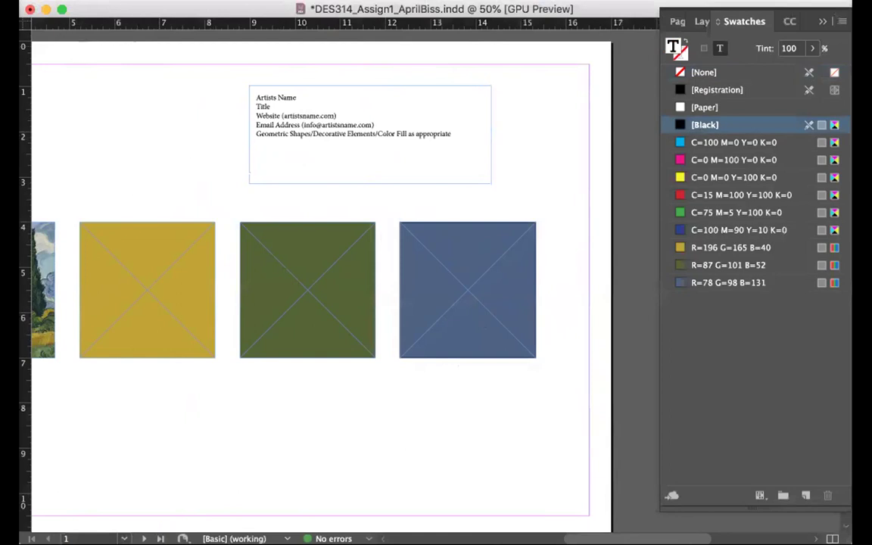
key(Escape)
click(78, 57)
click(278, 102)
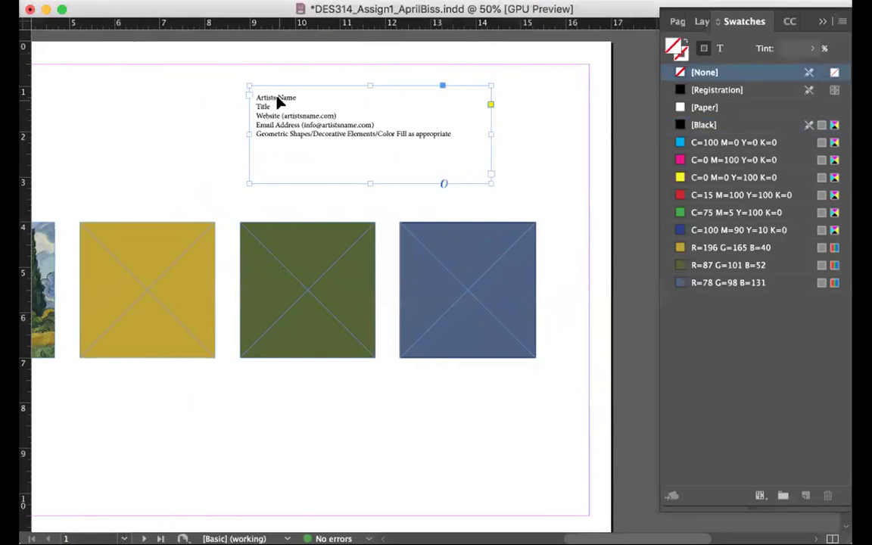
key(Delete)
Save the document and zoom out to review the pages
key(super+s)
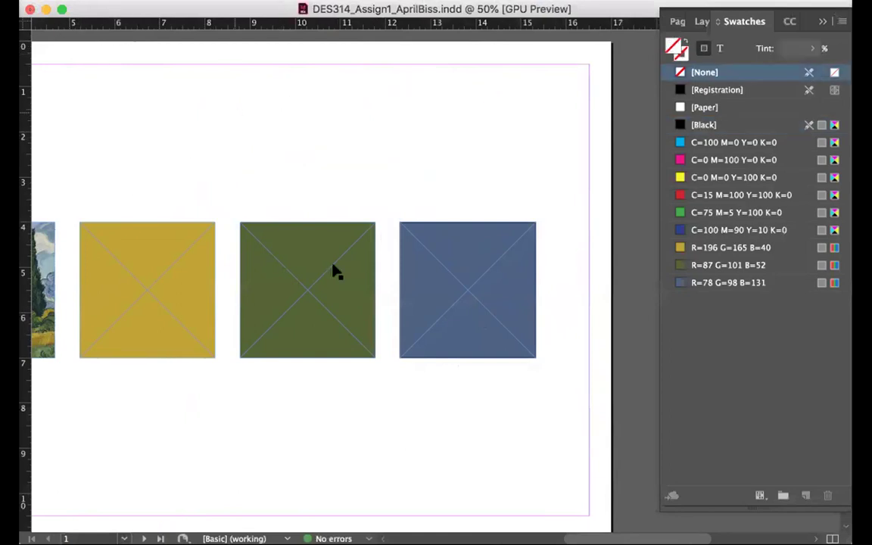
scroll(223, 175, left, 5)
key(super+minus)
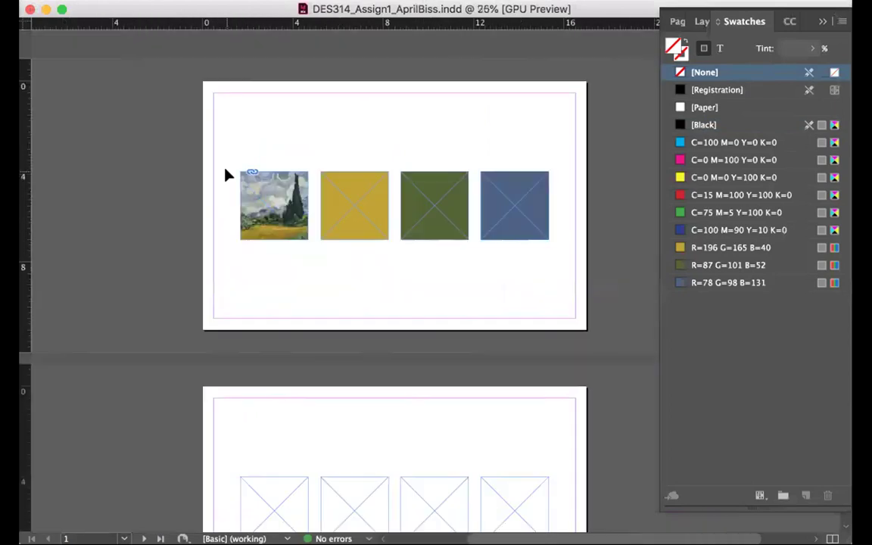
scroll(227, 176, down, 10)
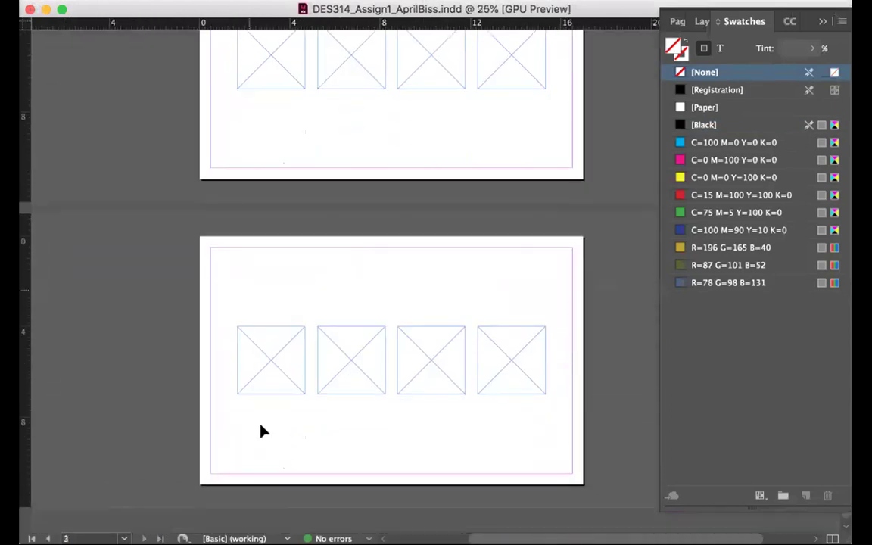
scroll(267, 418, up, 10)
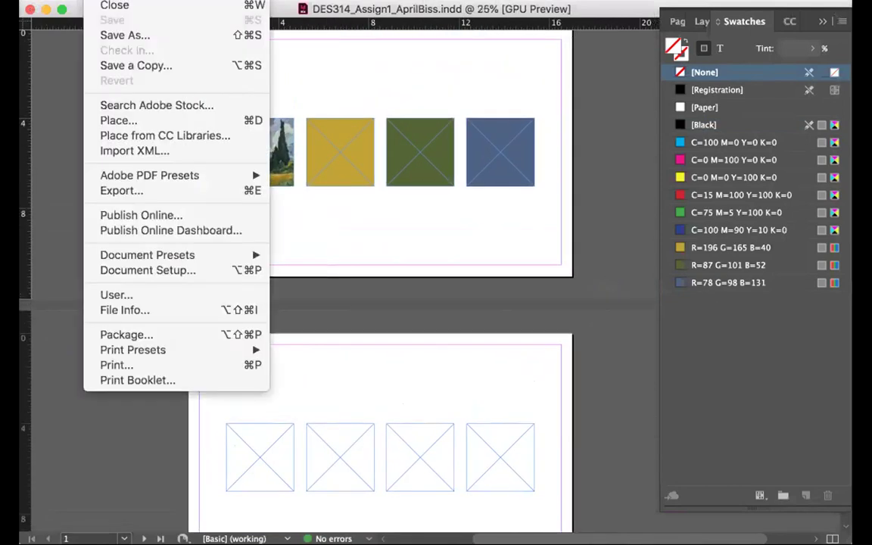
Set up a new document 3 in wide by 2.5 in tall and create it
key(super+d)
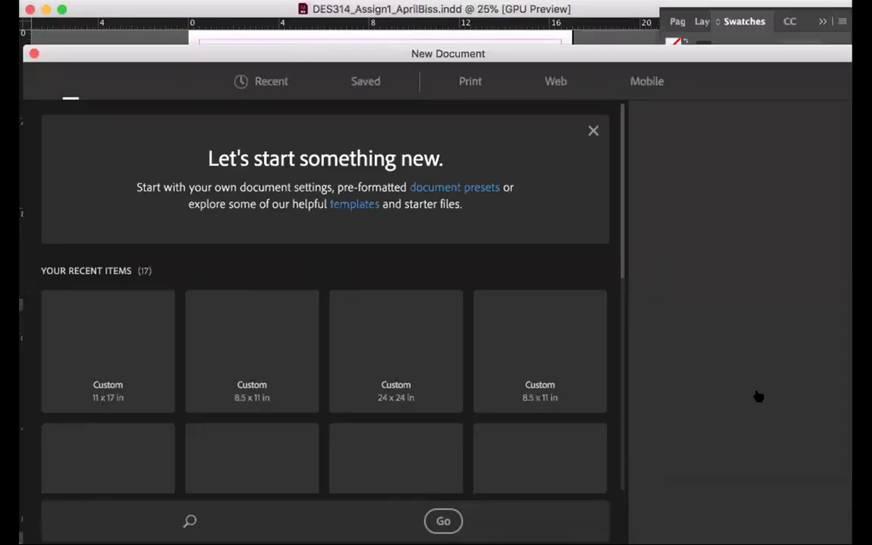
click(698, 194)
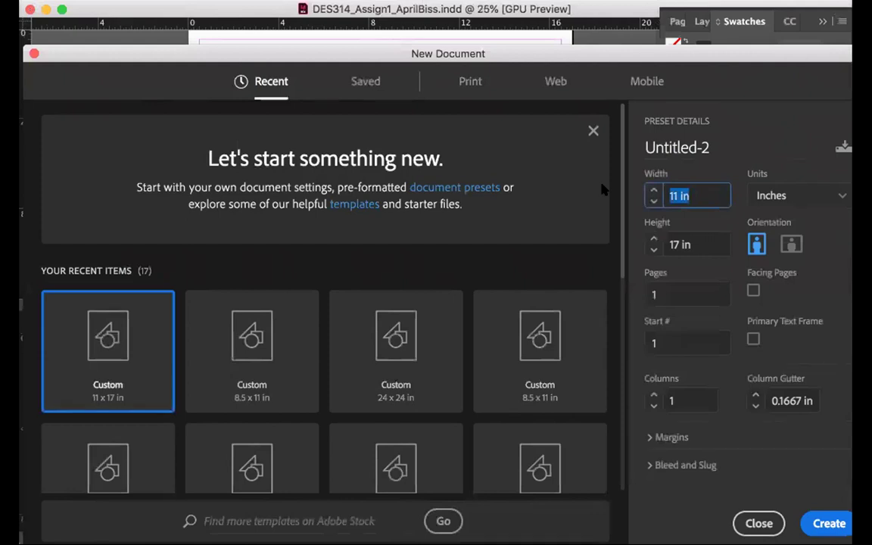
text(3)
key(Tab)
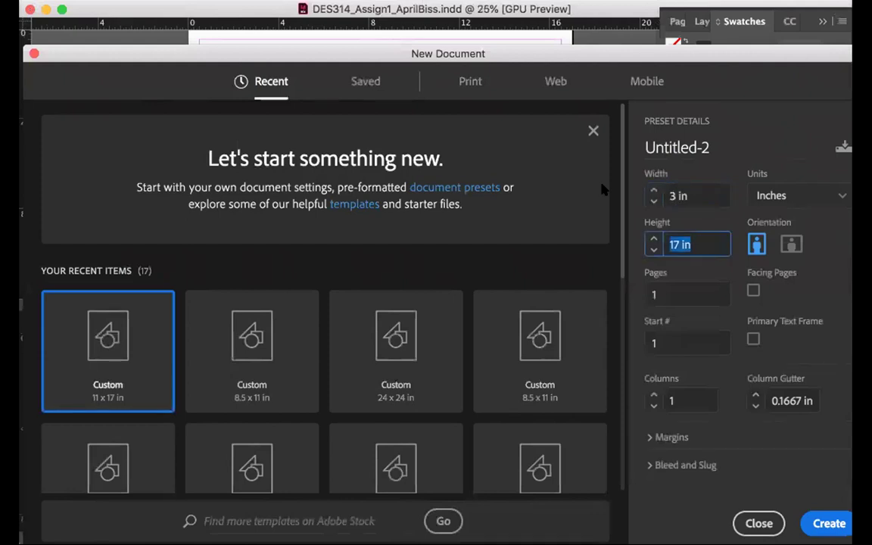
text(2.5)
click(828, 523)
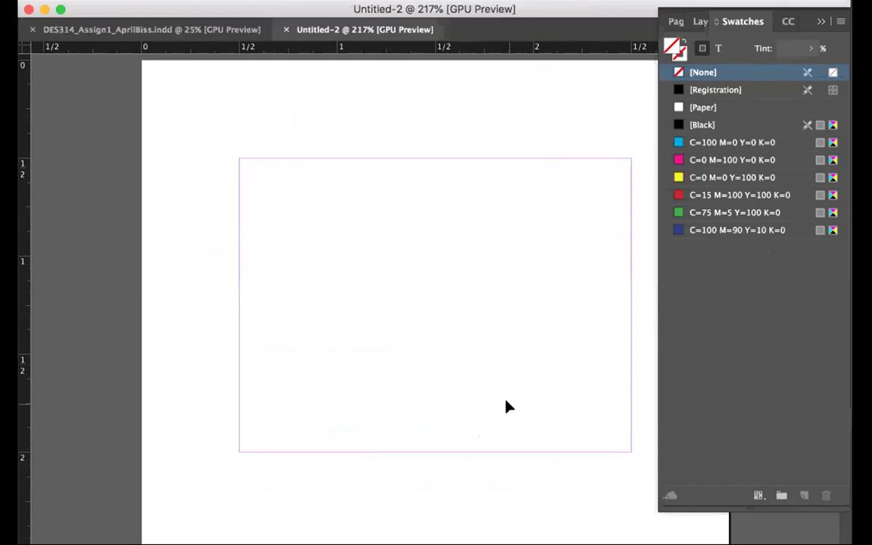
Set the page size to 3.5 in wide by 2 in high in Document Setup
key(super+minus)
scroll(507, 407, right, 5)
scroll(507, 407, left, 5)
scroll(507, 407, right, 5)
scroll(507, 407, up, 1)
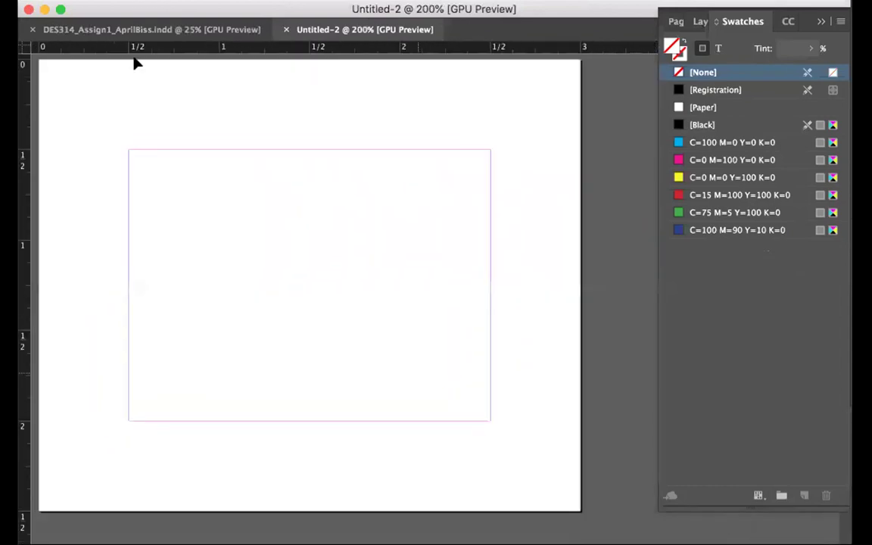
click(114, 2)
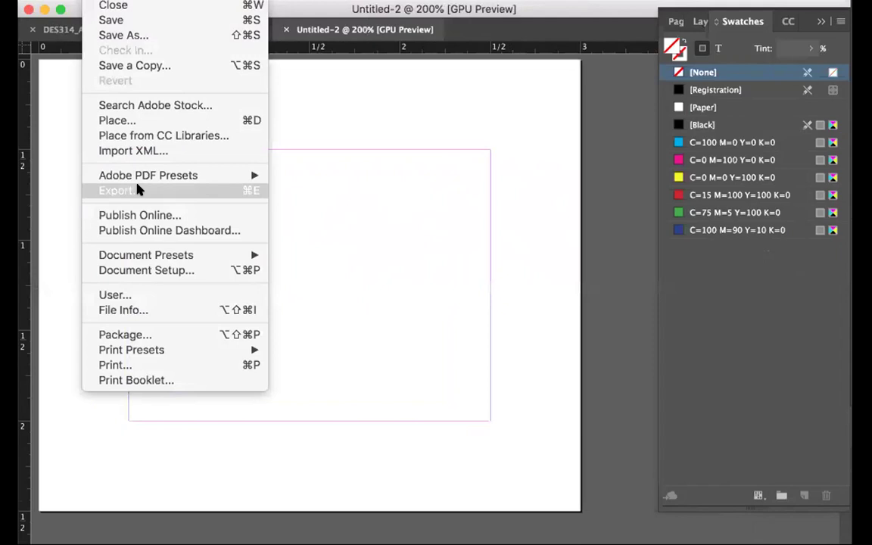
click(138, 269)
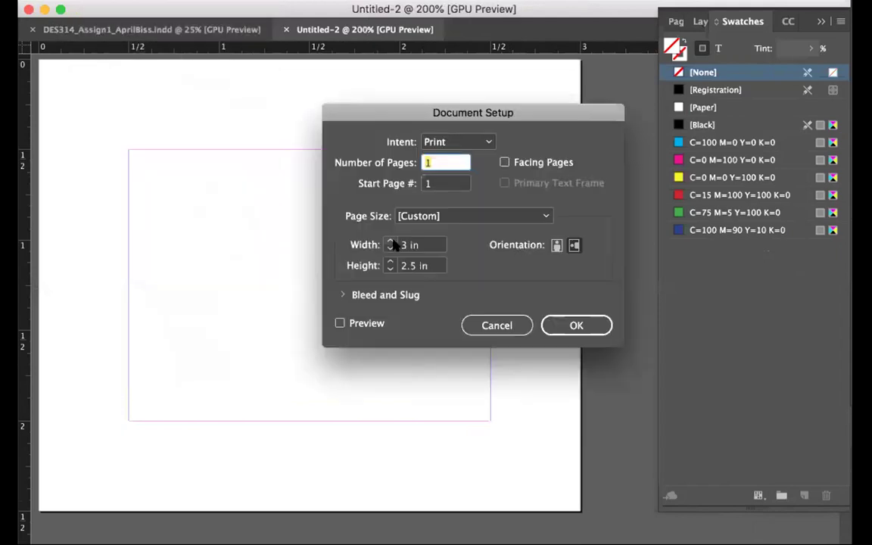
click(407, 247)
text(3.5)
click(340, 323)
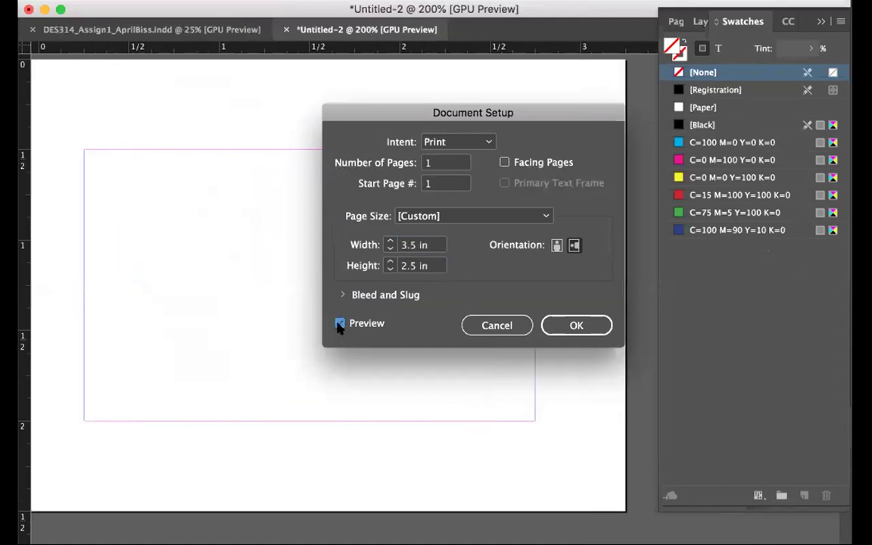
key(super+minus)
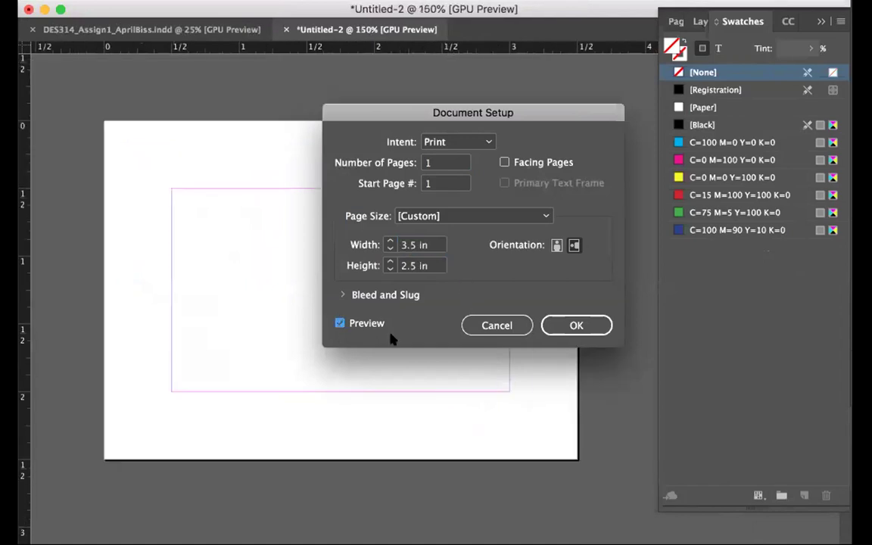
double_click(408, 266)
text(2)
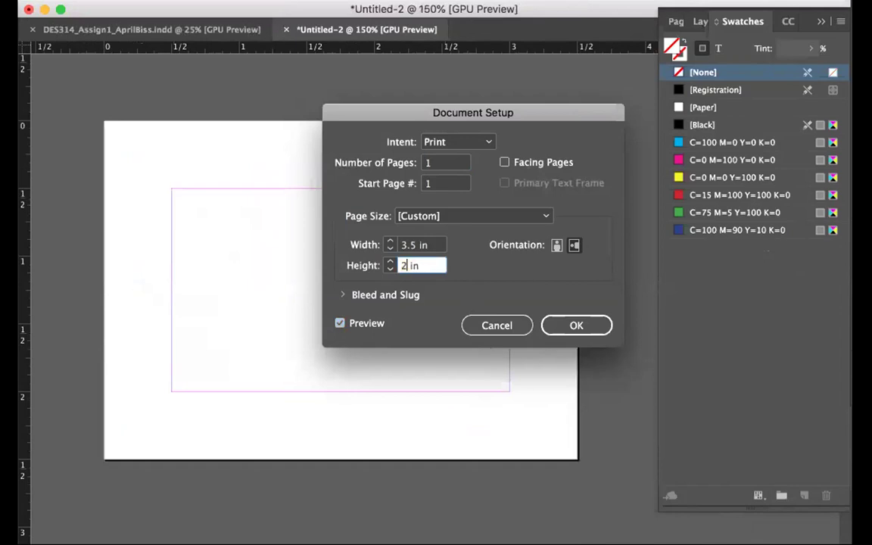
click(578, 327)
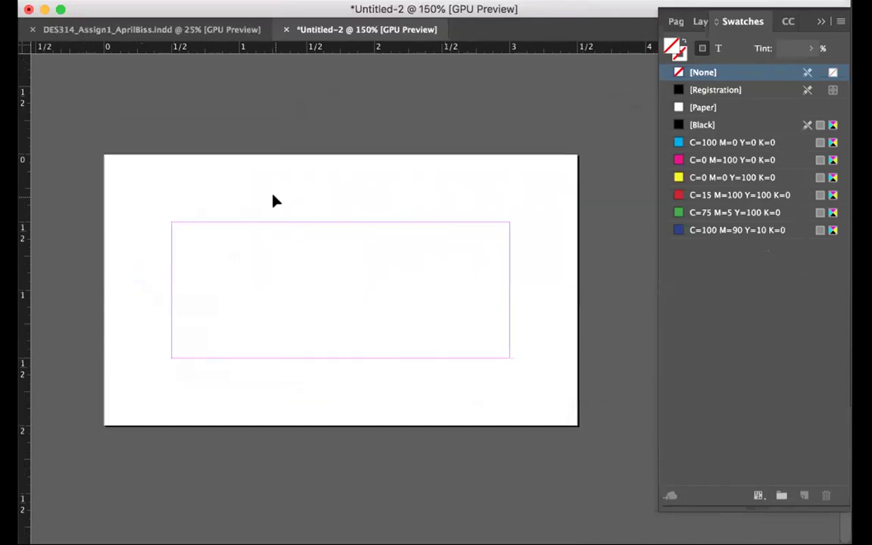
Reduce the linked margins to 0.25 in on all sides in Margins and Columns
click(170, 0)
click(212, 0)
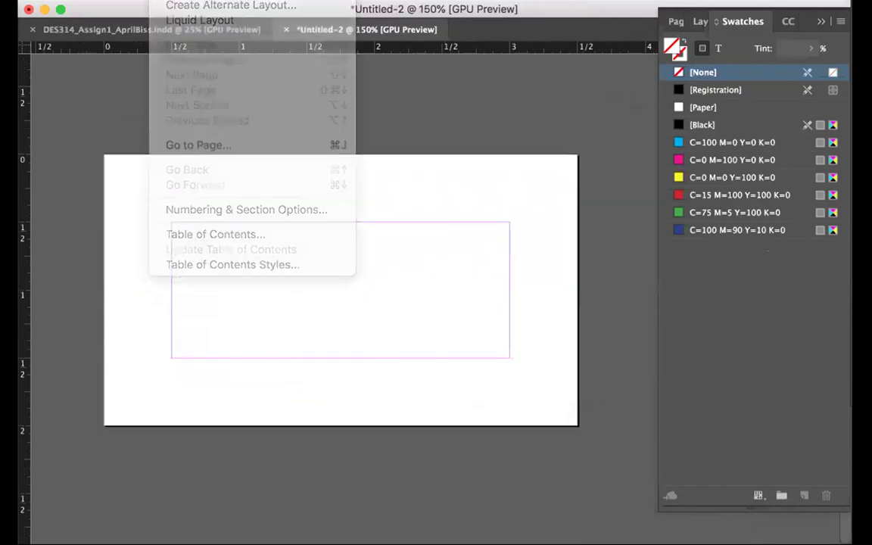
click(581, 246)
click(170, 0)
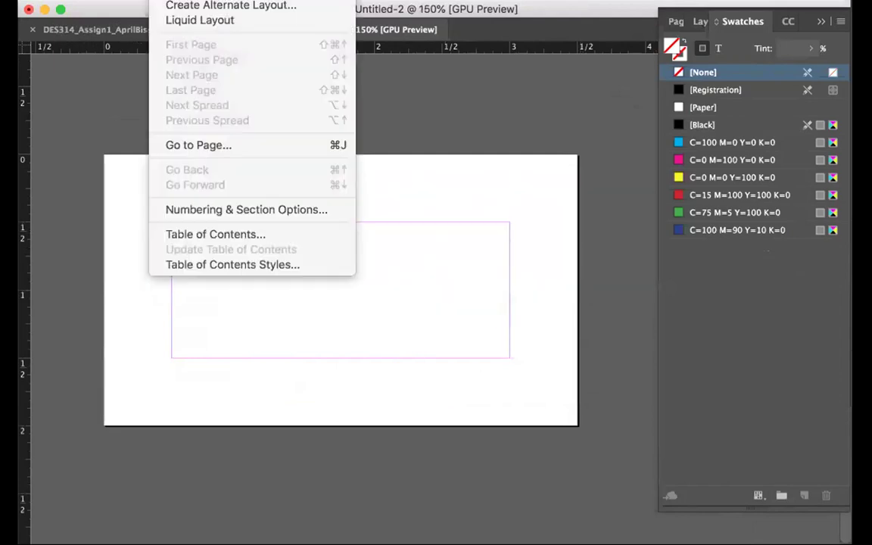
click(212, 0)
click(359, 183)
click(359, 183)
click(359, 183)
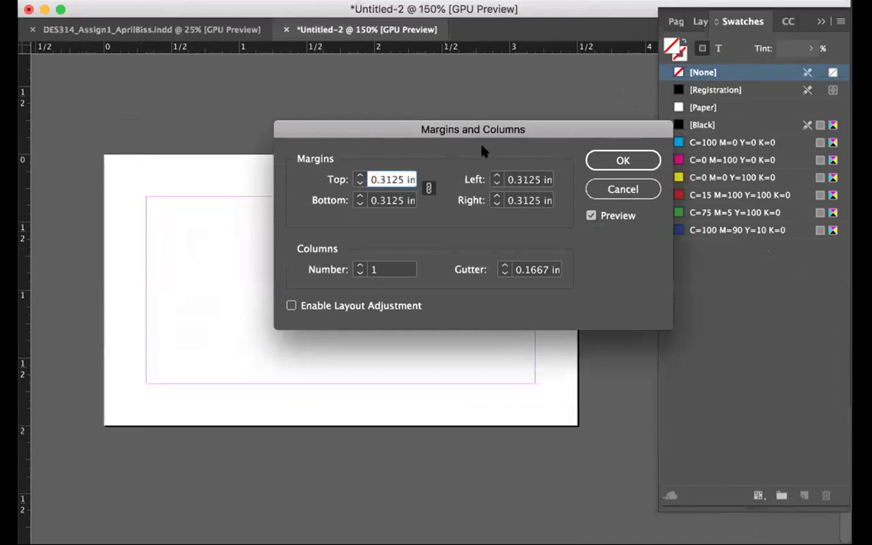
click(357, 182)
click(620, 161)
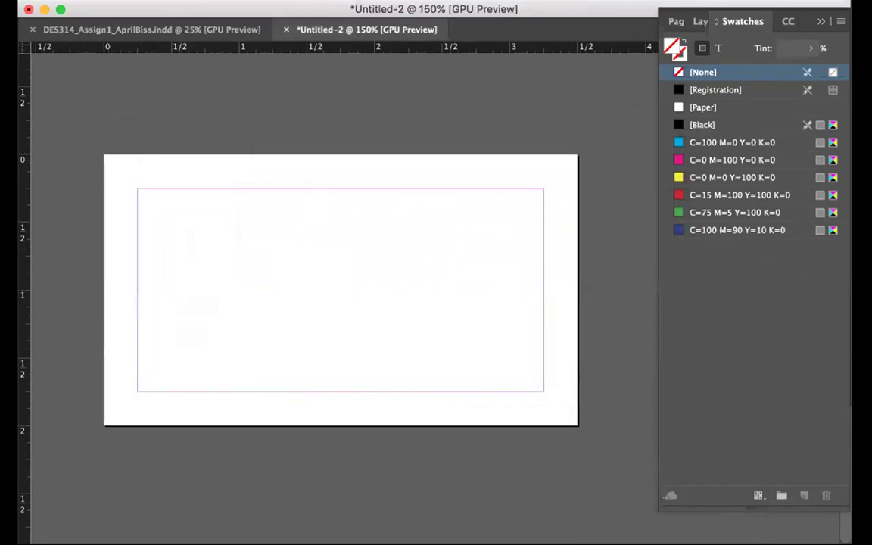
Confirm in Document Setup that the page is still 3.5 × 2 in
click(46, 0)
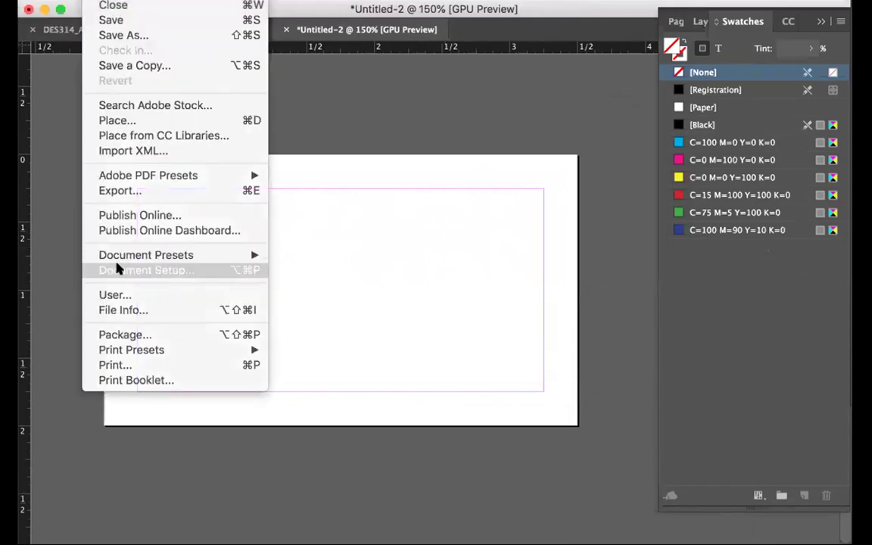
click(121, 269)
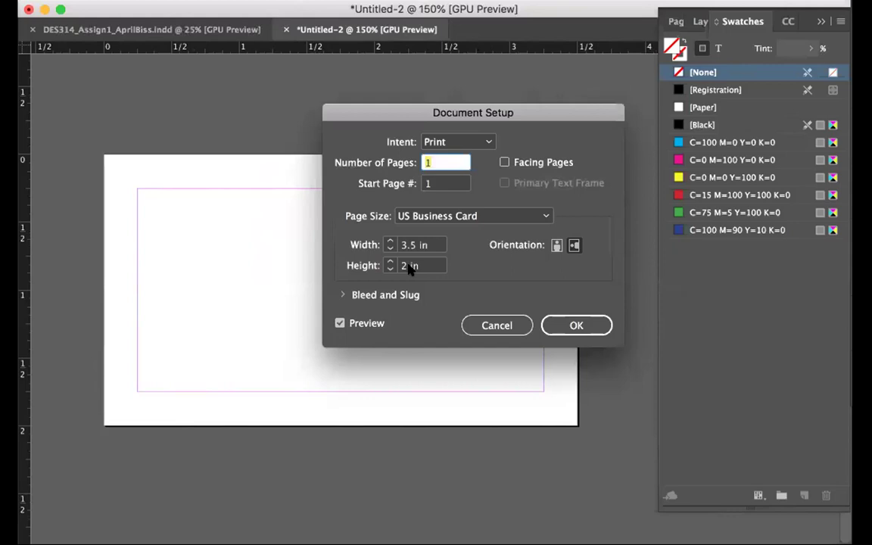
click(559, 324)
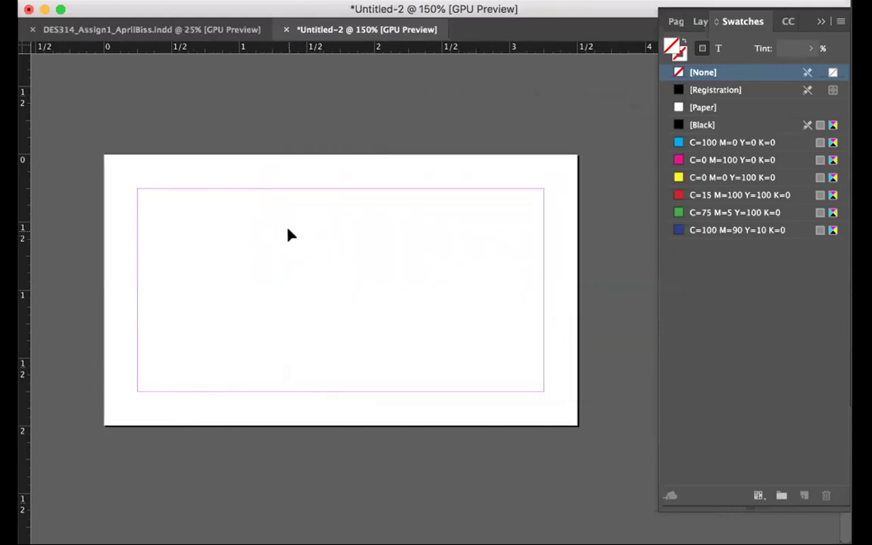
Save the untitled card to the Desktop as the DES314_Assign1 file ending in Card
key(super+s)
text(DES)
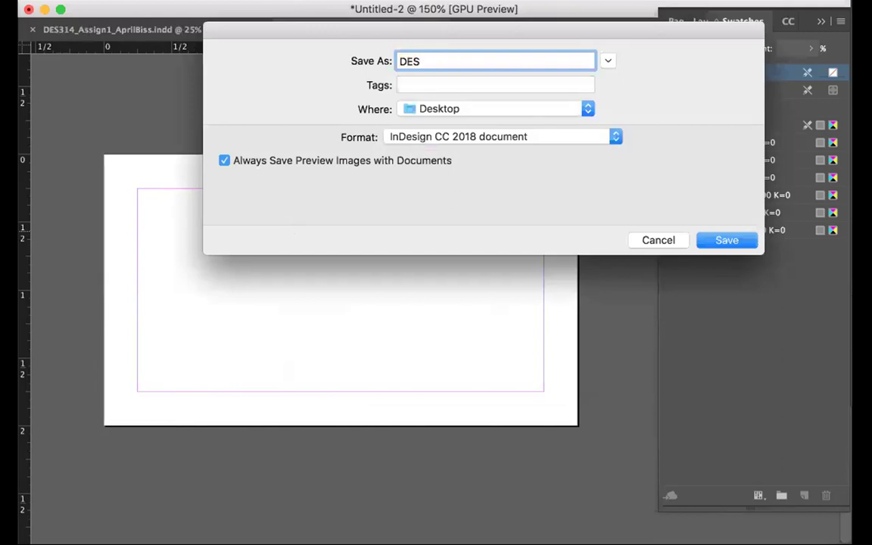
text(314_Assign1_AprilBissXC)
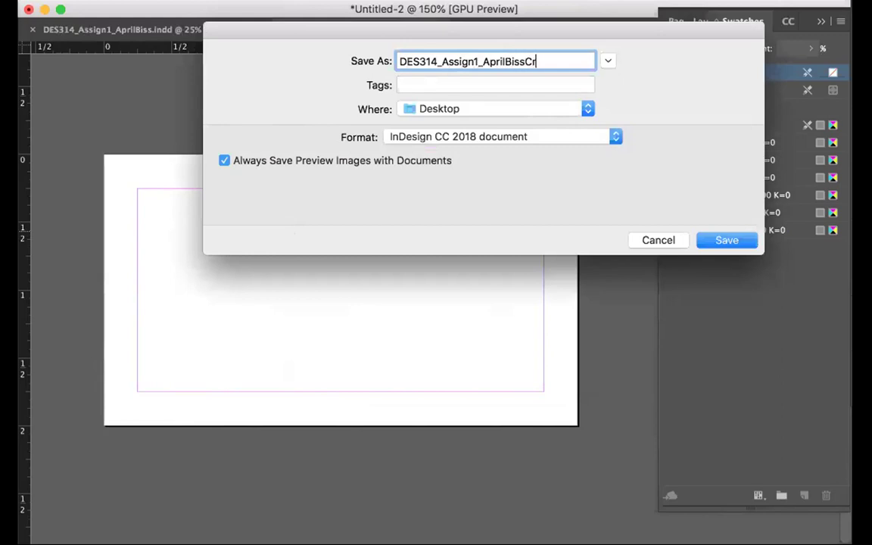
text(ard)
click(710, 238)
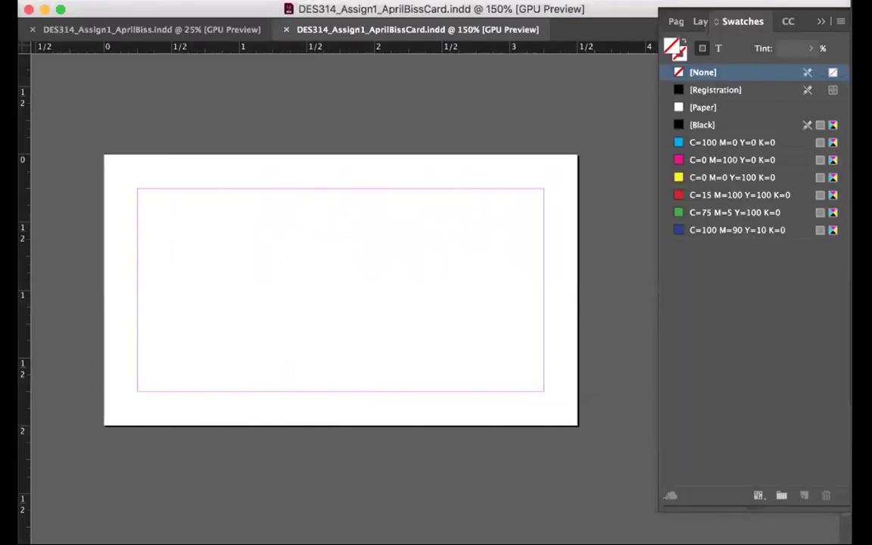
Start a Save As copy and remove 'Card' from the end of the file name
click(99, 8)
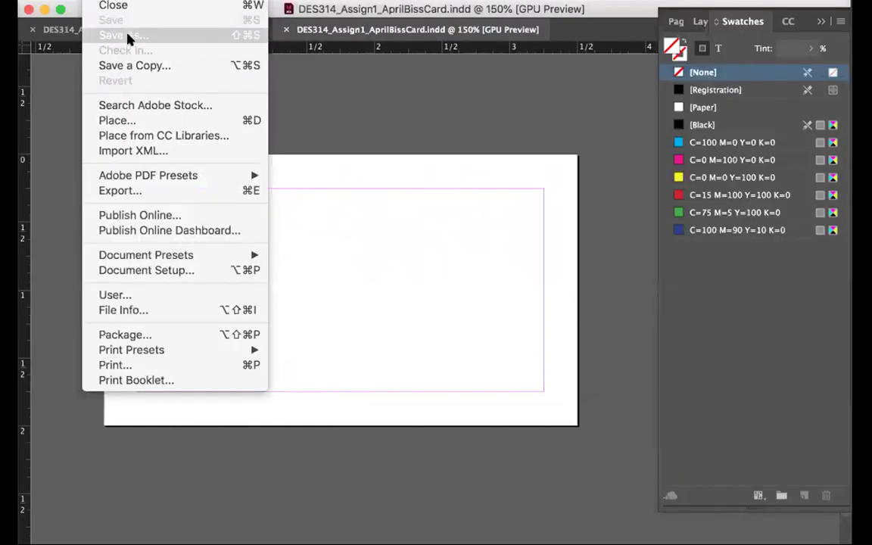
click(117, 33)
click(513, 63)
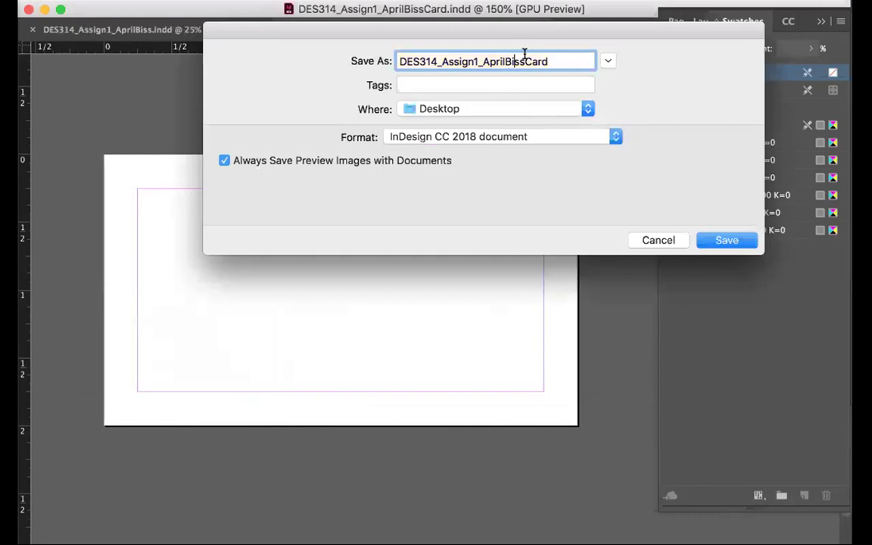
double_click(558, 60)
click(559, 59)
key(BackSpace)
key(BackSpace)
key(BackSpace)
key(BackSpace)
Save the copy with the _1_2 suffix and add two pages so the document has three
text(_1_2)
click(731, 240)
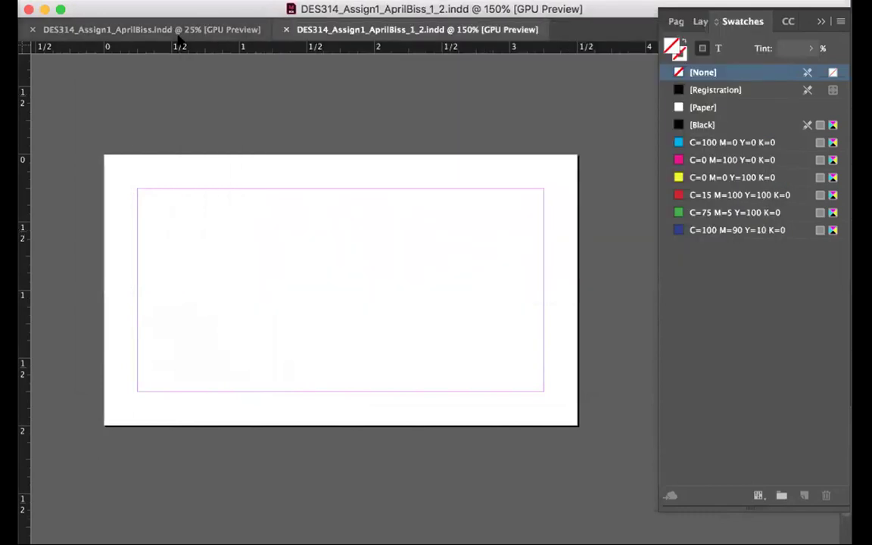
key(F7)
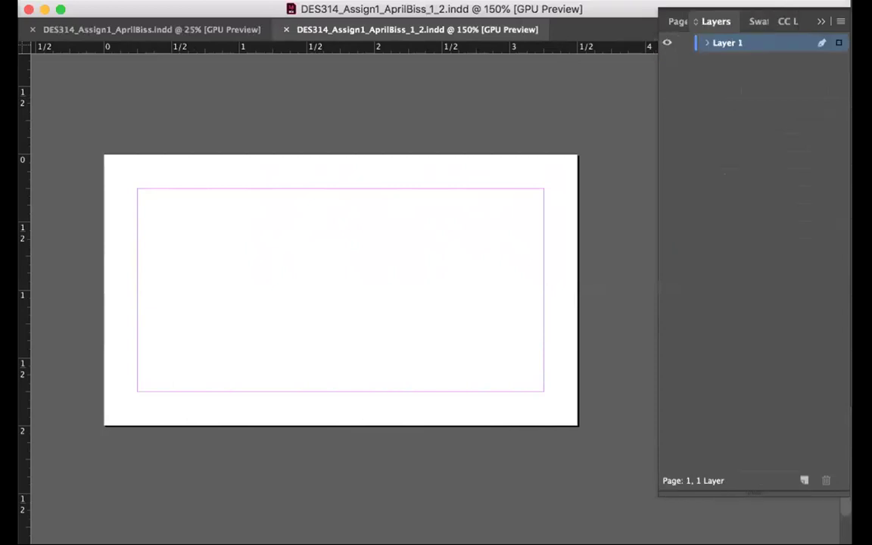
key(super+F12)
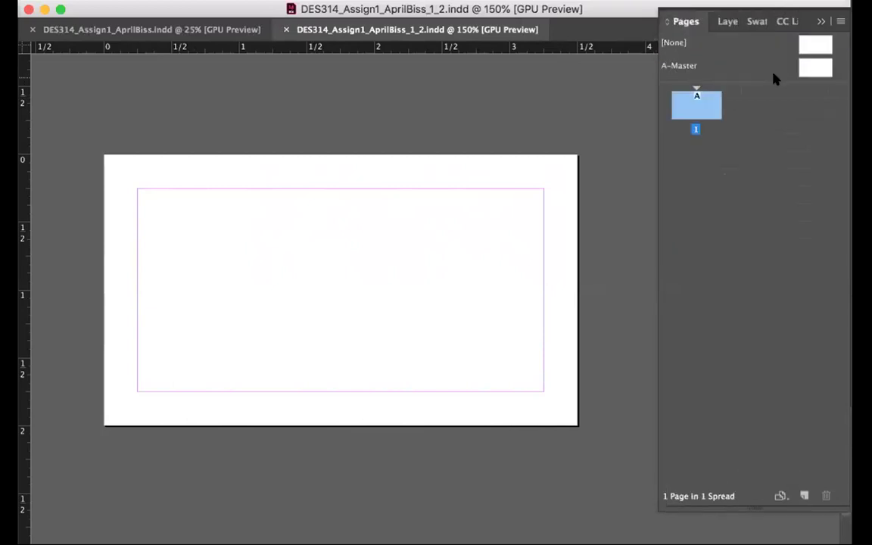
click(801, 494)
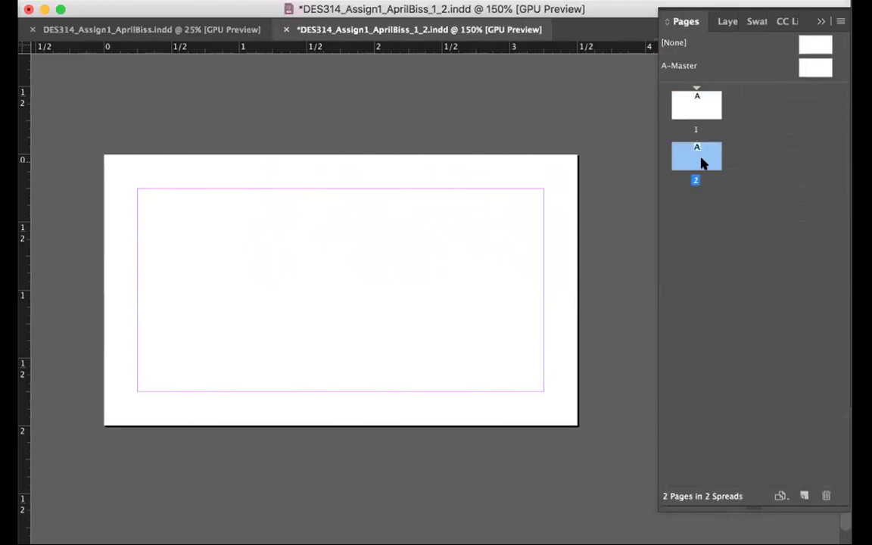
click(803, 495)
Save the three-page document, then switch away and back to InDesign
scroll(573, 354, up, 5)
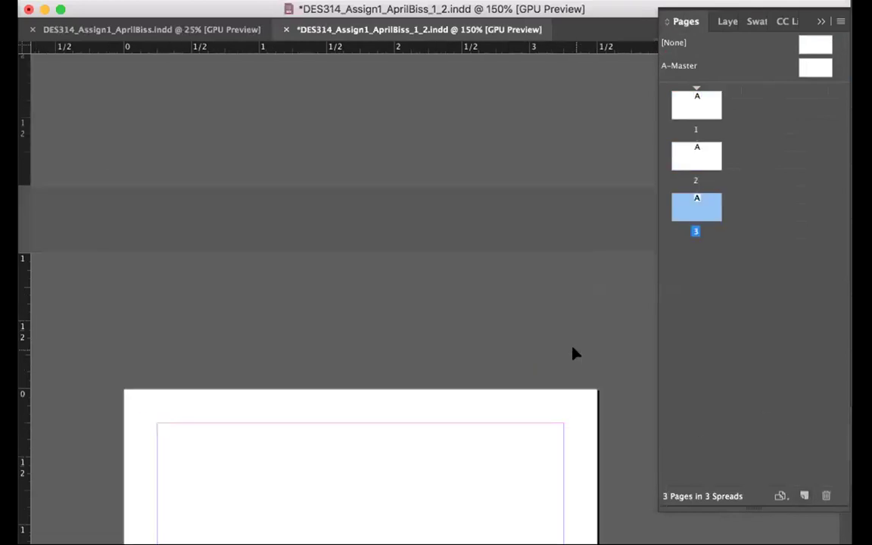
key(super+s)
scroll(573, 354, down, 6)
scroll(573, 353, up, 5)
scroll(572, 353, down, 4)
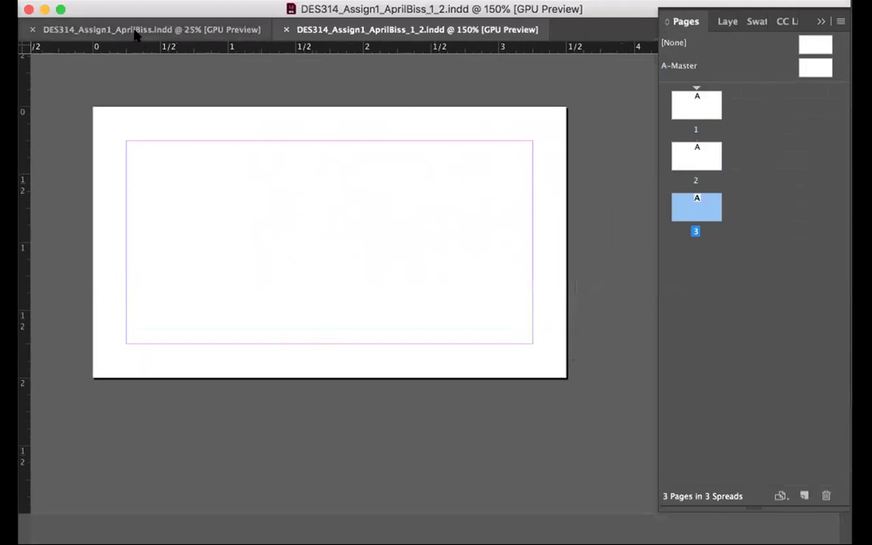
key(super+Tab)
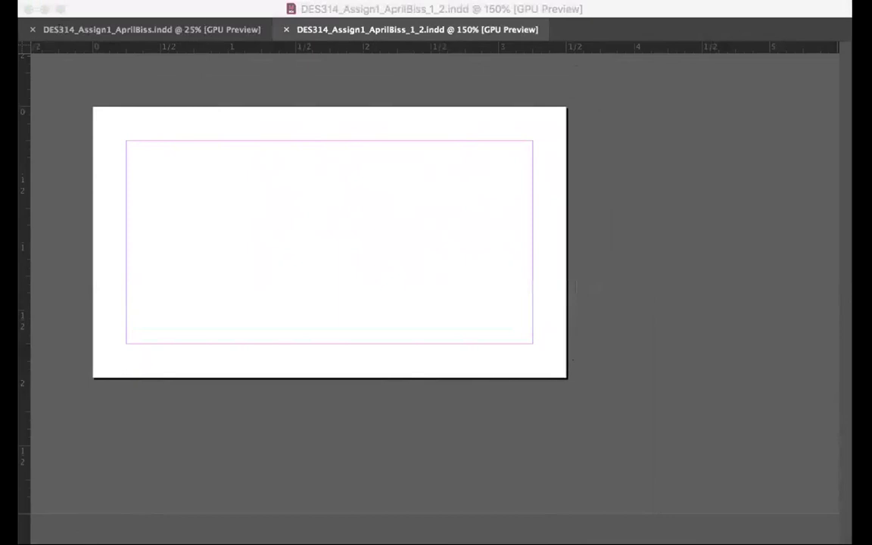
click(101, 259)
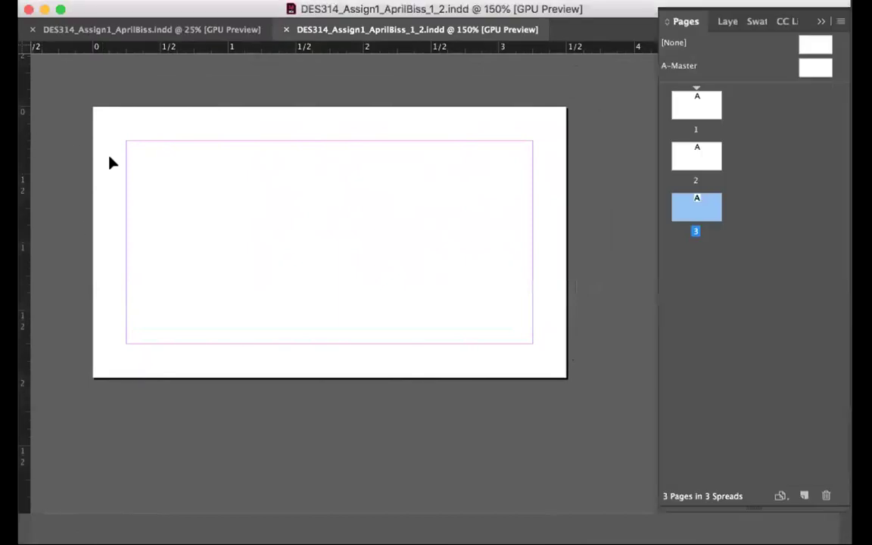
Select the blue, green and yellow colour frames in the original assignment document
click(147, 30)
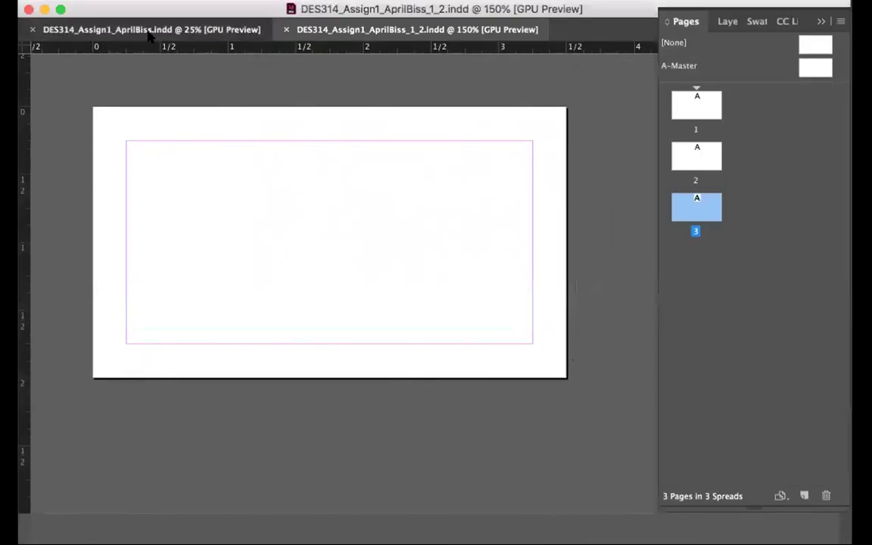
scroll(428, 220, up, 2)
scroll(428, 220, right, 2)
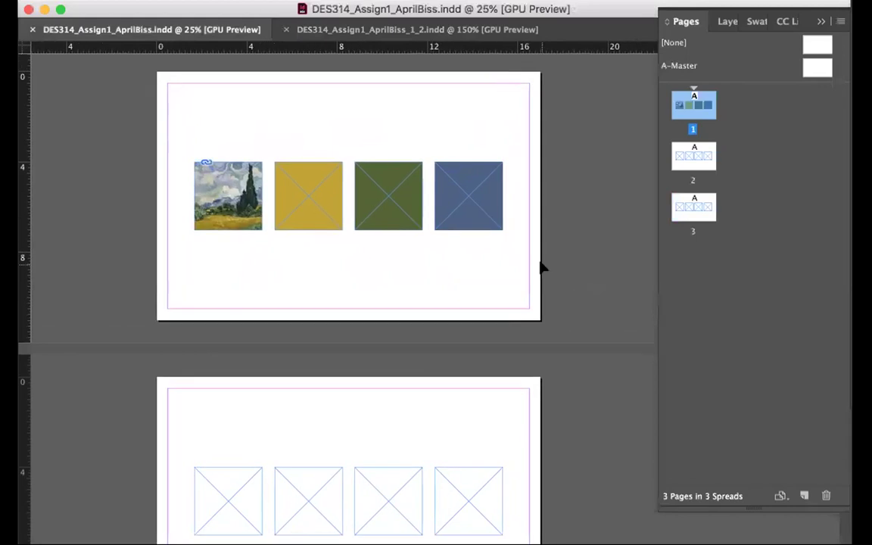
click(484, 208)
shift+click(388, 195)
shift+click(313, 203)
In the card document, move the vincent van gogh text lower and the green and yellow frames below the card
click(347, 30)
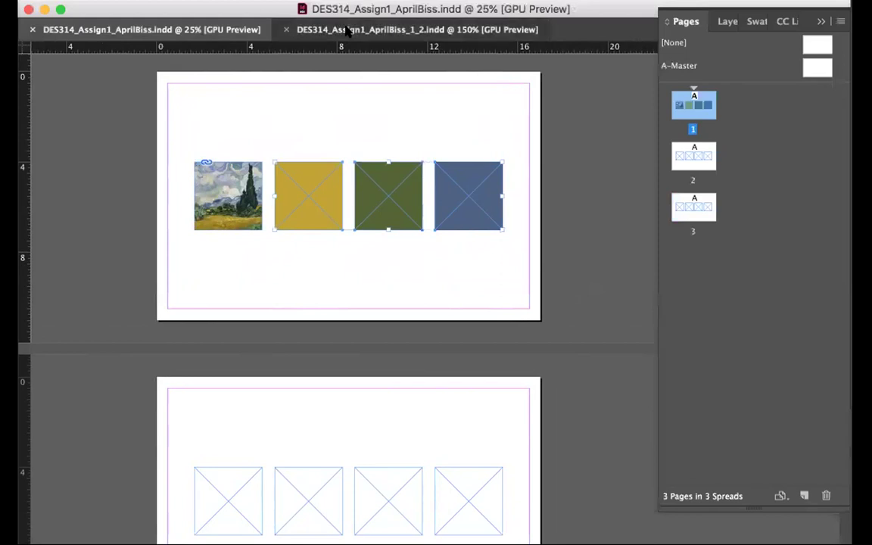
drag(355, 117, 342, 299)
click(193, 30)
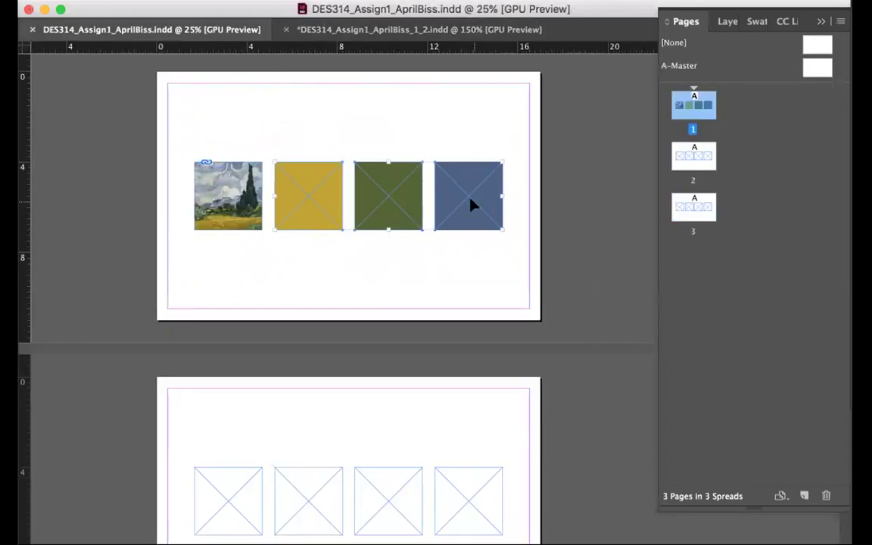
click(322, 28)
drag(318, 154, 389, 355)
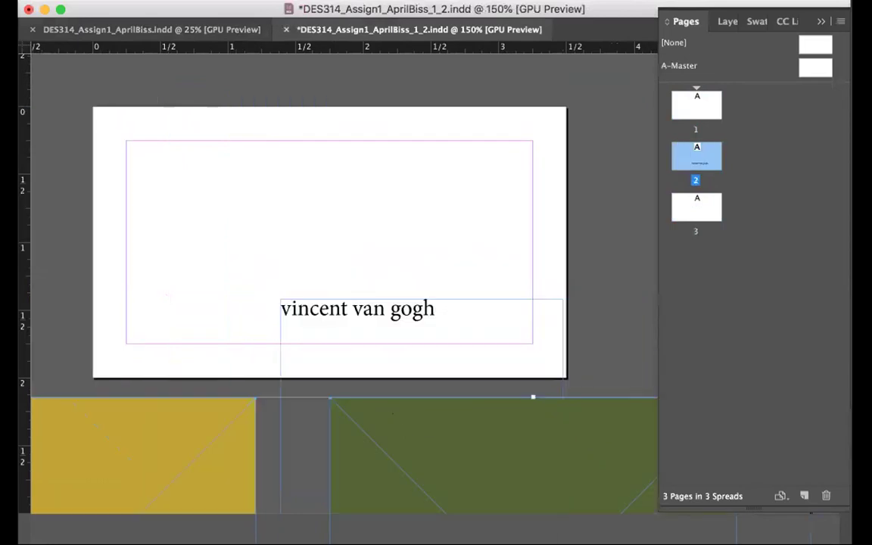
Show the Swatches panel from the Window menu
click(386, 0)
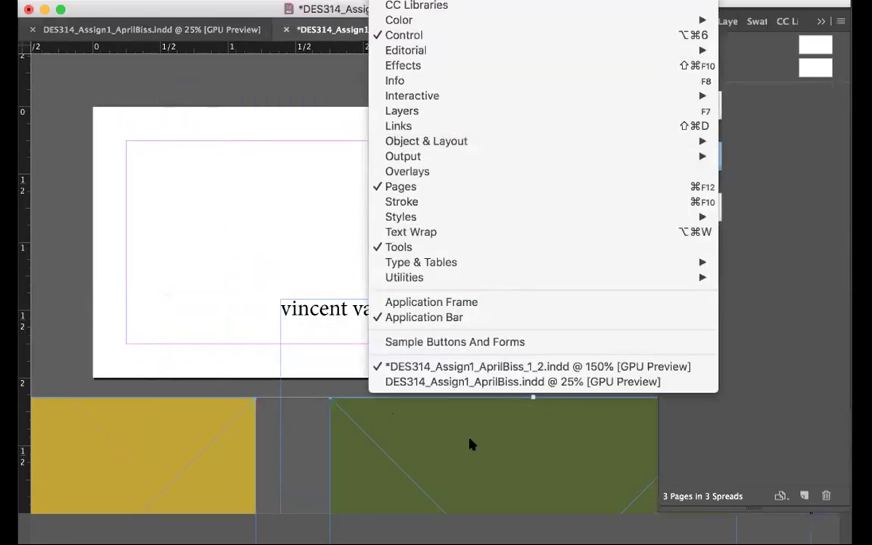
mouse_move(670, 25)
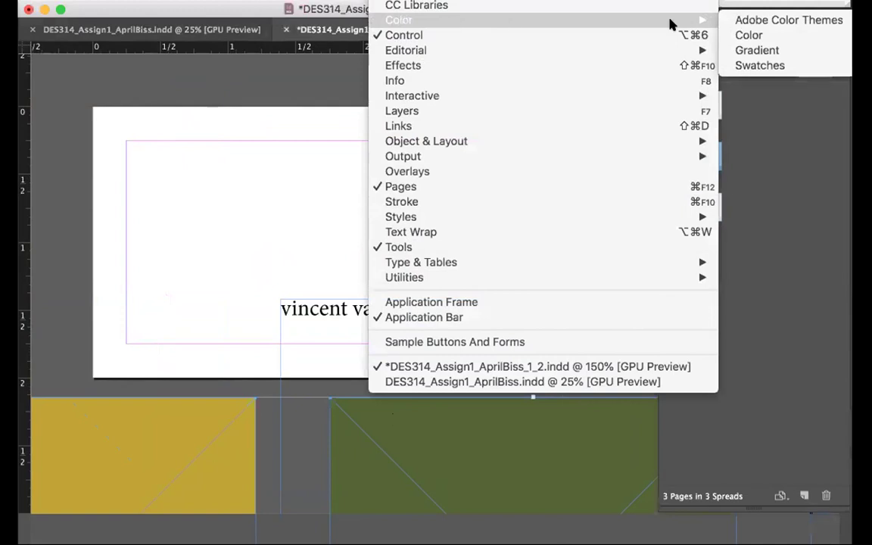
click(746, 64)
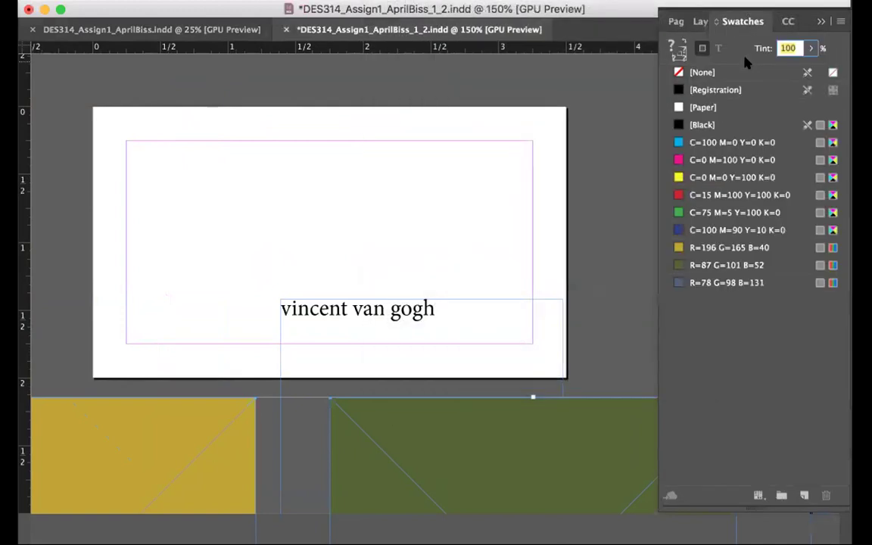
Delete the green and yellow frames and enlarge the vincent van gogh text by two size steps
key(Delete)
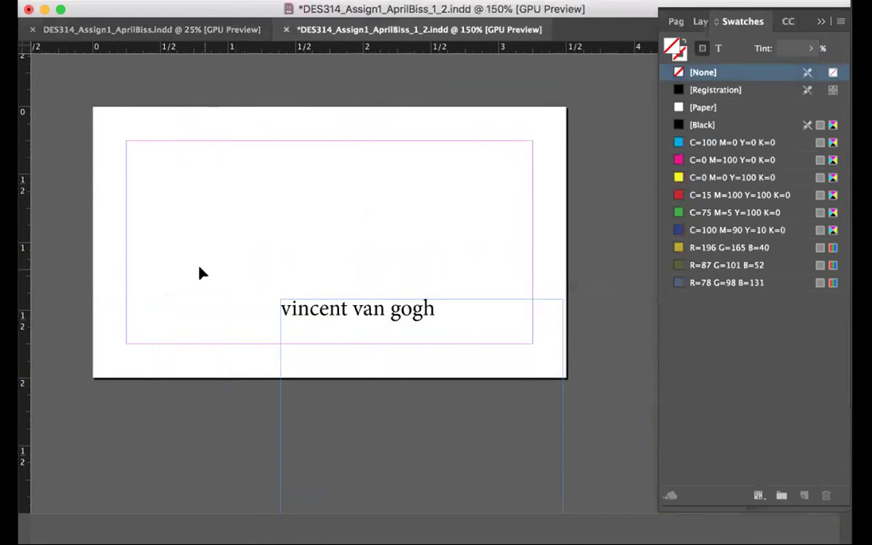
triple_click(320, 307)
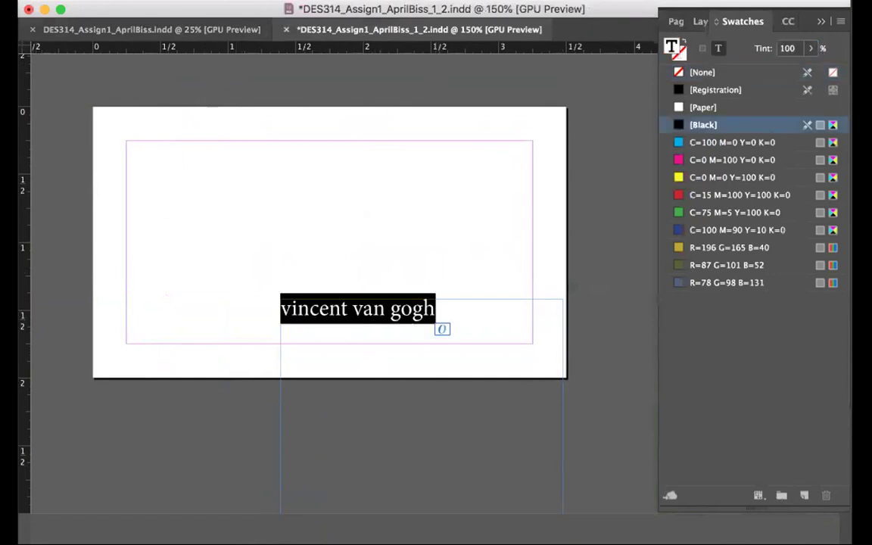
key(super+shift+period)
key(super+shift+period)
key(super+shift+period)
key(super+shift+period)
key(super+shift+period)
key(super+shift+period)
key(super+shift+period)
key(super+shift+period)
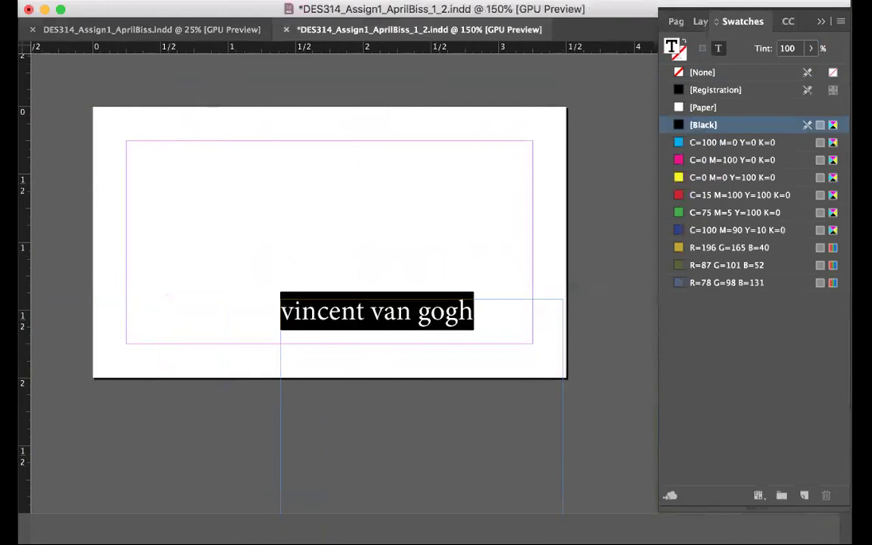
key(super+shift+period)
key(super+shift+period)
key(super+shift+period)
key(super+shift+period)
key(super+shift+period)
key(super+shift+period)
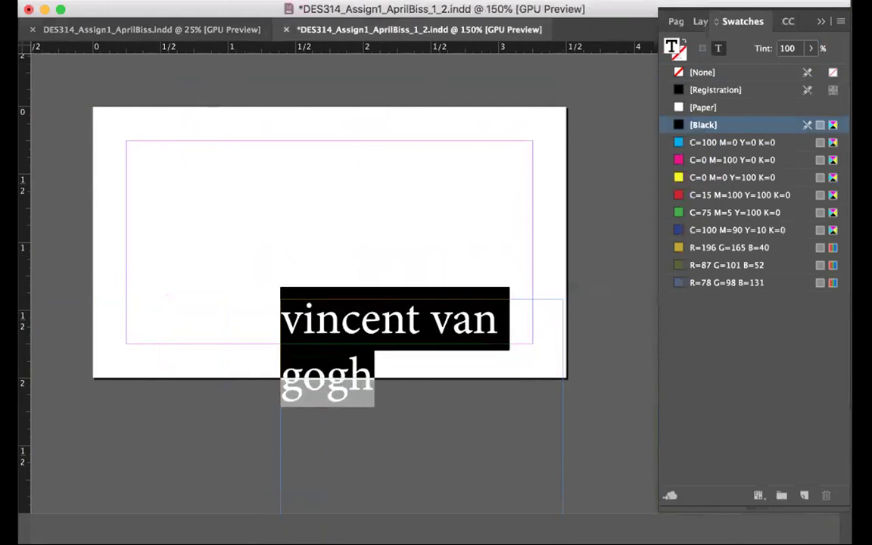
click(296, 316)
Colour the name white with the [Paper] swatch and draw a rectangle covering the whole card
key(super+a)
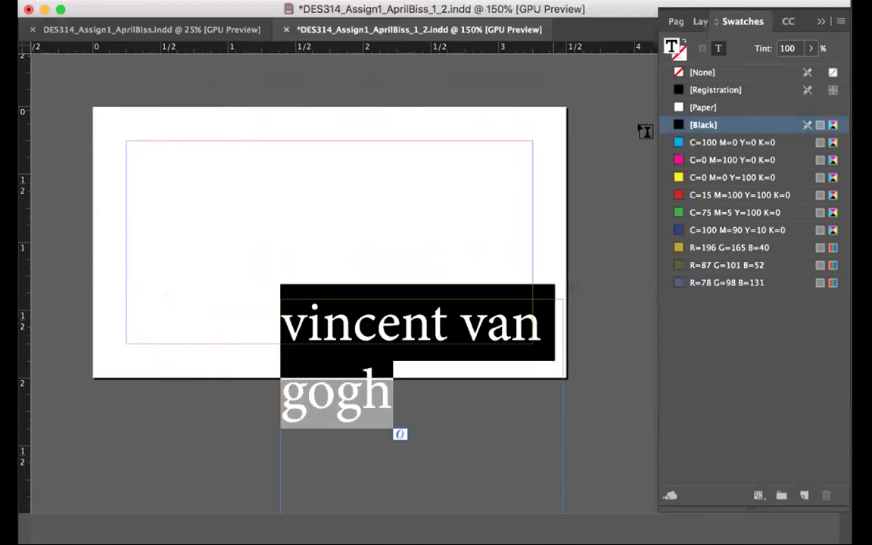
click(678, 107)
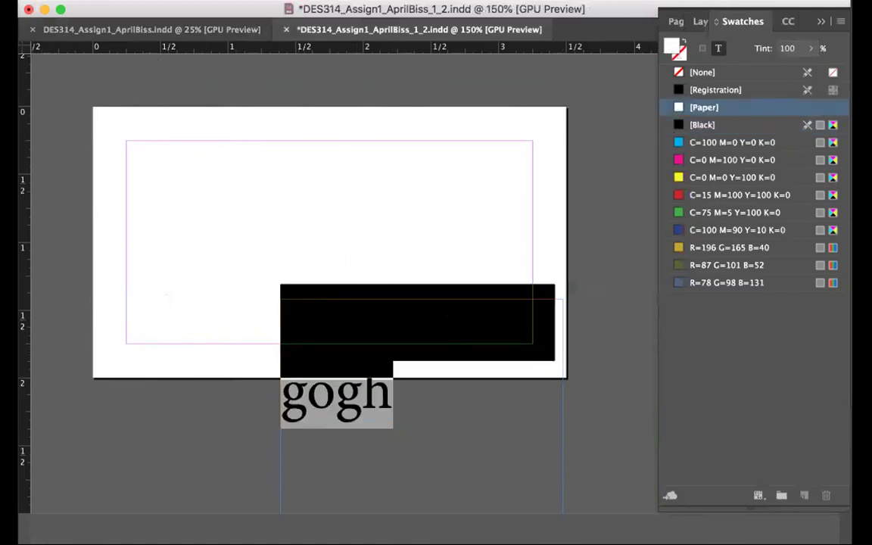
key(Escape)
key(shift+super+a)
drag(89, 105, 566, 379)
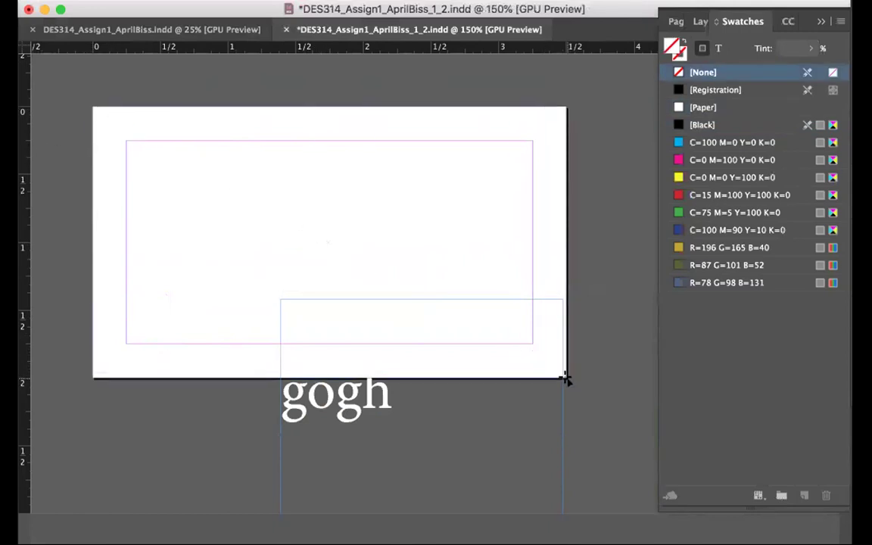
Fill the rectangle with R=78 G=98 B=131 and bring the name frame in front of it
click(713, 286)
drag(399, 405, 268, 261)
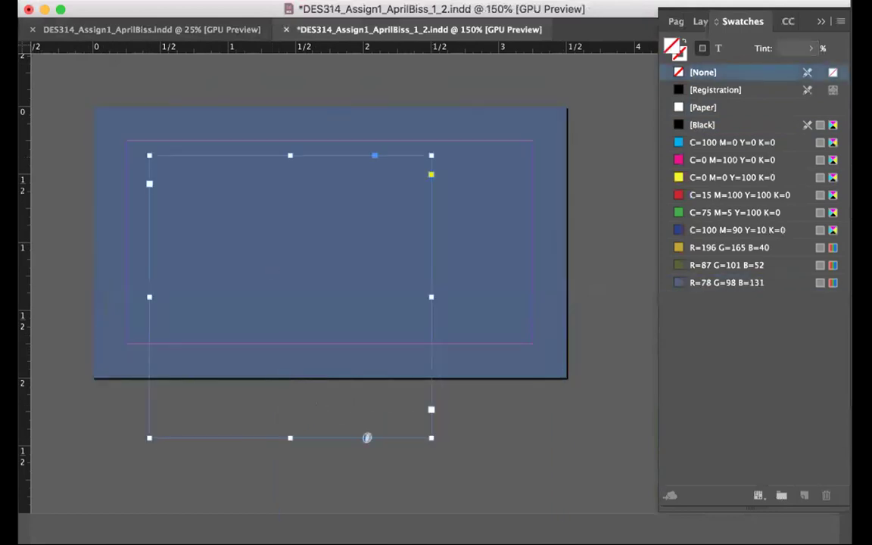
right_click(238, 437)
click(462, 3)
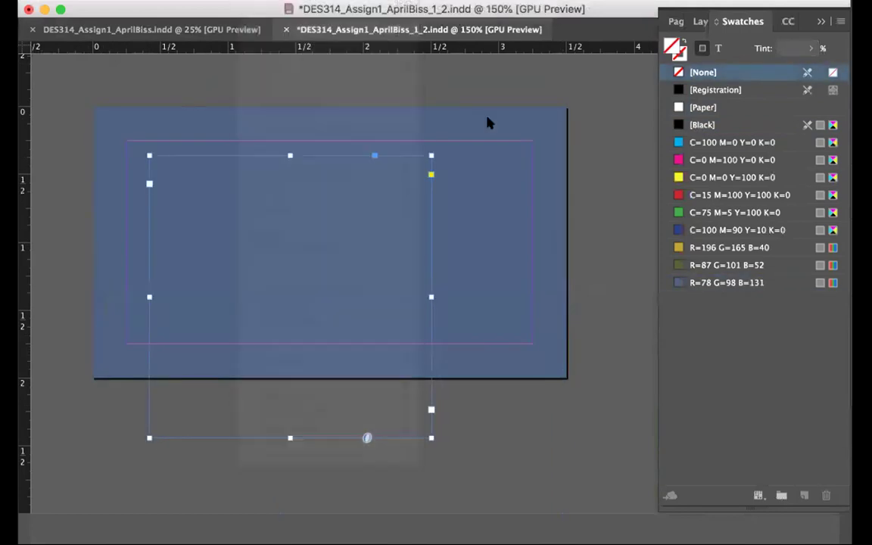
click(82, 180)
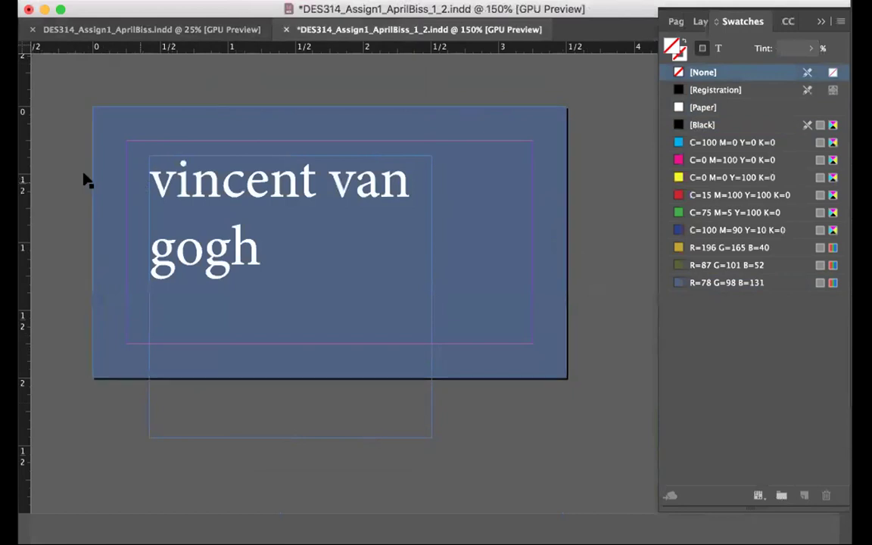
Put 'van gogh' on a second line, tighten the name's leading, and shorten its frame
click(333, 179)
key(Return)
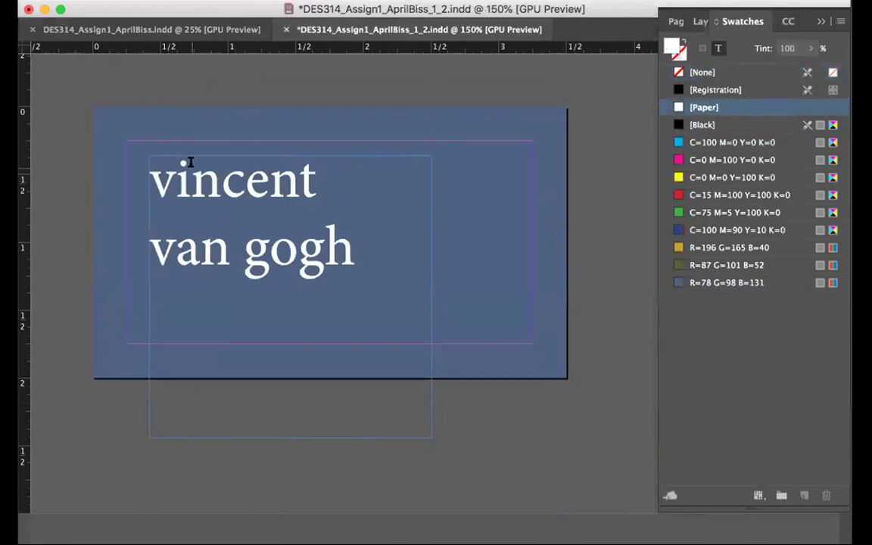
key(super+a)
key(alt+Up)
key(alt+Up)
key(alt+Up)
key(alt+Up)
key(alt+Up)
key(alt+Up)
key(alt+Up)
key(alt+Up)
key(alt+Up)
key(Escape)
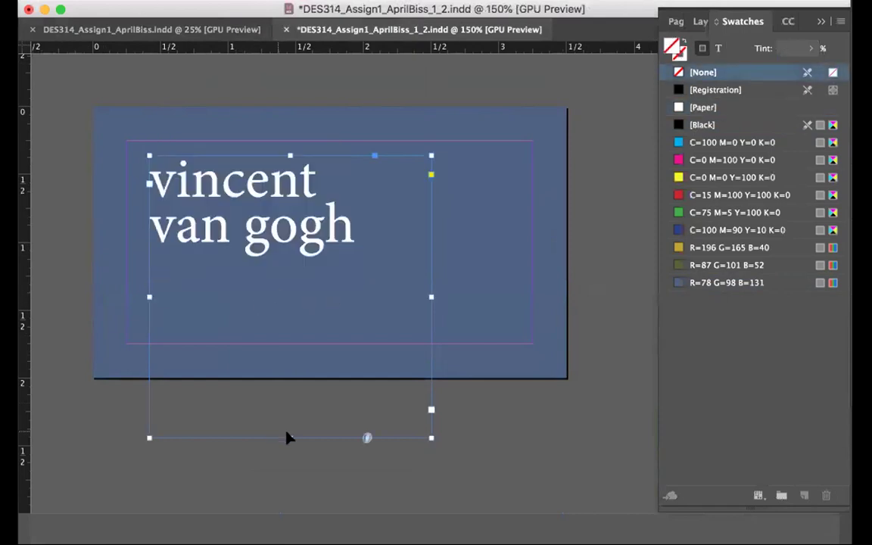
drag(287, 435, 282, 337)
click(356, 445)
click(151, 29)
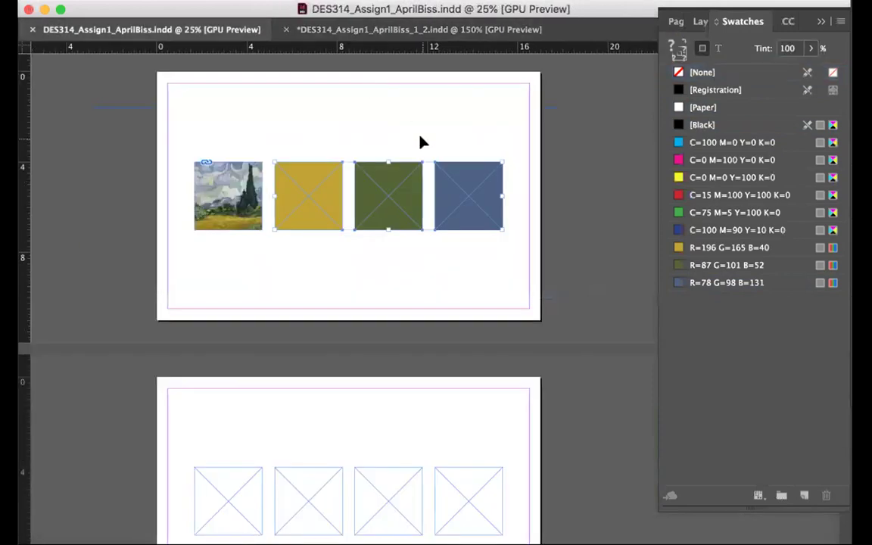
Back in the card document, select and delete the blue rectangle and name text
click(401, 30)
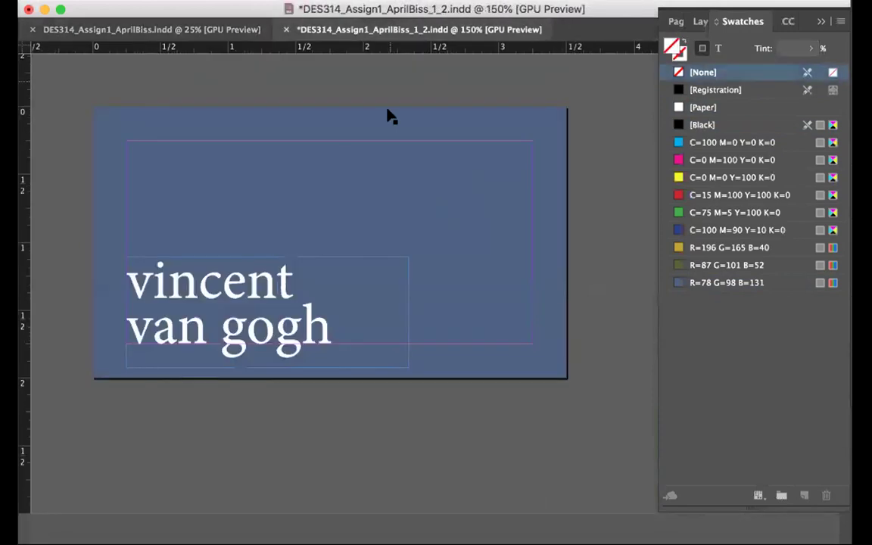
scroll(386, 115, down, 5)
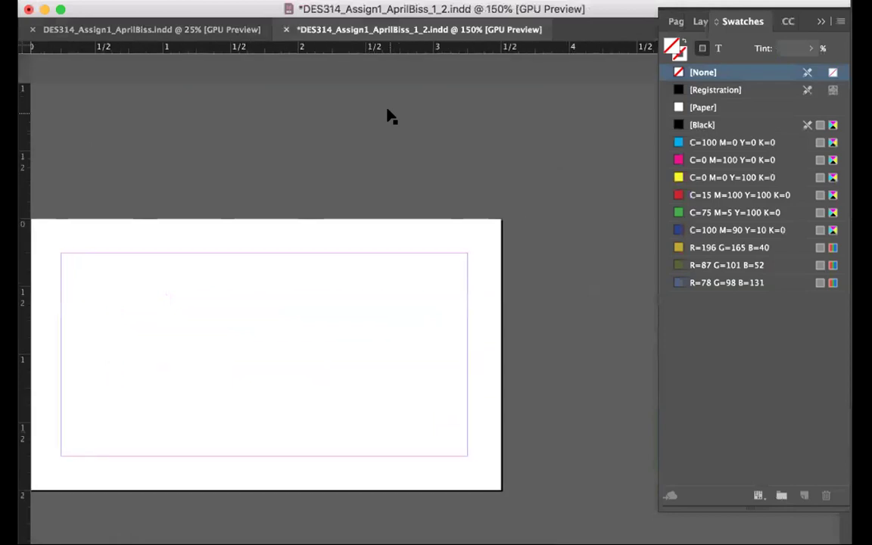
scroll(389, 116, down, 20)
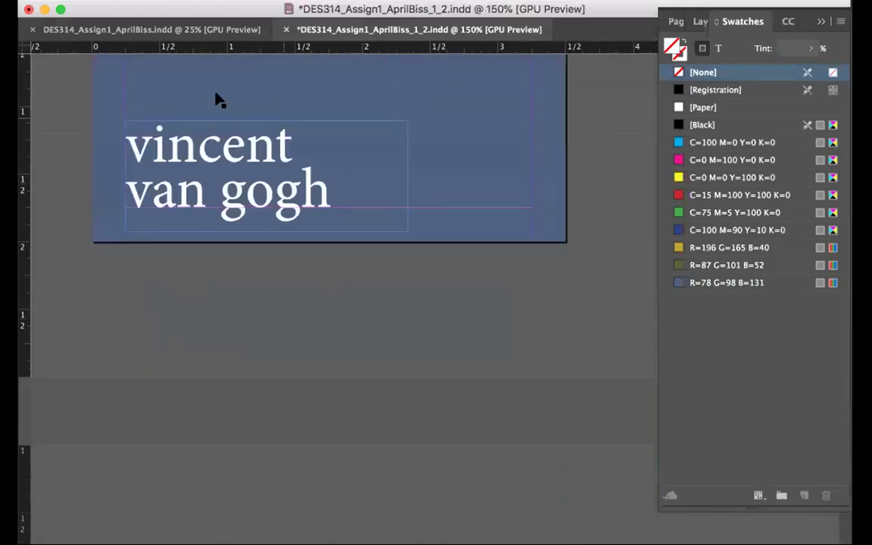
scroll(219, 144, up, 8)
scroll(185, 227, down, 3)
drag(175, 187, 301, 471)
key(Delete)
Undo the deletion to restore the card and paste the placeholder card-details text
scroll(301, 473, left, 2)
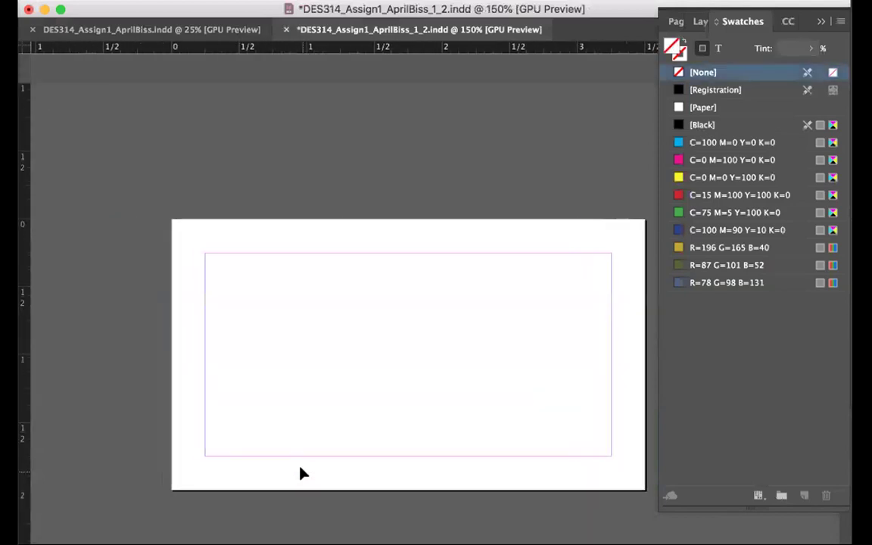
scroll(300, 473, down, 4)
key(ctrl+z)
key(ctrl+z)
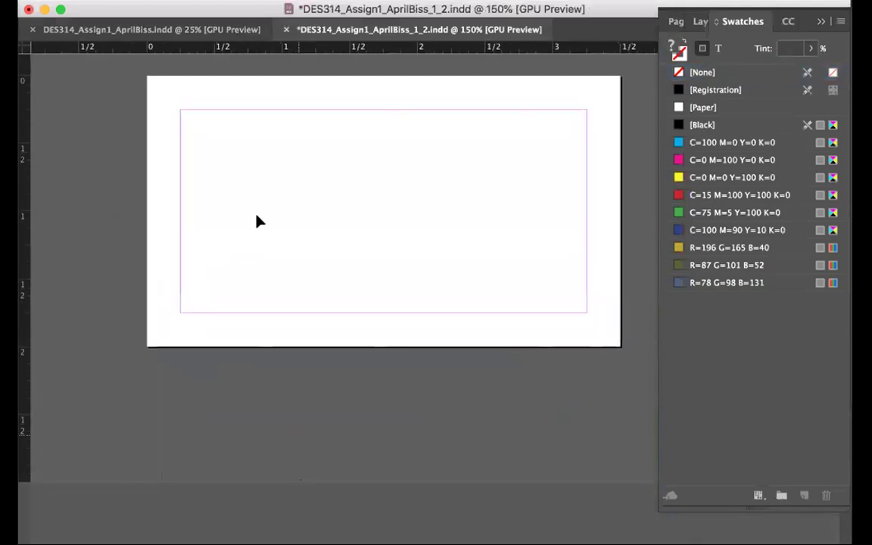
key(ctrl+z)
key(ctrl+z)
key(ctrl+z)
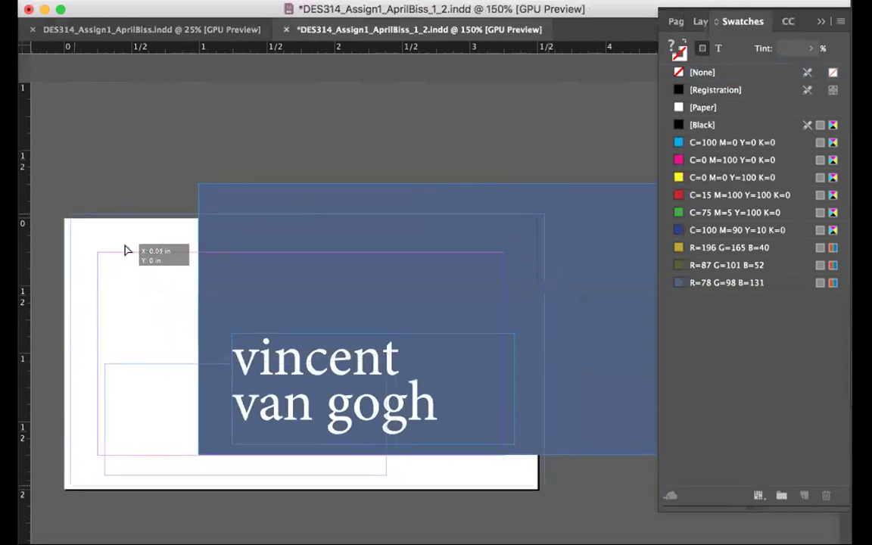
key(ctrl+z)
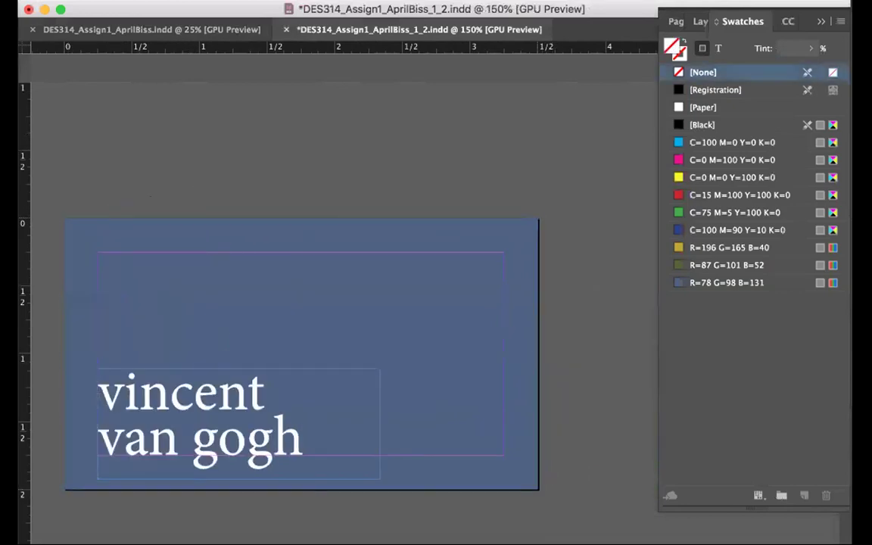
key(Tab)
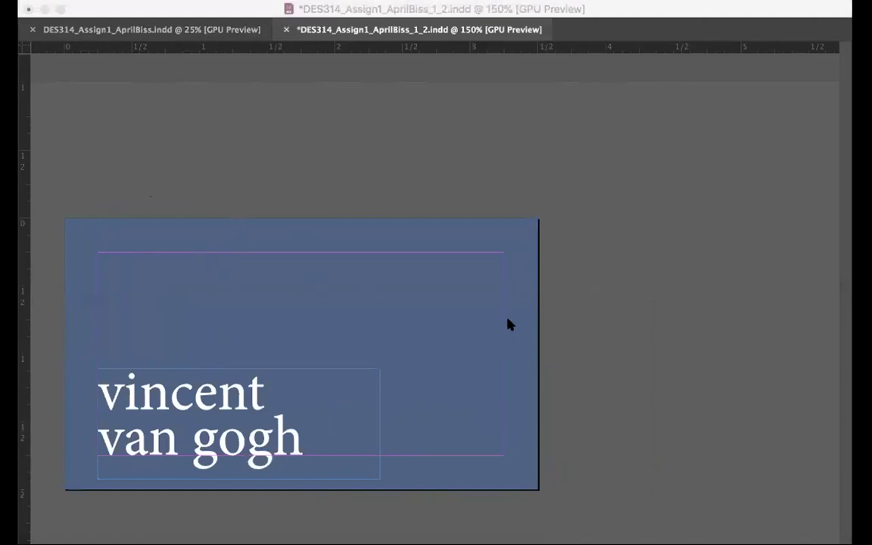
key(Tab)
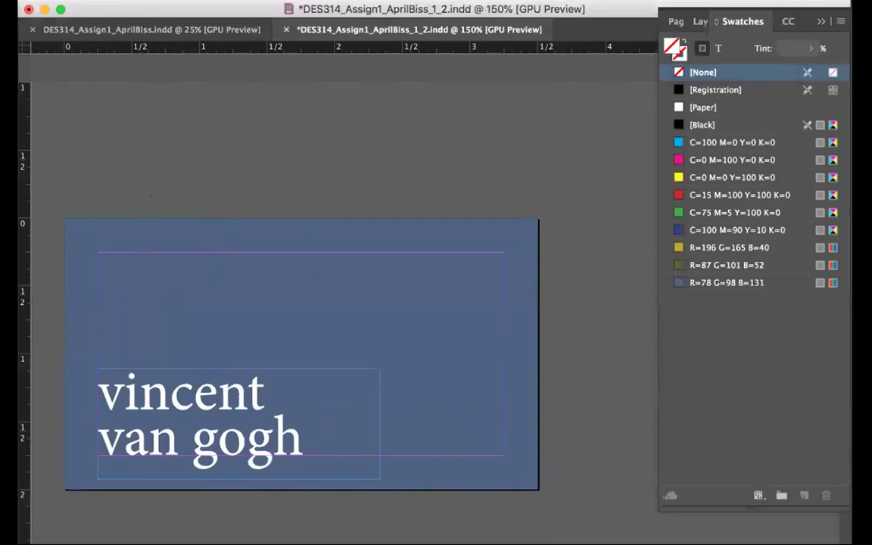
key(ctrl+v)
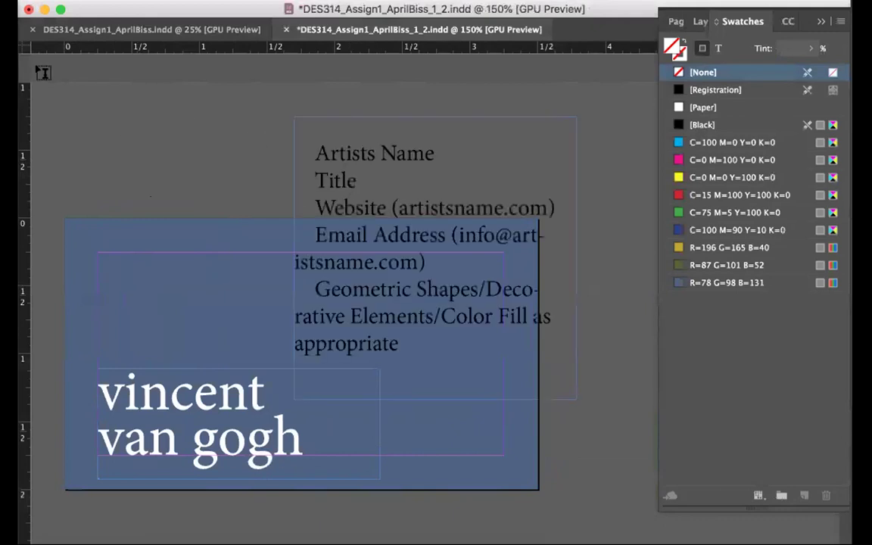
Widen and shorten the pasted placeholder frame and move it above the card
click(297, 260)
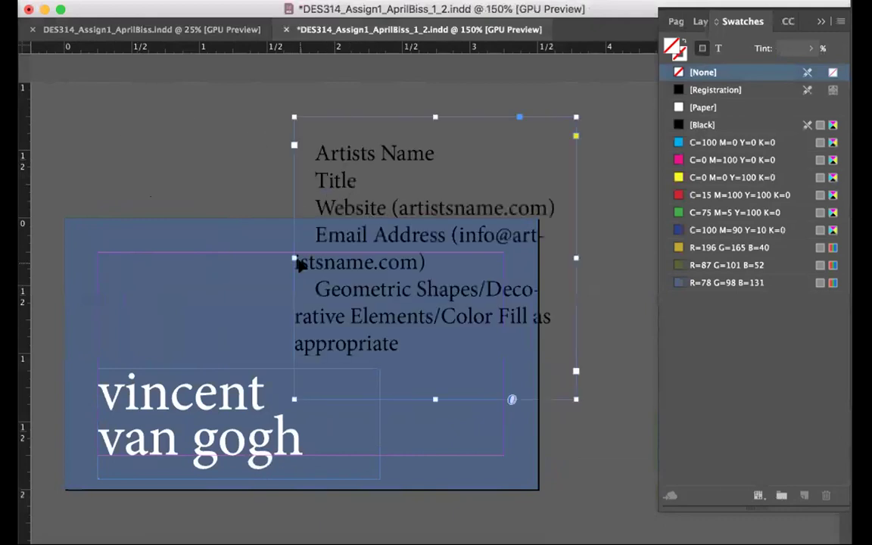
drag(295, 259, 134, 258)
drag(351, 397, 354, 283)
drag(351, 142, 339, 74)
click(542, 399)
key(t)
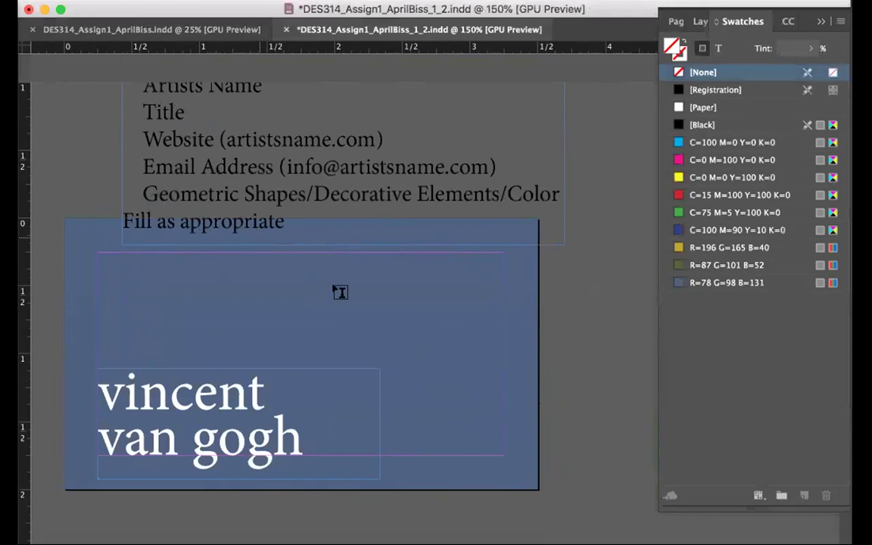
drag(322, 254, 501, 452)
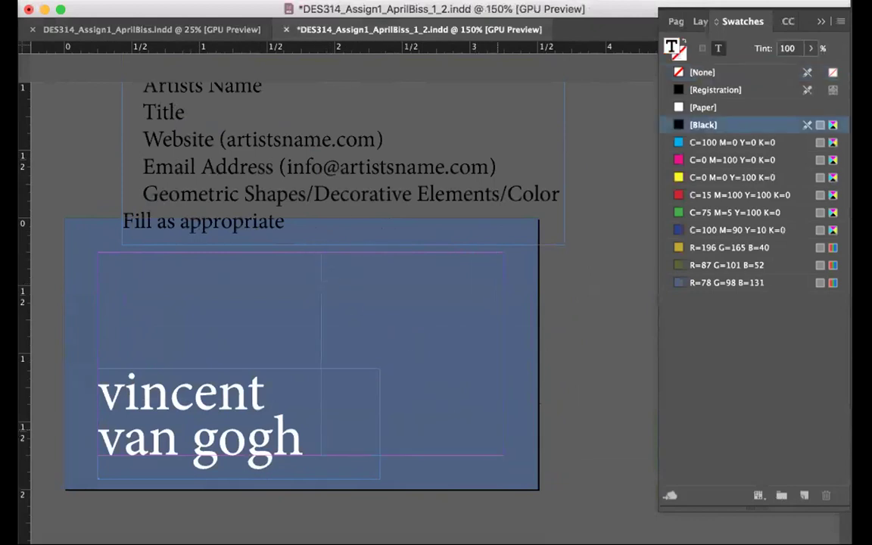
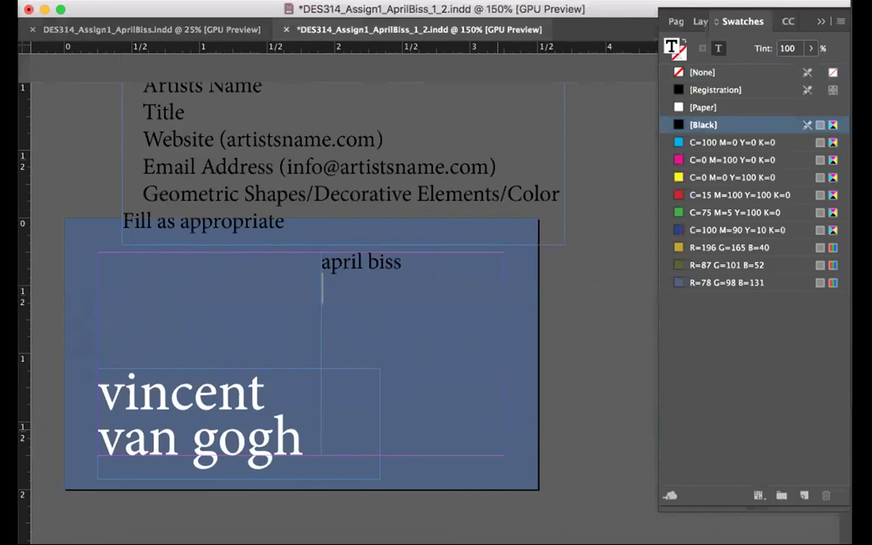
key(Return)
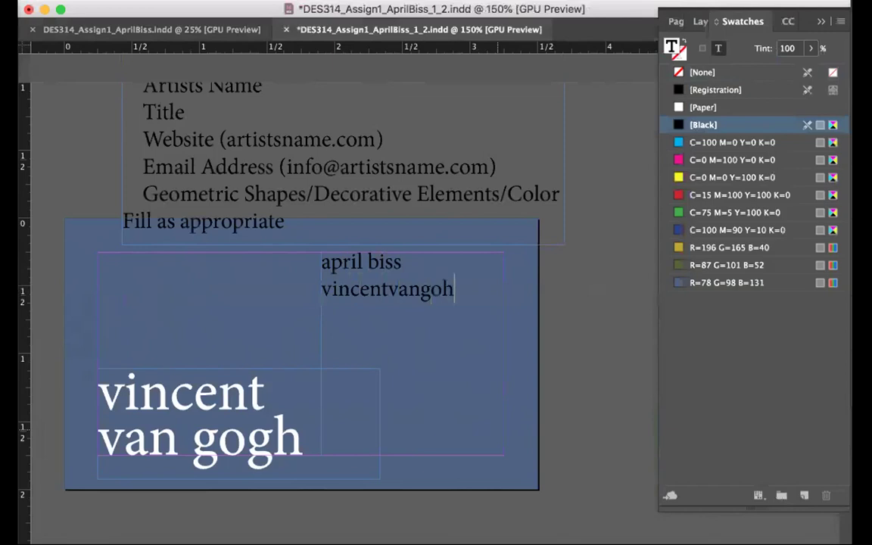
key(BackSpace)
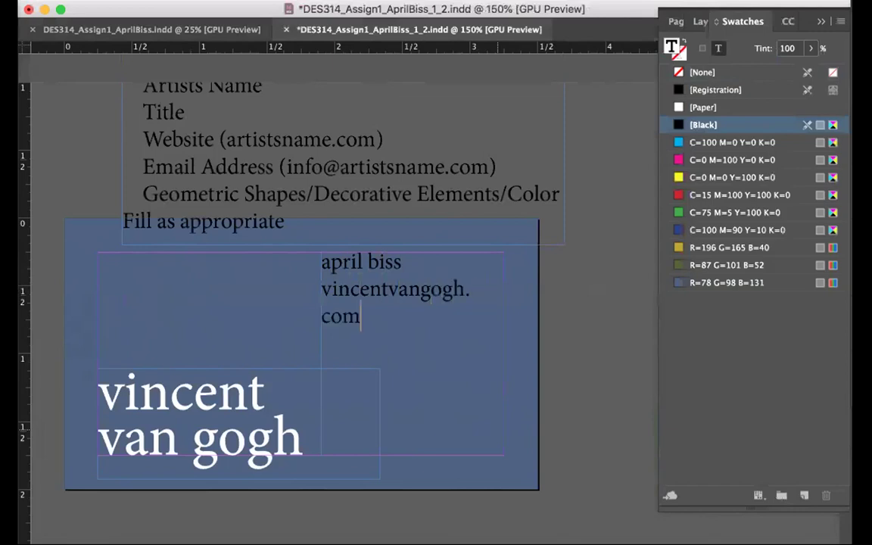
key(Return)
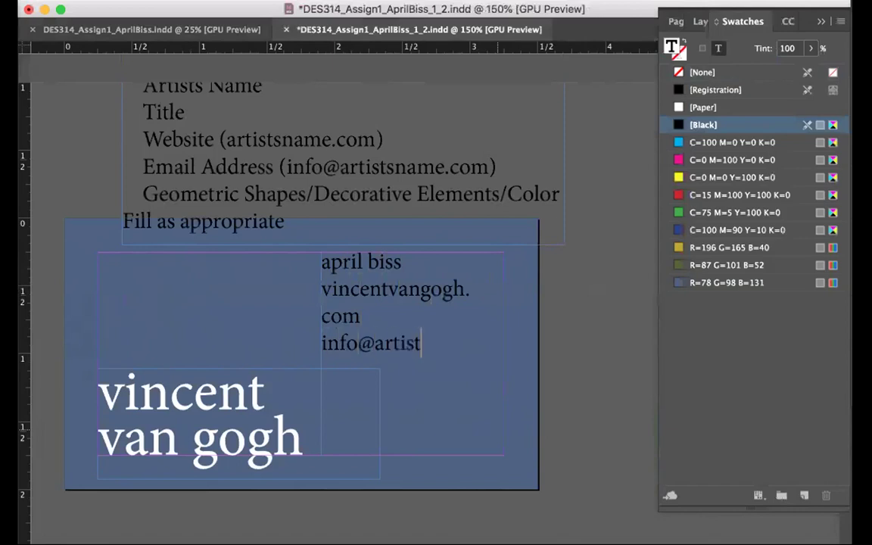
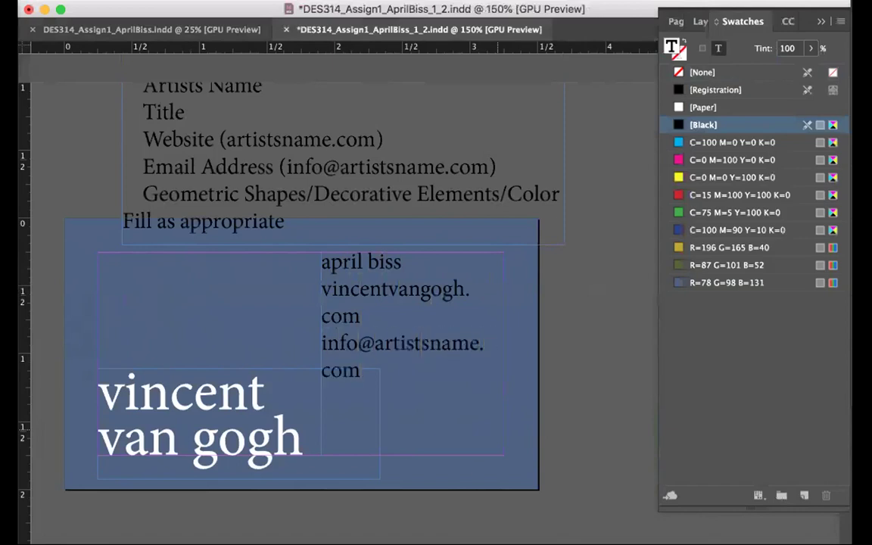
drag(374, 343, 430, 343)
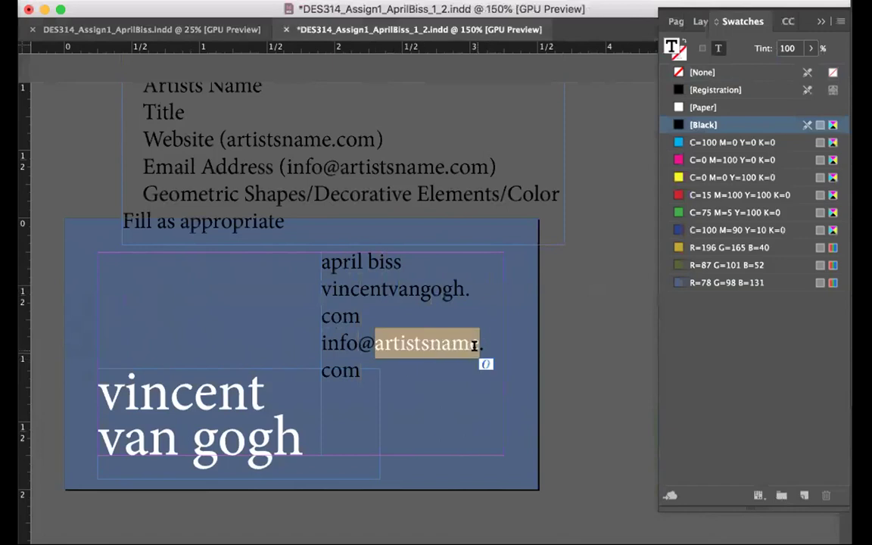
text(vincent)
key(BackSpace)
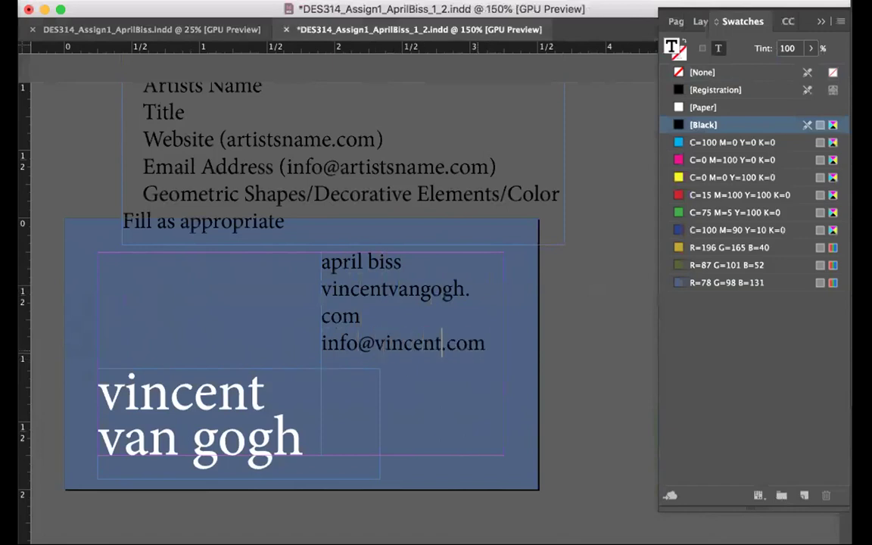
text(vangogh)
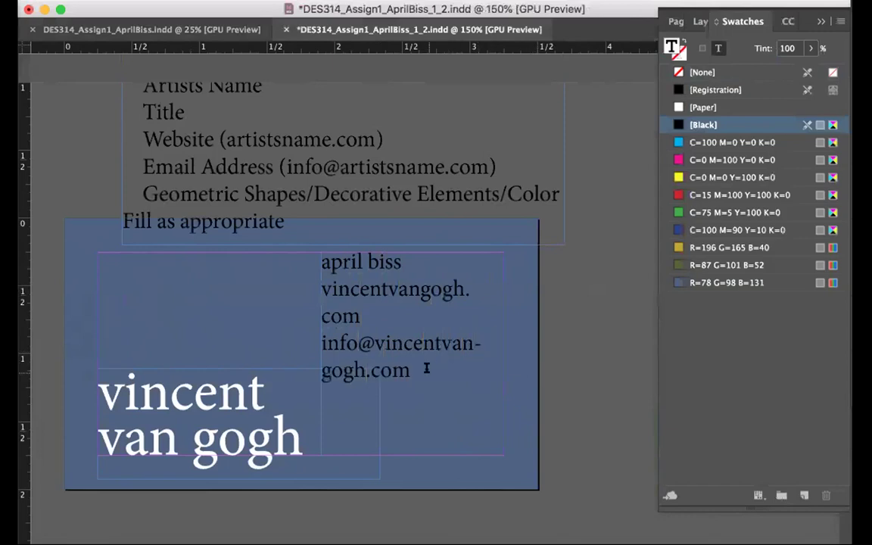
Make all the contact text white at 12 pt
key(super+a)
click(702, 106)
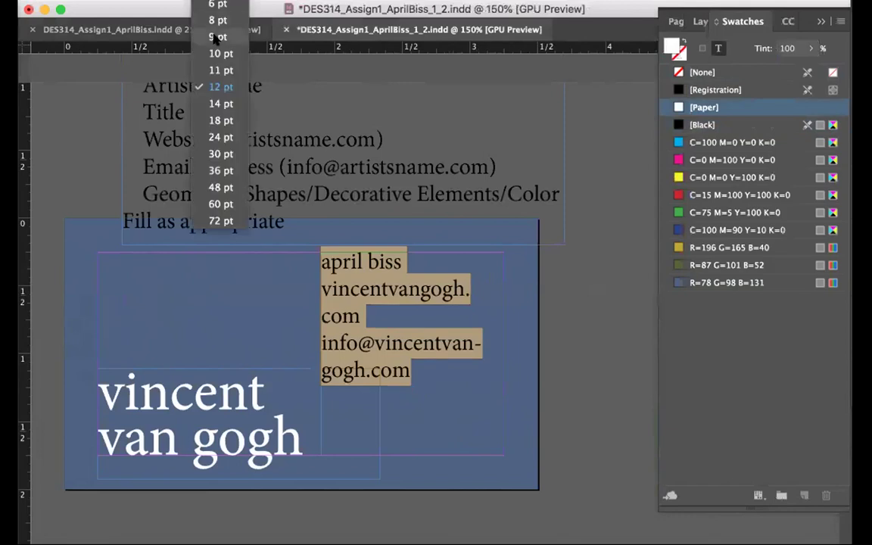
click(219, 85)
click(347, 286)
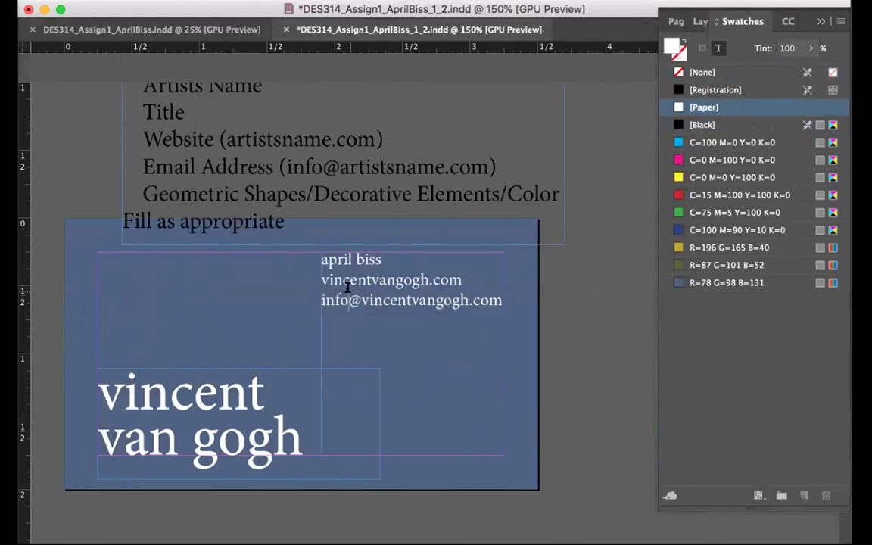
Replace the first contact line with 'painter', then delete and restore the contact frame
click(313, 259)
key(shift+End)
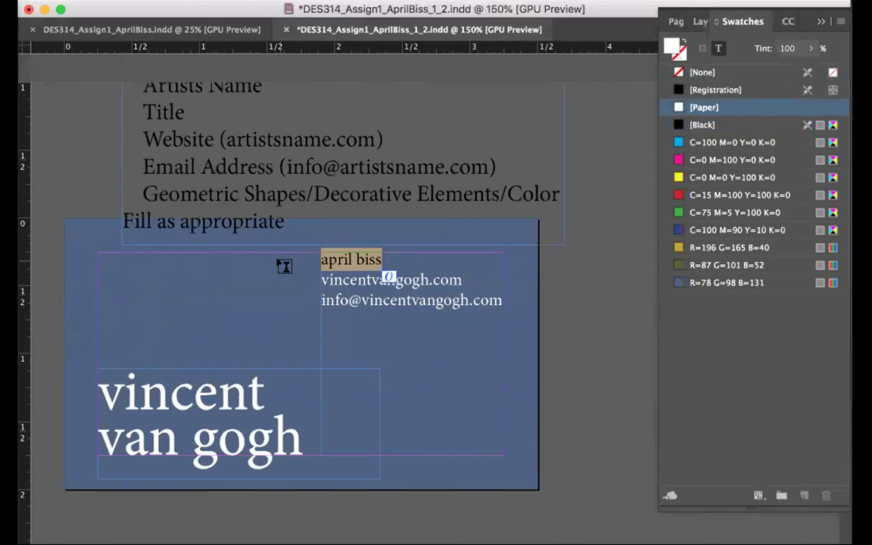
text(painter)
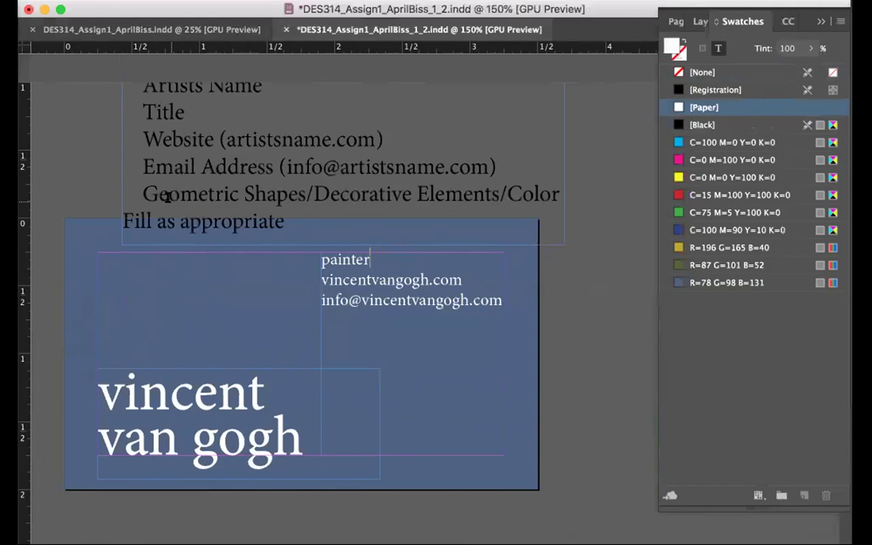
key(Escape)
key(Delete)
key(super+z)
Delete the placeholder instructions frame, then shorten the contact frame and nudge it down beside the name
click(220, 146)
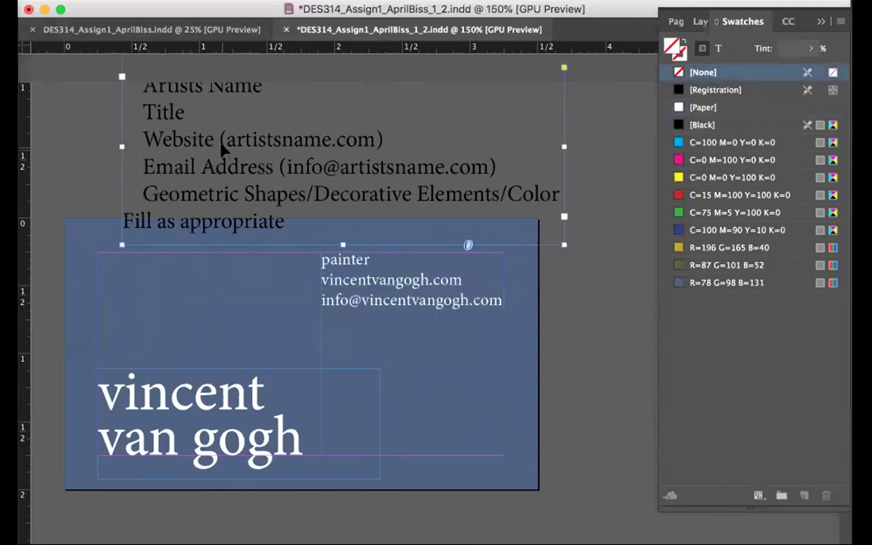
key(Delete)
click(340, 280)
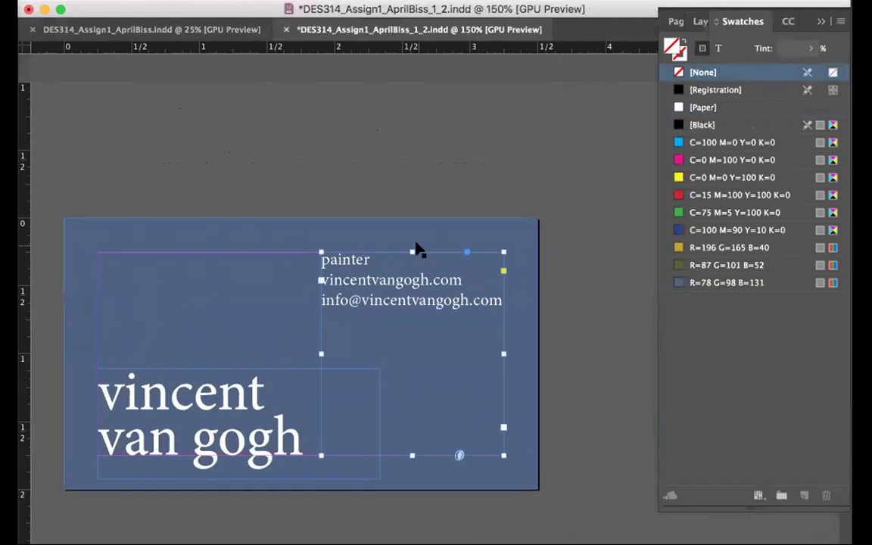
drag(409, 248, 423, 393)
key(Down)
key(Down)
key(Down)
key(Down)
key(Down)
key(Down)
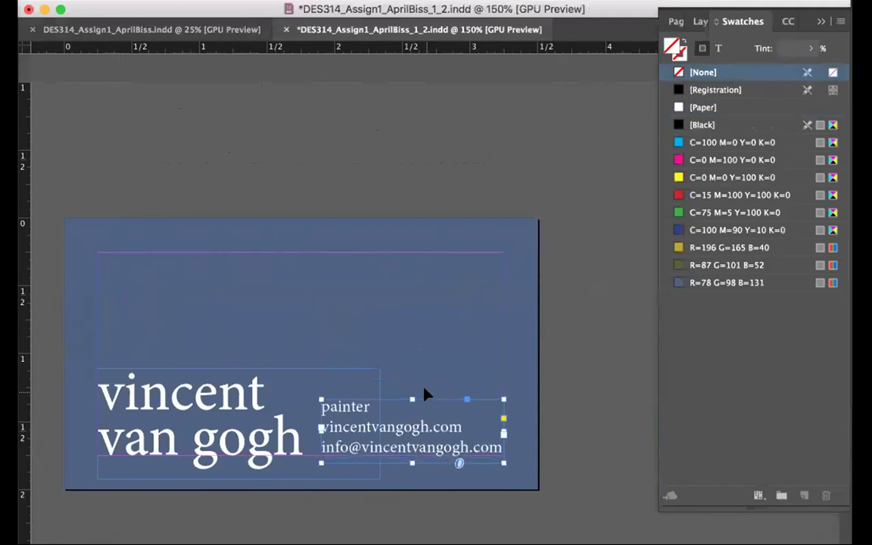
click(559, 315)
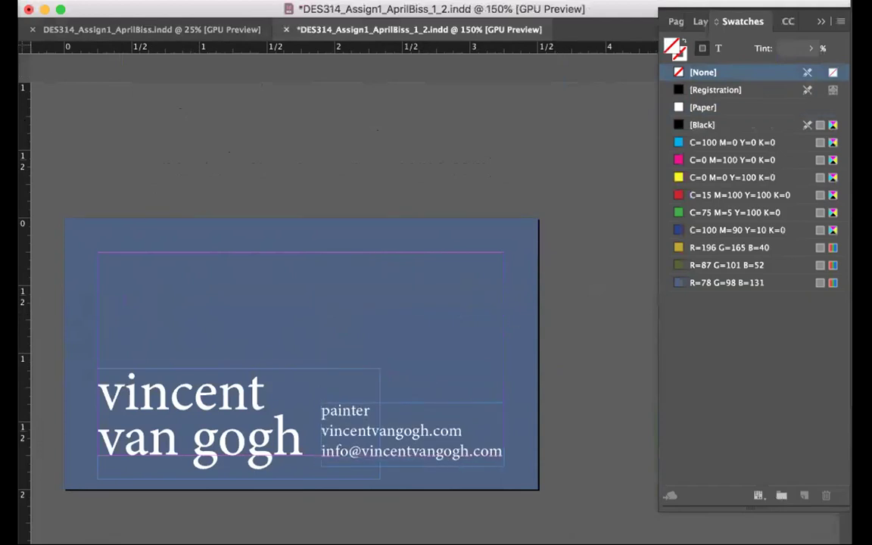
Colour all three contact lines with the gold swatch
double_click(344, 425)
key(ctrl+a)
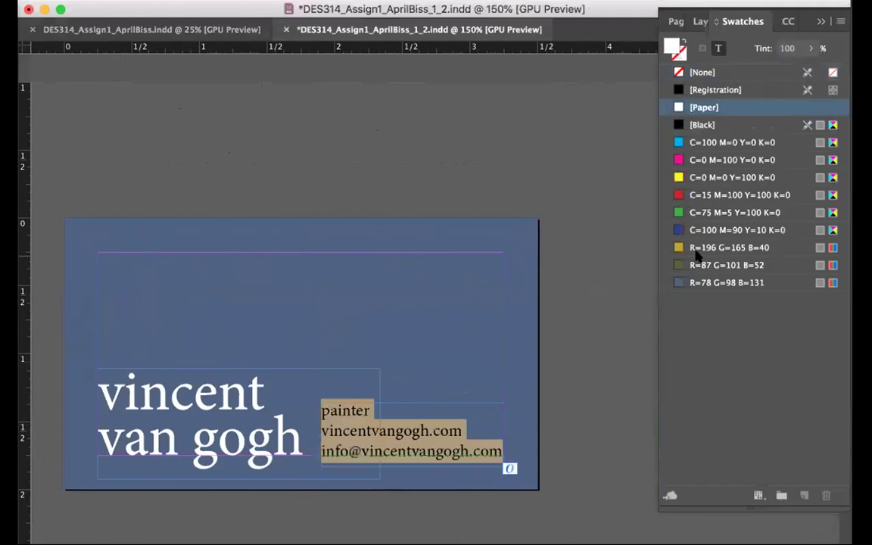
click(696, 249)
click(307, 435)
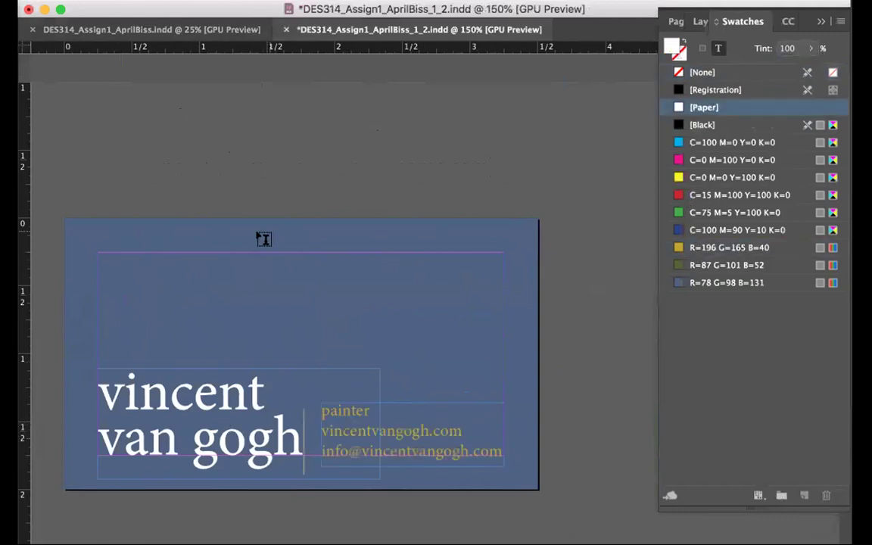
key(Escape)
click(142, 97)
click(344, 224)
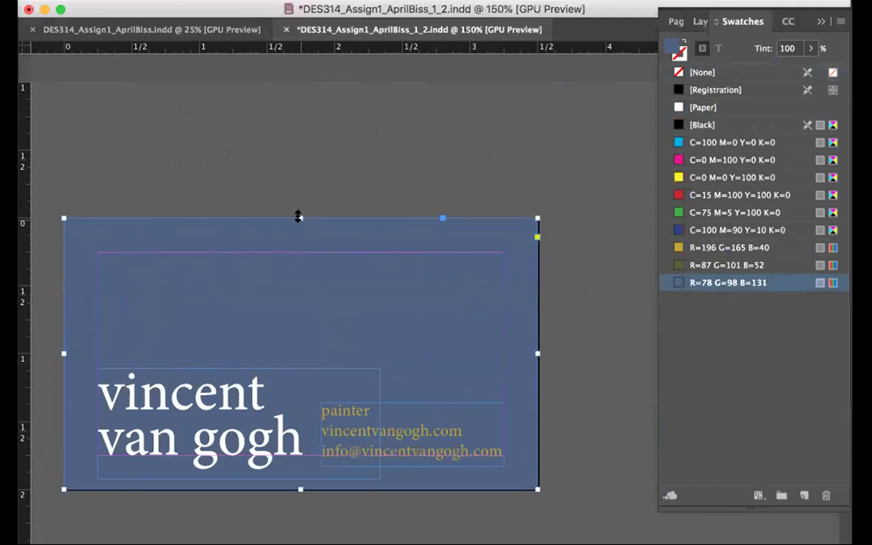
Add an olive R=87 G=101 B=52 rectangle at the top and extend the blue background beneath it
drag(298, 217, 293, 216)
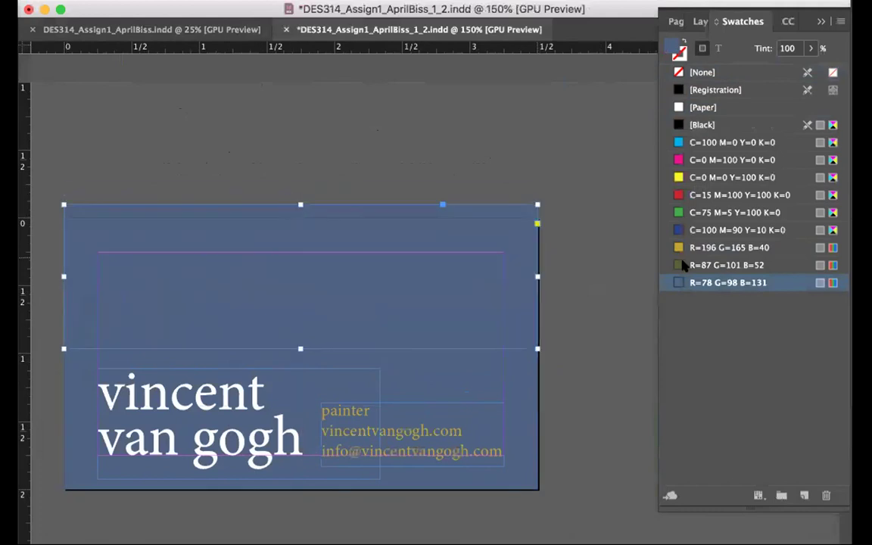
click(727, 265)
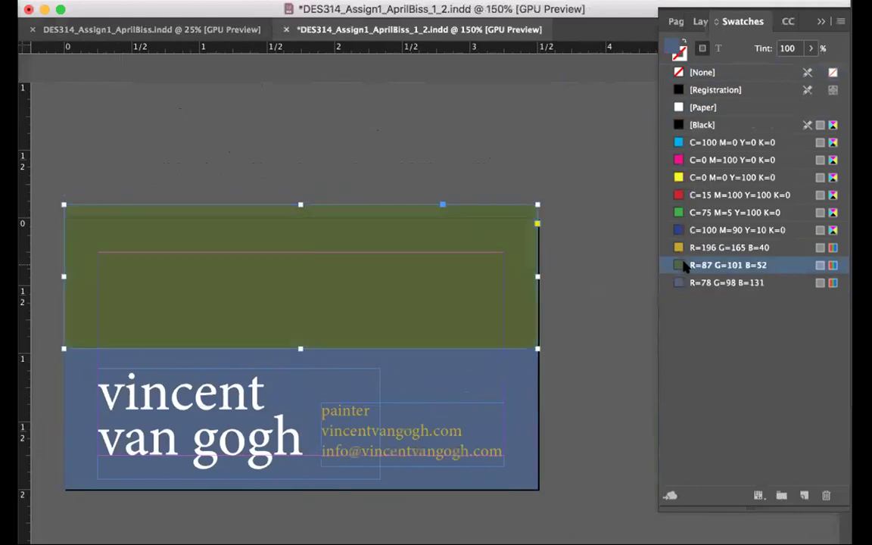
drag(299, 344, 300, 251)
click(291, 350)
drag(300, 346, 296, 246)
Check the band's colours with Overprint Preview, then turn Overprint Preview off
click(144, 0)
mouse_move(254, 0)
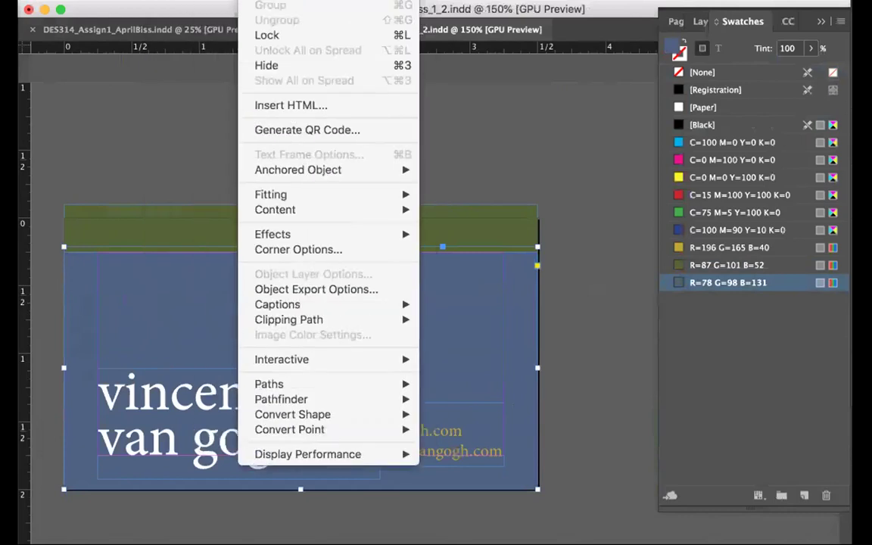
click(235, 102)
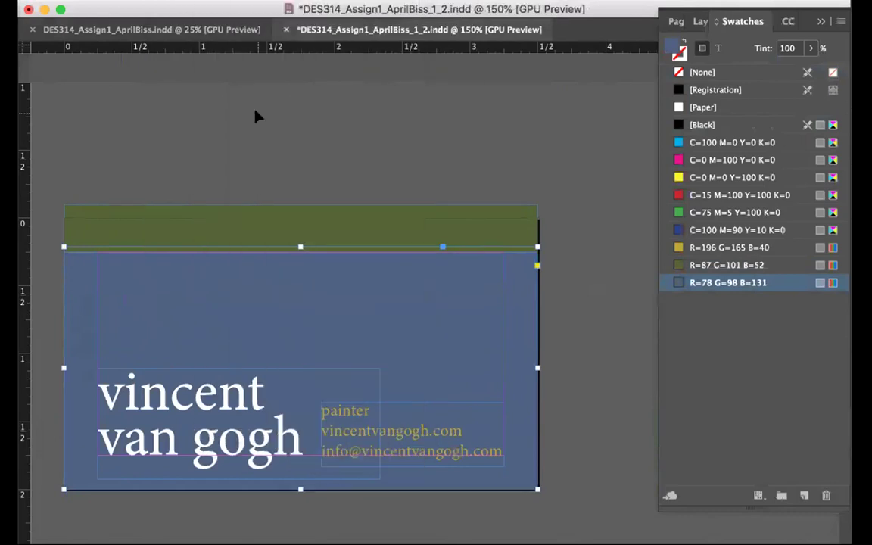
click(234, 102)
click(344, 2)
click(344, 2)
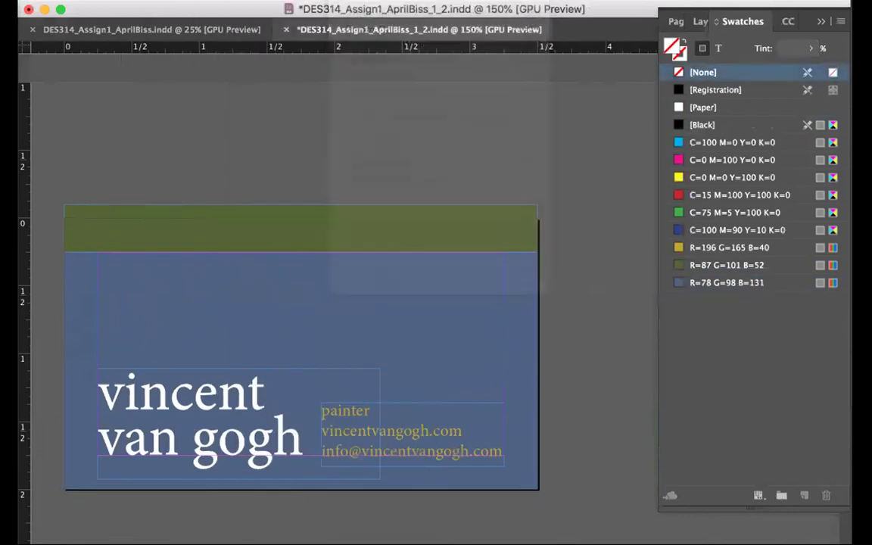
click(344, 1)
key(alt+shift+super+y)
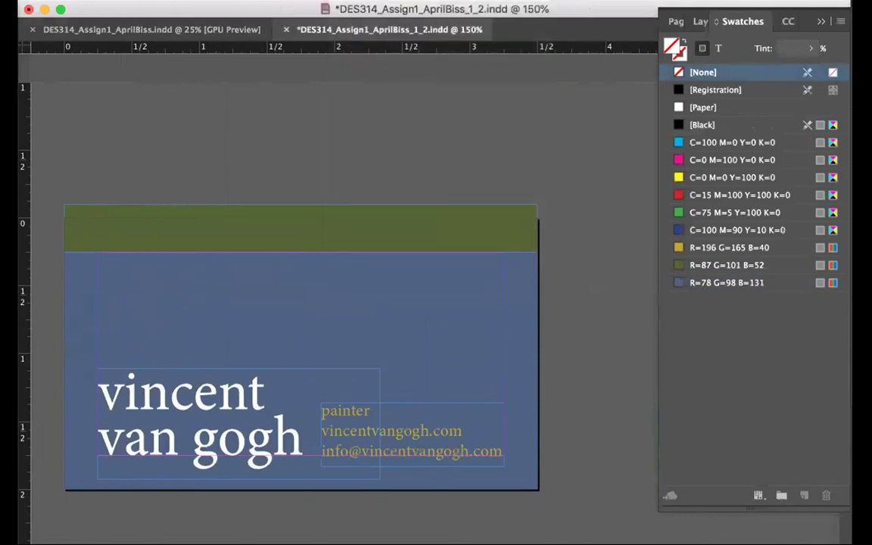
click(269, 227)
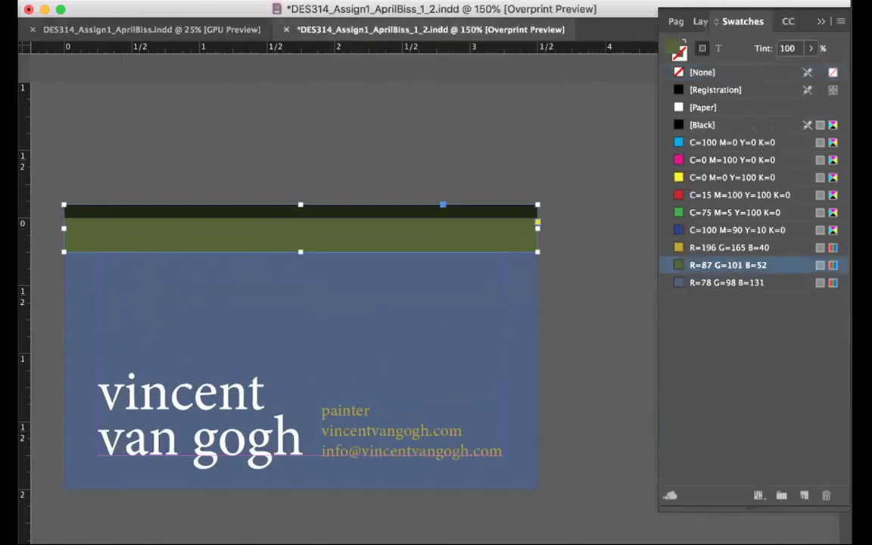
click(344, 1)
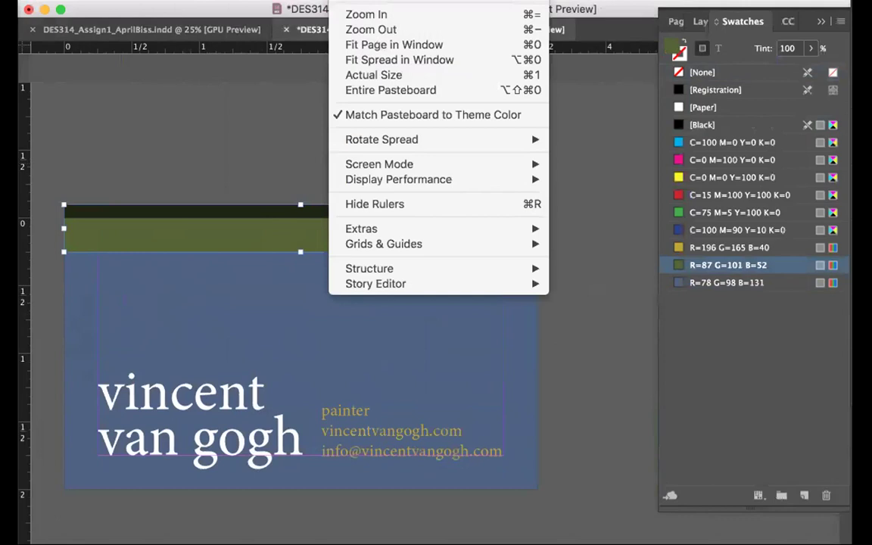
key(alt+shift+super+y)
Resize the olive green band to 0.25 in tall
click(308, 180)
click(318, 223)
drag(300, 204, 299, 219)
click(554, 382)
scroll(556, 384, down, 5)
scroll(557, 384, up, 5)
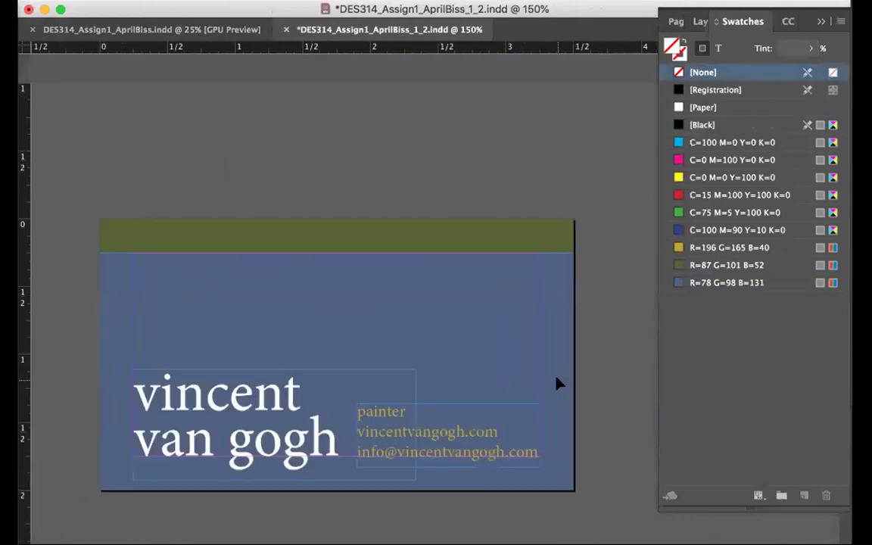
scroll(558, 384, down, 1)
Switch to Preview screen mode and save the document
click(9, 405)
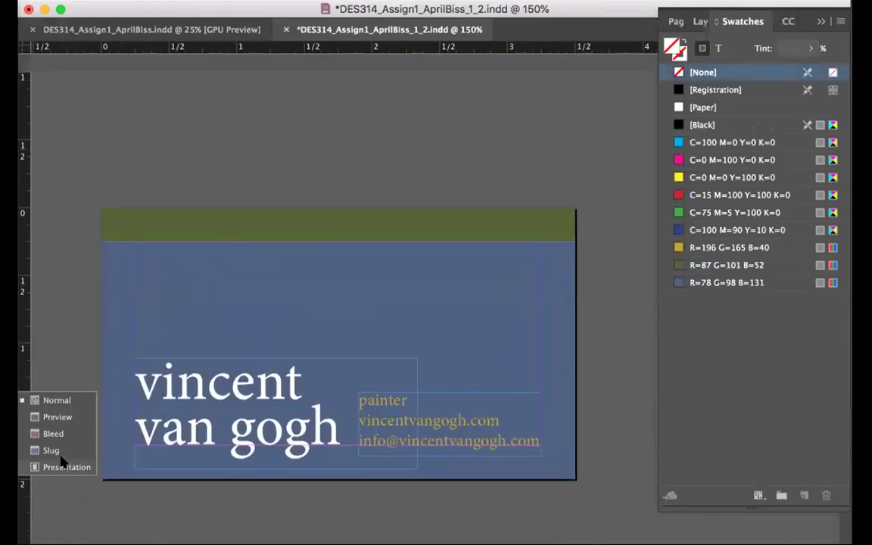
click(64, 426)
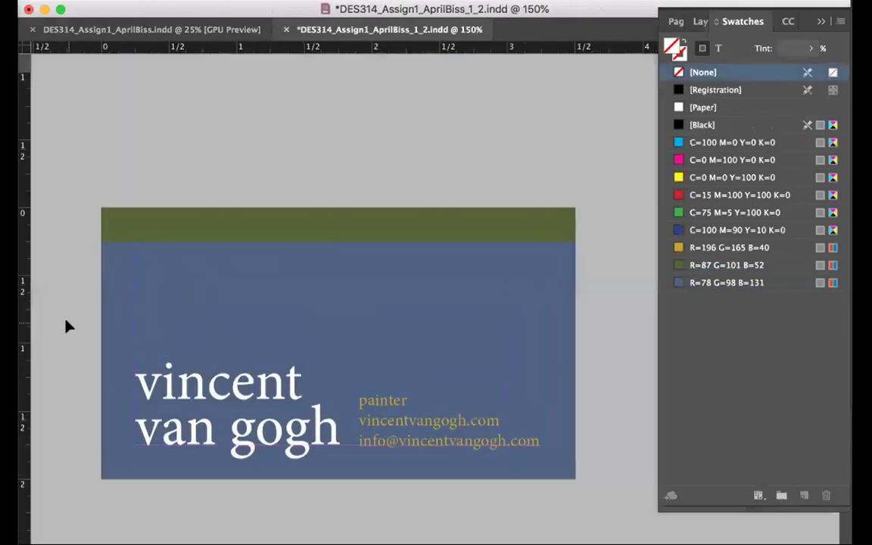
click(181, 210)
click(199, 107)
key(super+s)
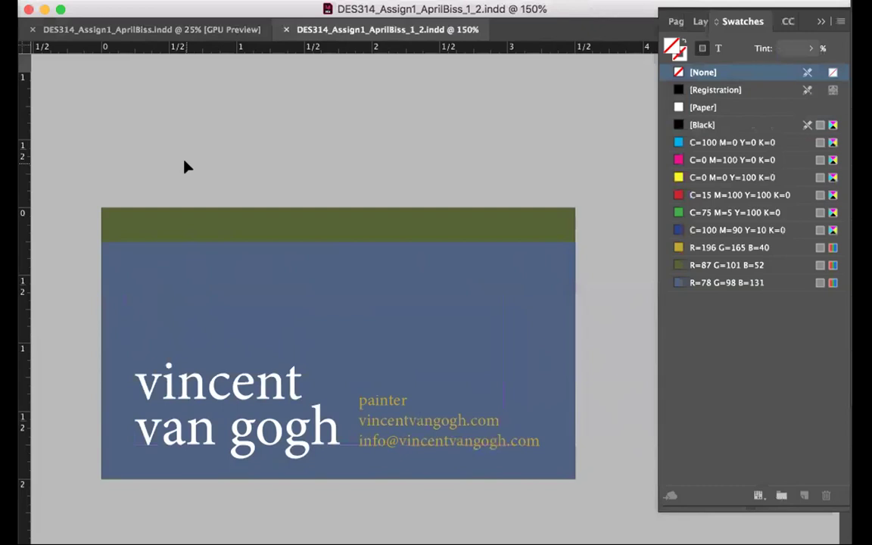
Hide all panels and pan across to view the finished card
key(Page_Down)
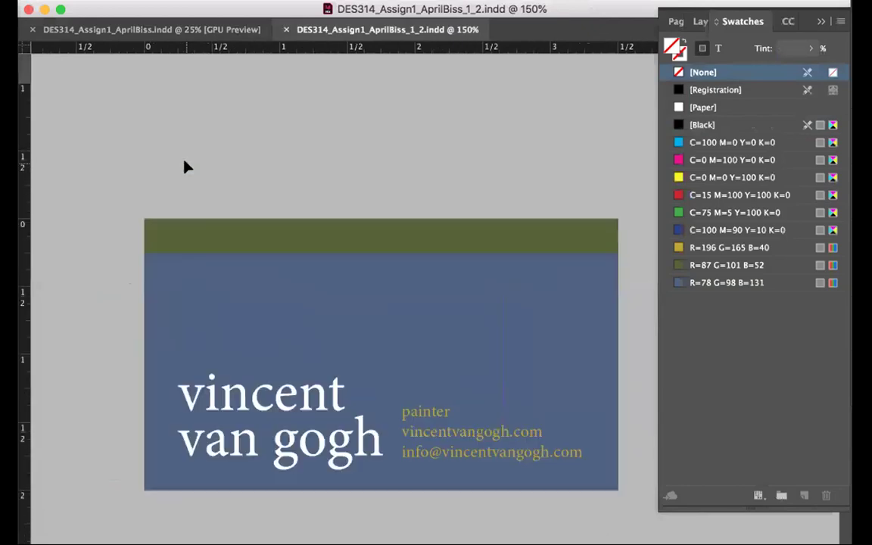
scroll(185, 163, down, 3)
scroll(183, 168, right, 1)
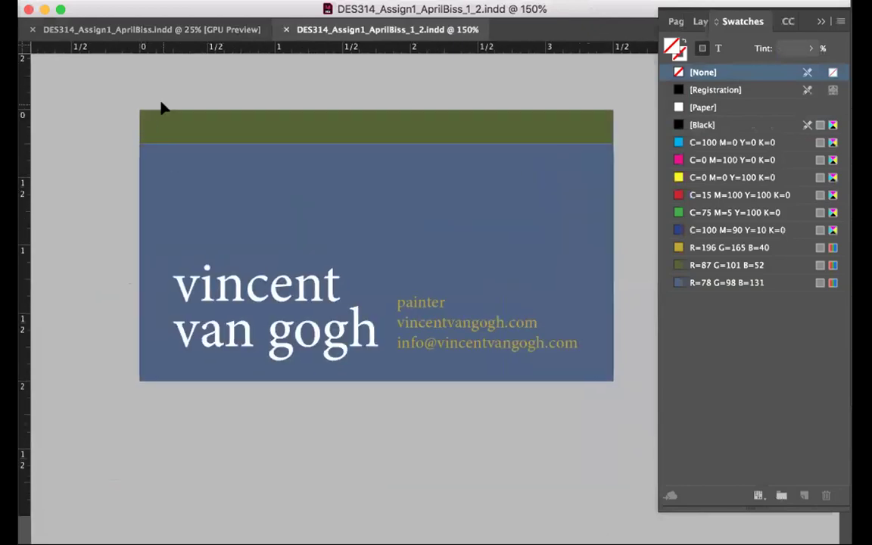
key(Tab)
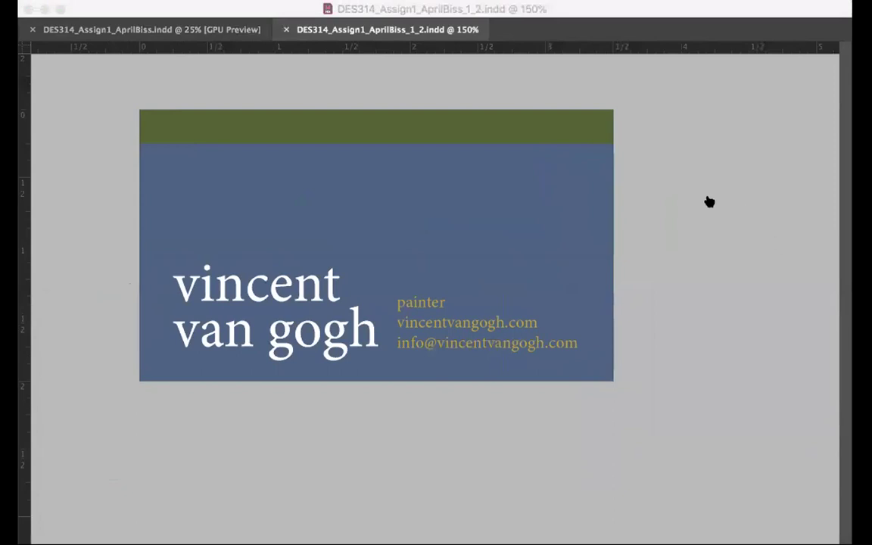
drag(769, 202, 701, 202)
scroll(842, 191, right, 5)
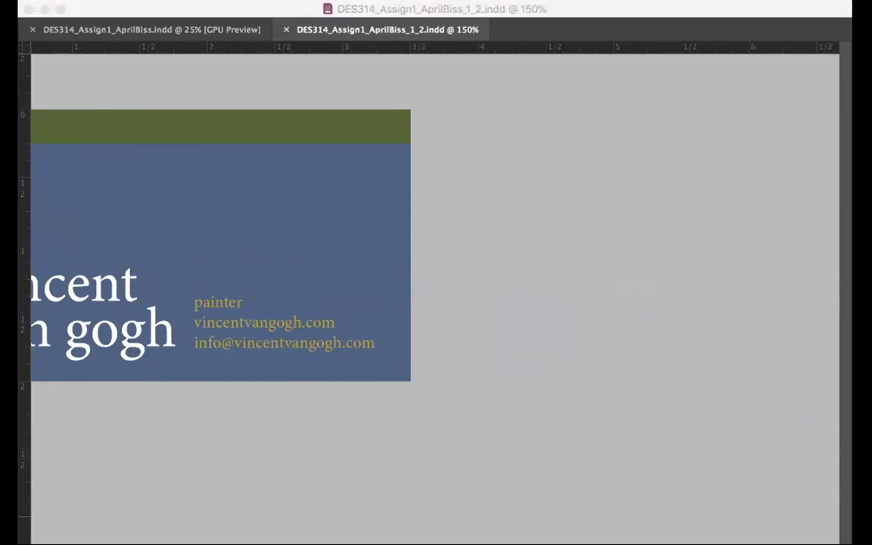
Place DP234770.jpg into the first of the four empty frames on page 2 of DES314_Assign1_AprilBiss
key(F5)
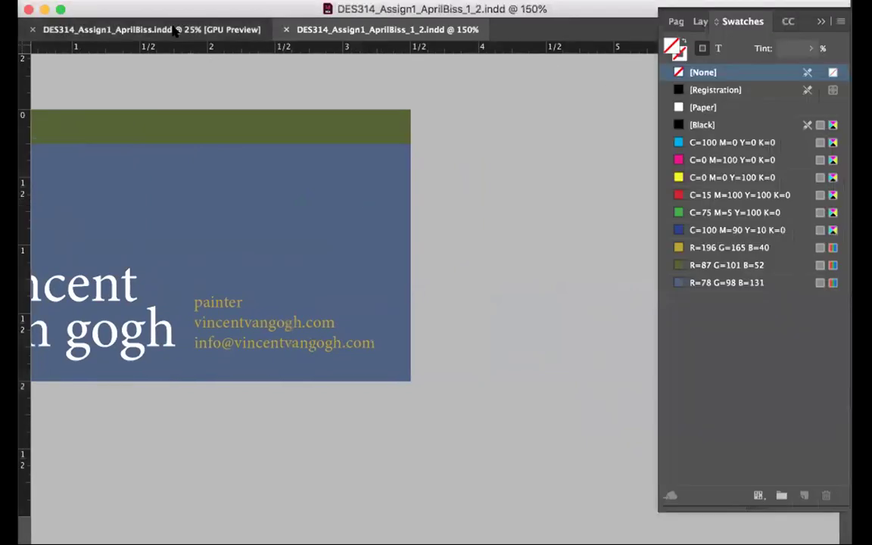
click(151, 30)
scroll(266, 173, down, 5)
click(243, 331)
key(super+d)
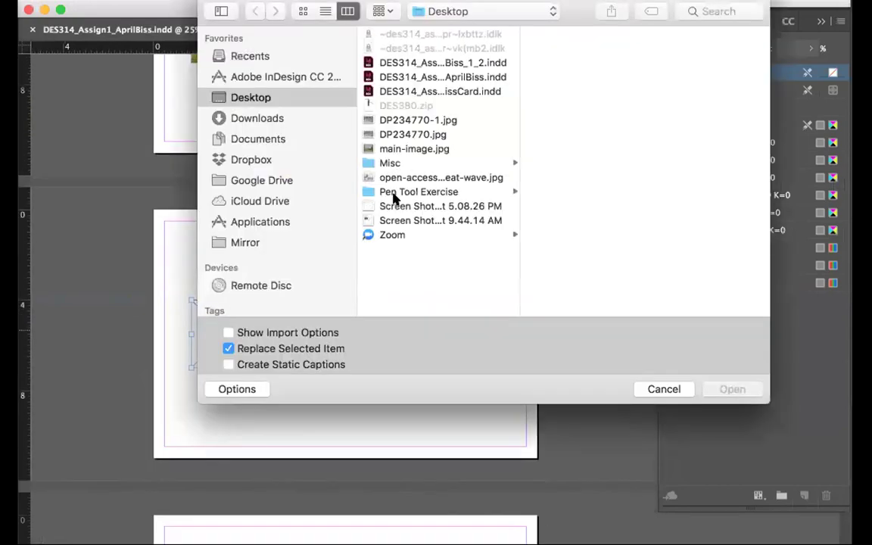
click(394, 148)
click(398, 134)
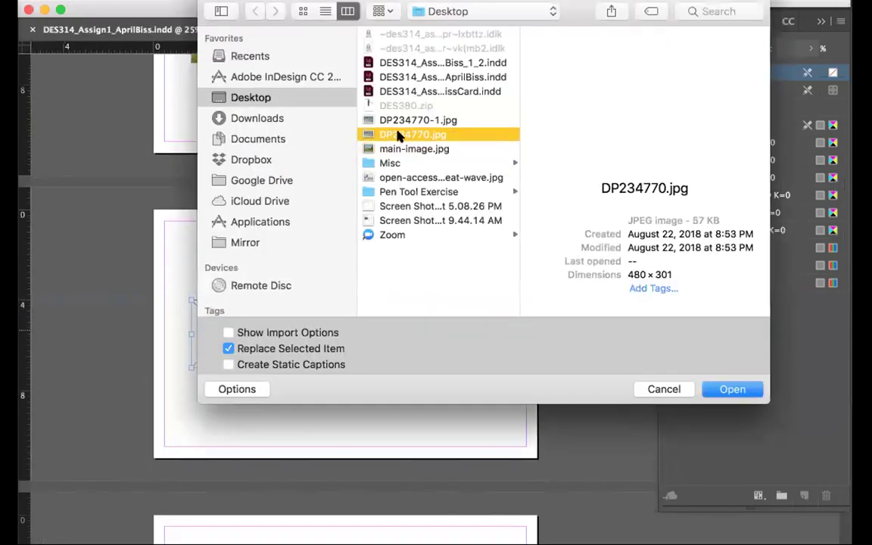
click(731, 389)
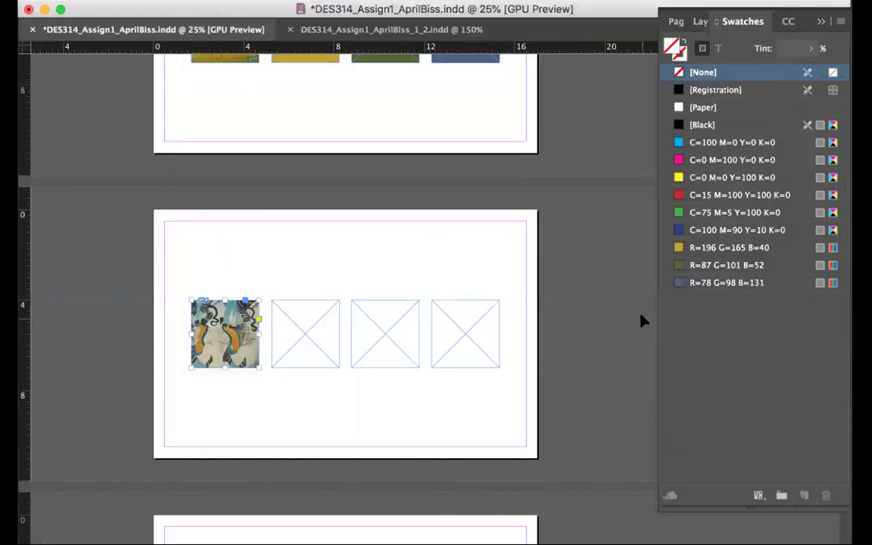
Eyedrop the fresco's dark slate and orange into the first two empty frames
click(99, 387)
click(289, 318)
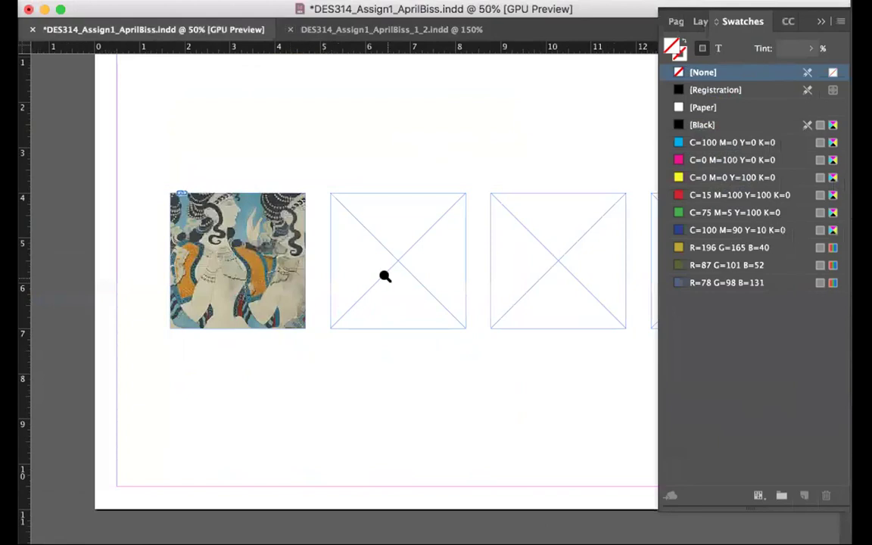
click(347, 248)
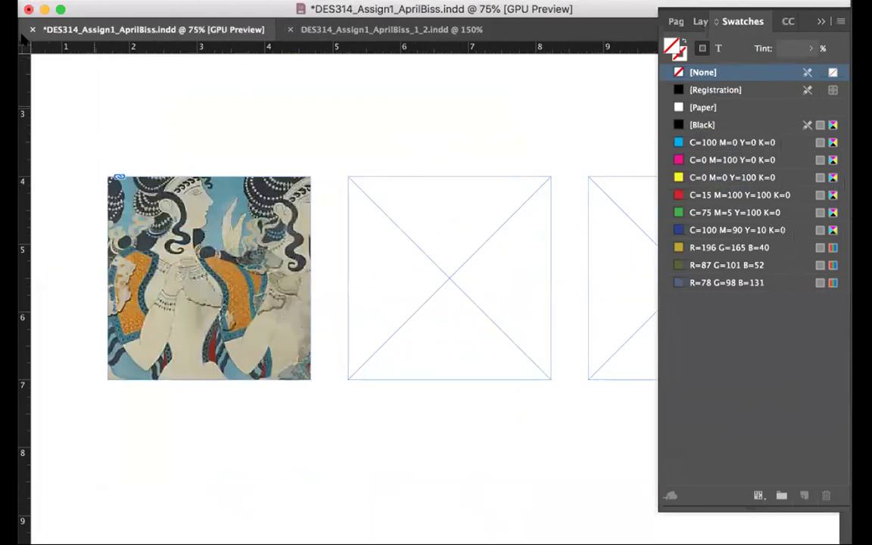
click(364, 237)
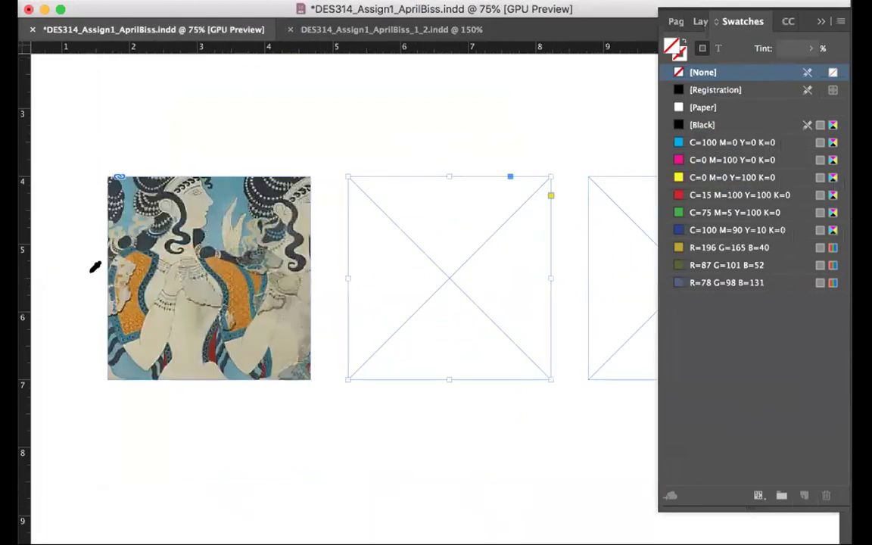
click(174, 203)
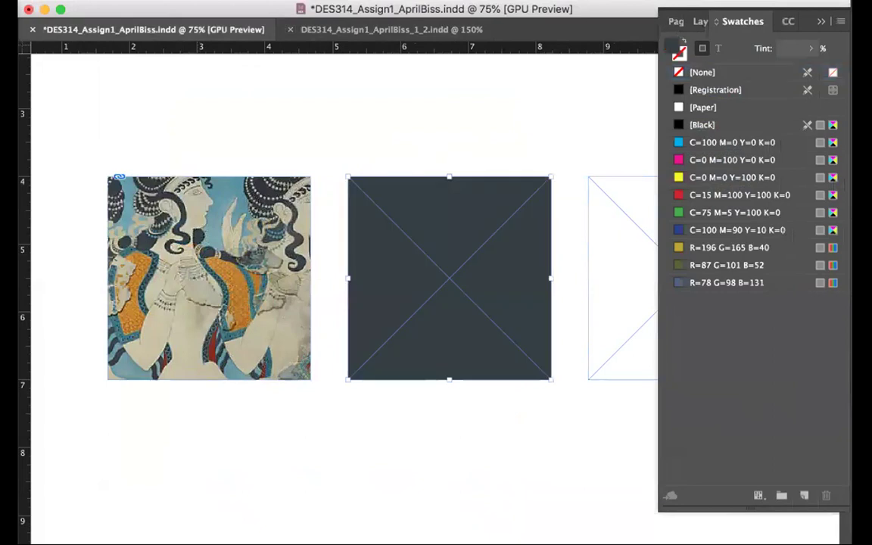
scroll(484, 184, right, 2)
click(520, 199)
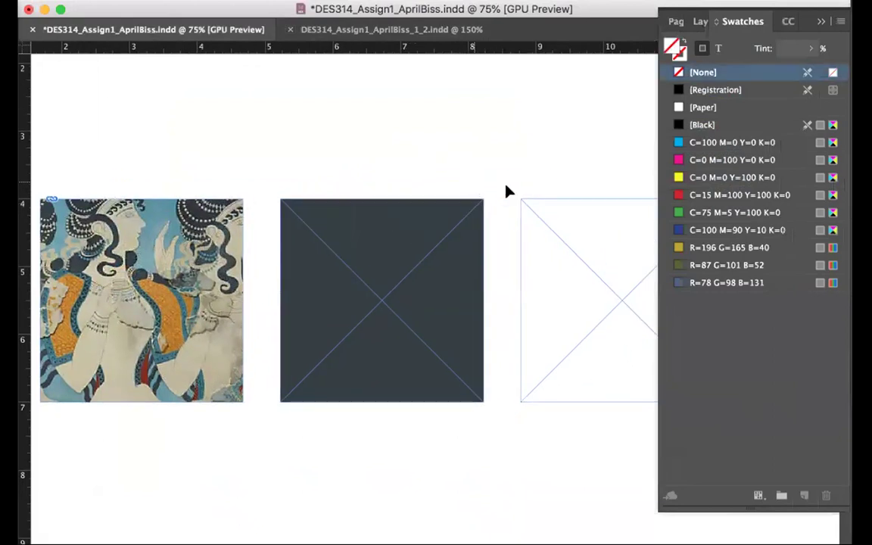
click(48, 298)
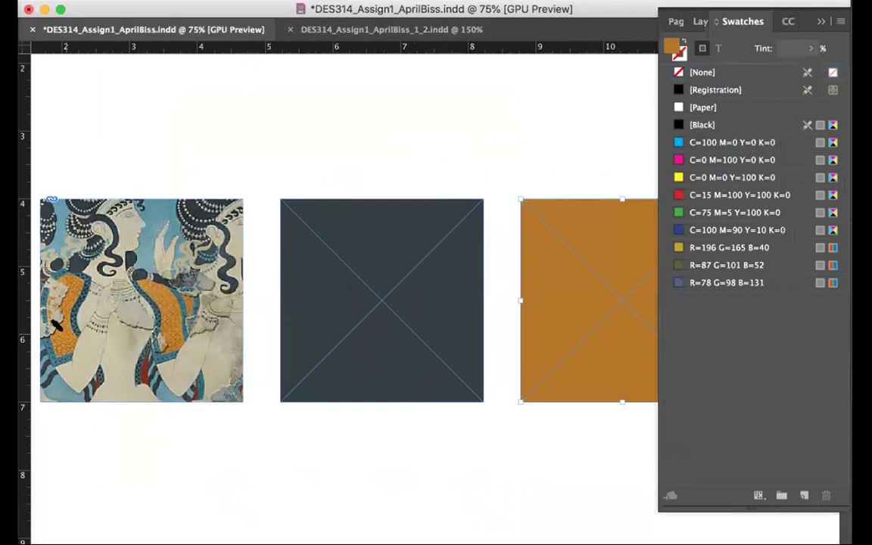
Fill the last empty frame with the fresco's beige and zoom out to see all frames
scroll(484, 225, right, 5)
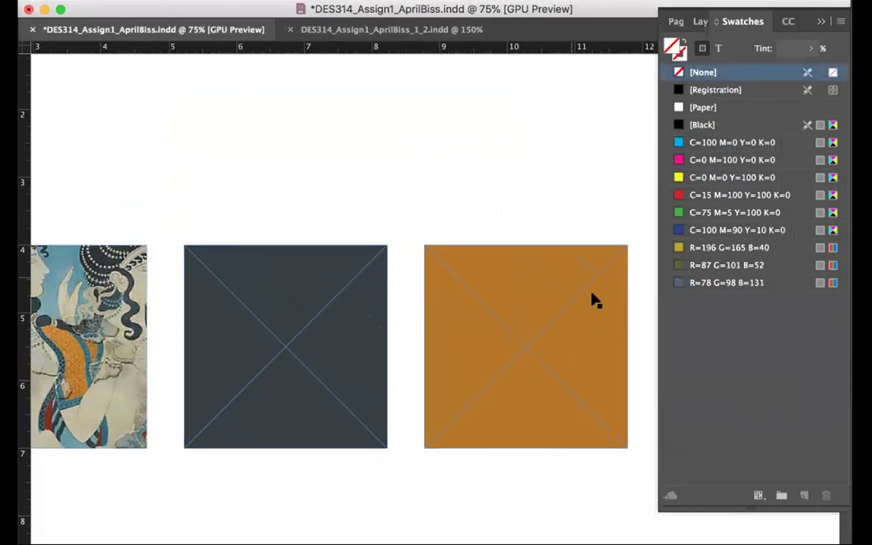
click(571, 331)
scroll(338, 205, left, 5)
scroll(339, 205, down, 2)
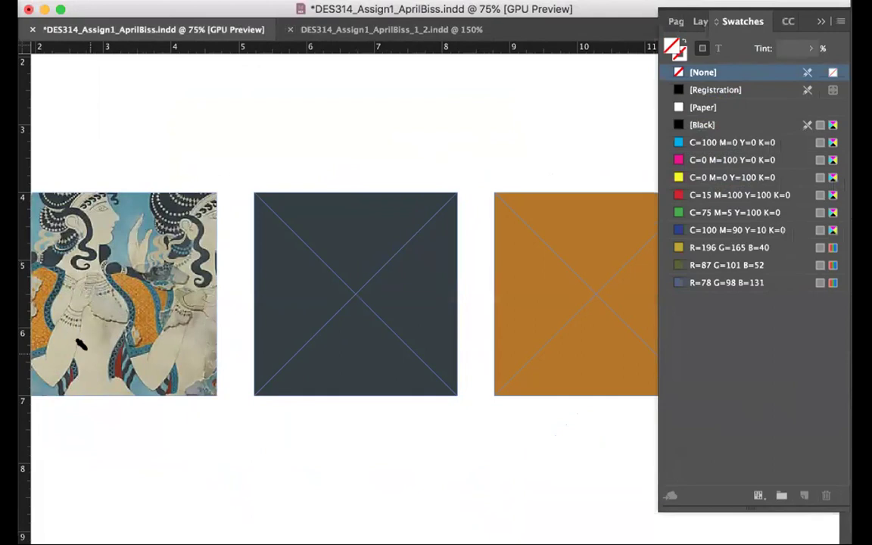
click(79, 310)
scroll(219, 324, right, 5)
scroll(219, 324, up, 1)
scroll(219, 324, right, 2)
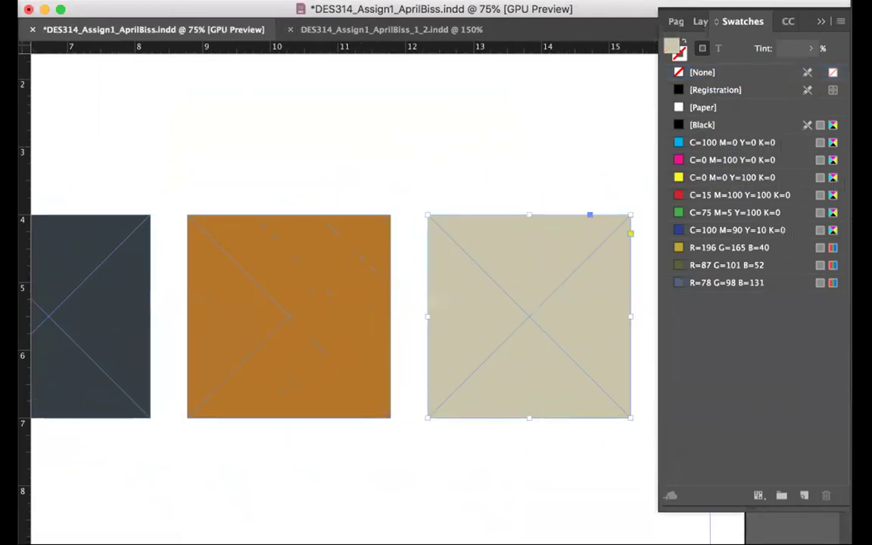
key(super+minus)
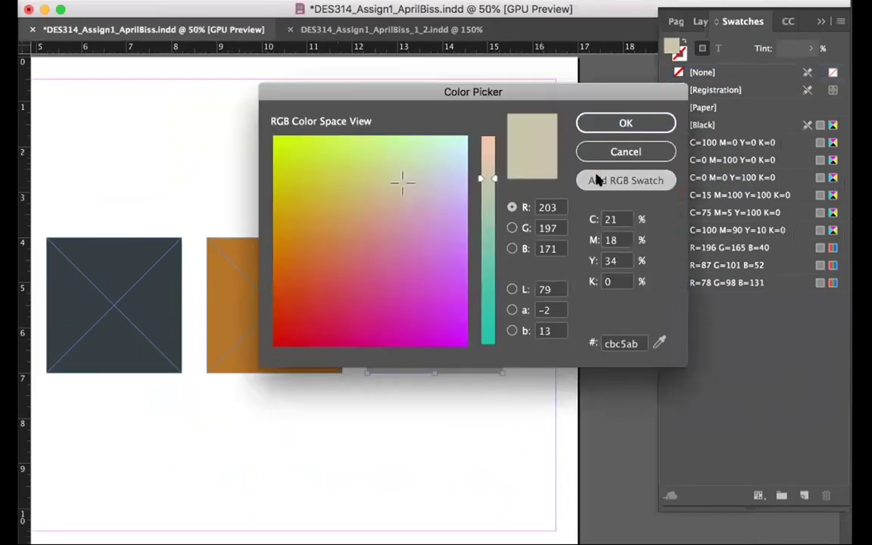
Save beige R=203 G=197 B=171, orange R=183 G=119 B=31 and slate R=54 G=62 B=65 as RGB swatches
click(596, 179)
click(596, 123)
click(311, 307)
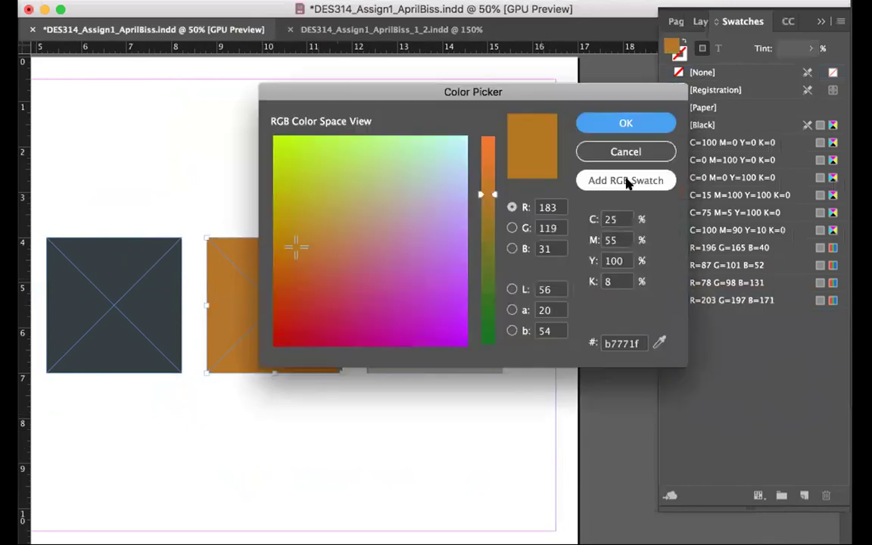
click(625, 180)
click(625, 122)
click(125, 271)
click(610, 180)
click(612, 123)
click(146, 92)
Switch to the business card document and set Normal screen mode to show guides and frame edges
click(310, 30)
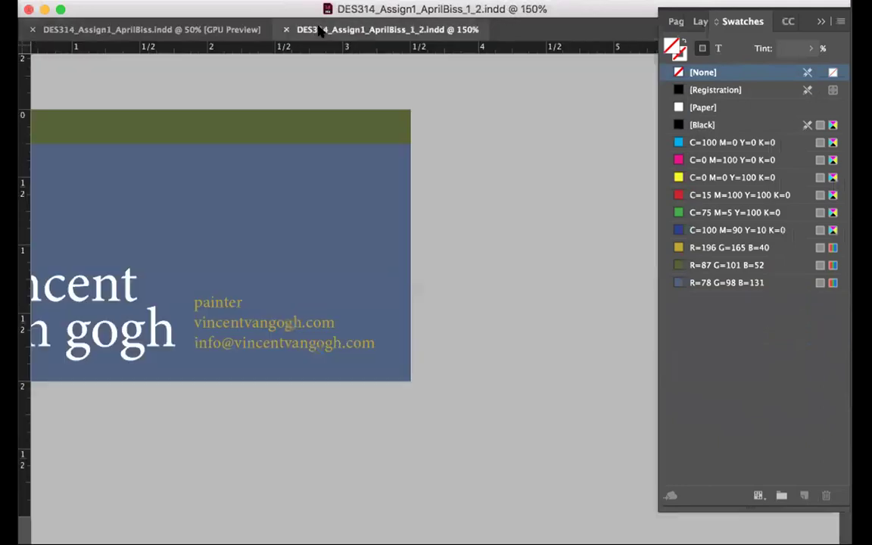
scroll(294, 137, left, 5)
scroll(293, 136, down, 2)
scroll(293, 136, right, 6)
scroll(293, 136, up, 5)
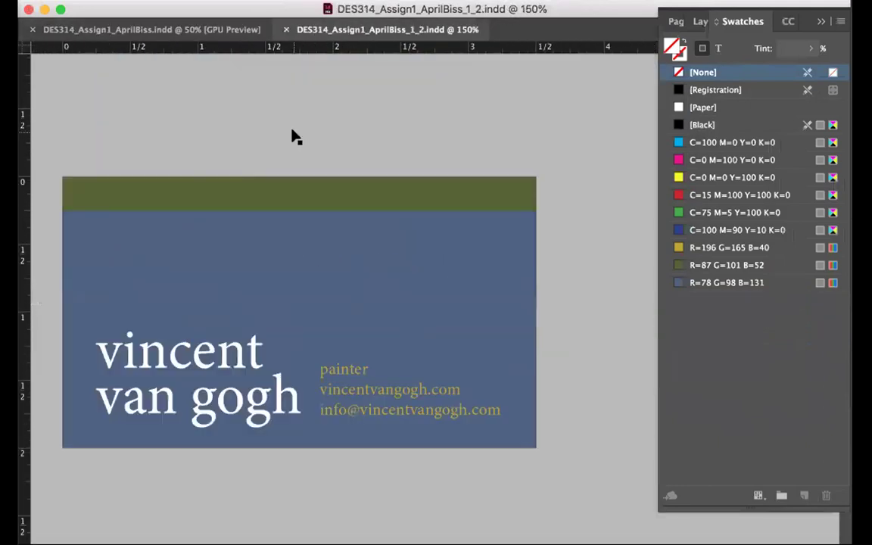
scroll(236, 207, left, 3)
scroll(234, 204, down, 1)
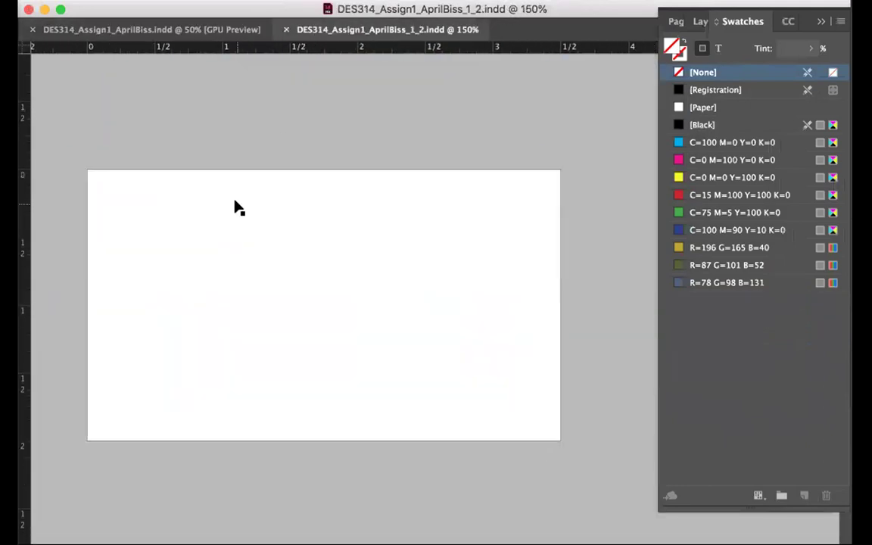
click(23, 374)
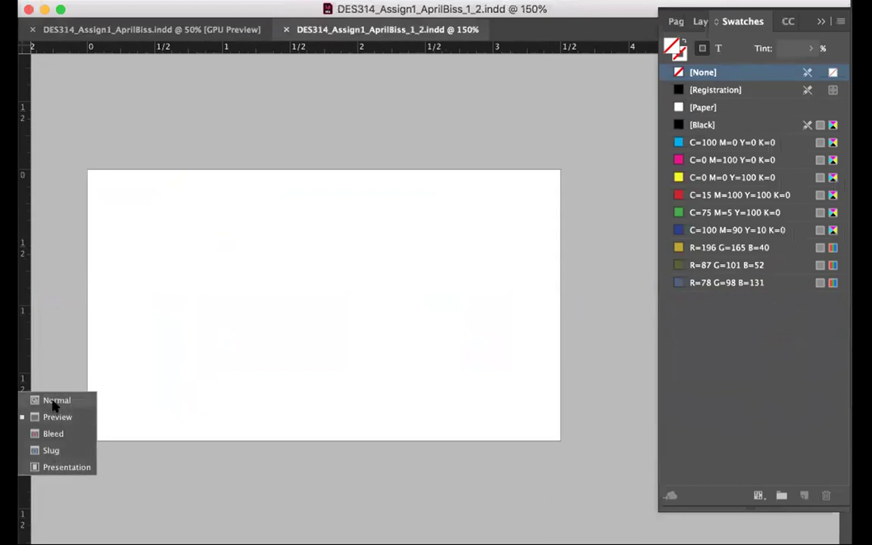
click(30, 359)
Paste the artist's name in 60 pt Univers 45 Light, widen its frame, and draw a 3.5×2 in rectangle
drag(130, 235, 342, 398)
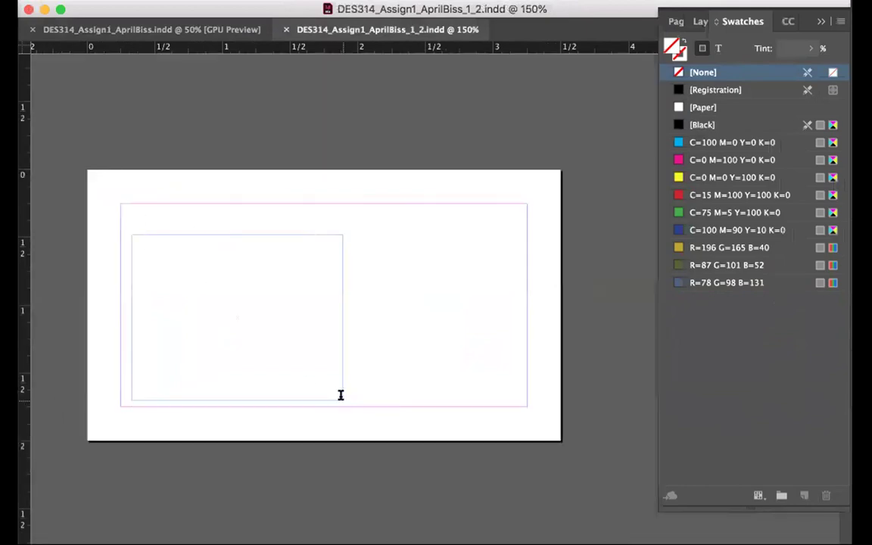
key(super+v)
key(super+a)
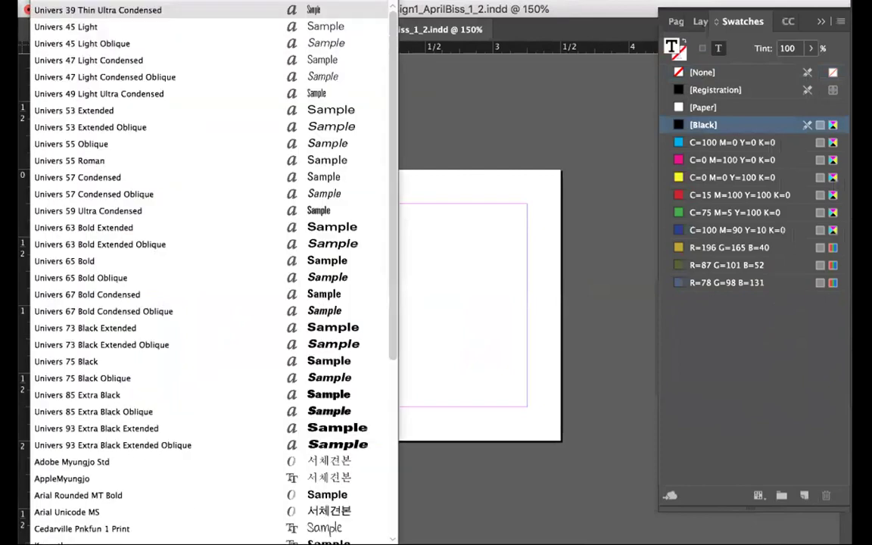
click(108, 27)
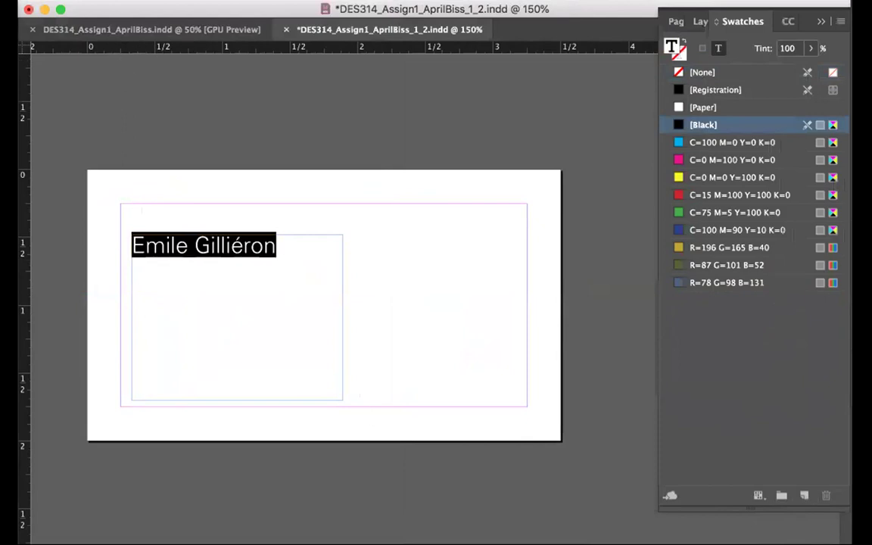
click(220, 200)
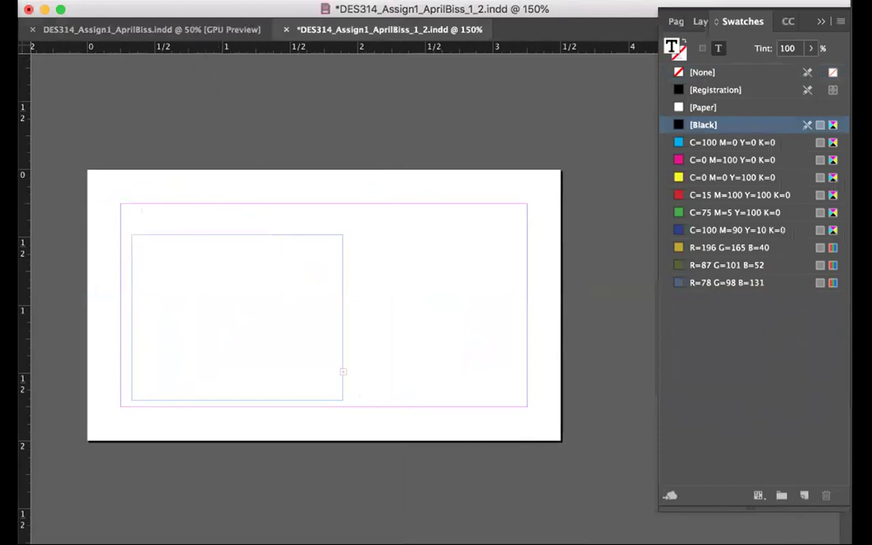
key(Escape)
drag(342, 399, 457, 465)
drag(453, 346, 614, 347)
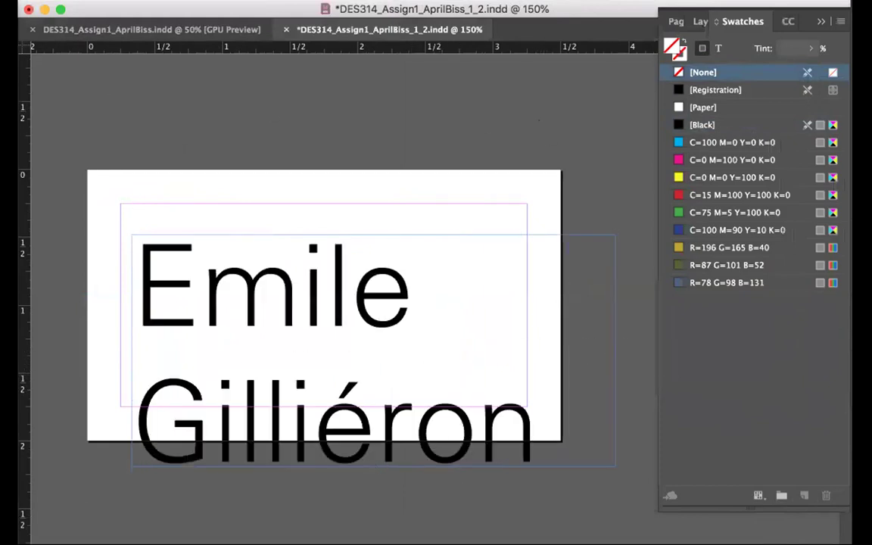
drag(83, 168, 560, 440)
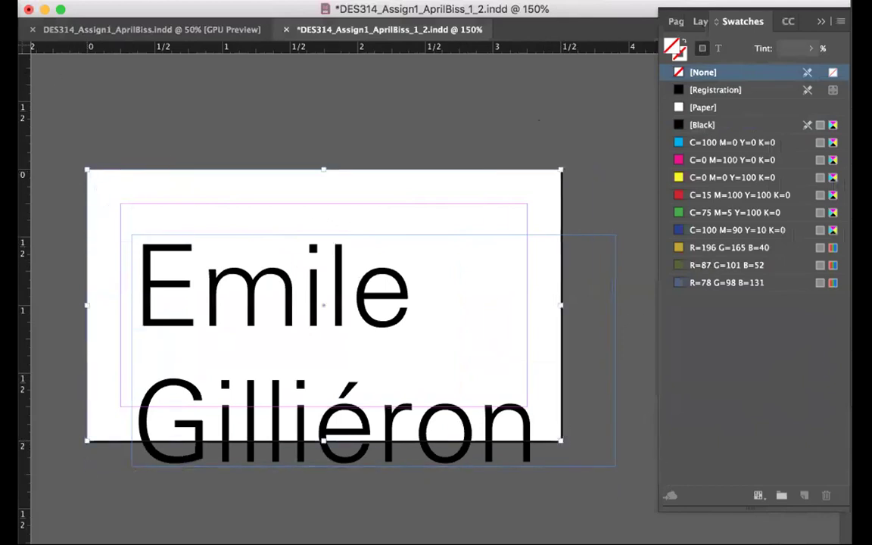
Fill the rectangle with gold R=196 G=165 B=40 and bring the name frame in front of it
click(691, 248)
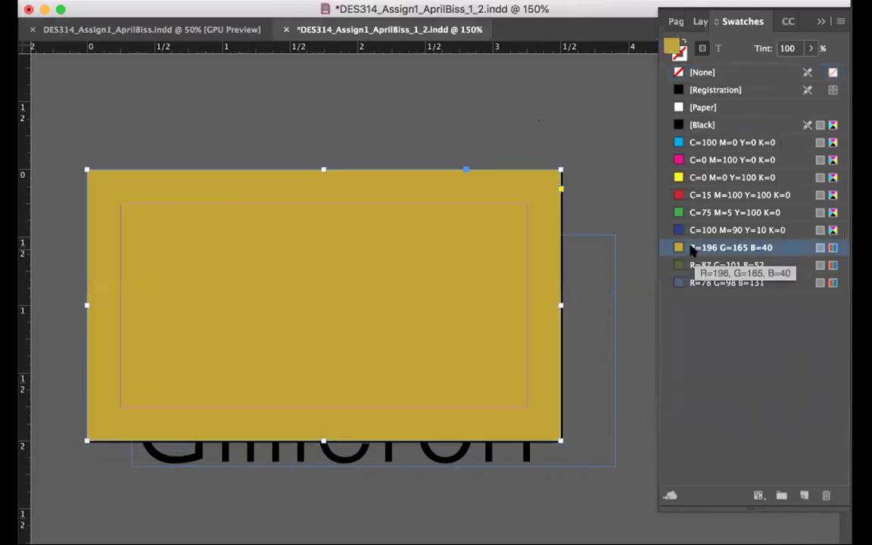
click(505, 463)
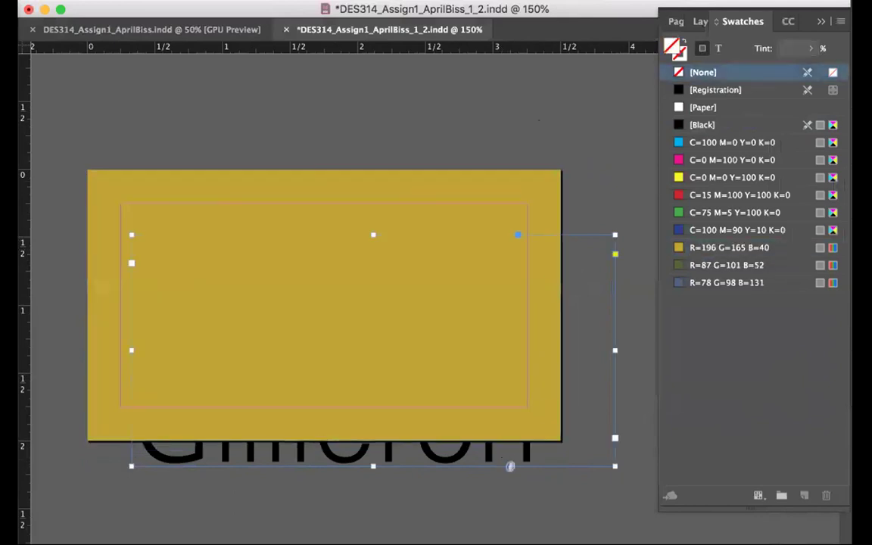
click(208, 0)
mouse_move(249, 0)
mouse_move(303, 0)
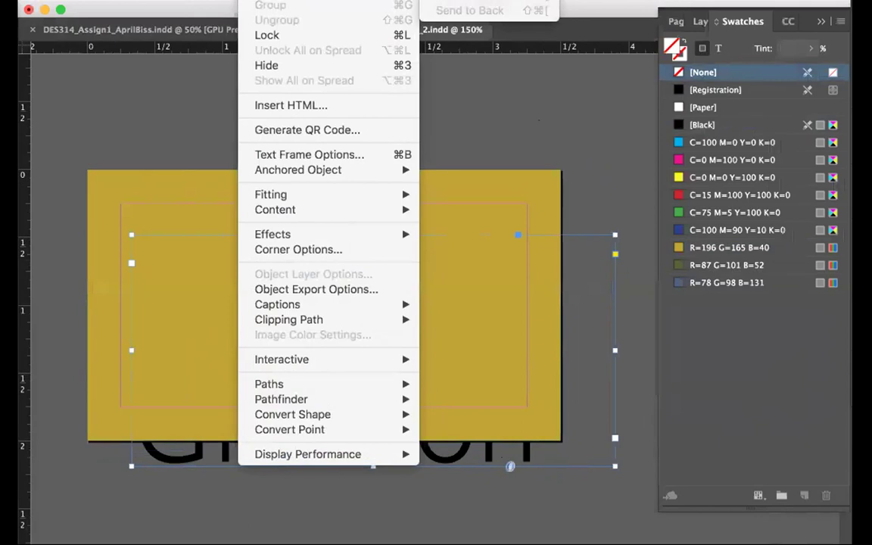
click(469, 0)
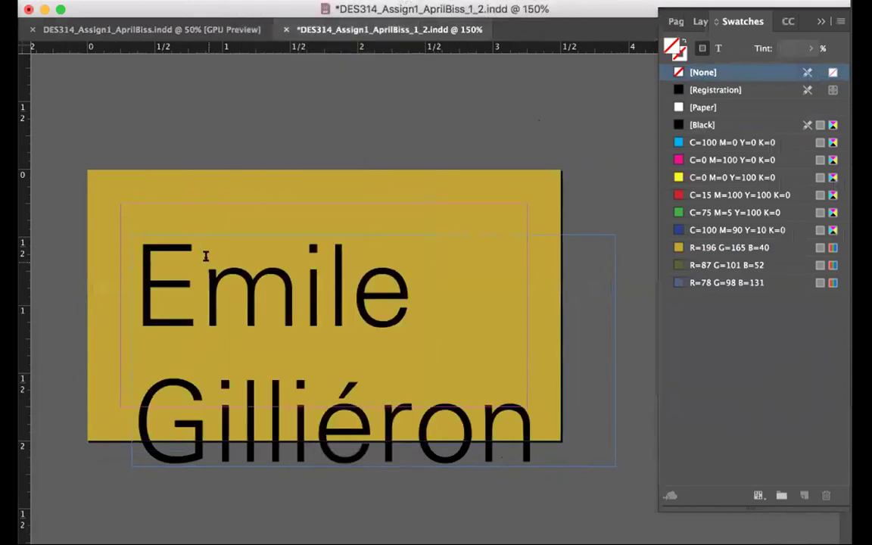
Set the name to 48 pt with tighter leading and colour it blue-grey R=78 G=98 B=131
double_click(204, 253)
key(super+a)
click(218, 0)
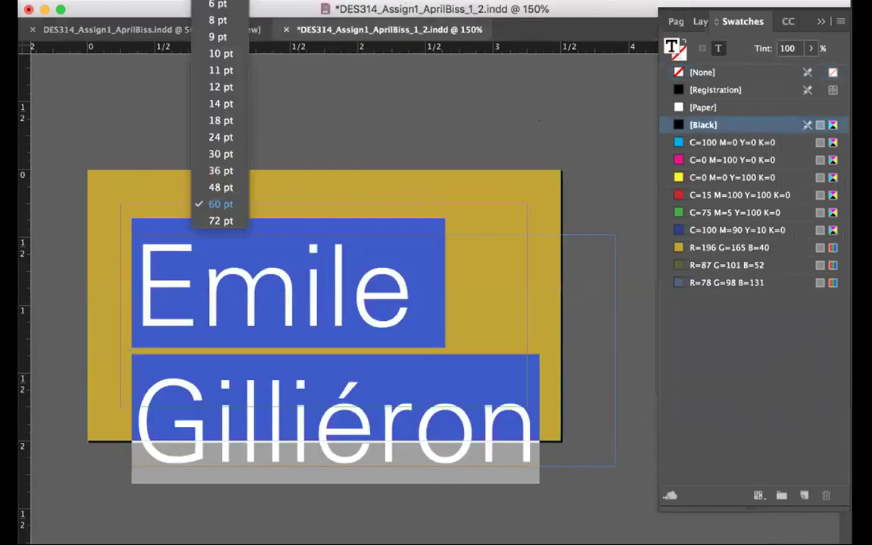
click(220, 184)
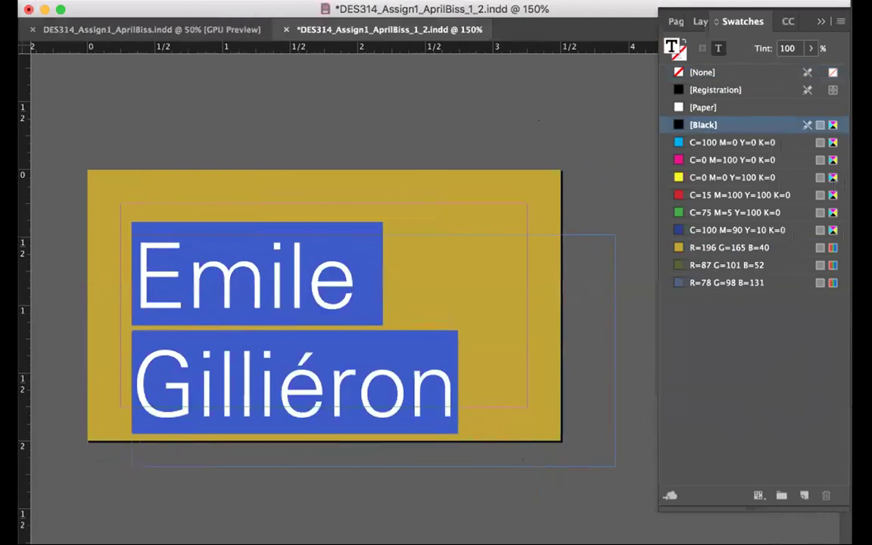
key(alt+Up)
key(alt+Up)
key(alt+Up)
key(alt+Up)
key(alt+Up)
key(alt+Up)
key(alt+Up)
key(alt+Up)
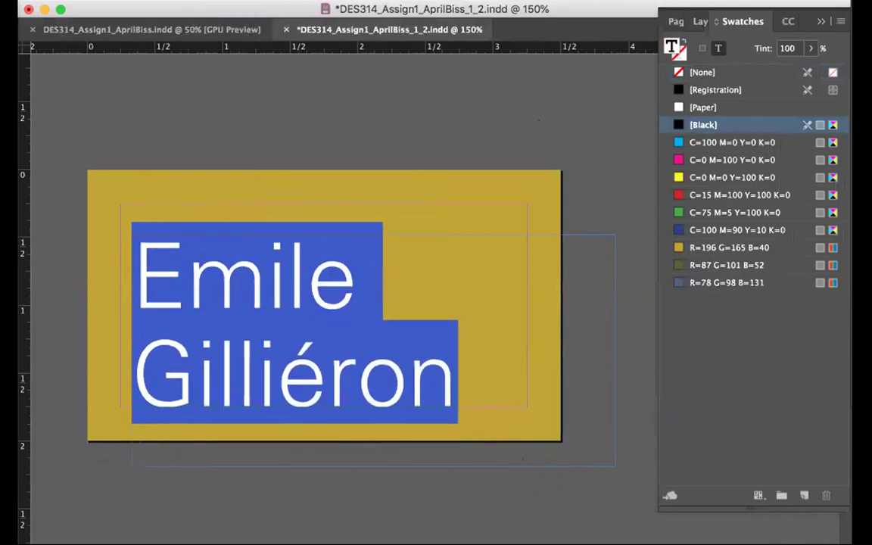
key(alt+Up)
key(alt+Up)
key(alt+Up)
key(alt+Up)
key(alt+Up)
key(alt+Up)
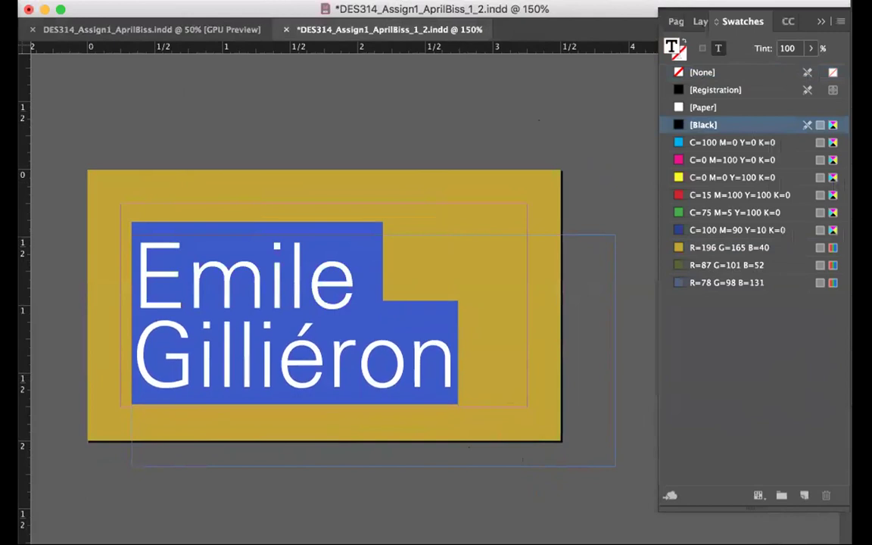
click(707, 265)
click(708, 282)
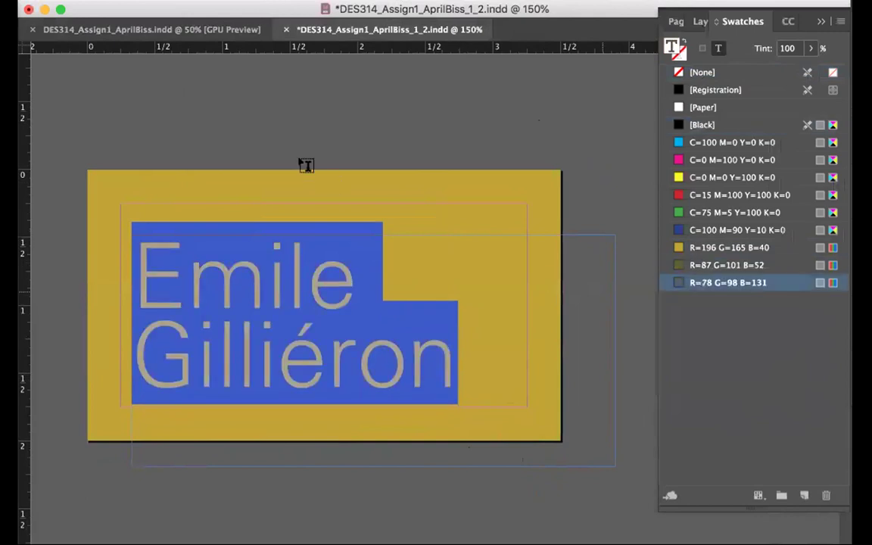
key(shift+super+a)
Move the name frame up and left into position on the card
key(Escape)
click(272, 144)
click(234, 286)
drag(233, 286, 221, 253)
drag(259, 306, 256, 305)
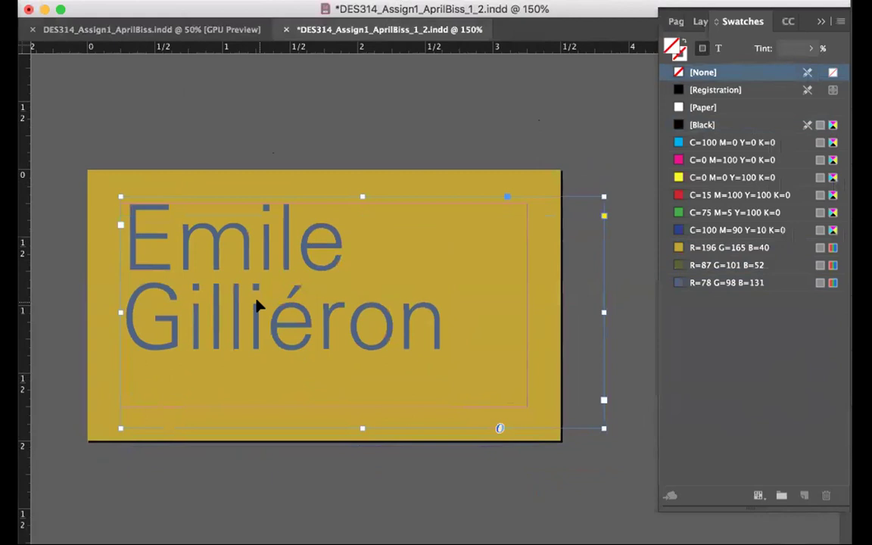
Centre-align the name text and narrow its frame to fit the card
double_click(166, 232)
key(super+a)
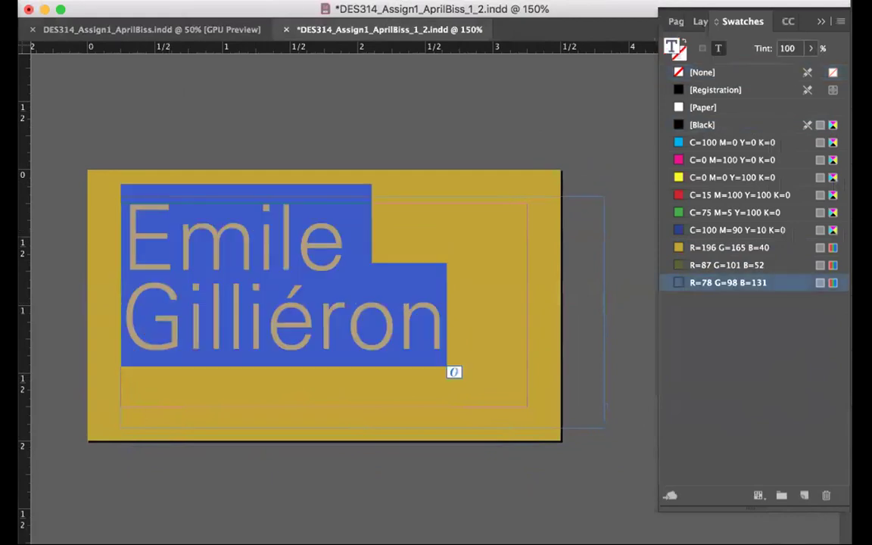
key(shift+super+c)
key(Escape)
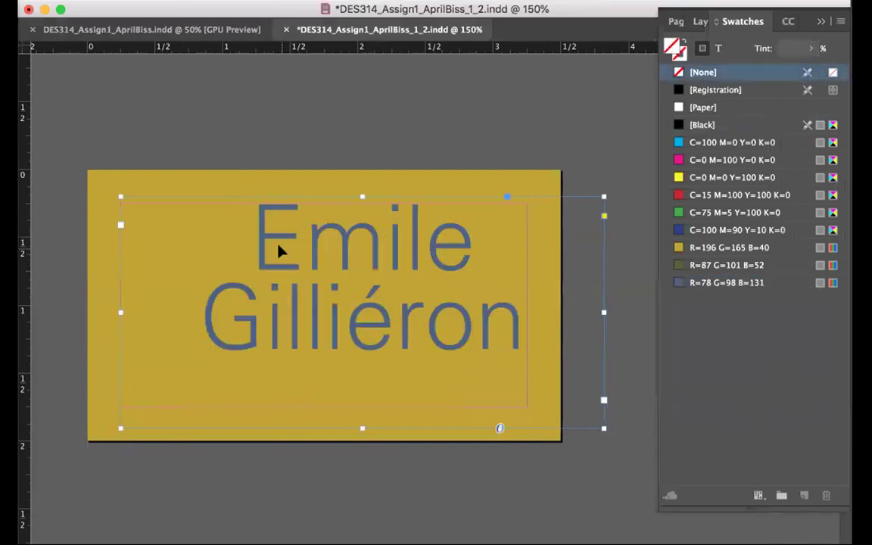
drag(604, 308, 526, 308)
key(Up)
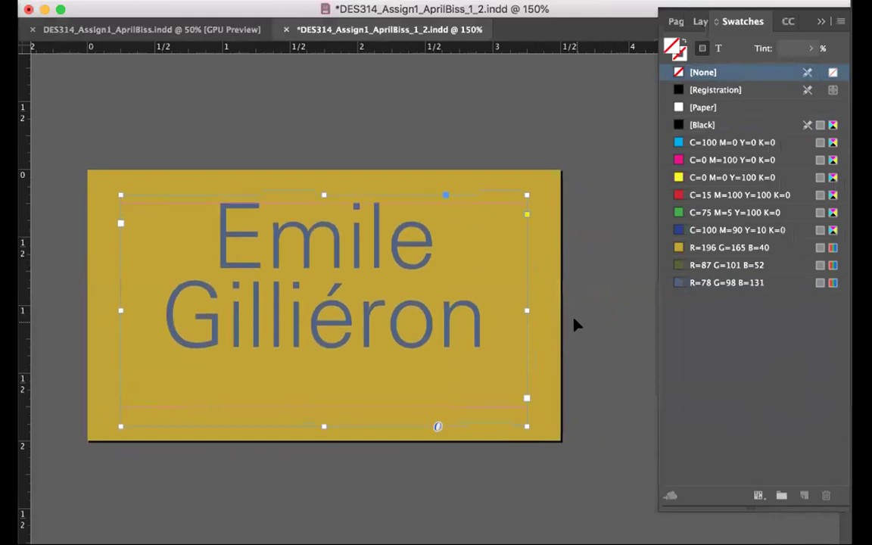
Shorten the name frame from the bottom and tighten the name's leading once more
click(575, 323)
click(326, 426)
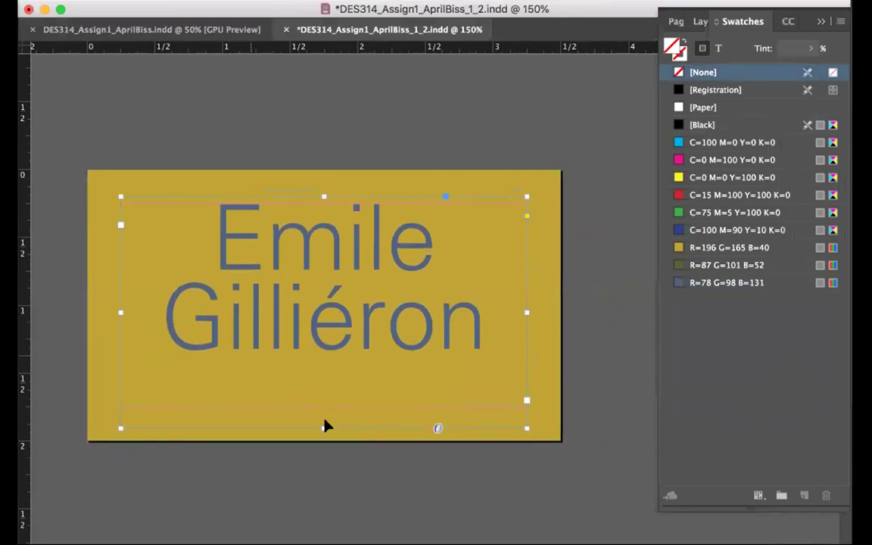
drag(326, 426, 319, 369)
click(354, 484)
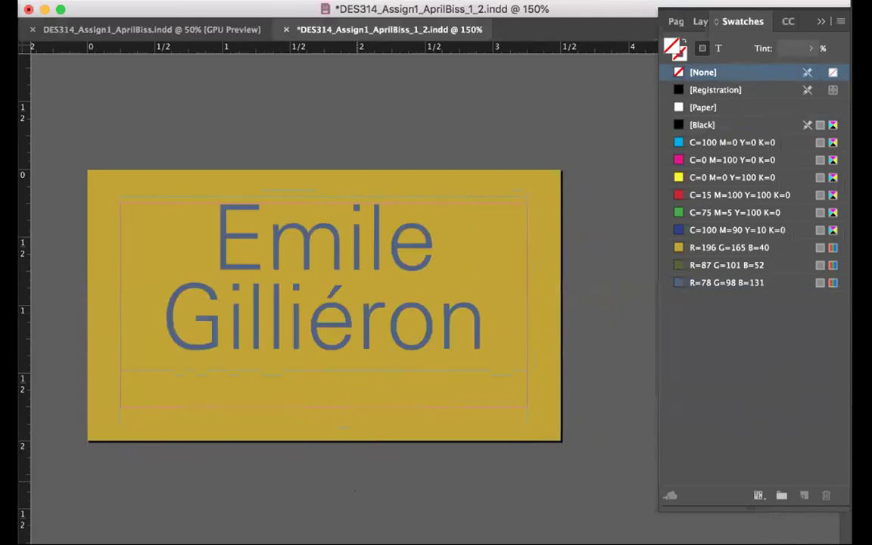
drag(241, 265, 492, 370)
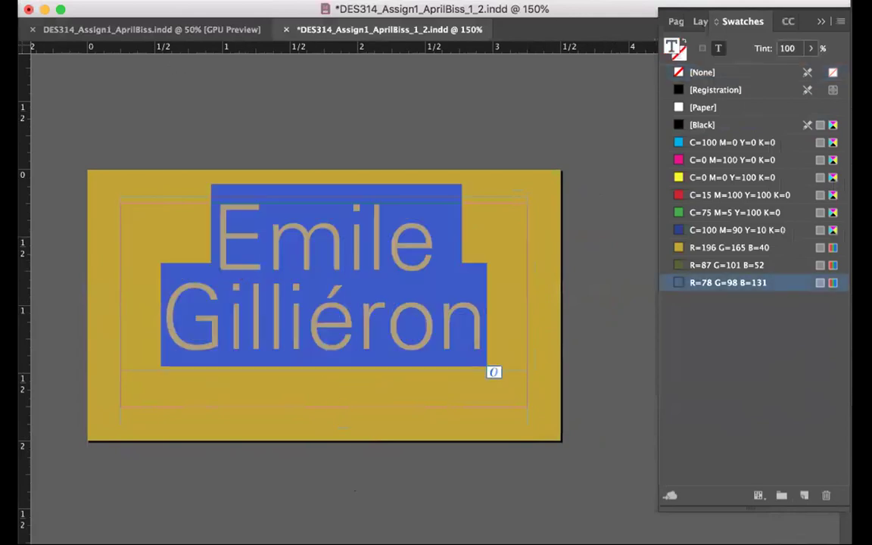
key(alt+Up)
key(alt+Up)
key(alt+Up)
key(alt+Up)
key(alt+Up)
key(alt+Up)
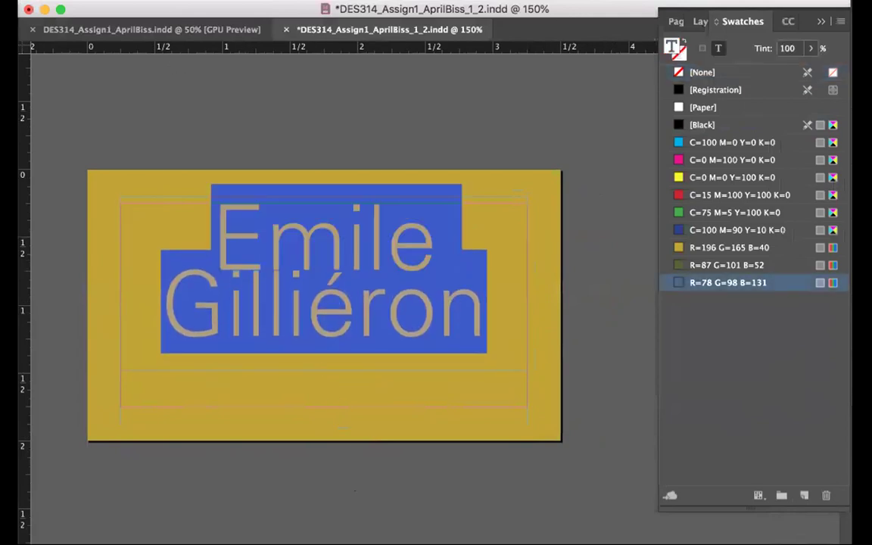
key(Escape)
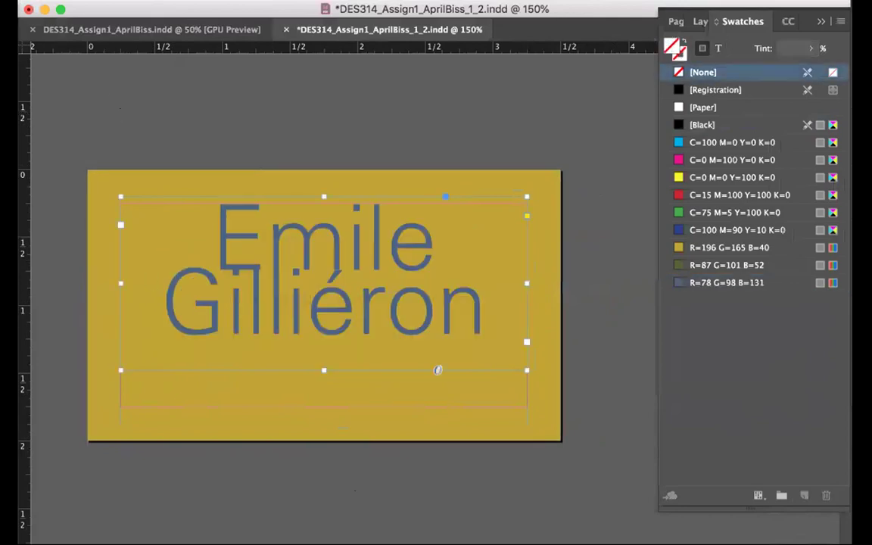
Loosen the name's leading one step so the text stops overflowing
double_click(277, 267)
key(super+a)
key(alt+Down)
key(alt+Down)
key(alt+Down)
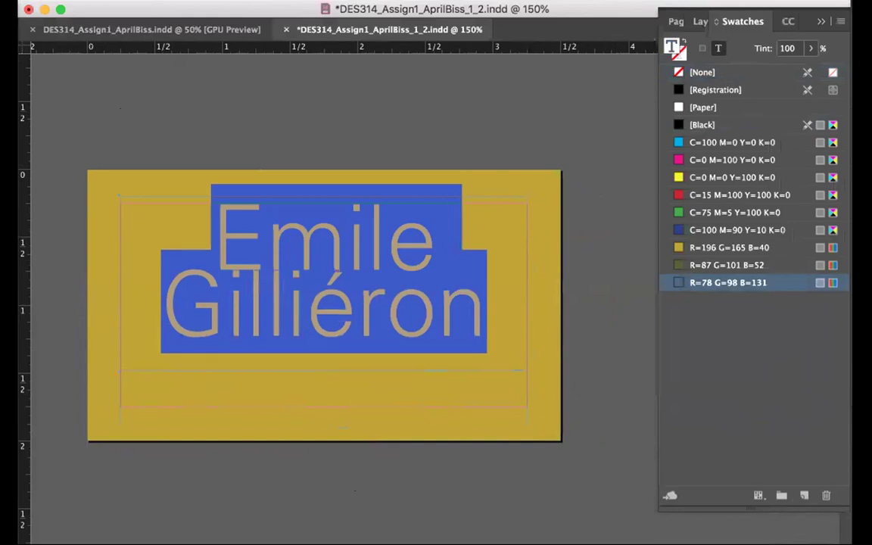
click(110, 92)
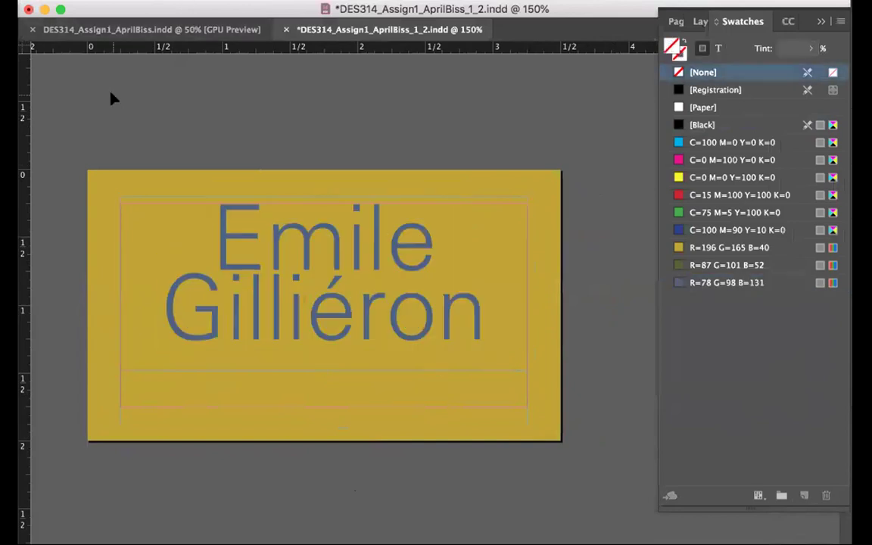
Draw a new text frame below the name and copy the contact lines from the van Gogh card
mouse_move(120, 378)
mouse_down()
mouse_move(523, 405)
mouse_move(540, 423)
mouse_up()
scroll(540, 423, up, 10)
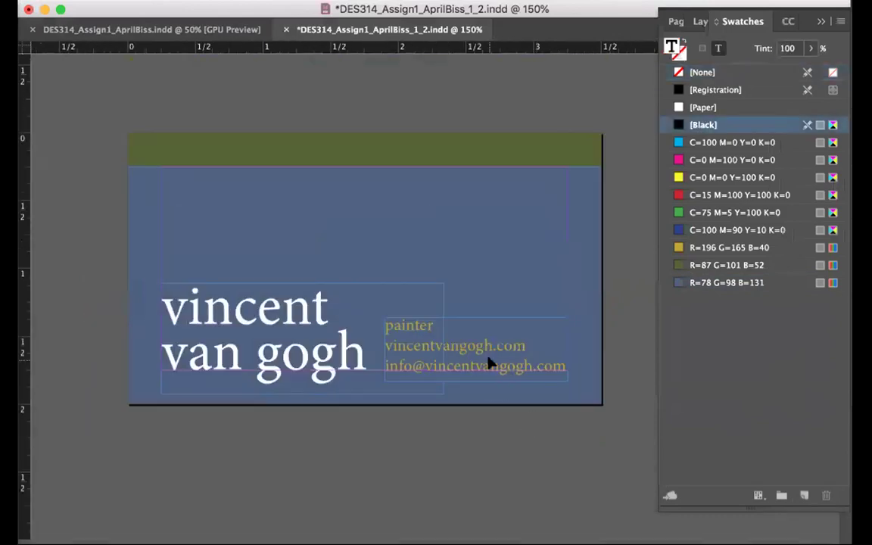
key(super+a)
scroll(511, 461, down, 10)
scroll(512, 461, up, 15)
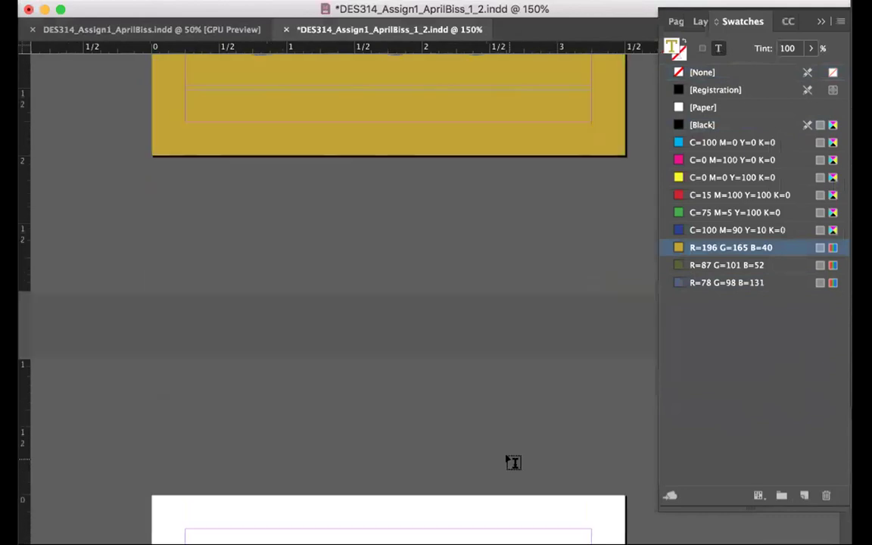
scroll(490, 454, right, 2)
scroll(491, 453, down, 5)
click(353, 334)
Colour the contact lines olive R=87 G=101 B=52, set them slightly larger in Univers, and lengthen the frame
triple_click(352, 334)
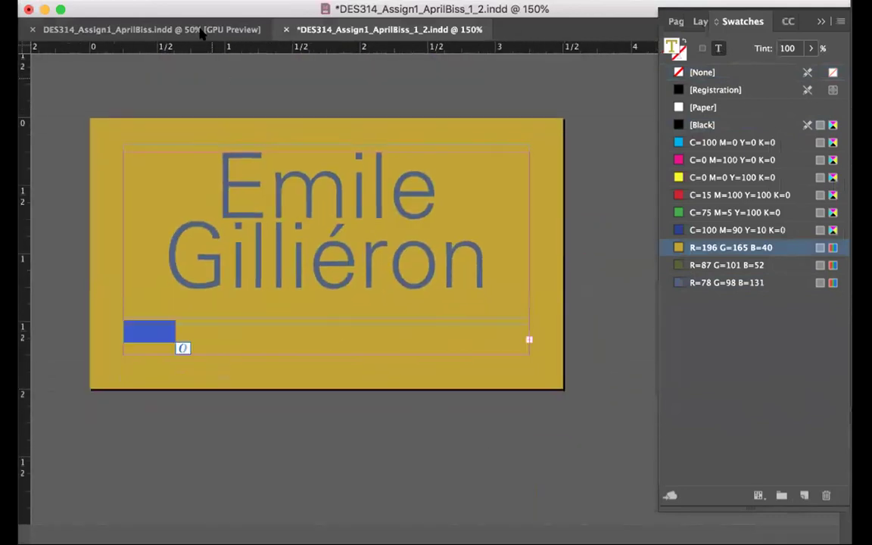
click(227, 34)
click(229, 35)
click(712, 264)
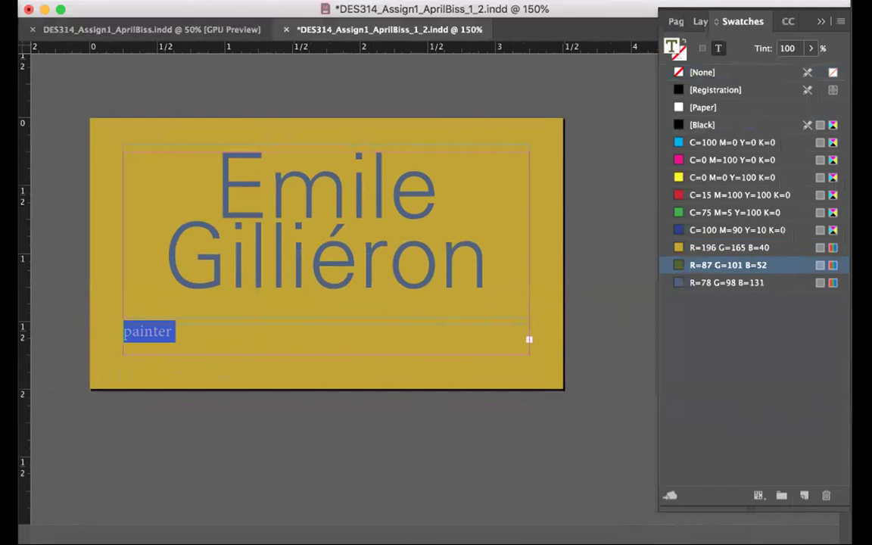
click(121, 32)
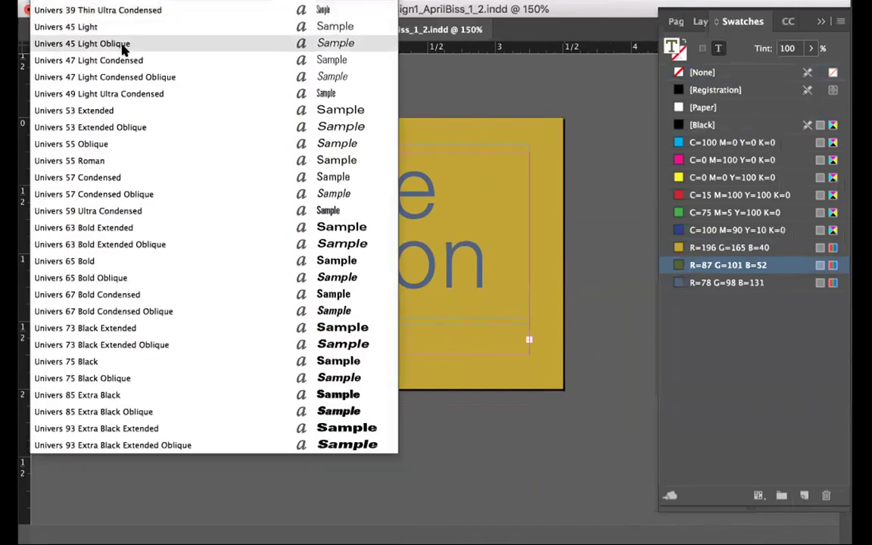
click(105, 10)
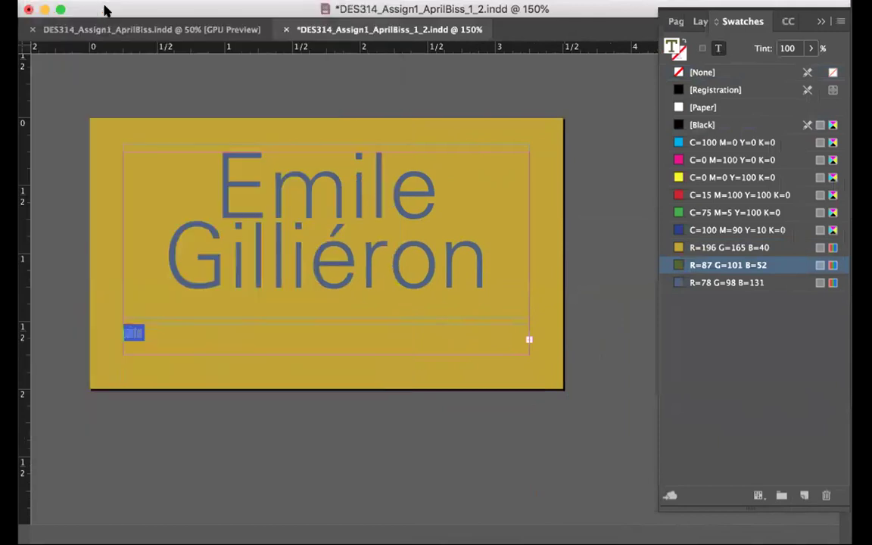
click(217, 20)
click(231, 54)
key(Escape)
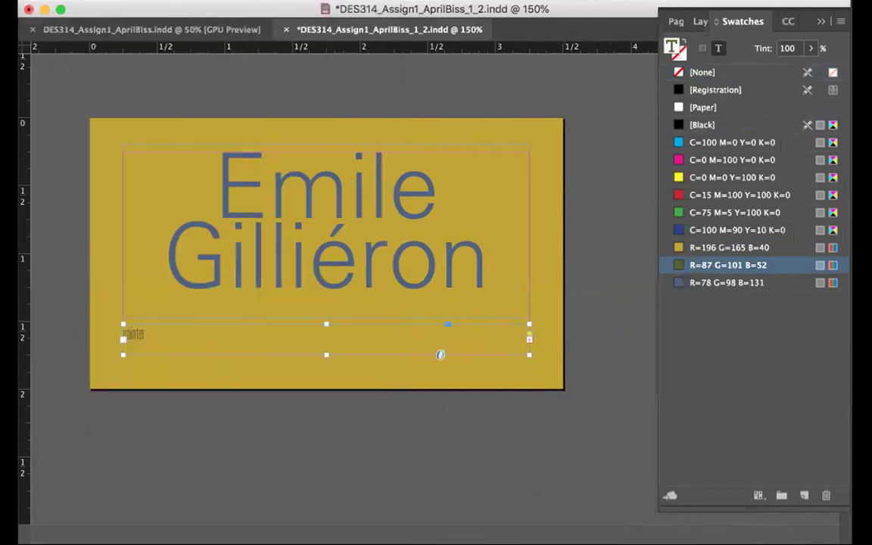
drag(326, 354, 326, 482)
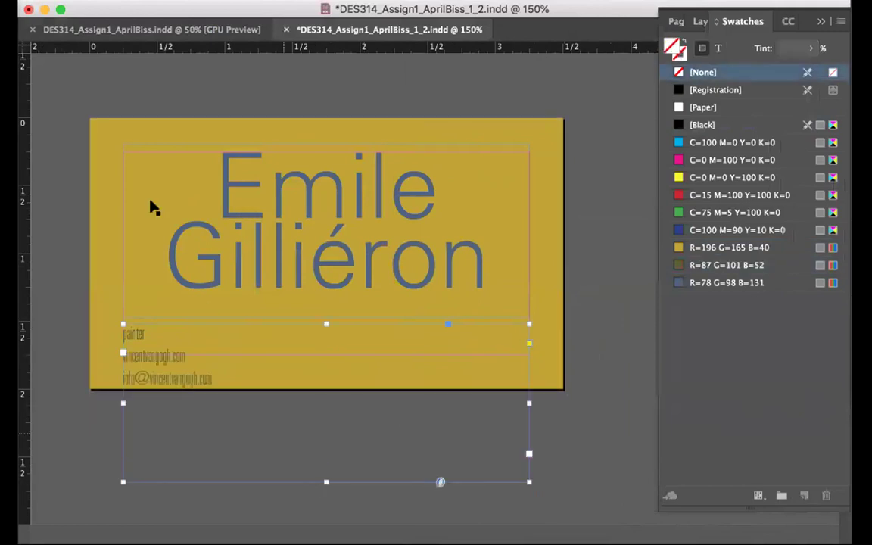
Join the painter, website and e-mail lines into one line separated by vertical bars
click(159, 331)
key(Delete)
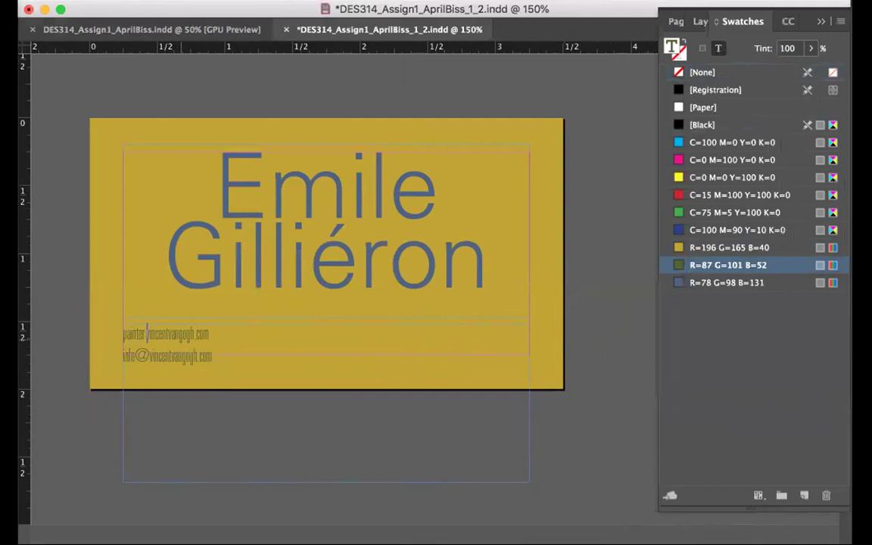
text(•)
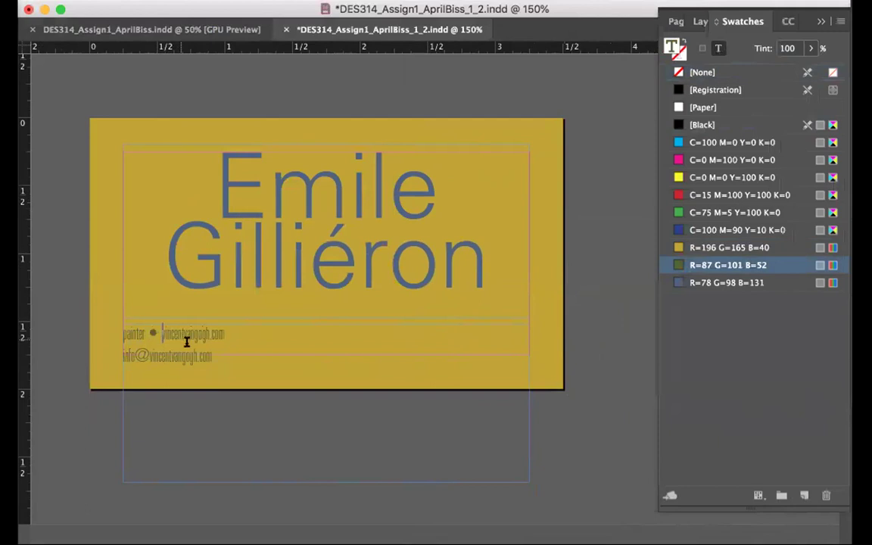
key(BackSpace)
key(BackSpace)
text(|)
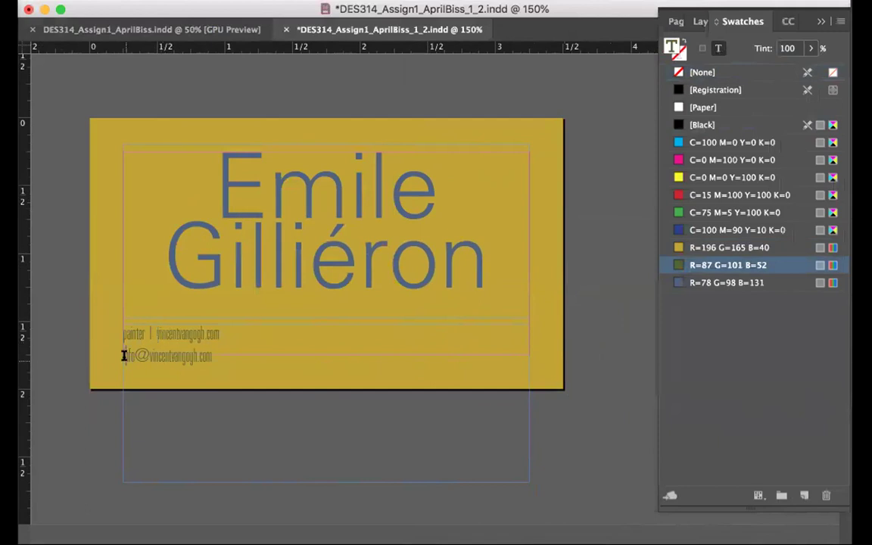
key(BackSpace)
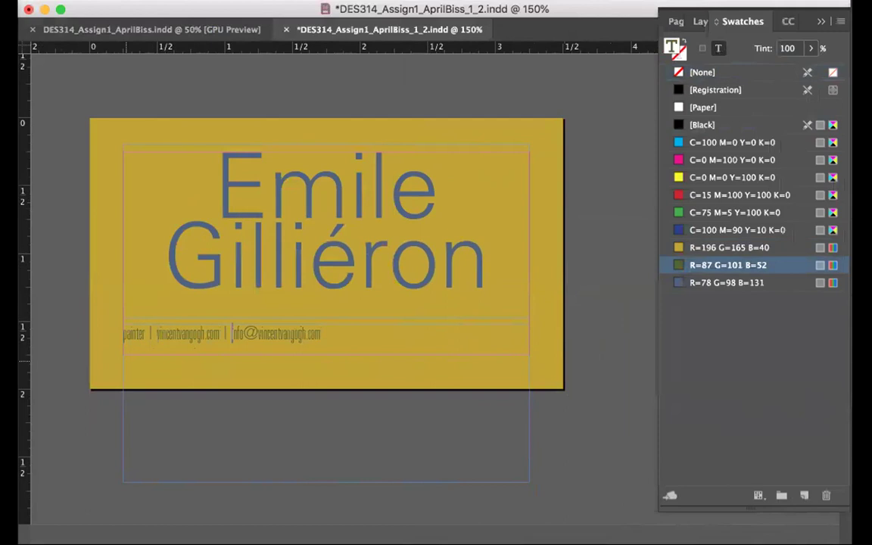
Enlarge and centre the contact line, then shorten its frame to fit inside the card
key(super+a)
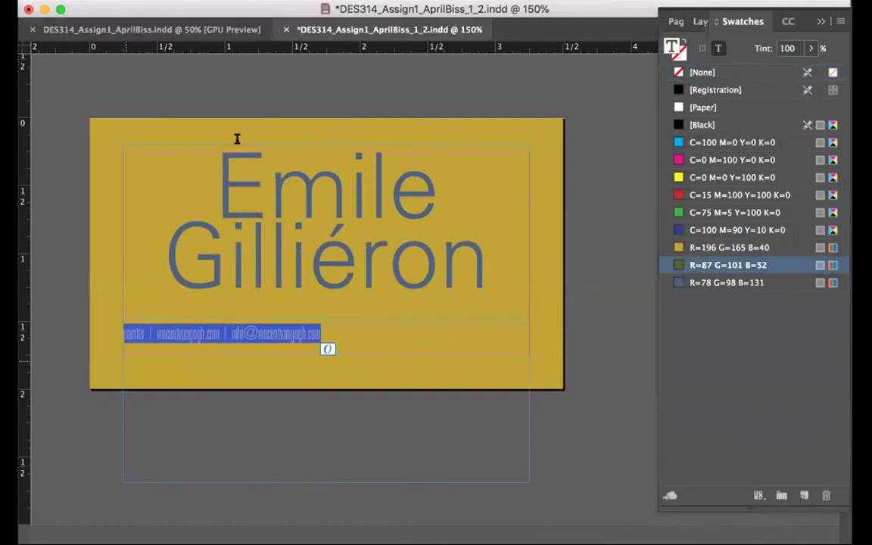
key(super+shift+period)
key(super+shift+period)
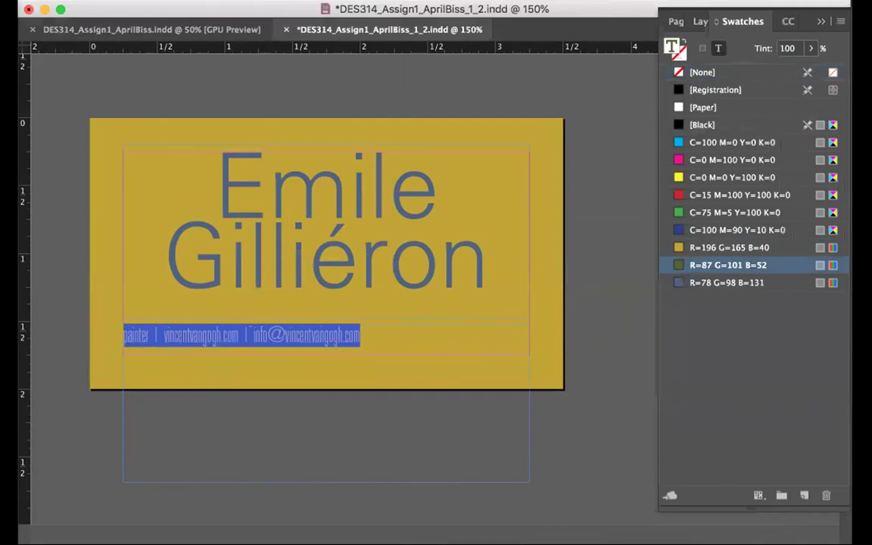
key(super+shift+c)
triple_click(355, 333)
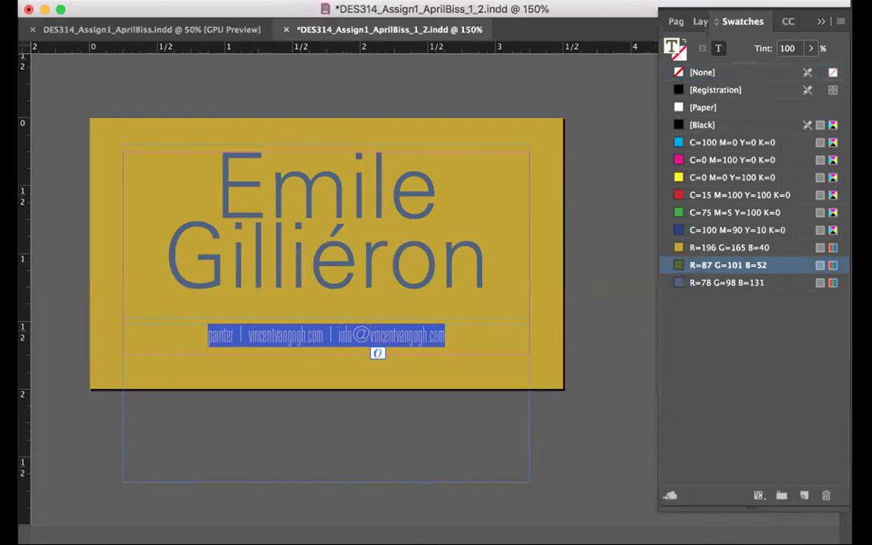
key(super+shift+period)
key(super+shift+period)
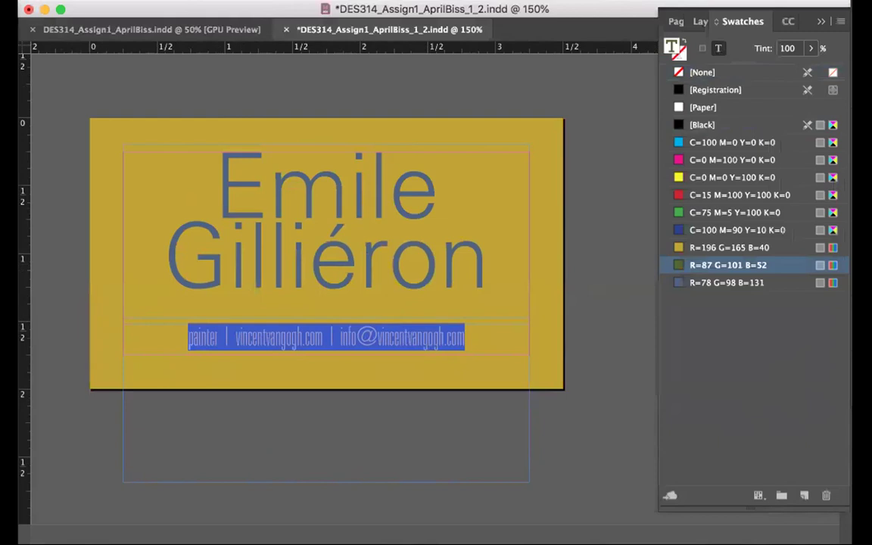
key(Escape)
drag(324, 482, 333, 383)
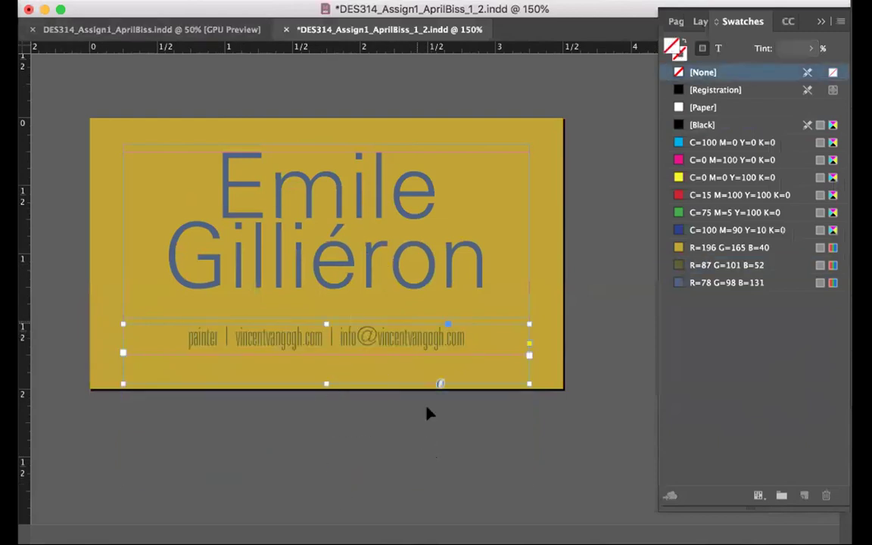
Nudge the name frame slightly downward
click(295, 168)
key(Down)
key(Down)
key(Down)
key(Down)
key(Down)
key(Down)
key(Down)
key(Down)
key(Down)
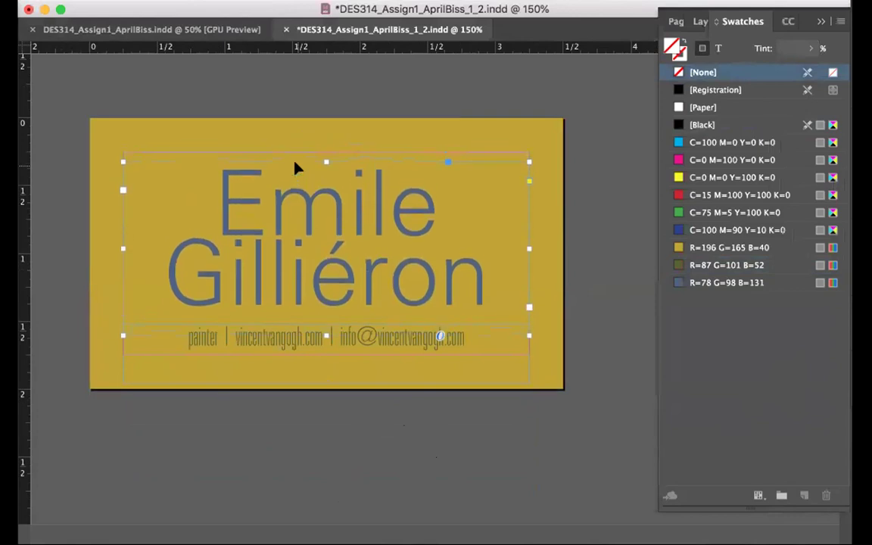
click(389, 438)
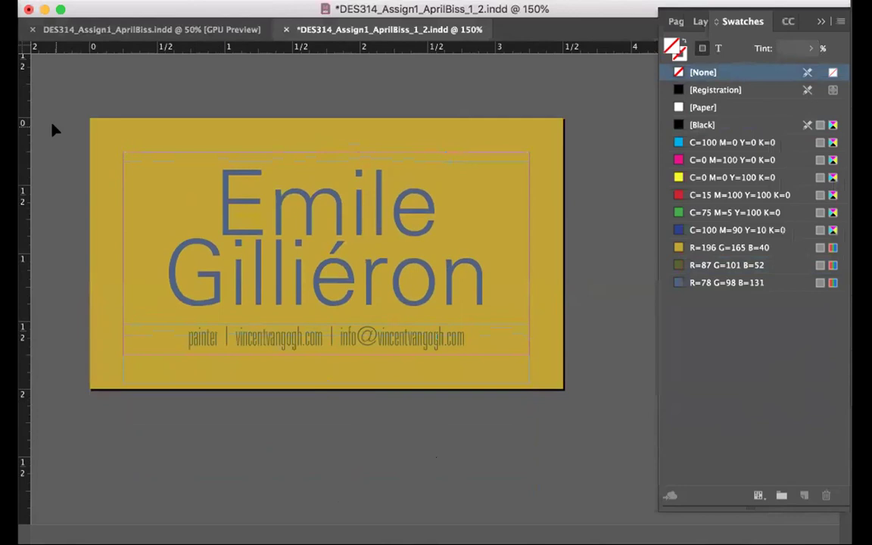
Duplicate the yellow card rectangle, fill the copy dark olive green and tilt it about 20°
click(99, 149)
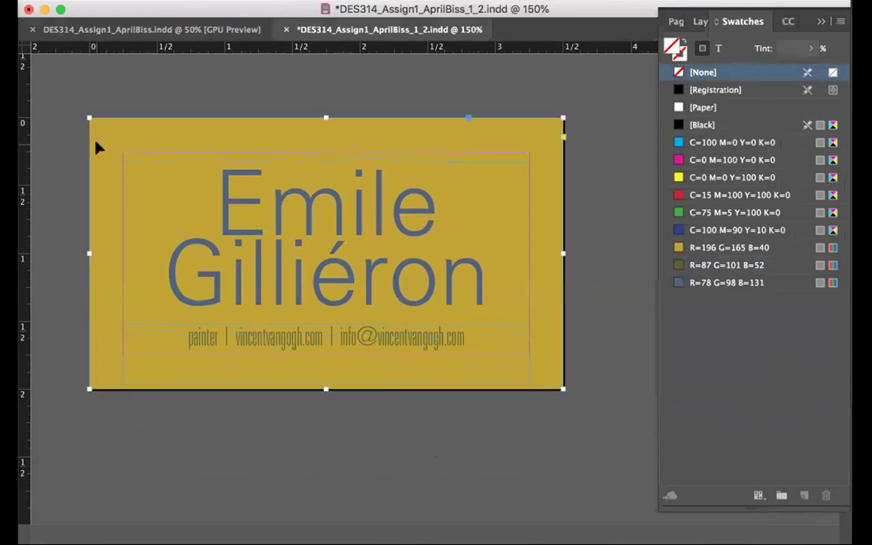
key(super+shift+a)
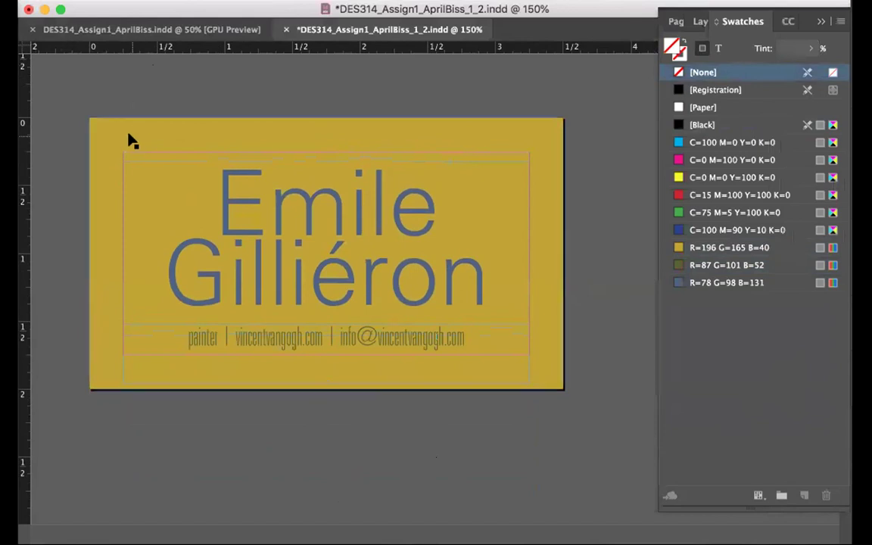
click(129, 138)
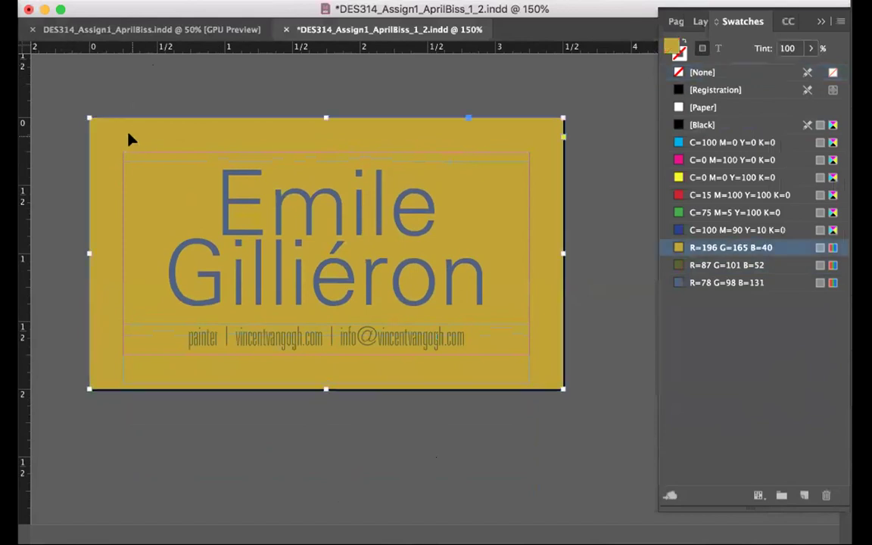
key(super+shift+a)
click(125, 147)
key(super+v)
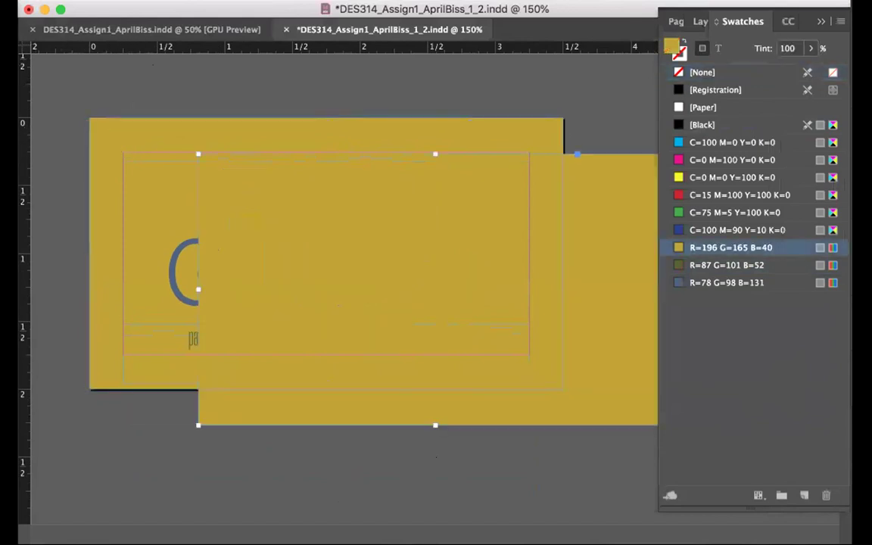
click(697, 265)
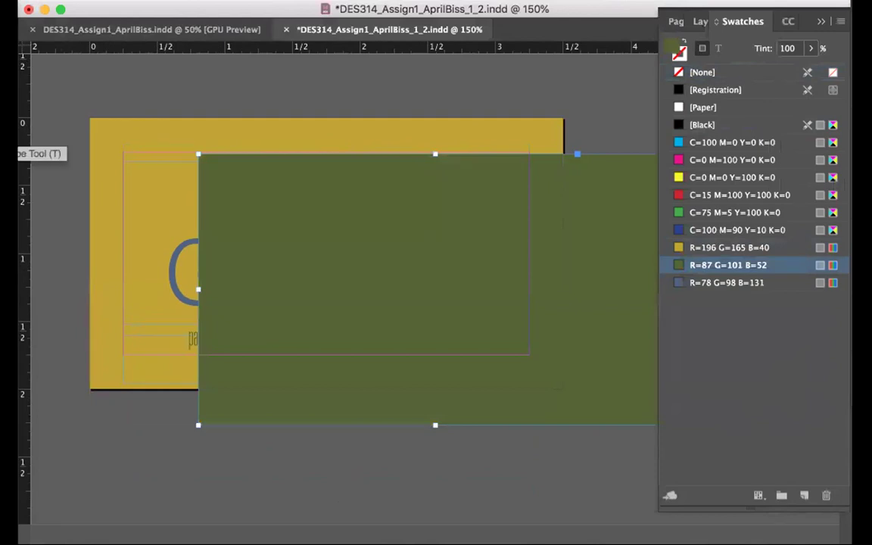
drag(189, 148, 146, 191)
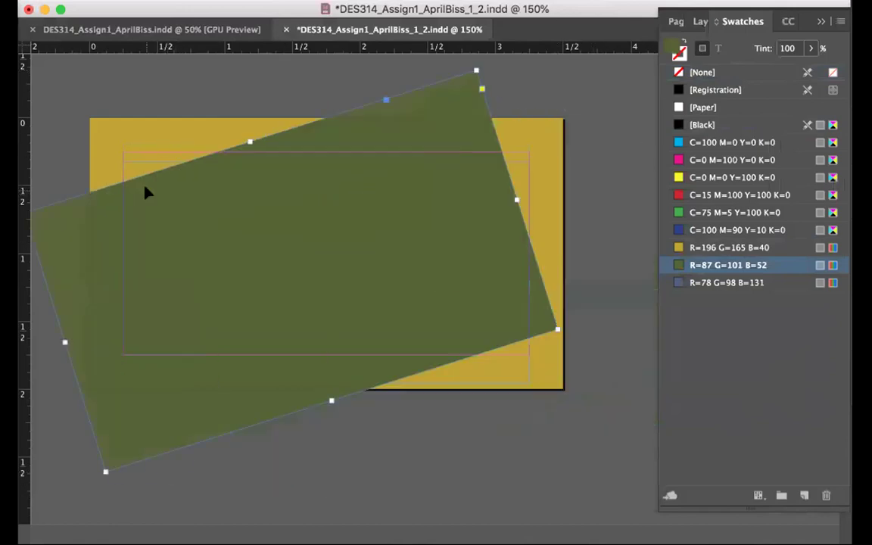
Send the green rectangle to the back, behind the yellow card
click(162, 0)
mouse_move(326, 0)
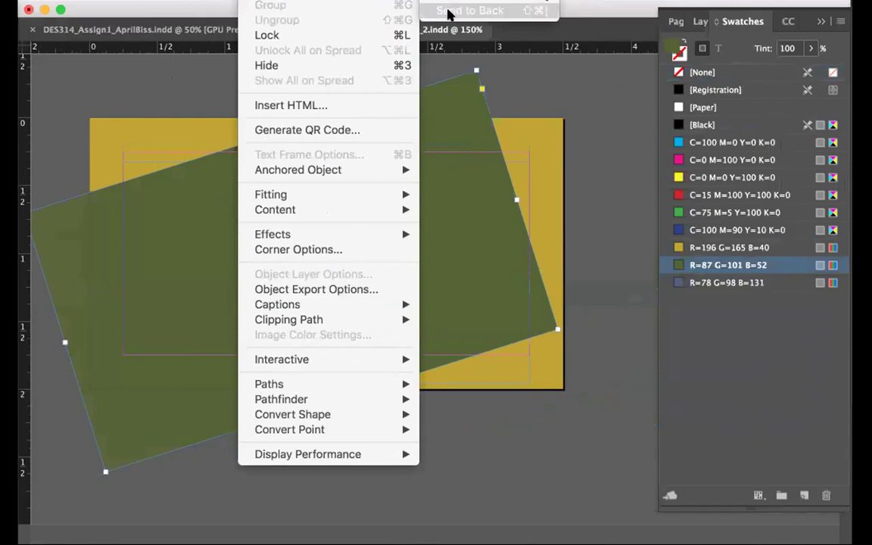
click(469, 10)
Narrow the yellow rectangle, shift the green one right, and rotate the yellow about 16.5°
click(492, 119)
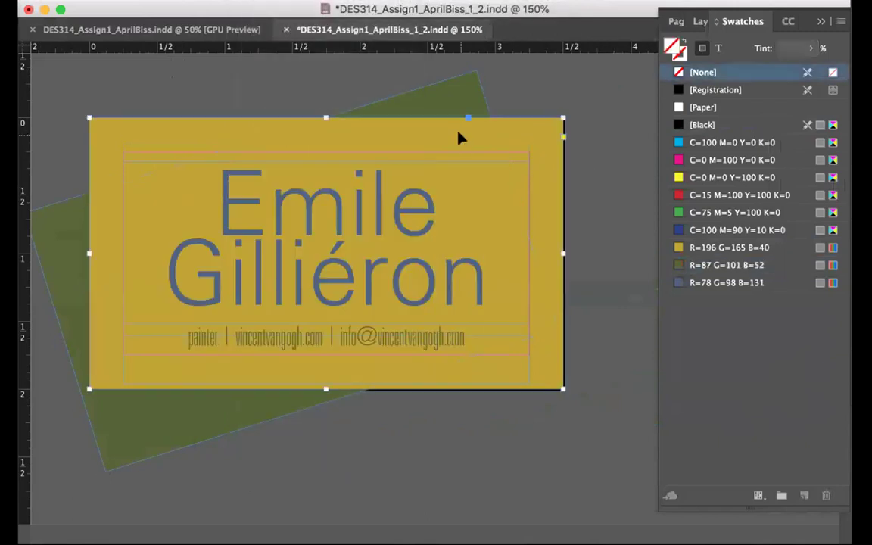
drag(563, 252, 469, 252)
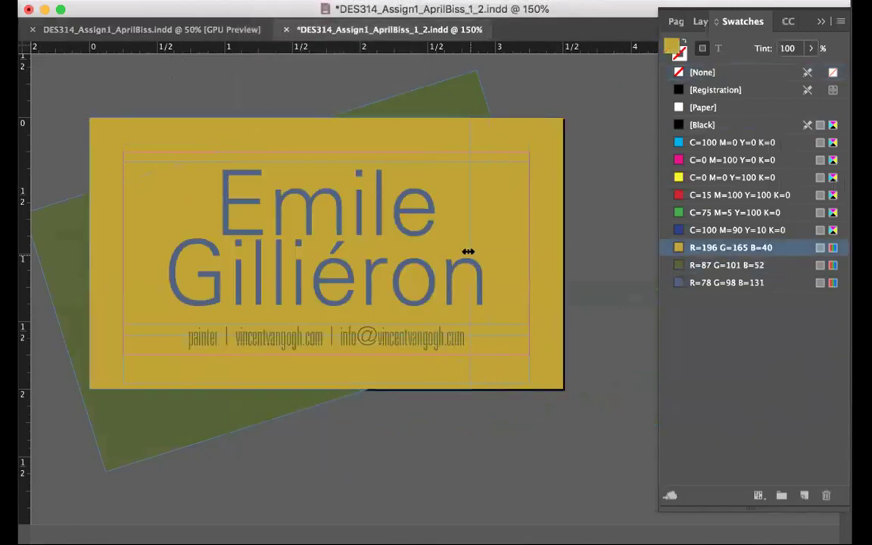
click(541, 423)
drag(566, 302, 598, 316)
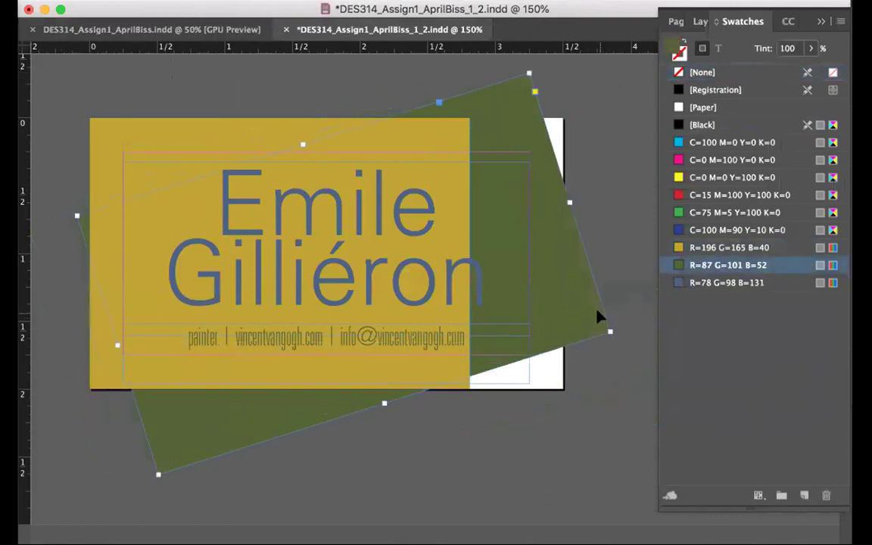
click(155, 140)
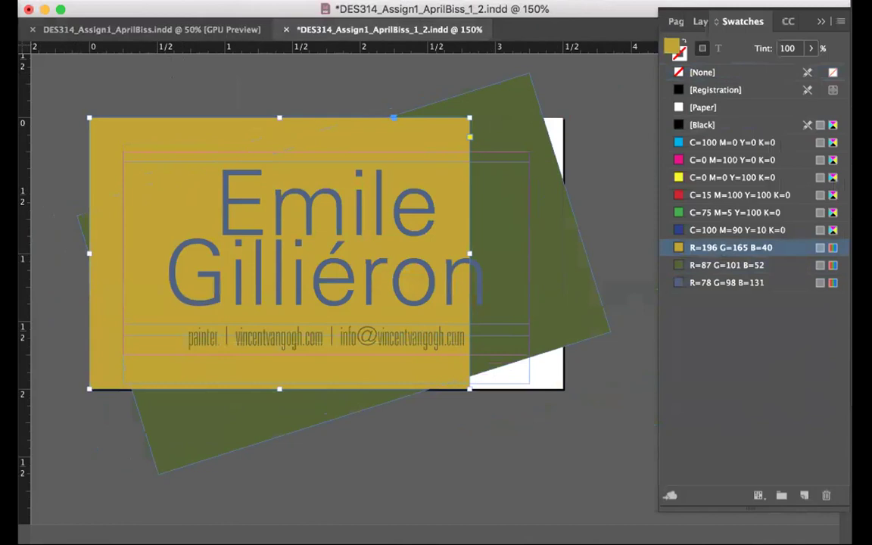
drag(73, 100, 47, 180)
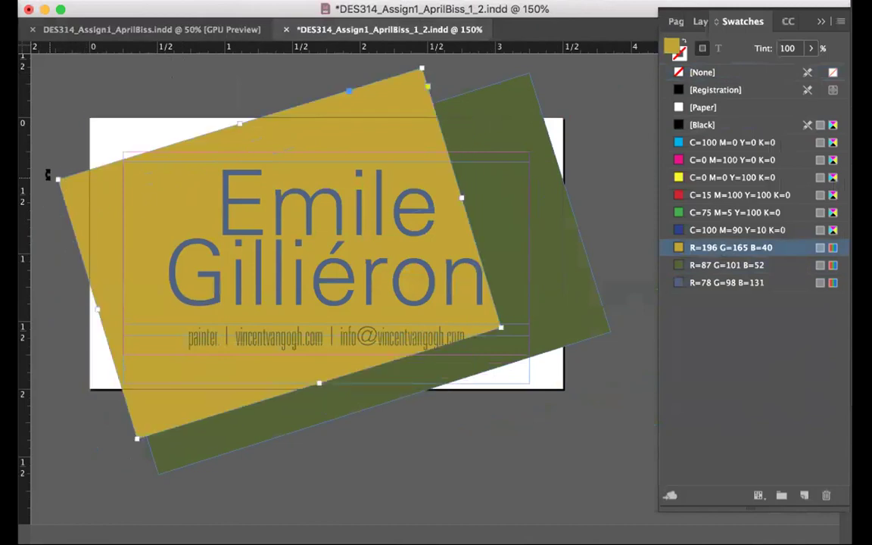
click(298, 454)
Scale up both tilted rectangles together, then shift the green and yellow shapes over the white corners
click(391, 129)
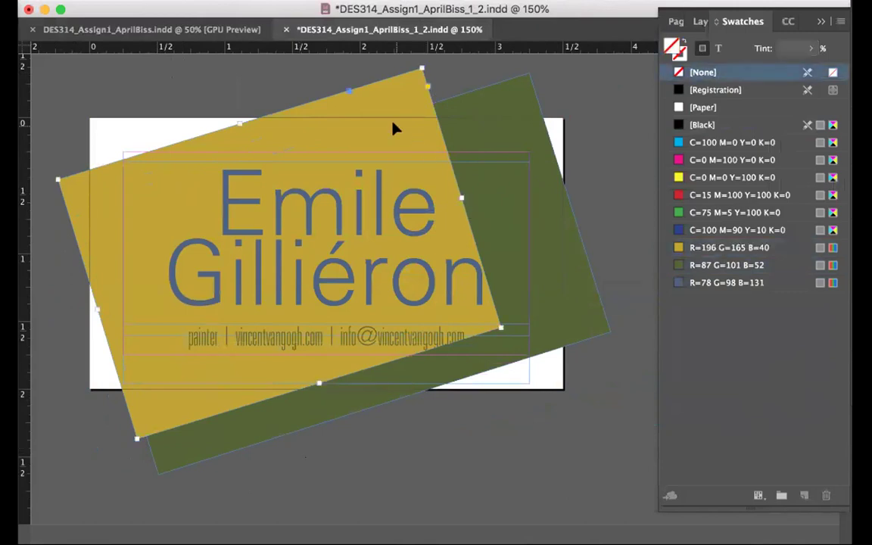
shift+click(484, 101)
drag(62, 477, 238, 410)
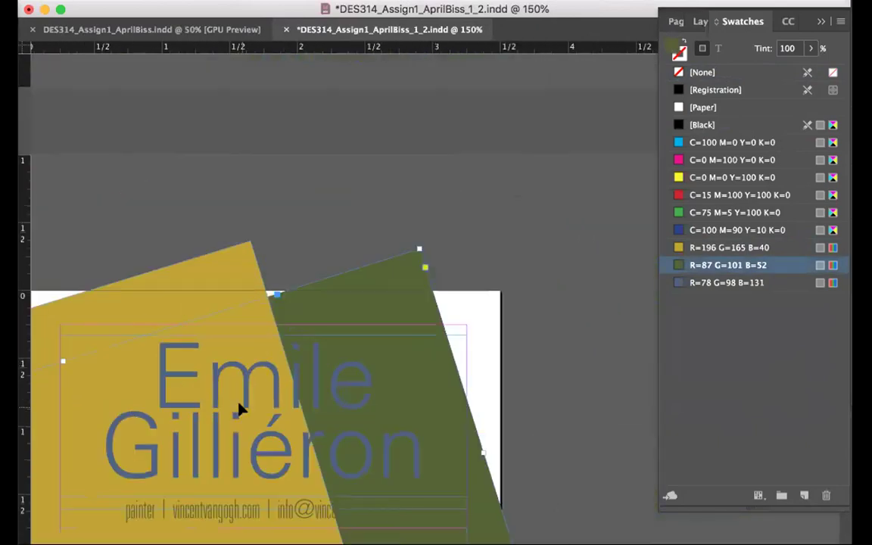
drag(257, 435, 307, 421)
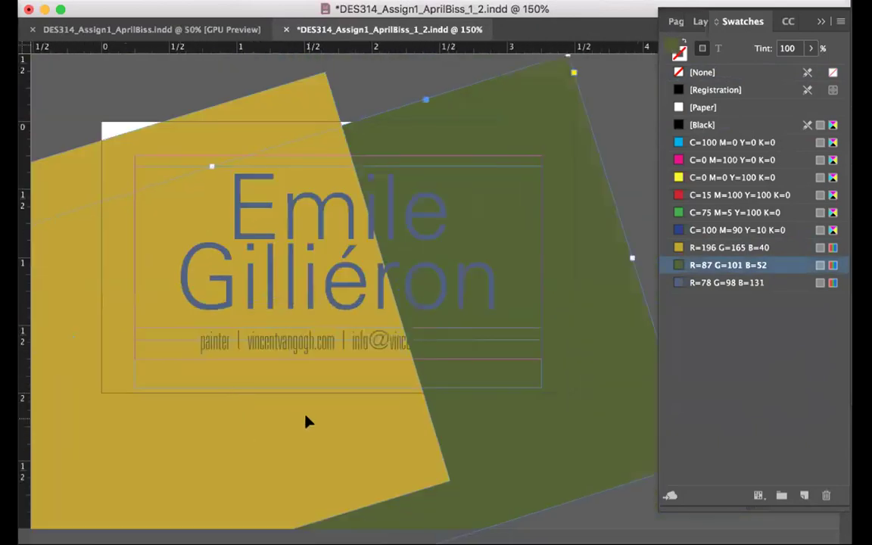
drag(492, 438, 496, 381)
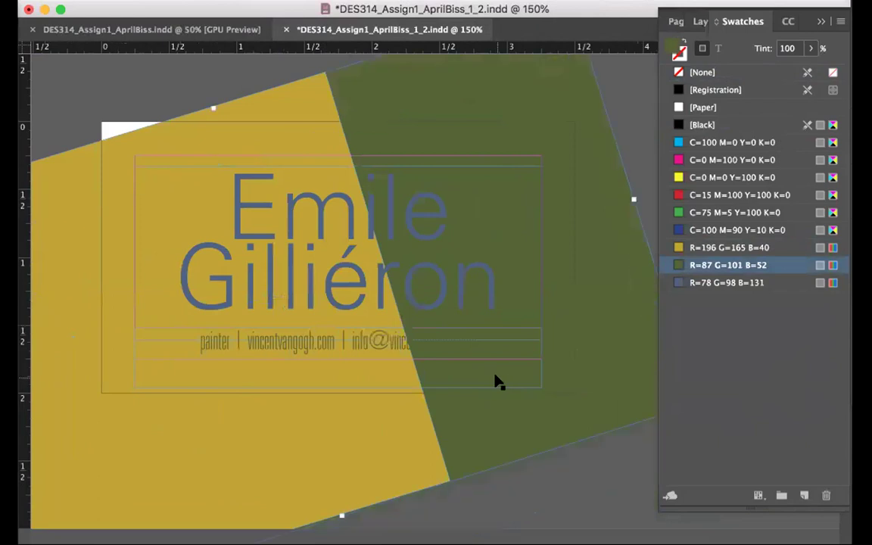
click(534, 367)
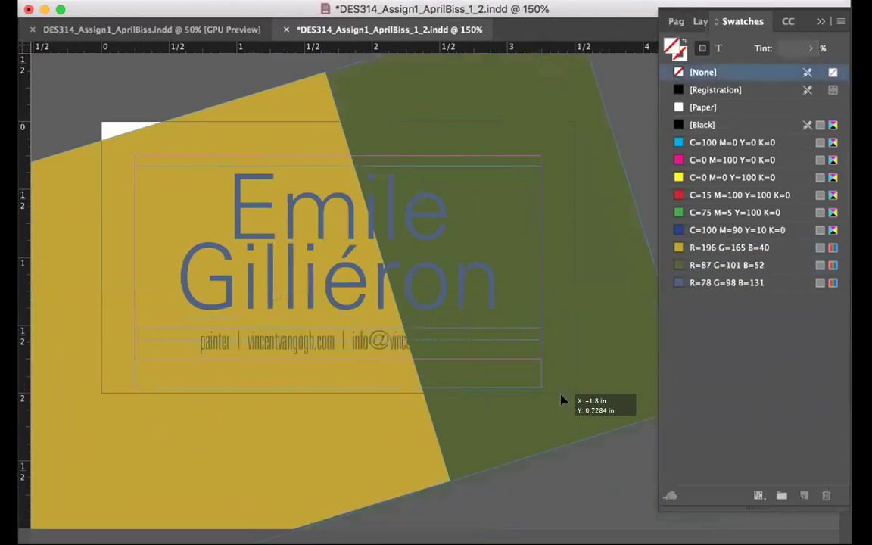
drag(560, 399, 565, 385)
drag(376, 488, 380, 499)
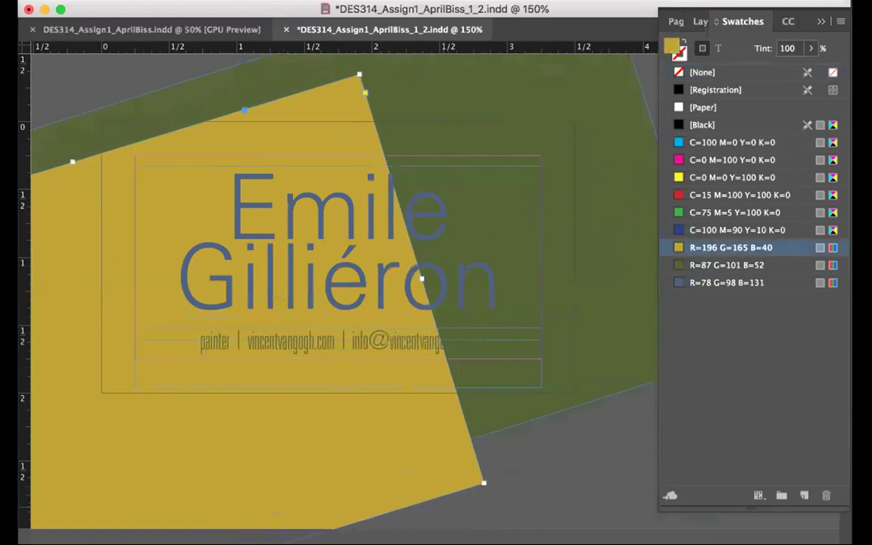
Recolour the tilted rectangle blue and send a yellow-filled name frame to the back
key(super+shift+a)
click(217, 135)
click(727, 283)
click(445, 266)
click(731, 249)
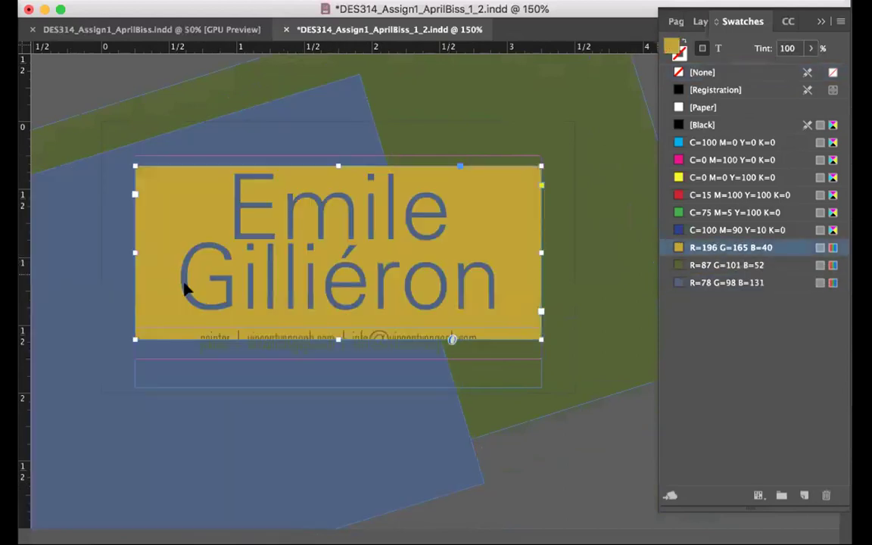
key(super+shift+bracketleft)
Colour the name text yellow and the contact line gold (R=196 G=165 B=40)
click(303, 226)
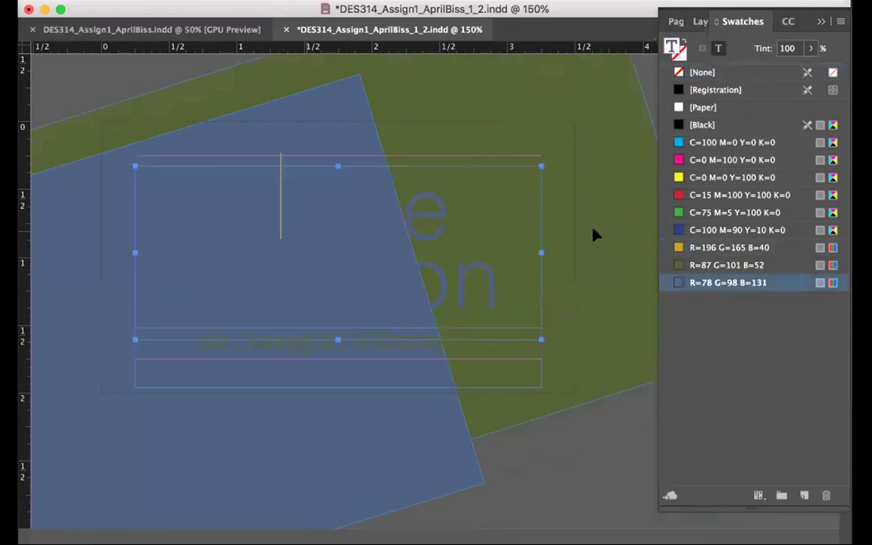
key(super+a)
click(719, 248)
click(352, 254)
key(Right)
key(Right)
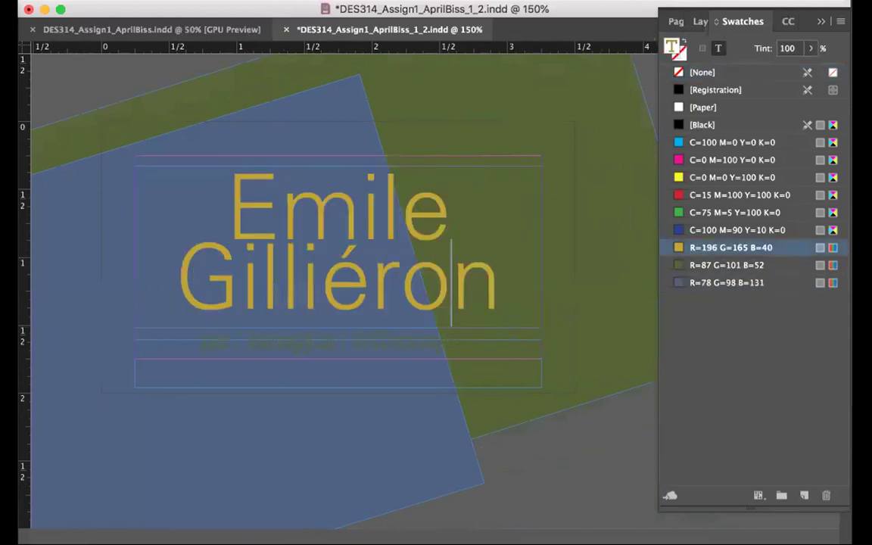
triple_click(232, 338)
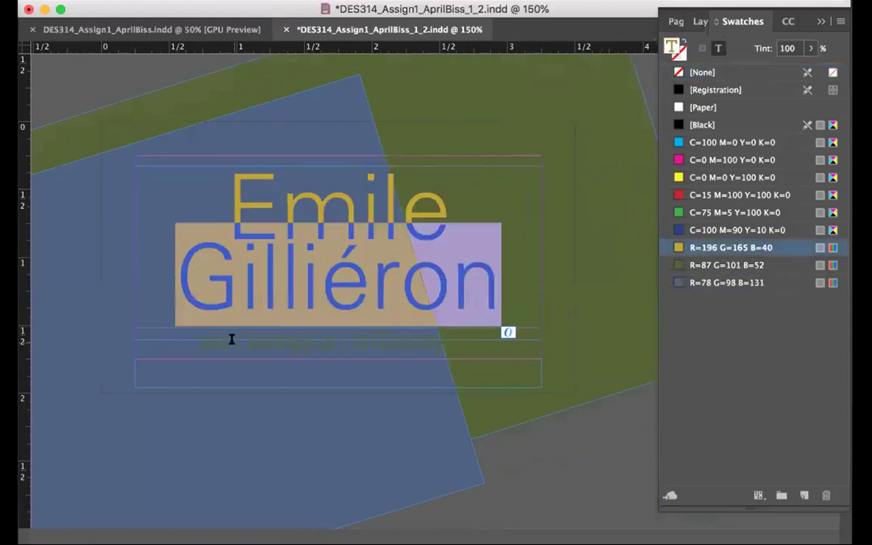
triple_click(363, 359)
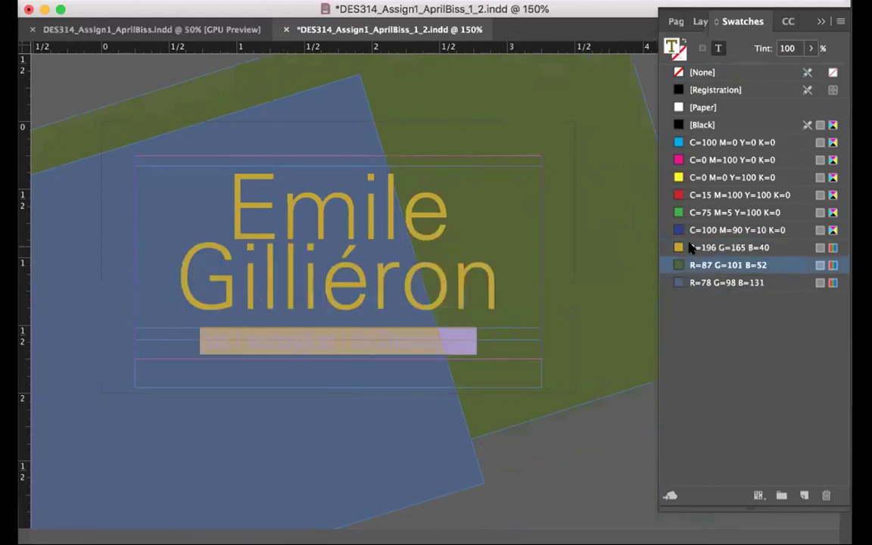
click(691, 249)
key(Escape)
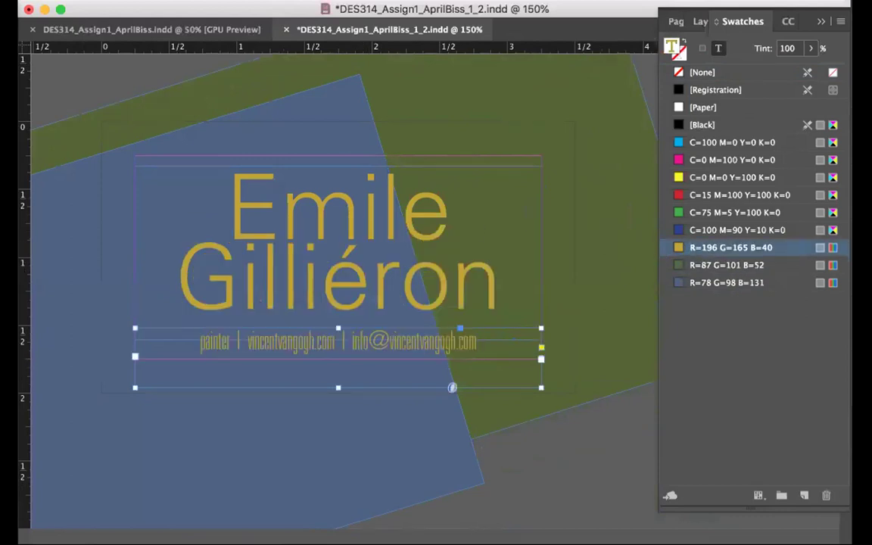
Copy the dark grey, orange and beige squares from the palette document
click(151, 30)
click(100, 299)
shift+click(289, 292)
shift+click(465, 295)
key(ctrl+c)
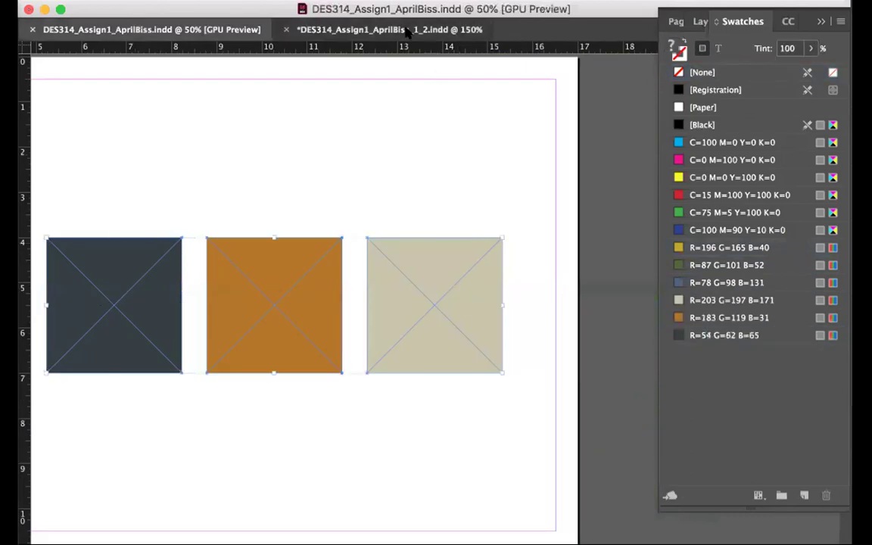
Paste the palette squares into the card document to import their swatches, then remove them
key(ctrl+grave)
key(ctrl+v)
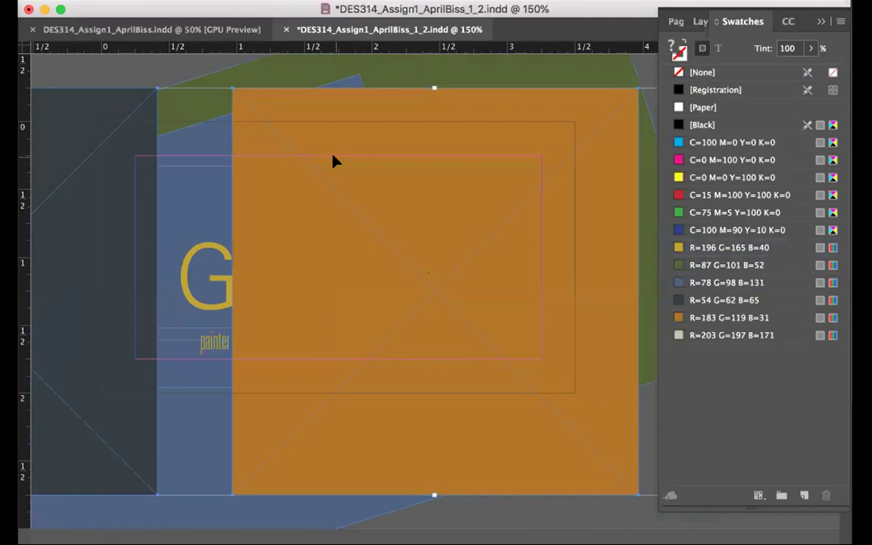
key(ctrl+z)
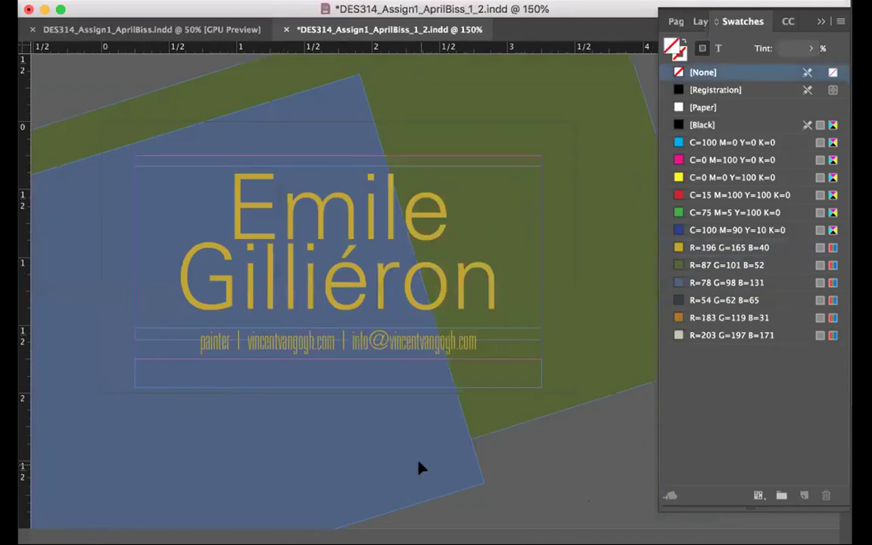
Fill the blue background shape beige and the green shape orange
click(424, 454)
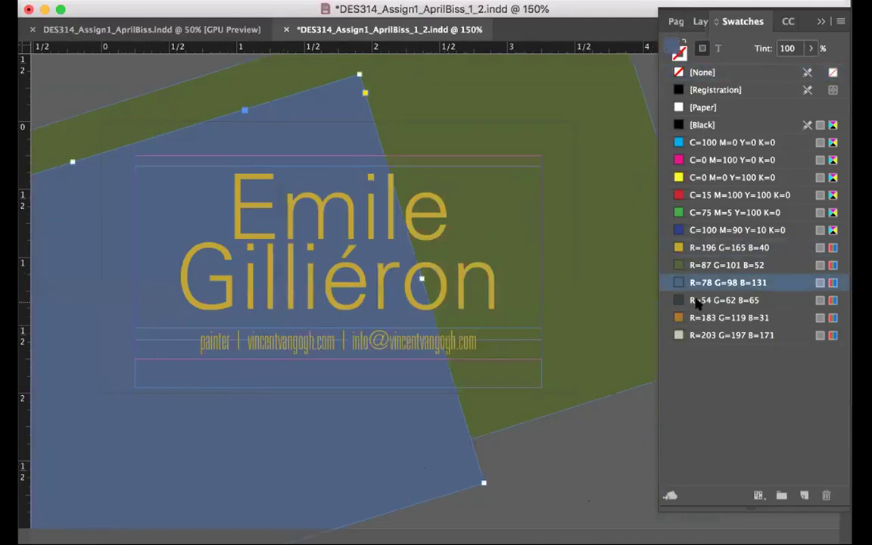
click(691, 334)
click(603, 347)
click(707, 318)
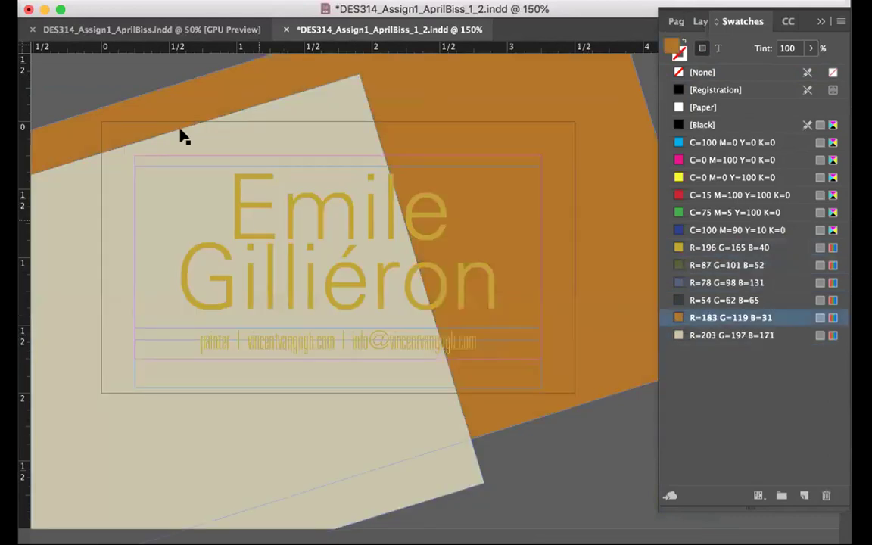
Colour the name and contact line text dark grey (R=54 G=62 B=65)
double_click(258, 230)
key(super+a)
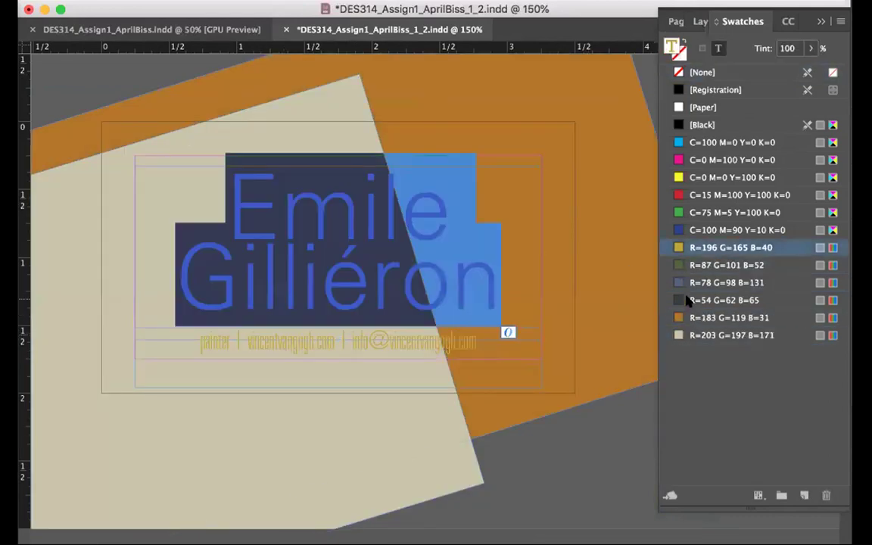
click(704, 299)
click(432, 344)
key(super+a)
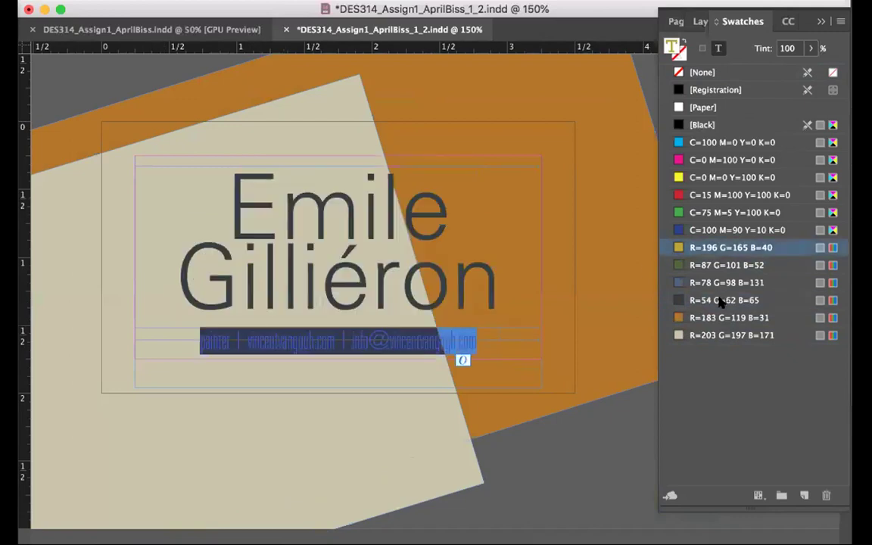
click(722, 300)
key(Escape)
Shift the beige shape slightly right and up, then view the card in Preview mode
click(445, 462)
drag(470, 481, 527, 460)
click(520, 508)
drag(26, 438, 61, 427)
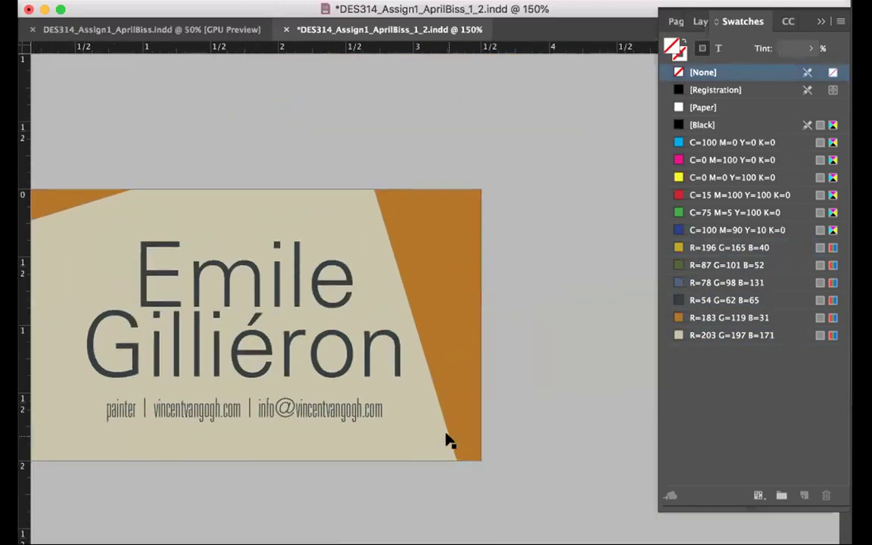
Check the name text colour and save the business card document
click(380, 325)
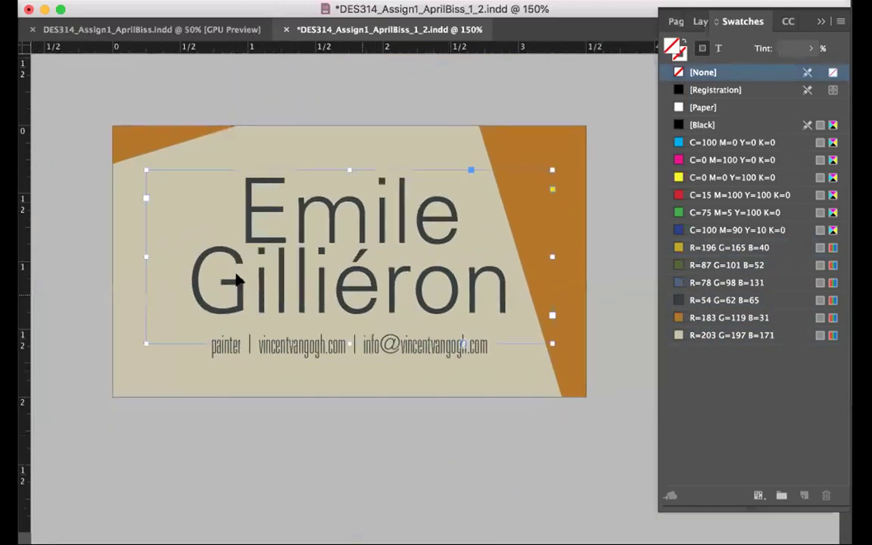
key(super+a)
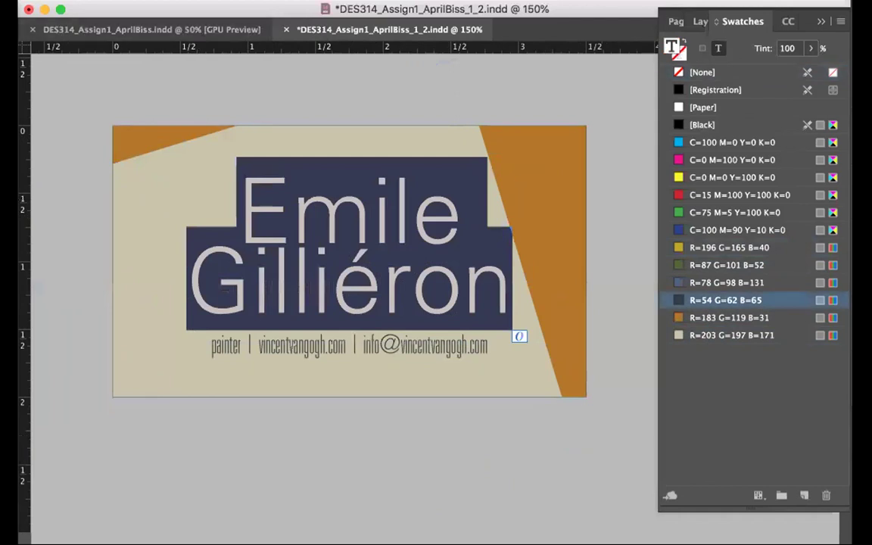
key(Escape)
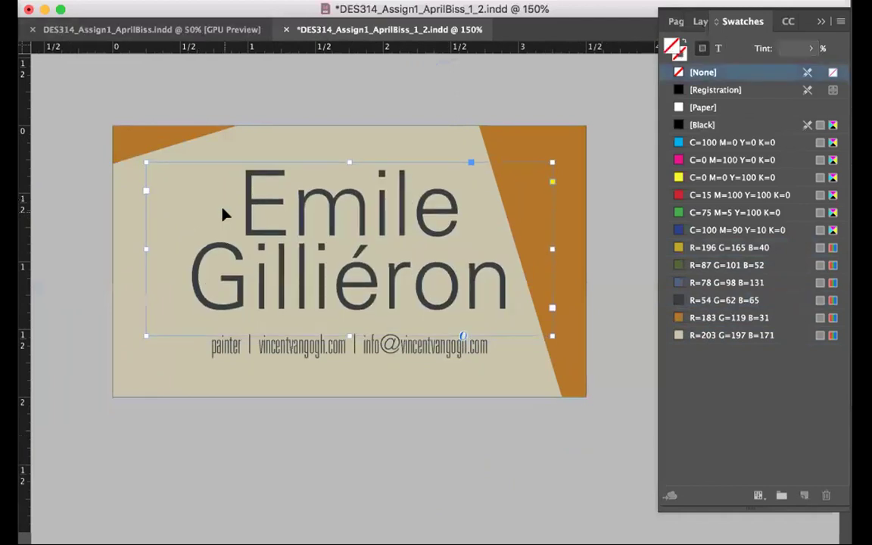
click(417, 439)
key(super+s)
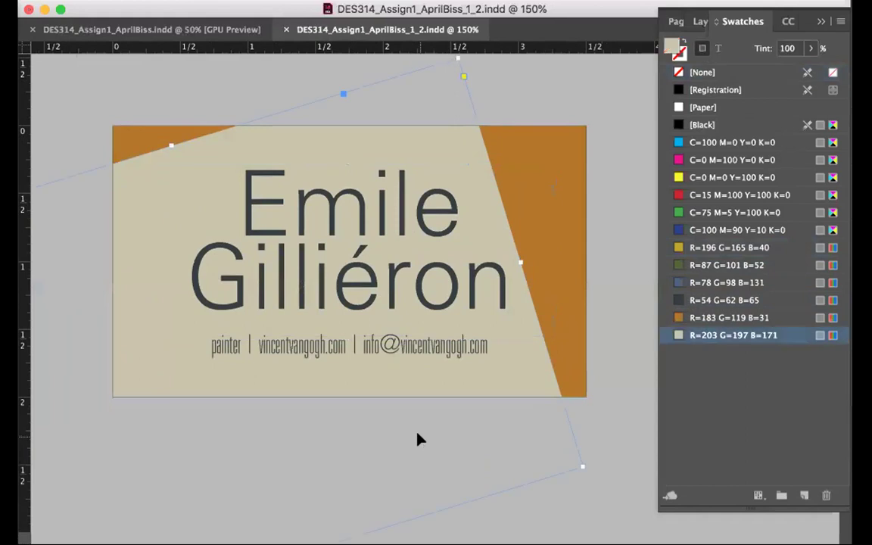
Zoom out to view the area around the business card
click(86, 165)
key(super+minus)
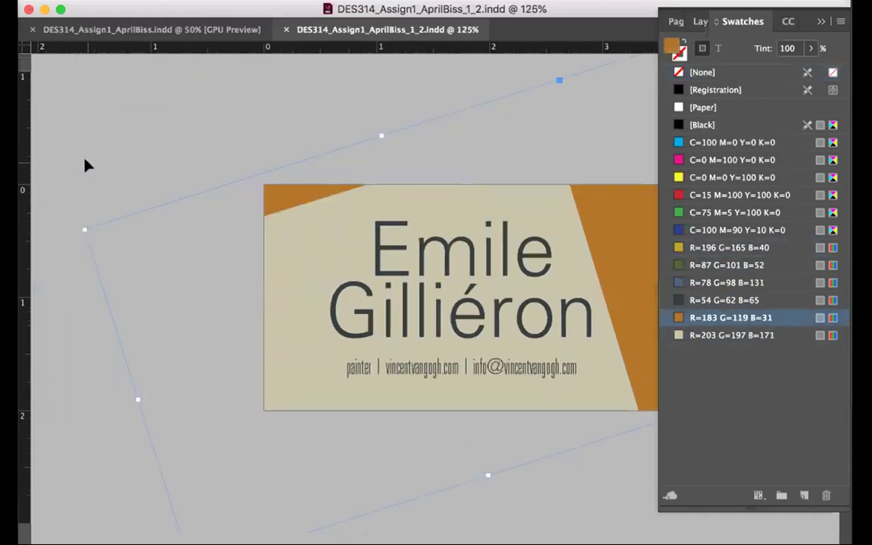
scroll(393, 160, up, 5)
scroll(393, 160, up, 5)
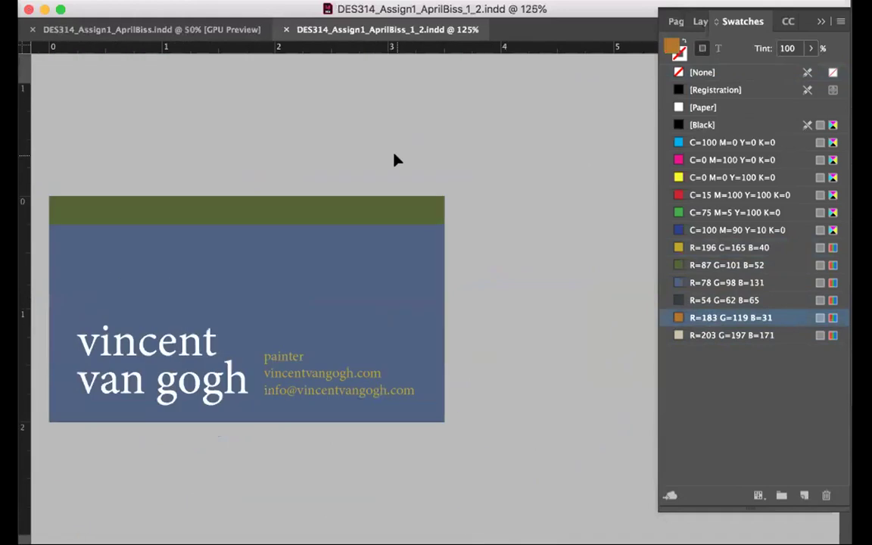
scroll(394, 160, down, 10)
scroll(394, 160, up, 3)
Inspect both palette document pages with panels hidden, then return to the card document
click(177, 31)
scroll(265, 188, left, 5)
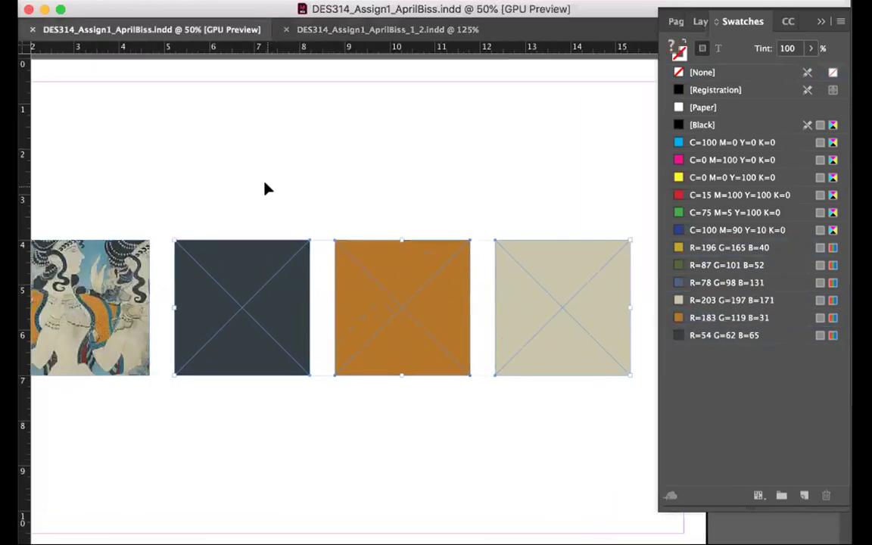
key(super+minus)
scroll(265, 188, up, 5)
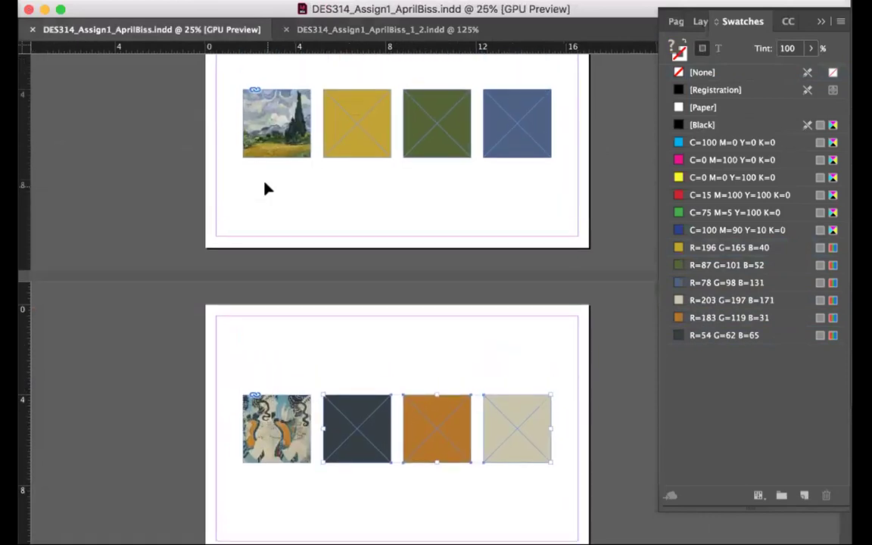
key(Tab)
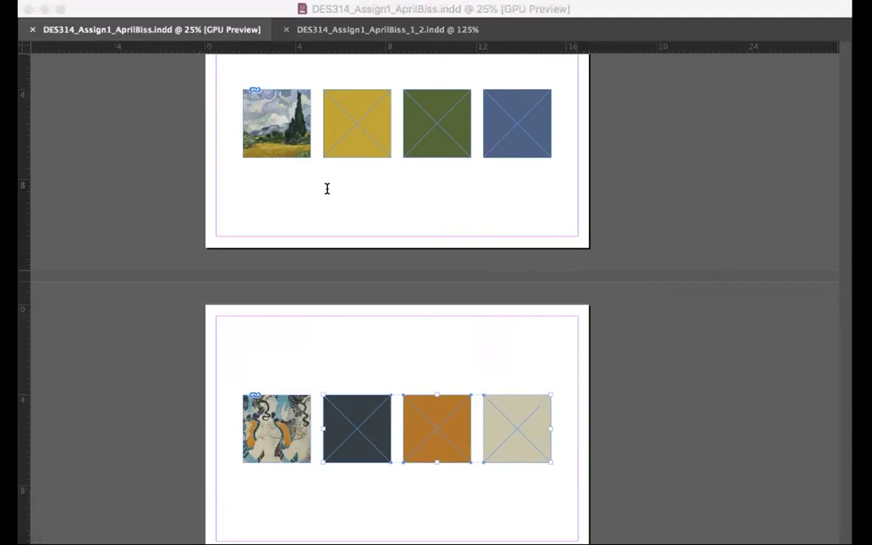
key(Tab)
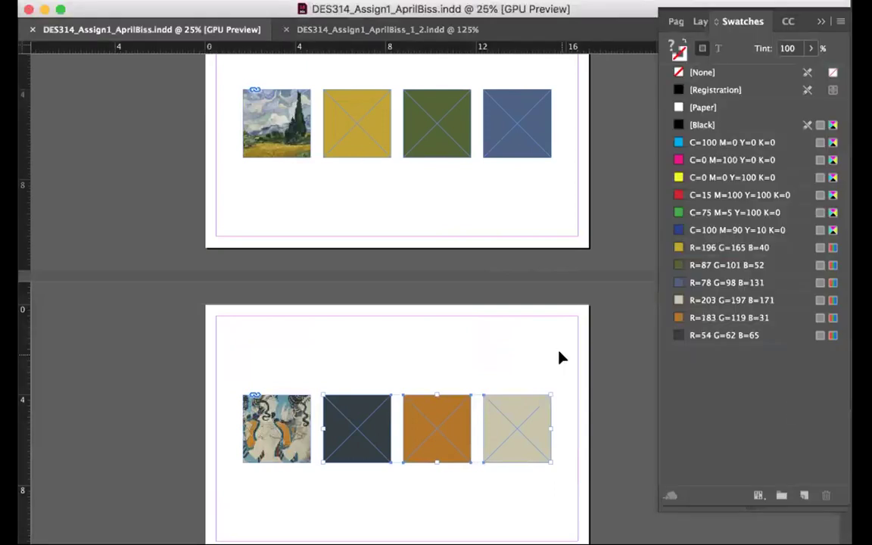
click(318, 29)
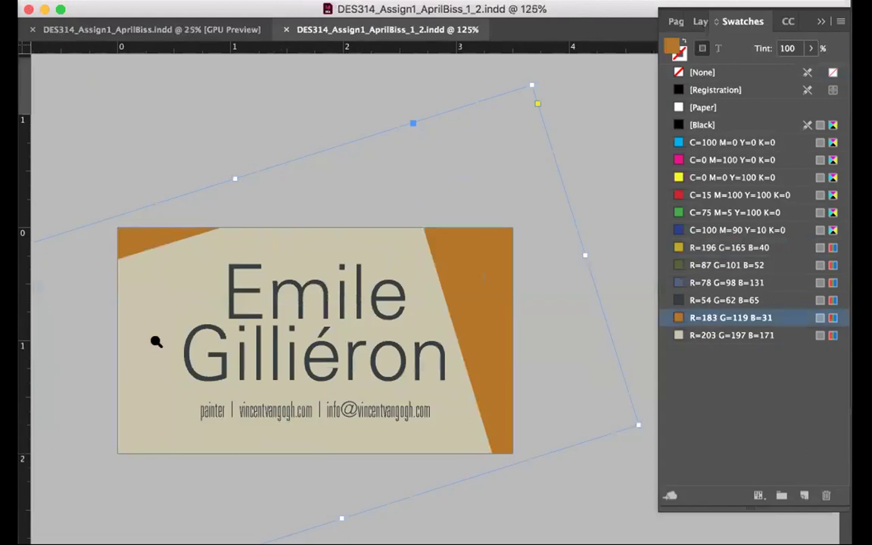
Replace the old domain in the website and e-mail with the artist's surname
click(329, 422)
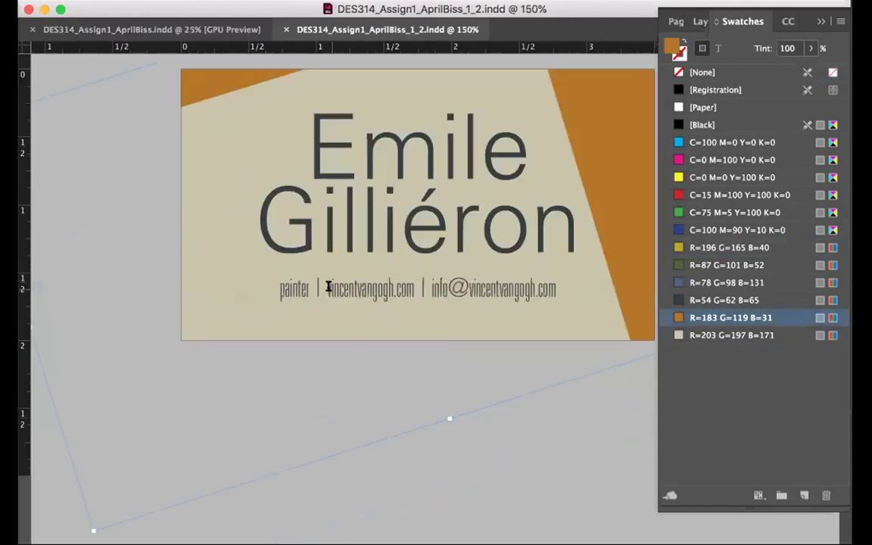
drag(327, 288, 392, 288)
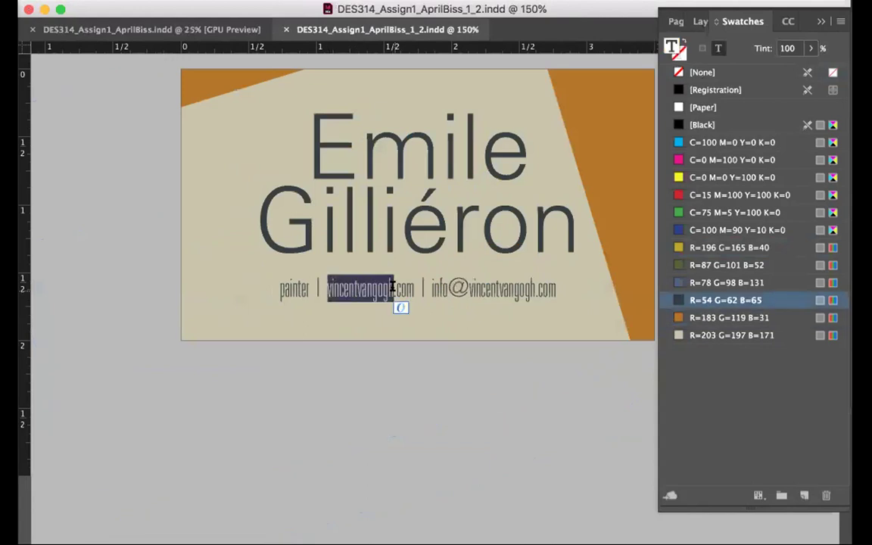
text(gilliero)
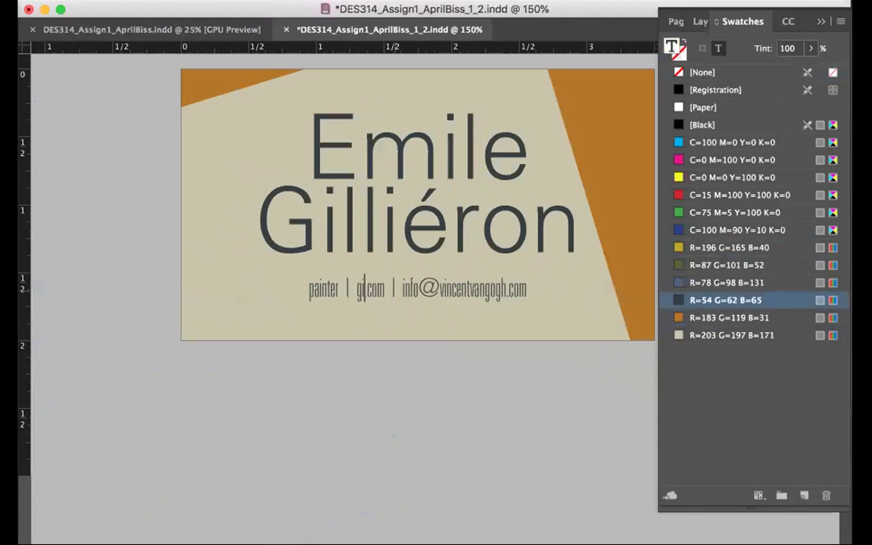
text(n)
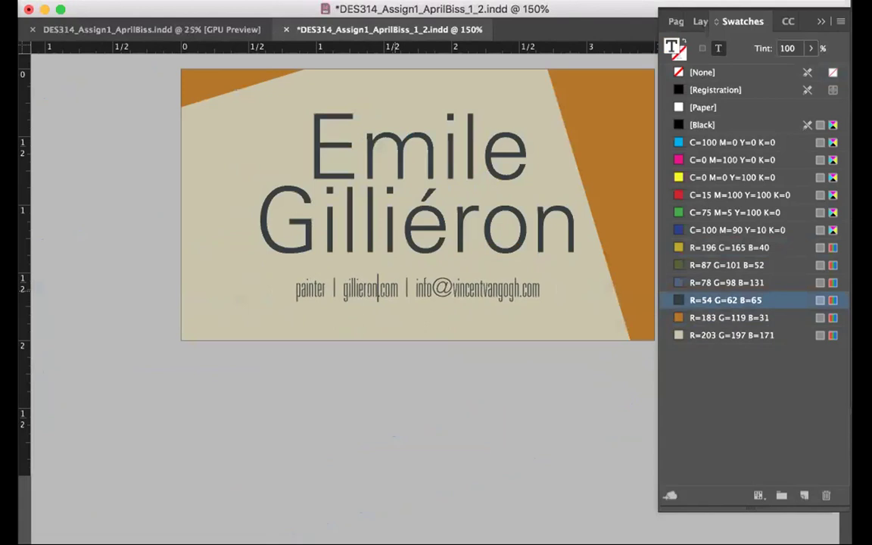
drag(453, 288, 525, 288)
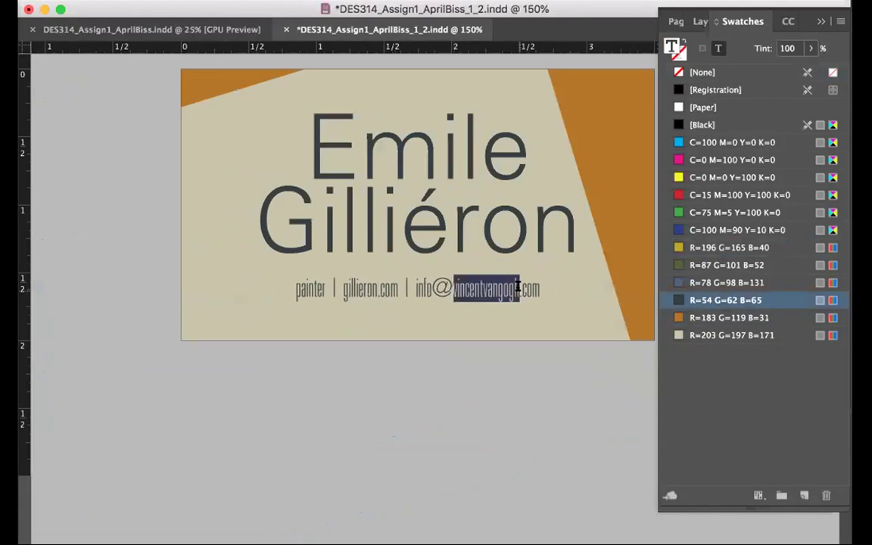
text(gilliero)
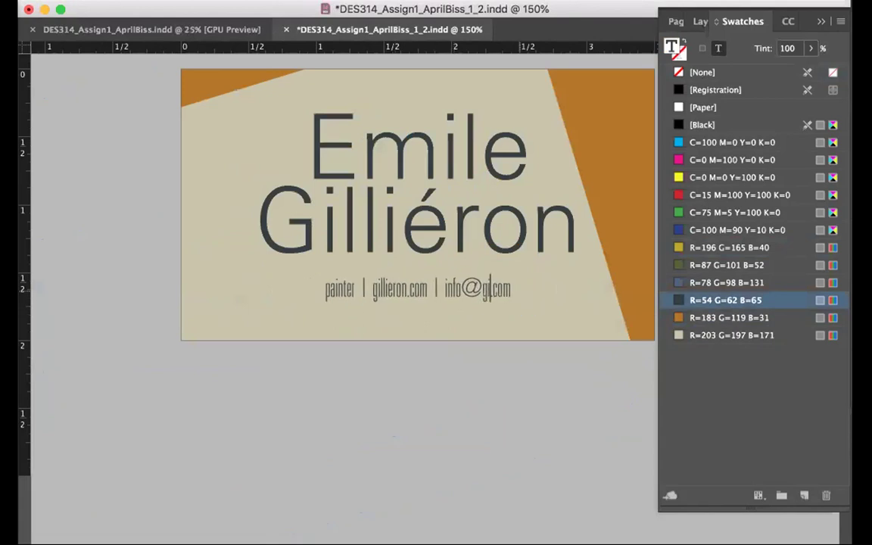
text(n)
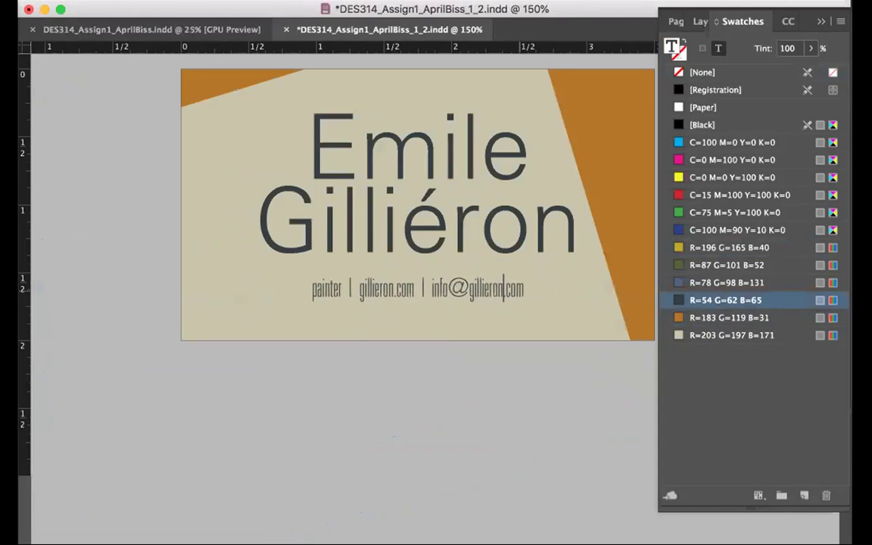
key(Escape)
Save the business card document and go back to the palette document
click(147, 181)
key(super+s)
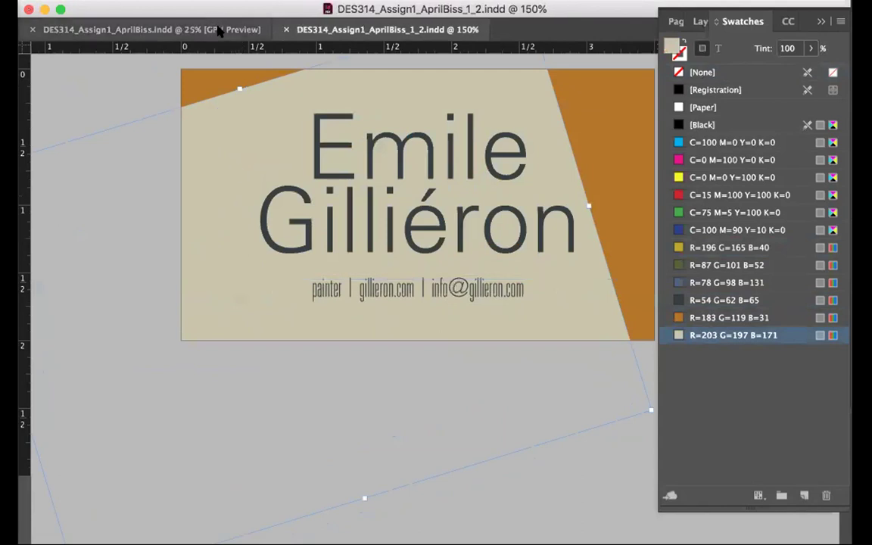
click(182, 30)
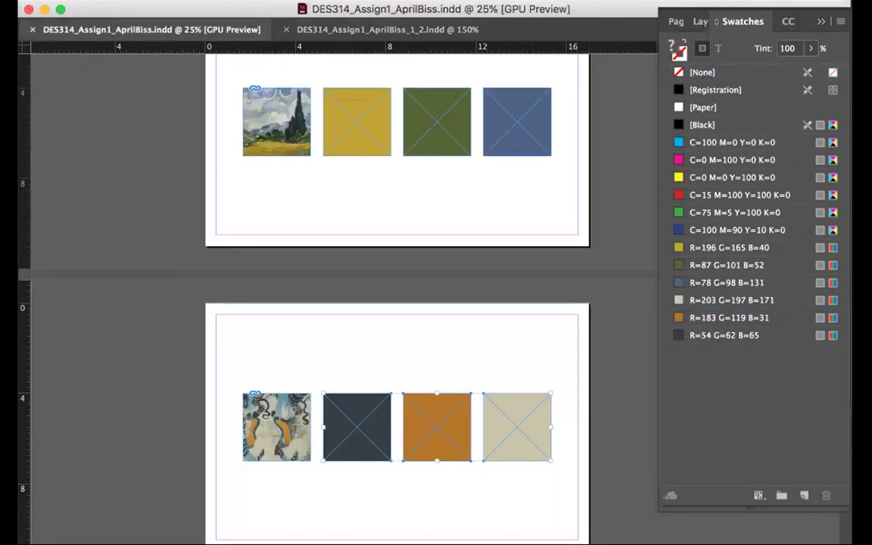
key(Tab)
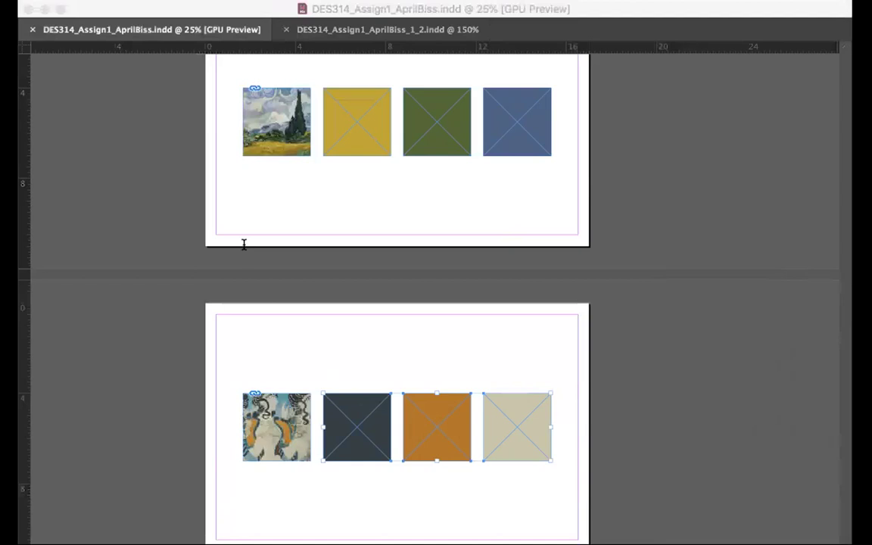
click(764, 150)
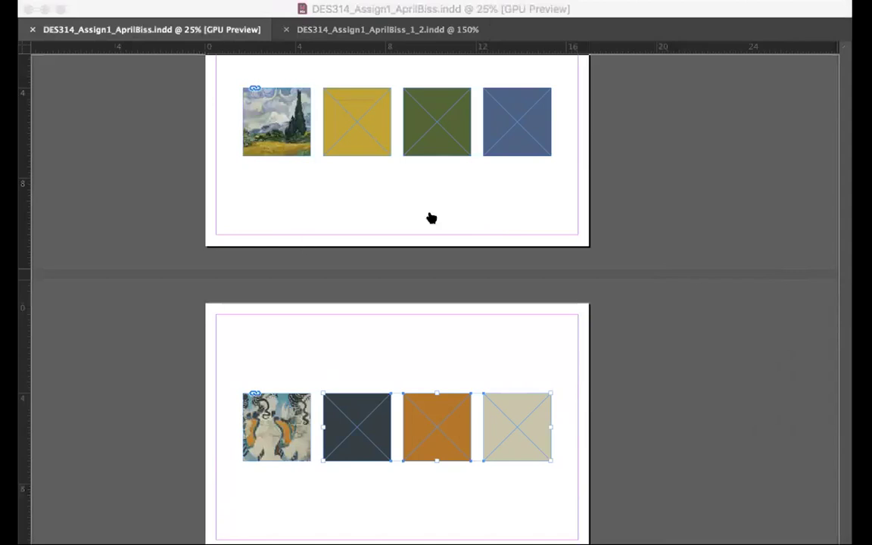
scroll(754, 214, right, 2)
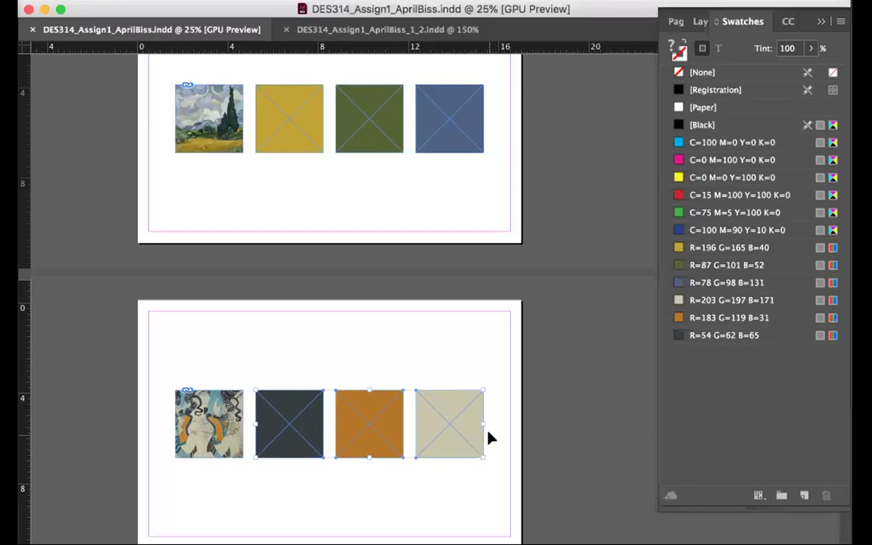
Place main-image-1.jpg in the lower page's first frame, filling the frame proportionally
scroll(438, 385, down, 5)
click(230, 403)
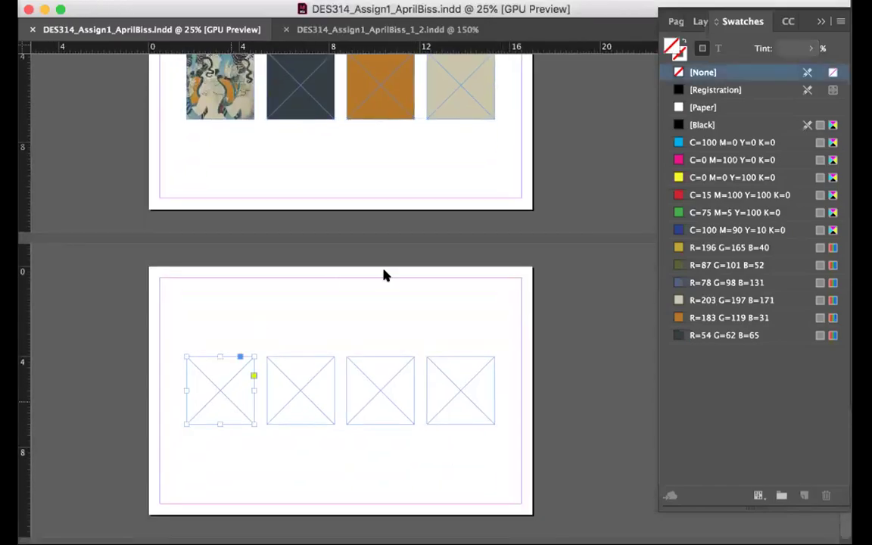
key(super+d)
click(406, 165)
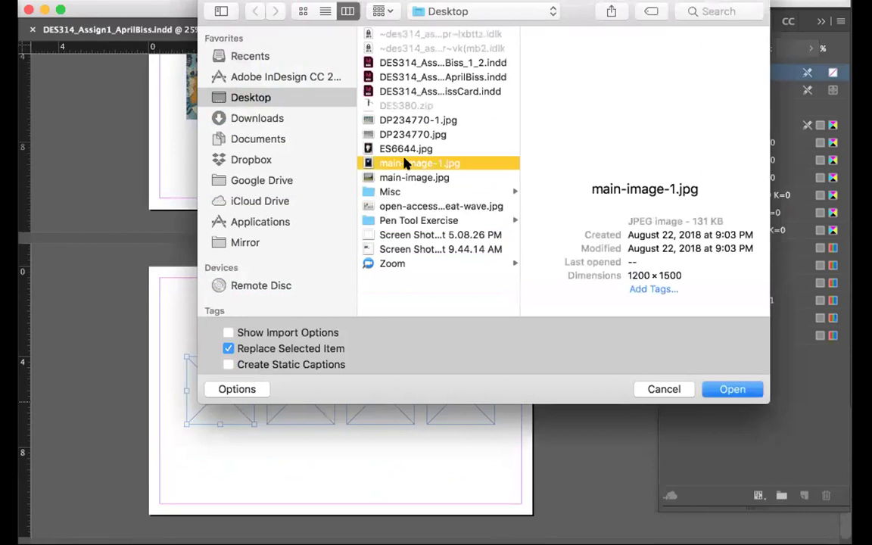
click(723, 387)
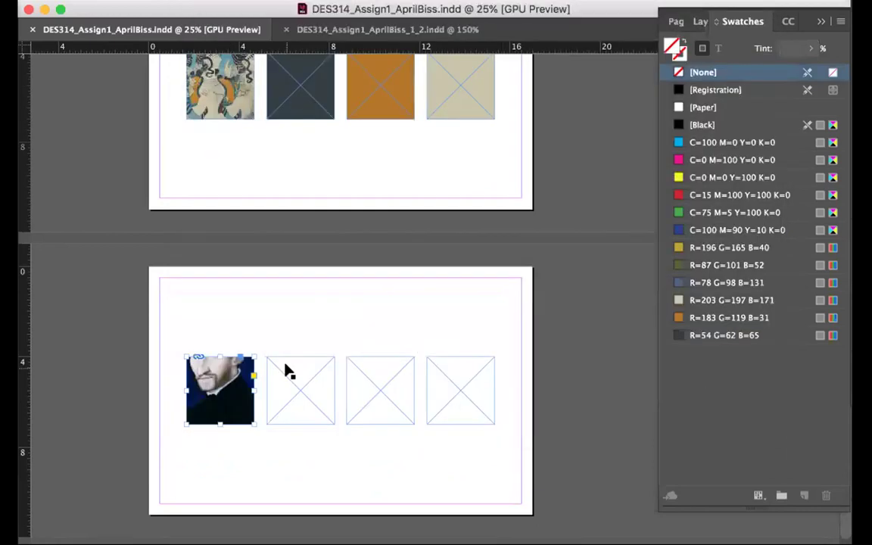
right_click(238, 378)
mouse_move(297, 198)
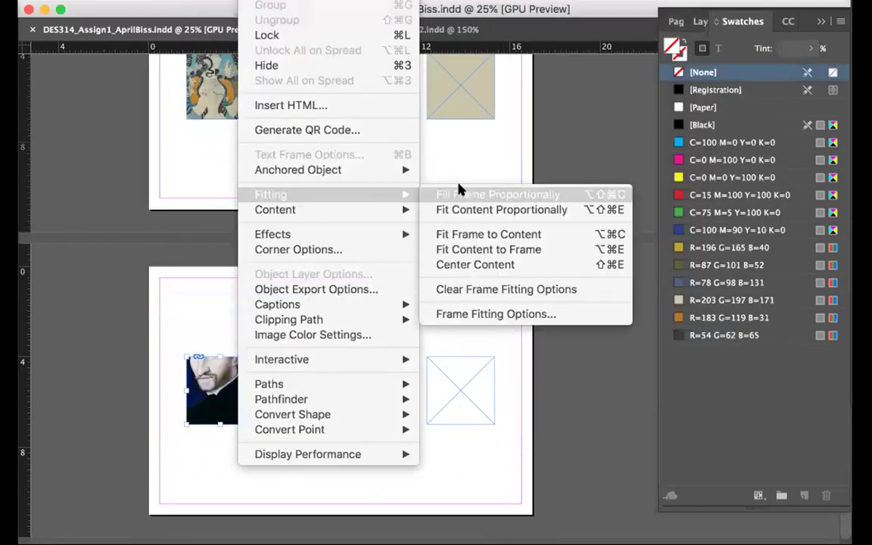
click(457, 193)
Zoom in on the portrait row and fill the second frame dark blue
key(z)
click(299, 445)
click(412, 255)
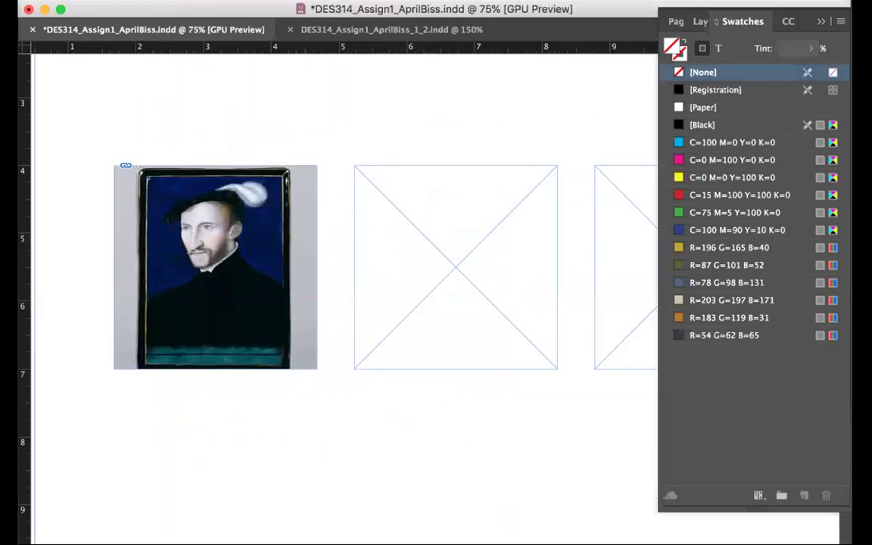
click(430, 239)
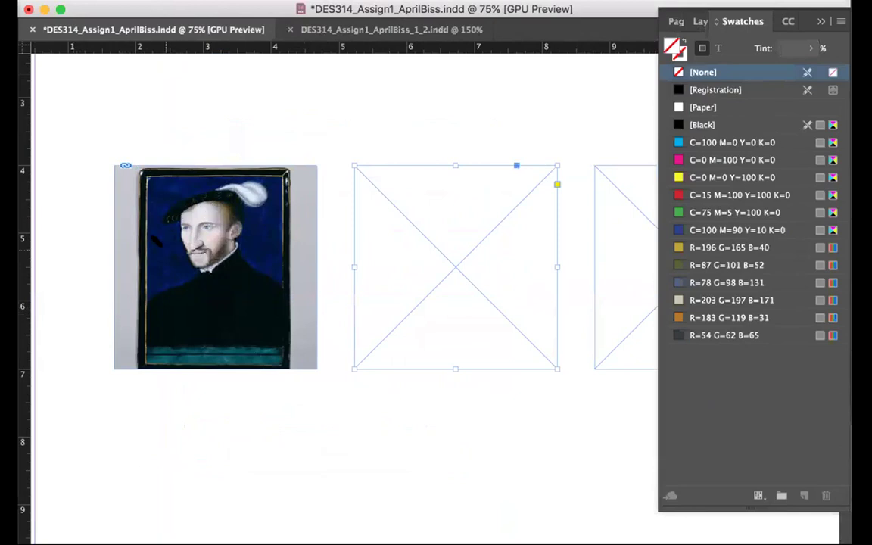
drag(678, 229, 455, 266)
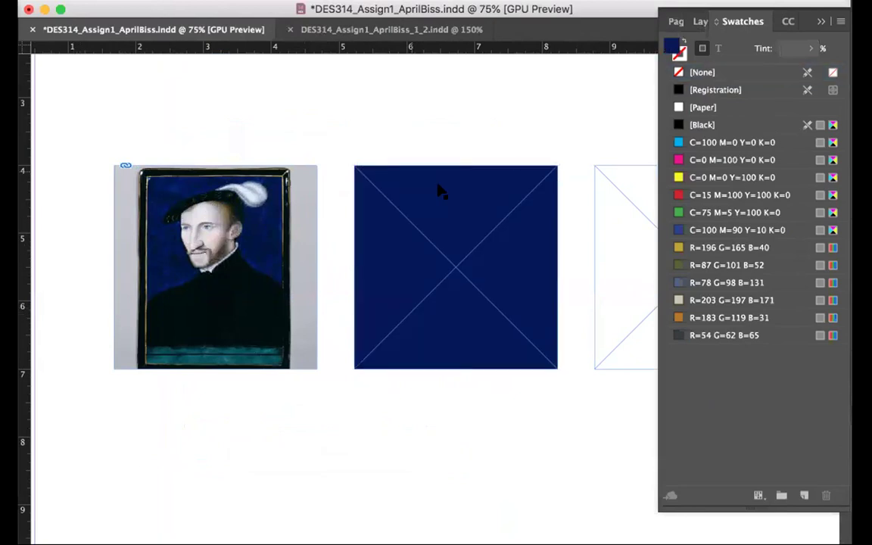
scroll(440, 189, right, 5)
key(super+shift+a)
Fill the third frame with teal sampled from the portrait
click(492, 236)
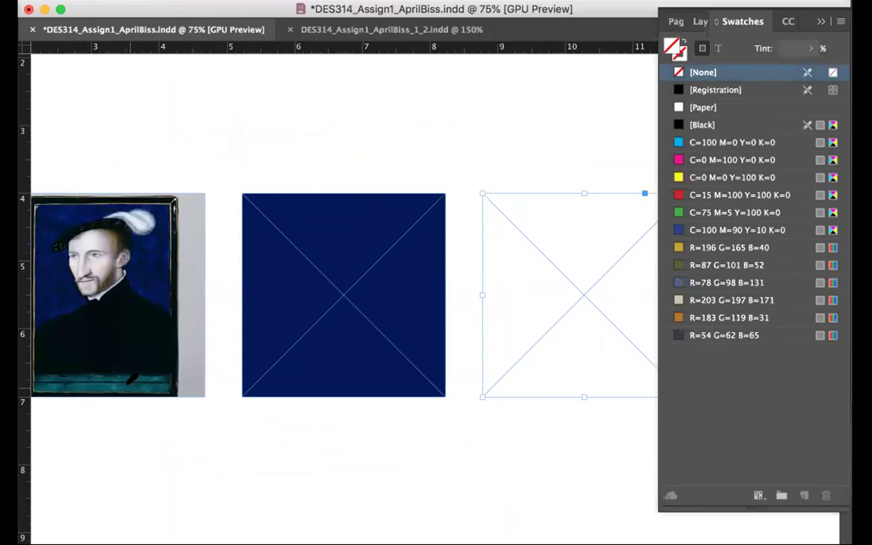
click(104, 349)
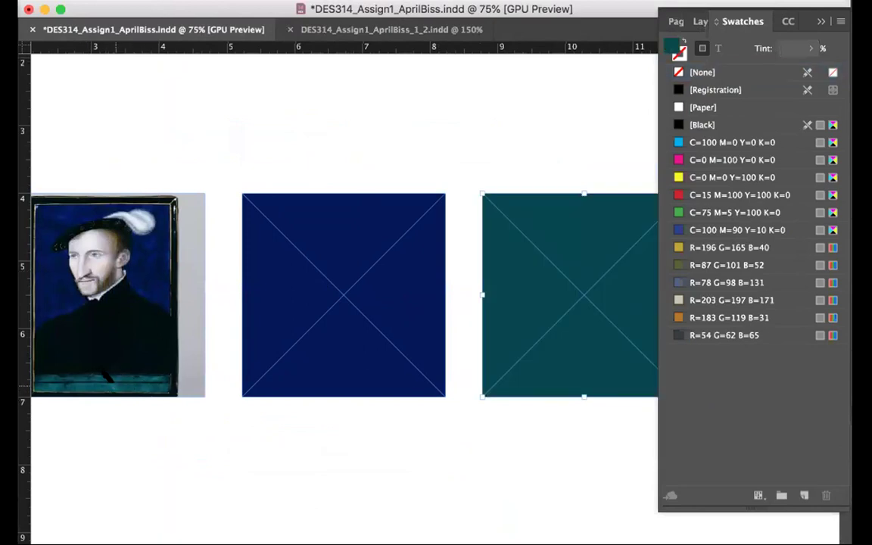
click(477, 171)
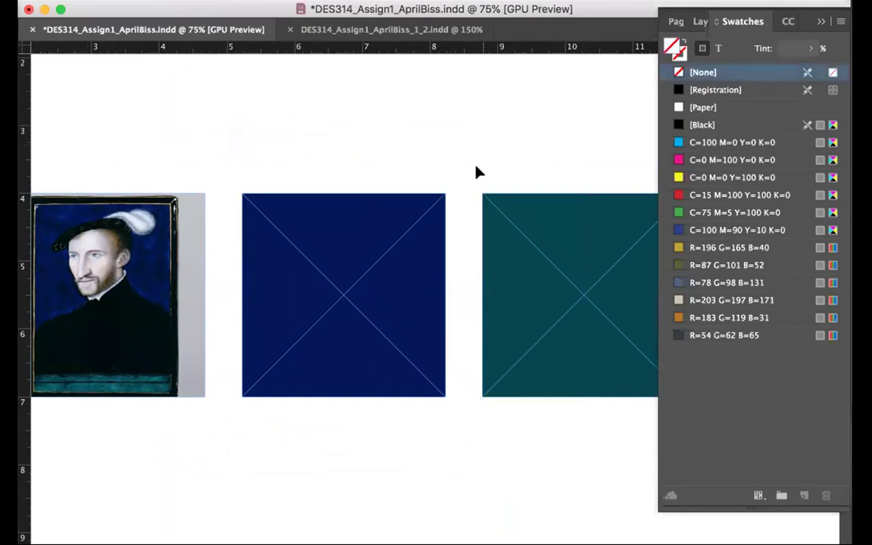
scroll(392, 166, right, 2)
scroll(392, 167, up, 1)
scroll(392, 166, right, 3)
scroll(392, 166, up, 1)
Select the last frame in the row for pale grey and save the document
click(519, 276)
scroll(424, 227, left, 4)
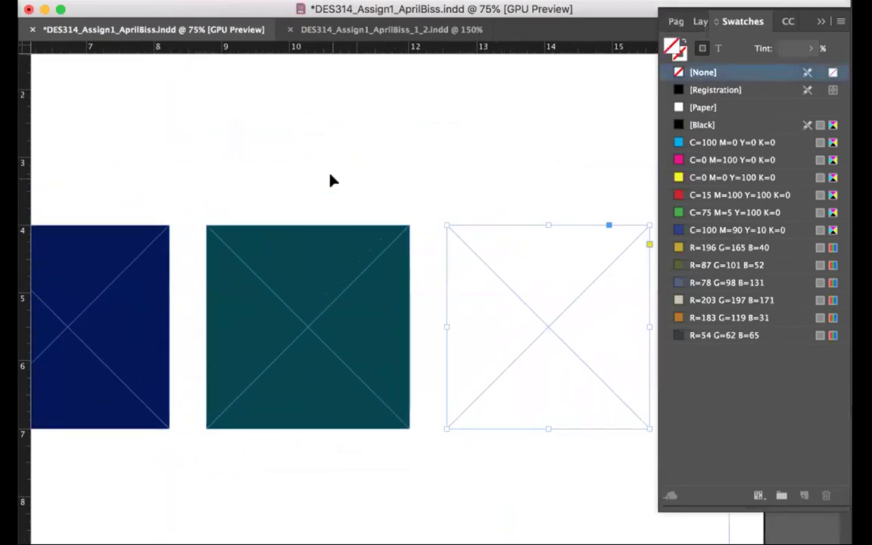
scroll(331, 180, down, 2)
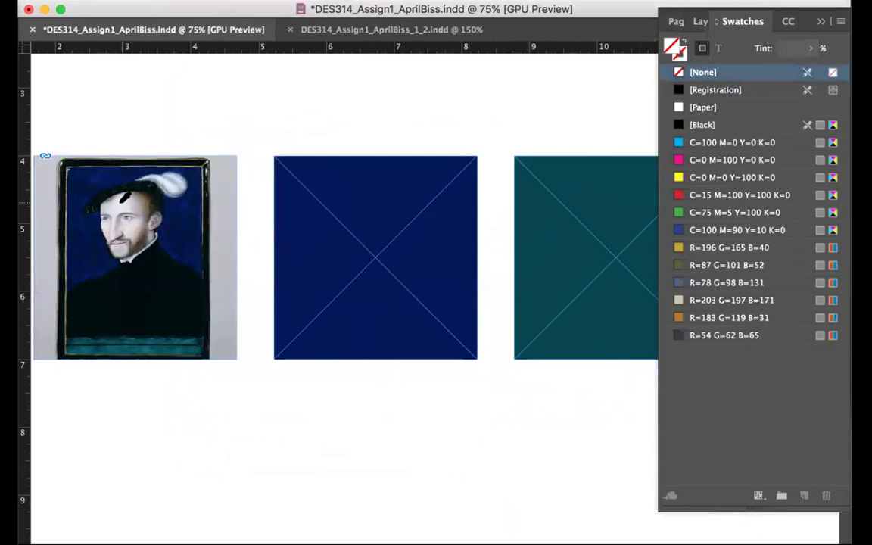
scroll(350, 171, right, 3)
scroll(350, 171, up, 1)
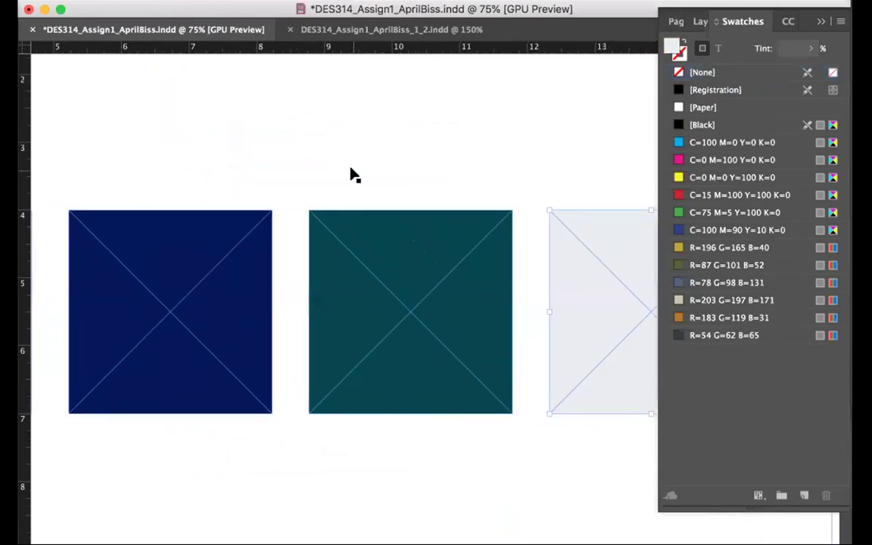
key(super+a)
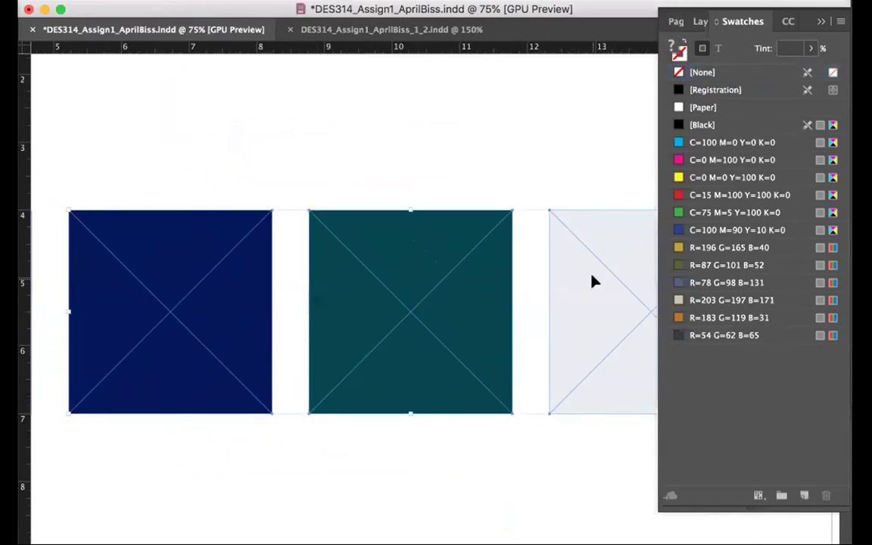
key(super+s)
Zoom out to both pages and switch the display to Preview mode
key(super+minus)
key(super+minus)
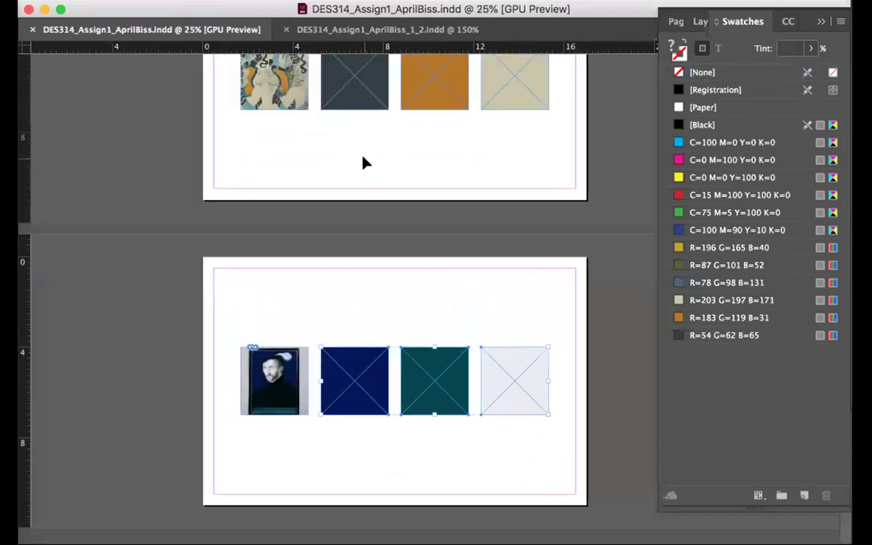
click(99, 307)
click(22, 445)
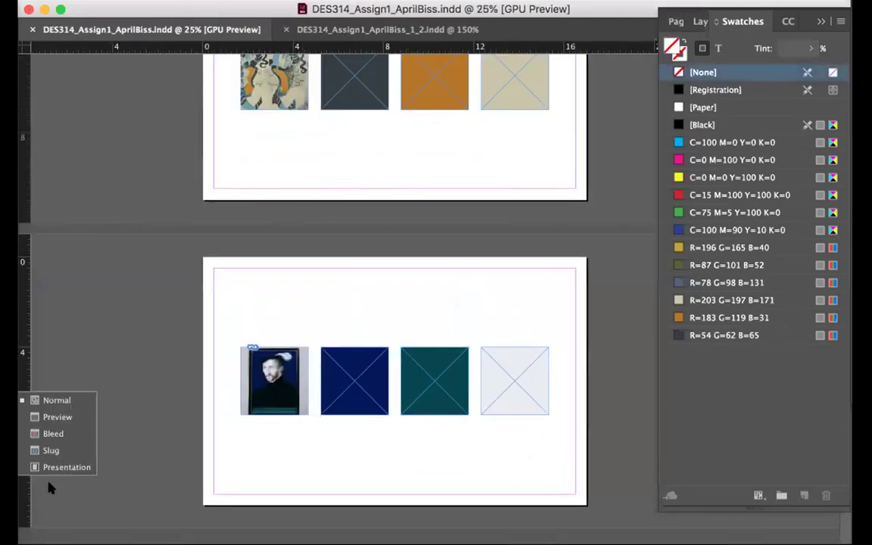
click(53, 417)
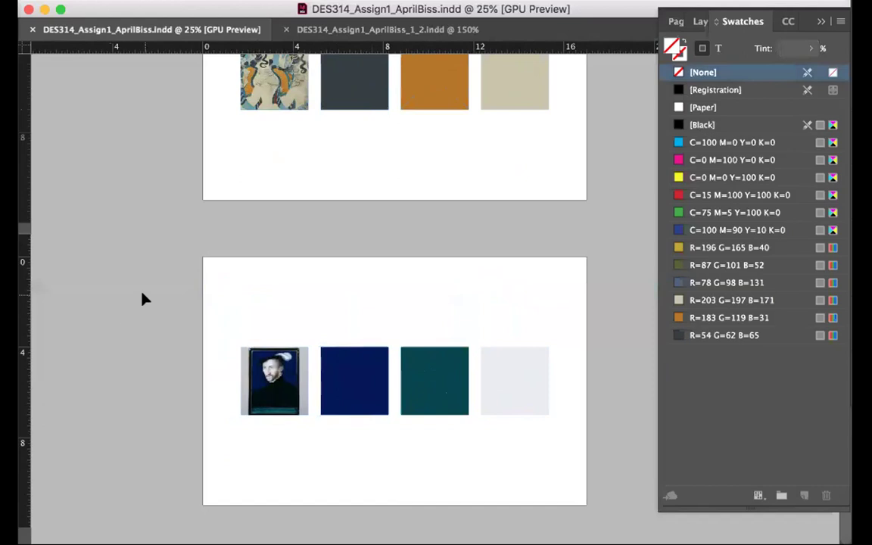
scroll(133, 272, up, 1)
scroll(143, 299, up, 10)
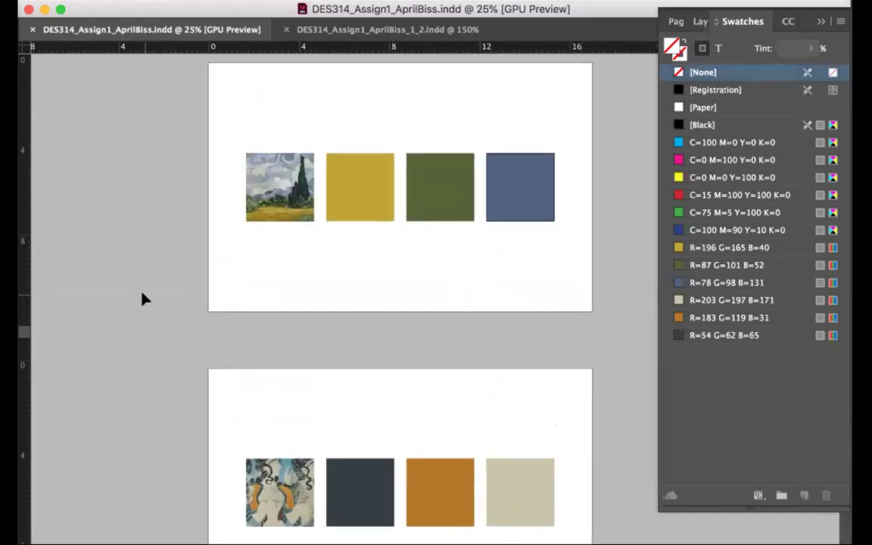
Fit the business card page in the window, then paste and remove the colour frames
click(325, 31)
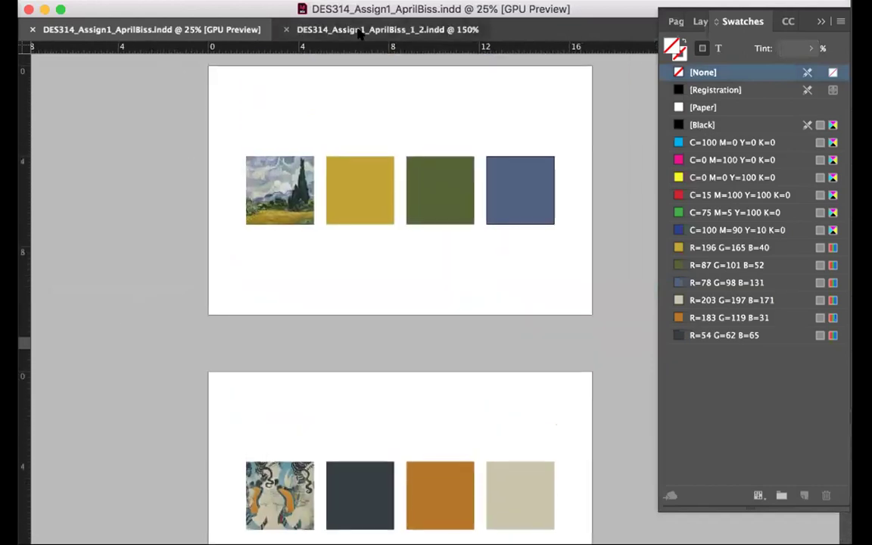
key(shift+Page_Down)
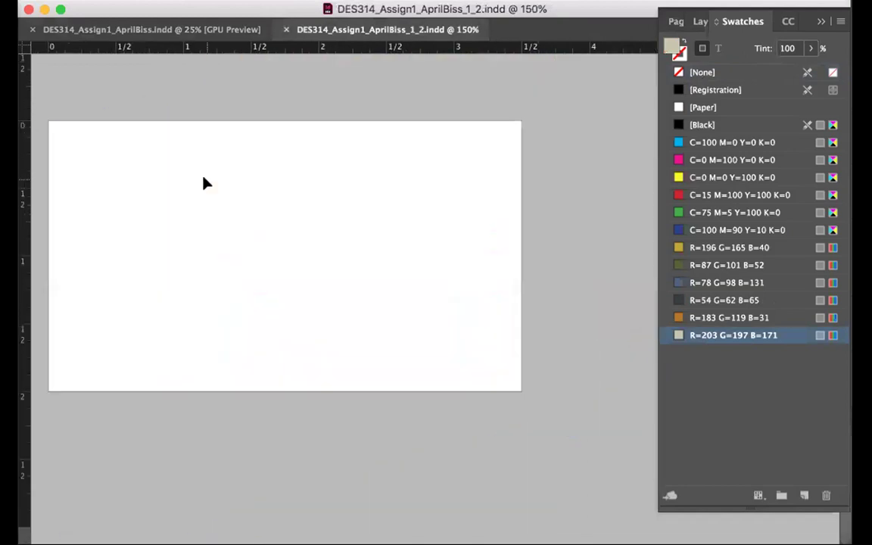
key(super+alt+shift+v)
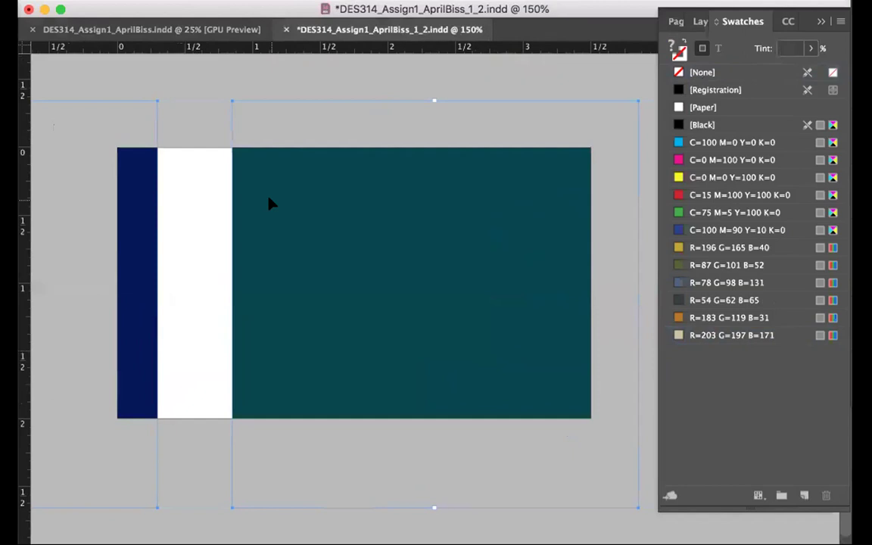
key(Delete)
Copy the navy, teal and grey frames from the palette onto the card's bottom edge
click(194, 31)
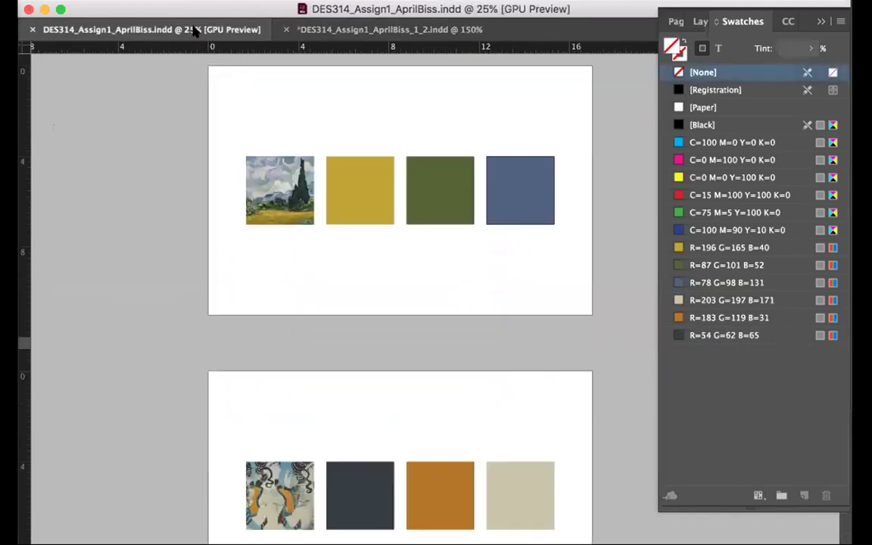
scroll(338, 364, down, 10)
drag(327, 376, 459, 439)
click(342, 29)
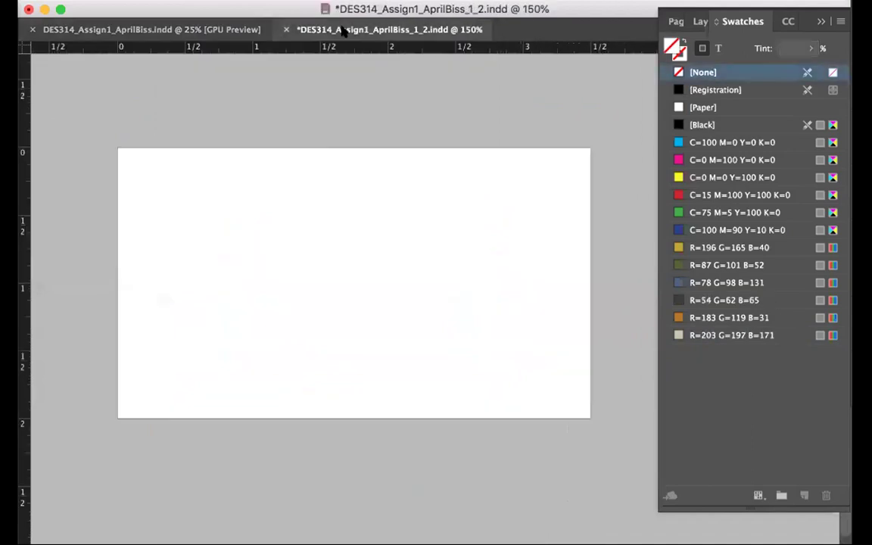
key(alt+shift+super+v)
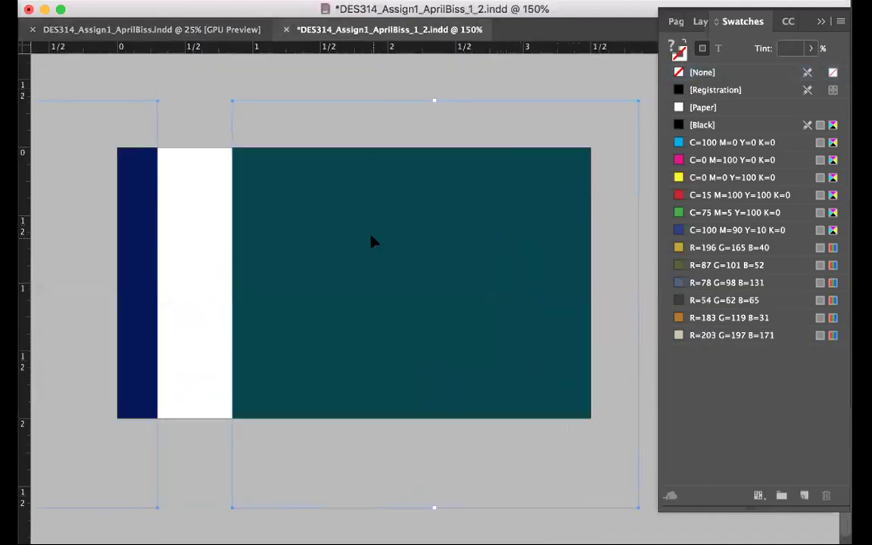
drag(371, 241, 427, 542)
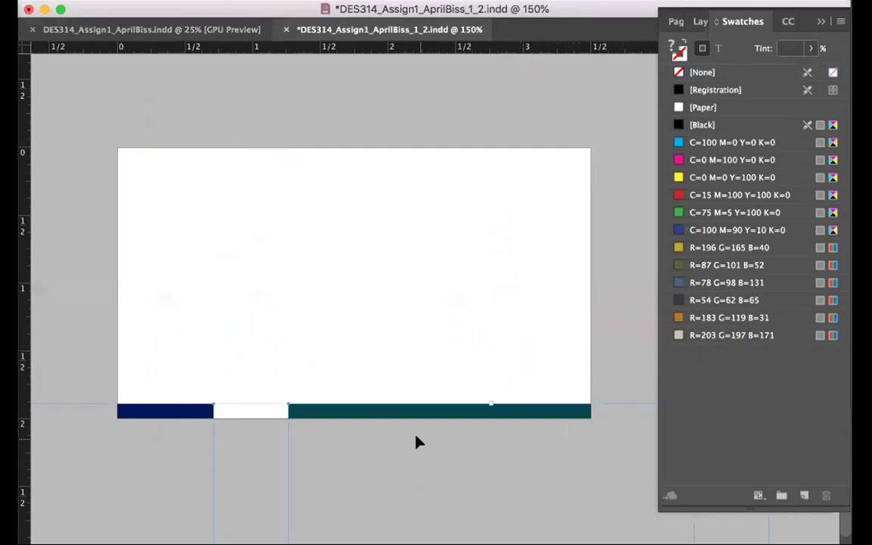
click(9, 399)
click(65, 400)
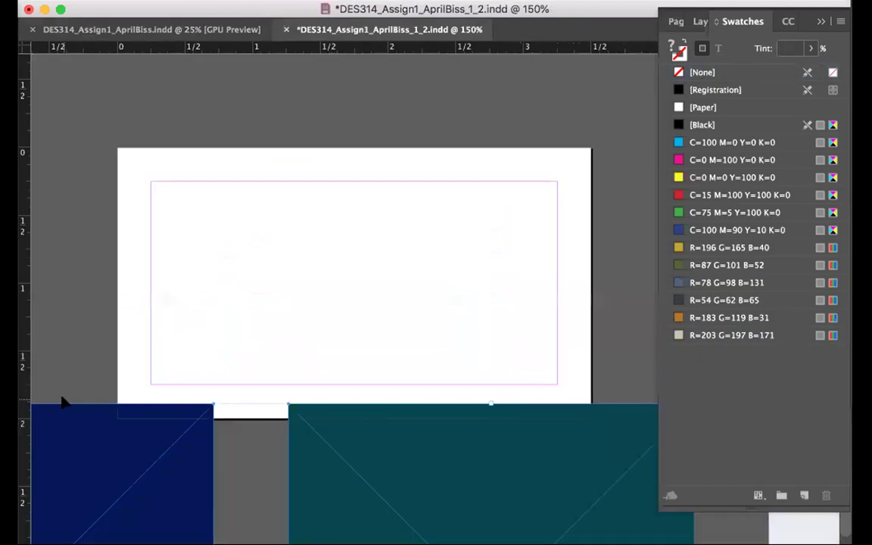
drag(447, 457, 481, 498)
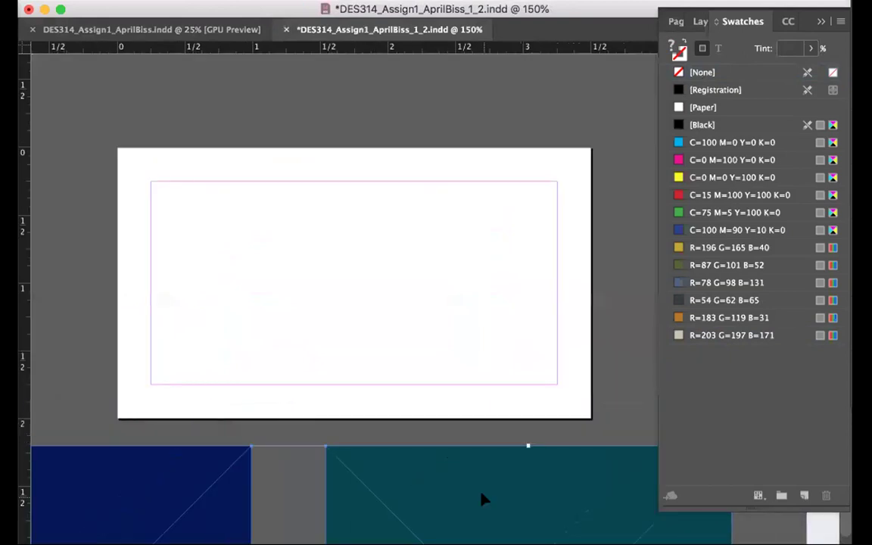
click(197, 173)
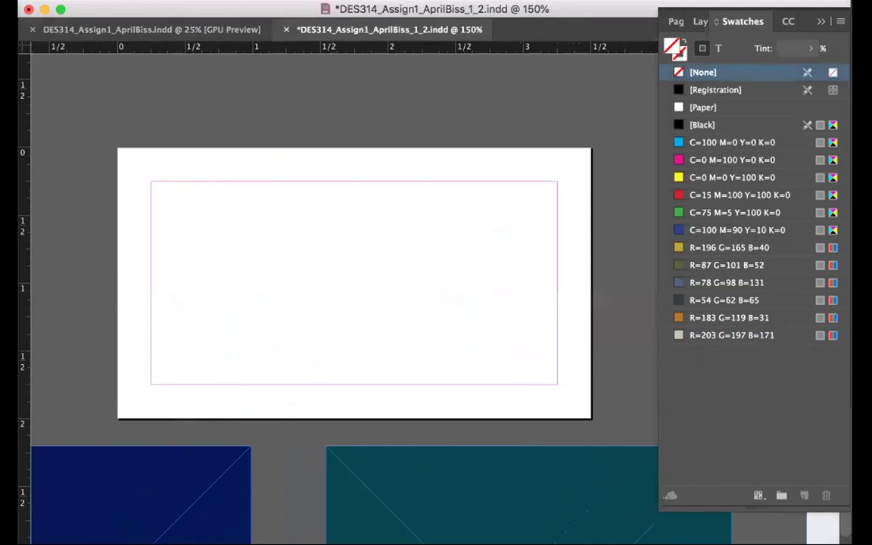
Draw a navy-filled frame from the page's top-left corner, then reset the default fill to none
drag(119, 149, 303, 417)
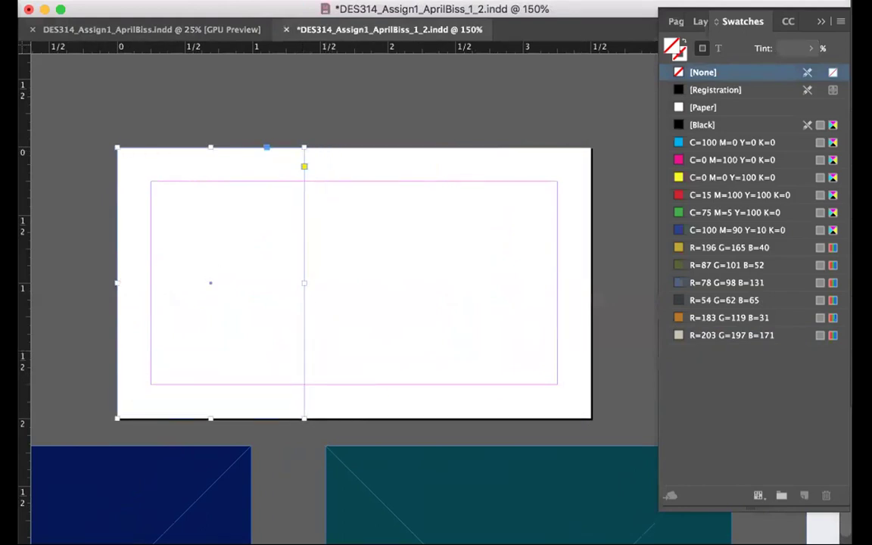
click(128, 496)
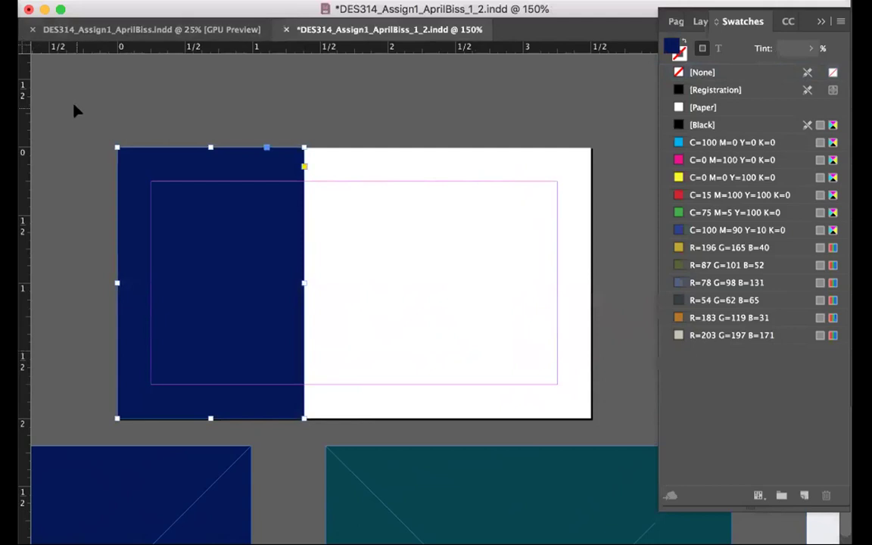
right_click(215, 223)
click(110, 253)
click(111, 201)
key(slash)
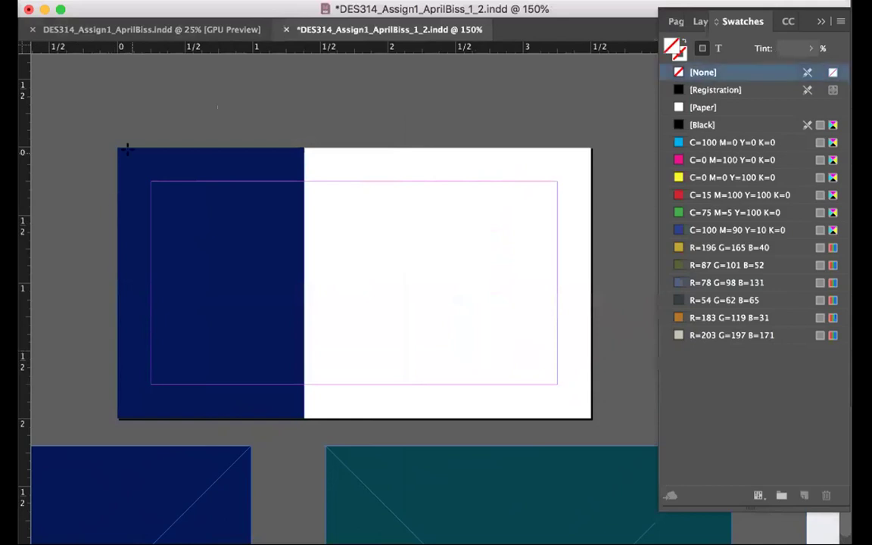
Draw a frame covering the whole card and fill it with the sampled light grey-blue
drag(117, 148, 589, 417)
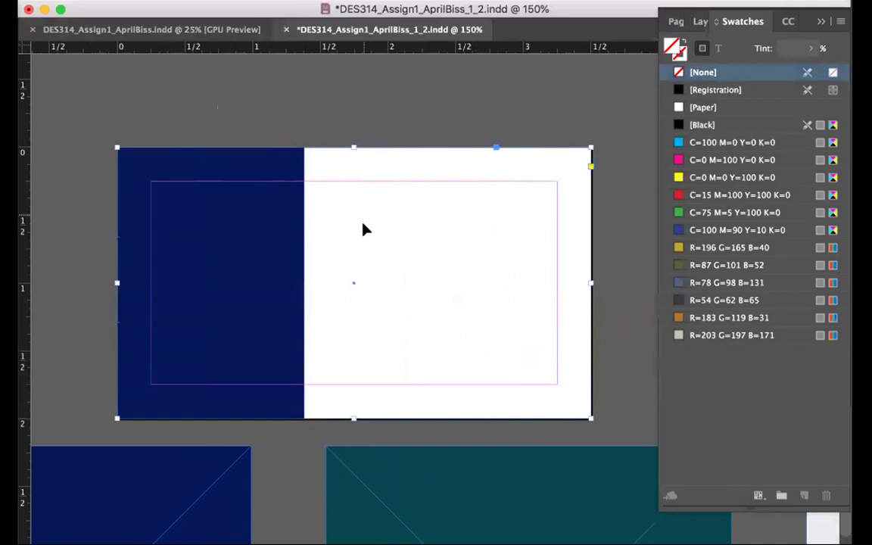
scroll(363, 229, right, 5)
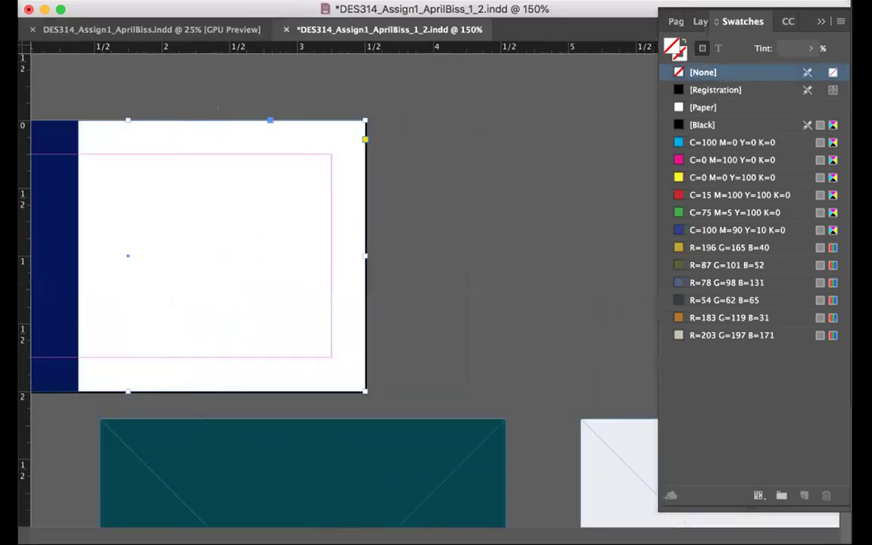
key(i)
click(584, 428)
scroll(227, 173, left, 7)
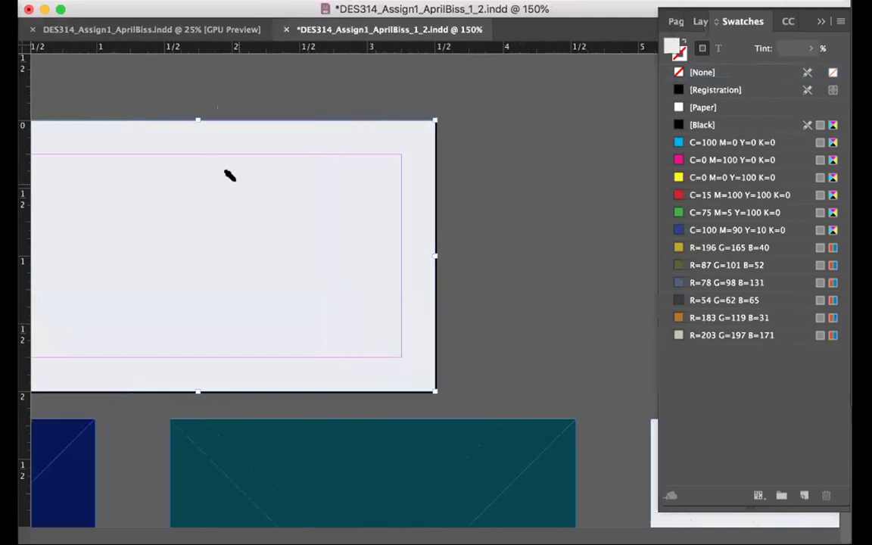
click(151, 29)
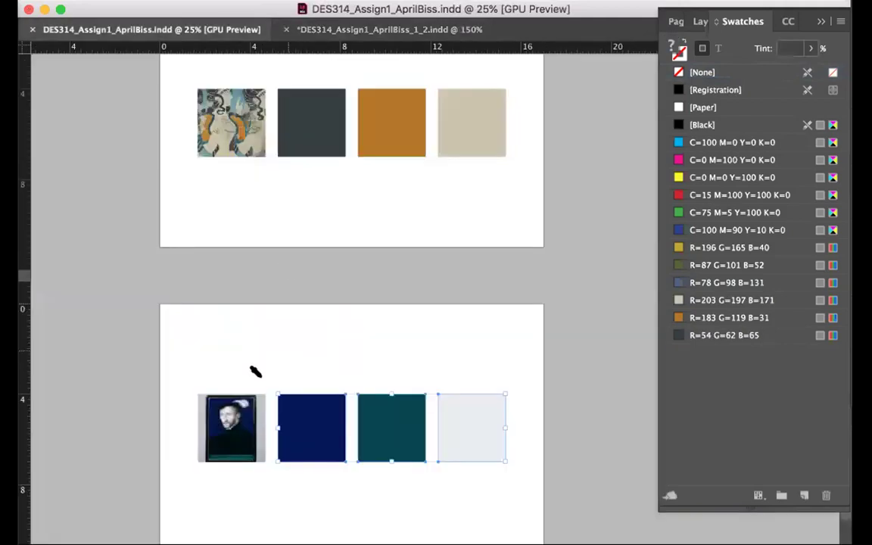
Save the navy square's fill, R=2 G=21 B=90, as an RGB swatch
key(v)
click(303, 363)
click(282, 417)
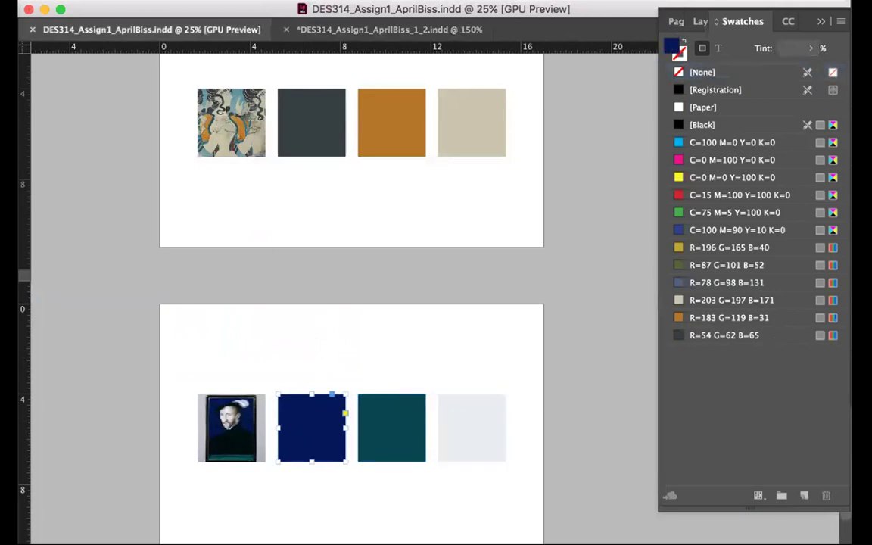
double_click(671, 46)
click(597, 180)
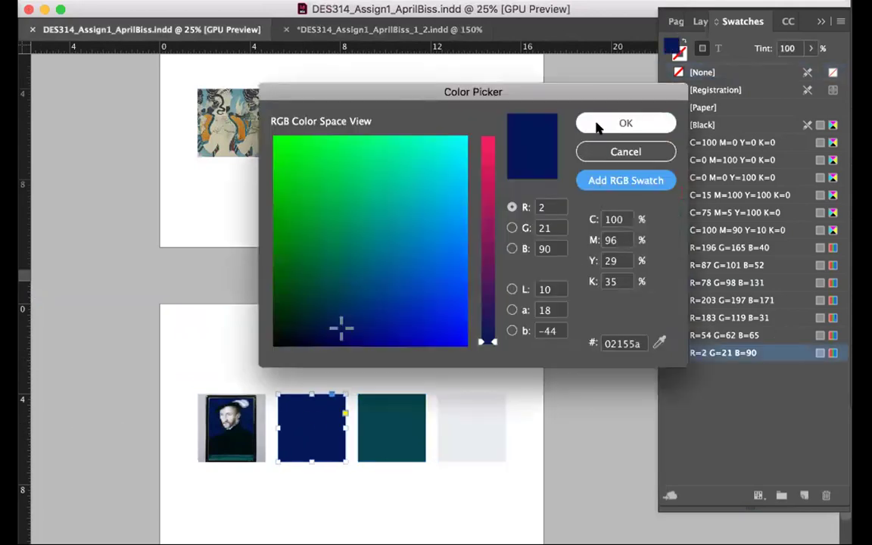
click(598, 123)
Save the teal R=2 G=70 B=79 and light grey R=235 G=236 B=240 fills as RGB swatches
click(389, 430)
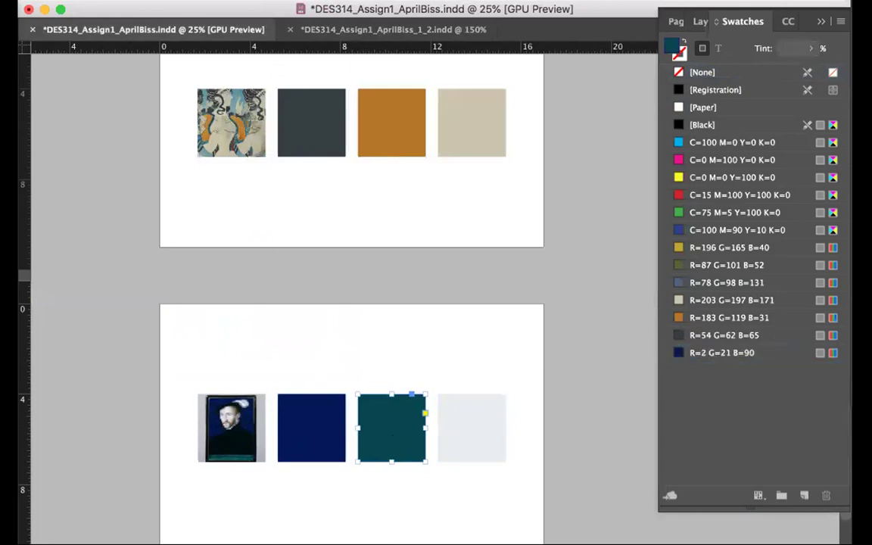
double_click(674, 47)
click(625, 123)
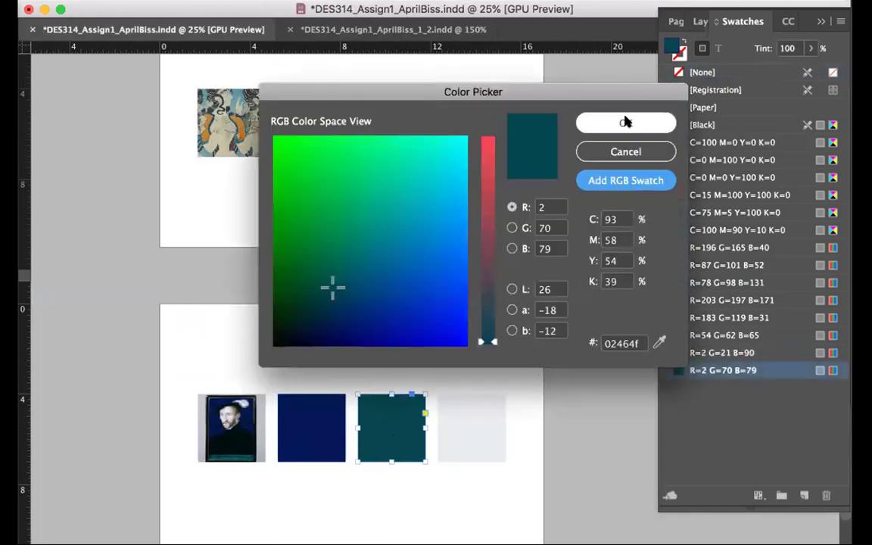
click(481, 410)
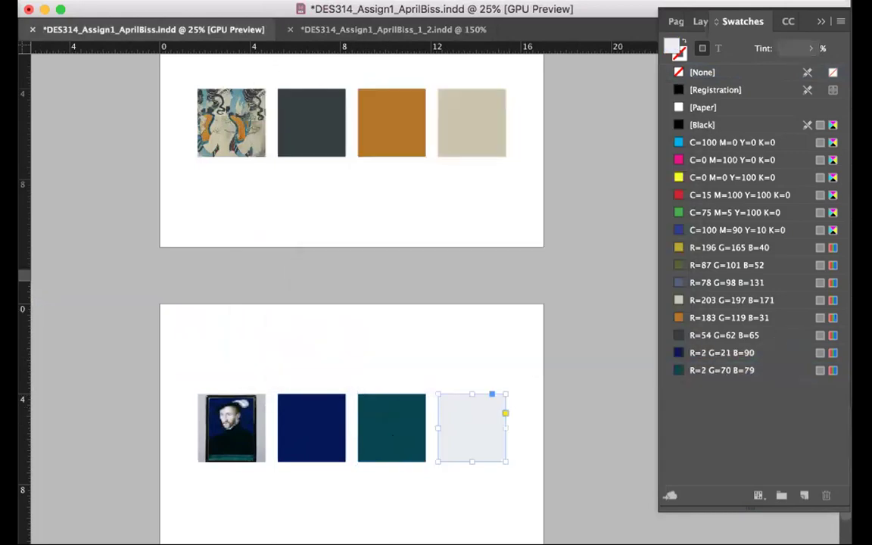
double_click(673, 47)
click(631, 179)
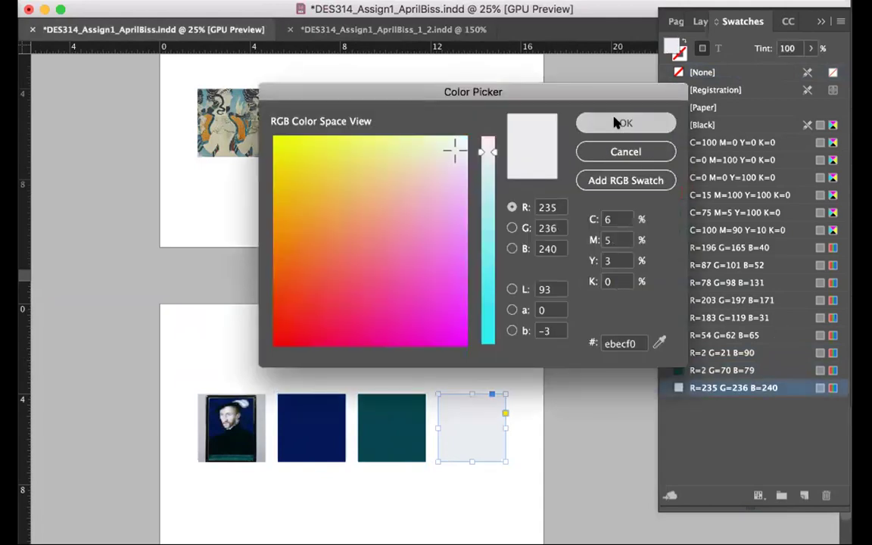
click(617, 122)
Back on the business card, select the navy rectangle and zoom out to 100%
click(365, 32)
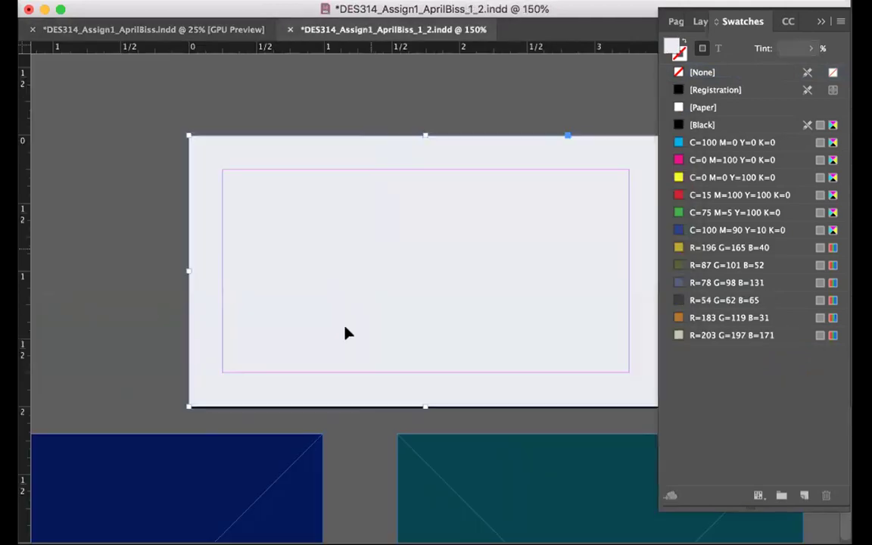
click(257, 453)
key(super+minus)
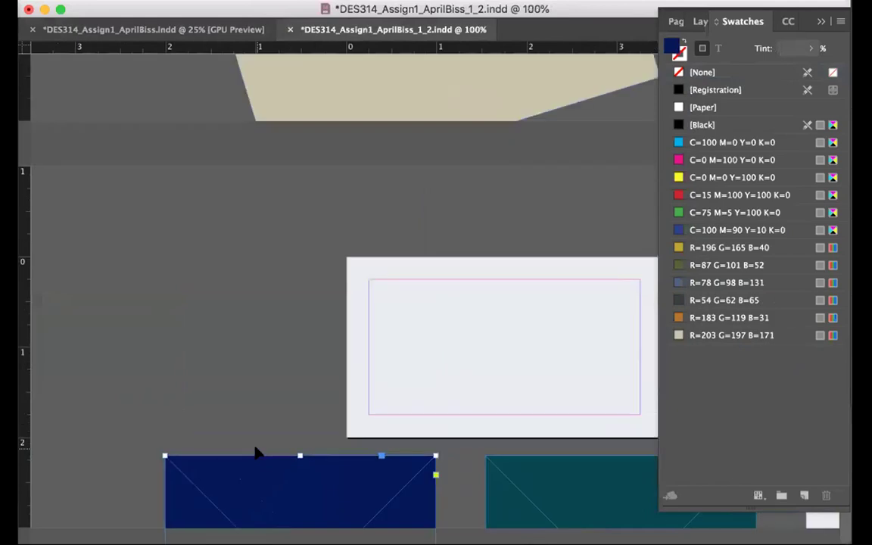
Delete the two rectangles from the card and undo a paste of the palette squares
scroll(257, 452, right, 3)
drag(189, 453, 545, 241)
key(Delete)
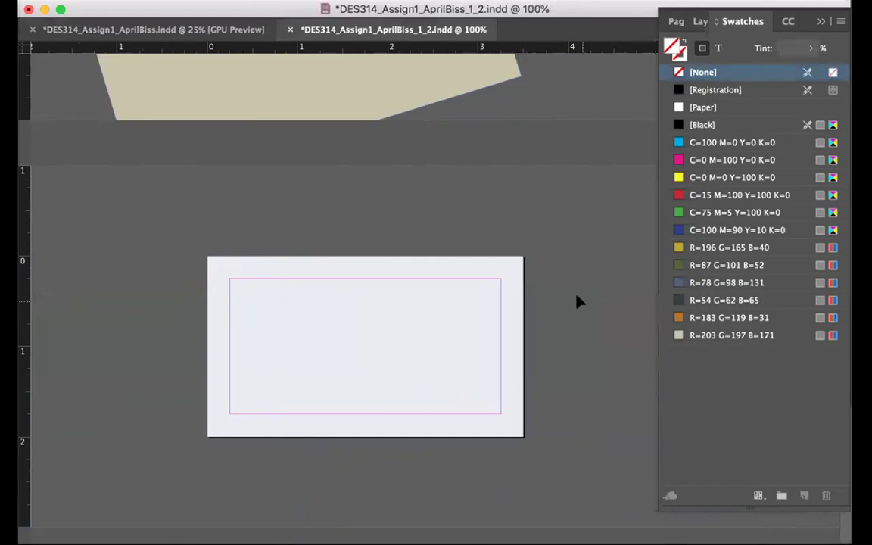
click(203, 29)
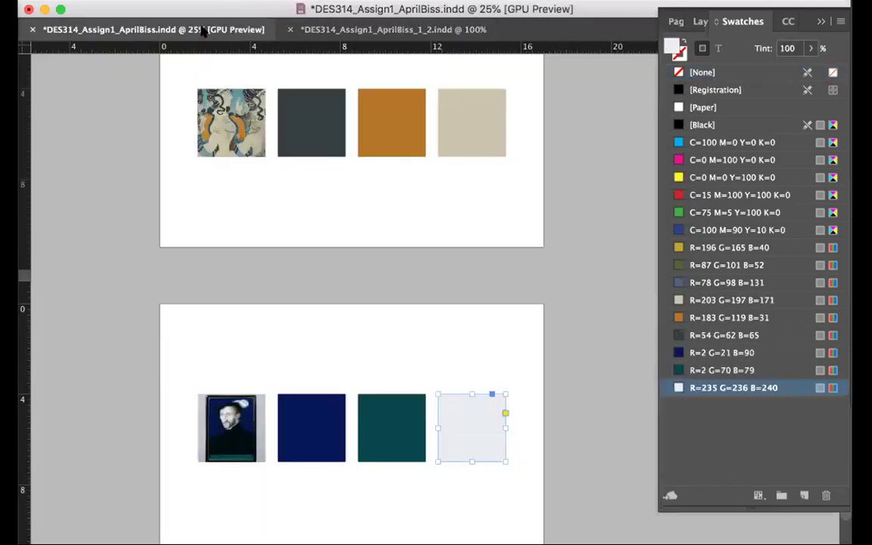
drag(280, 313, 477, 444)
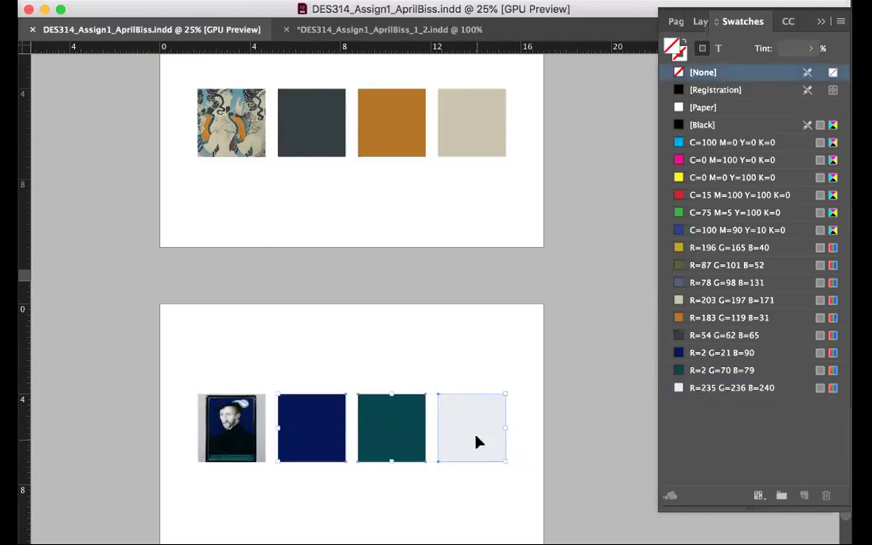
click(369, 32)
key(super+v)
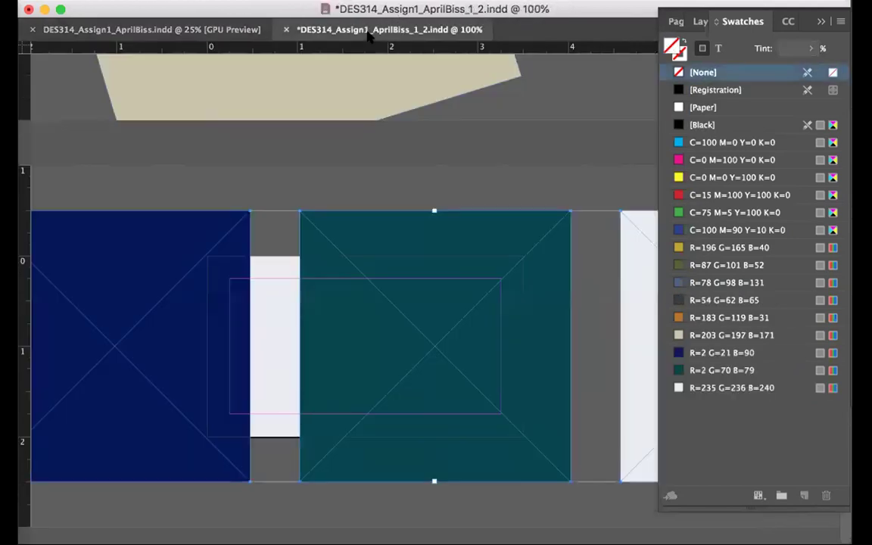
key(super+z)
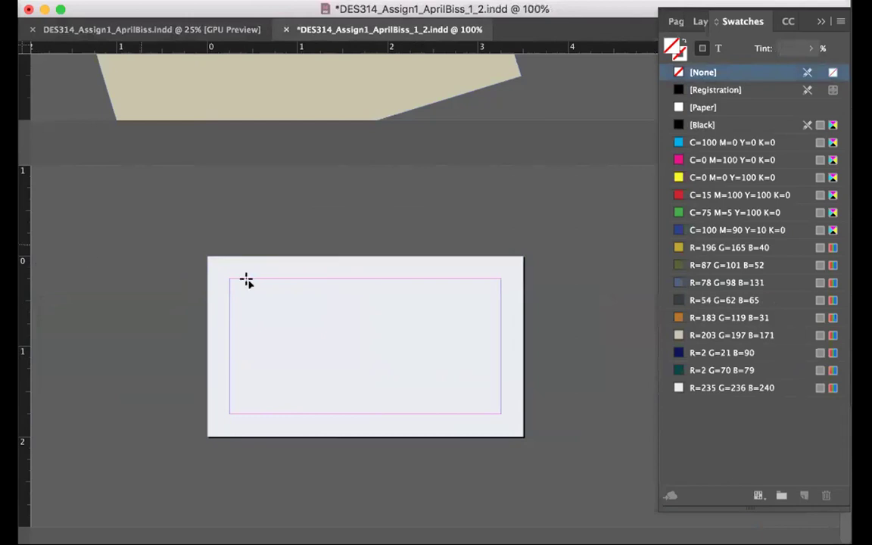
Fill the card with an R=235 G=236 B=240 grey frame plus a narrower navy R=2 G=21 B=90 copy on the left
drag(208, 256, 523, 435)
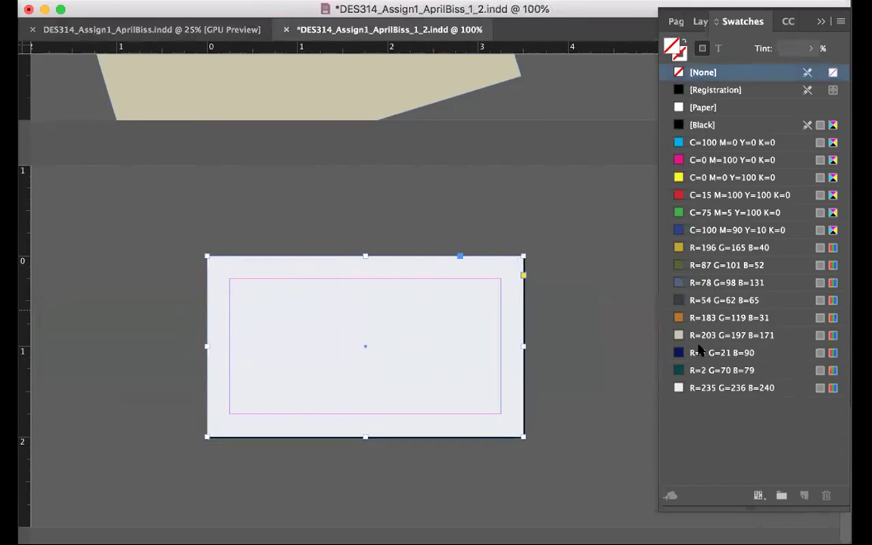
click(696, 388)
drag(444, 369, 331, 366)
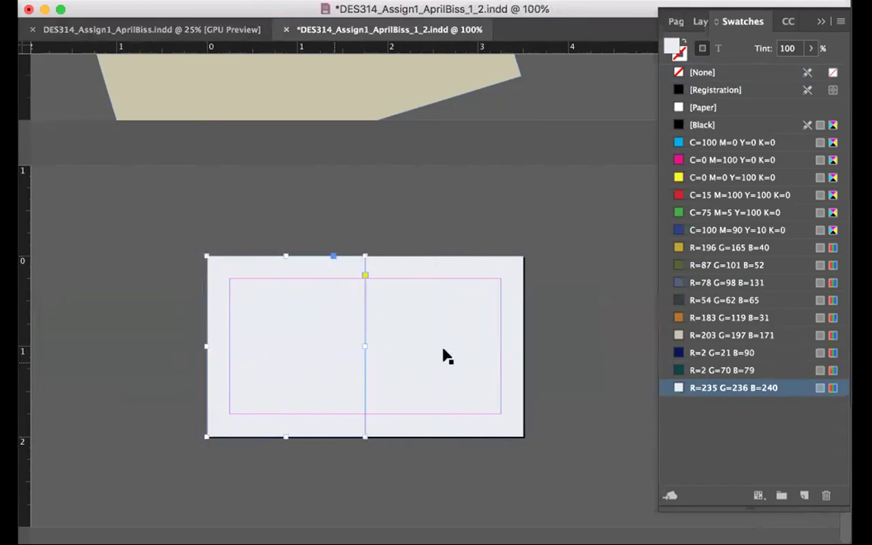
click(690, 352)
key(x)
key(x)
drag(360, 342, 339, 346)
click(385, 473)
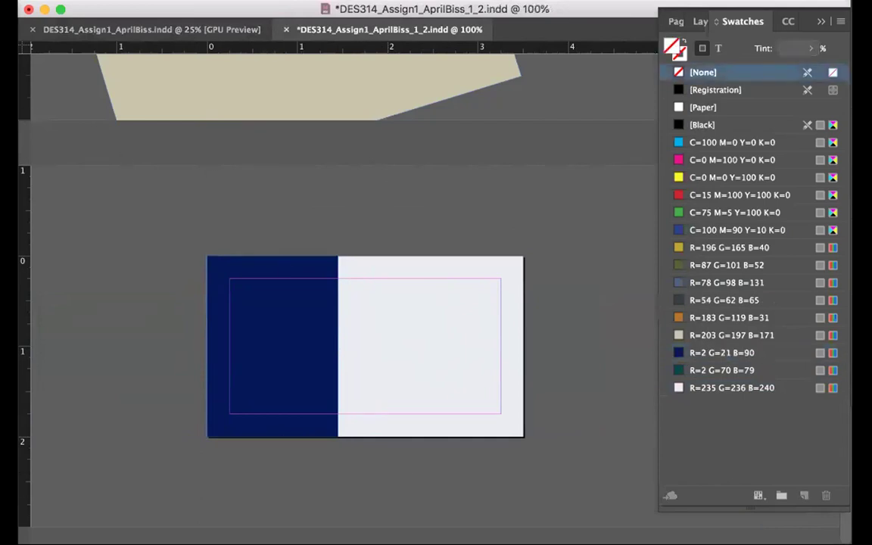
Add the name in a text frame on the navy panel, set in Arial Narrow and coloured R=235 G=236 B=240
key(t)
drag(235, 311, 347, 405)
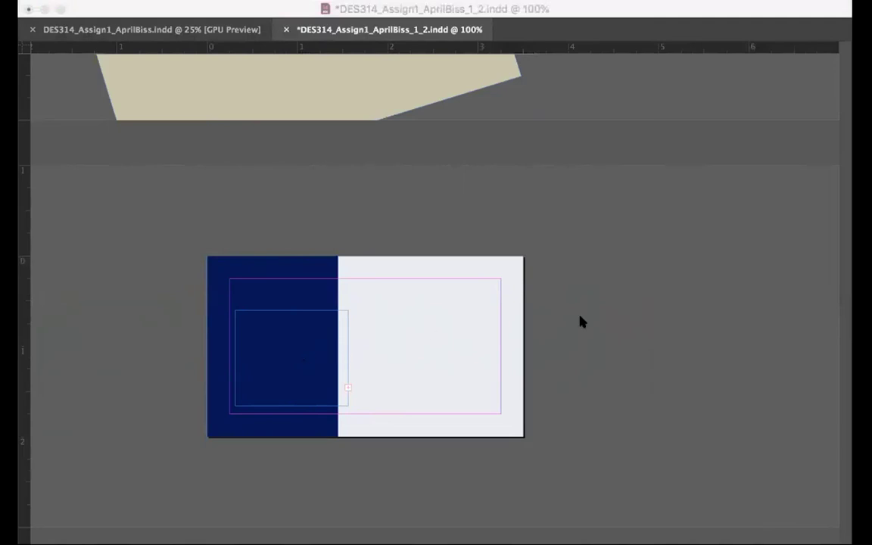
click(803, 401)
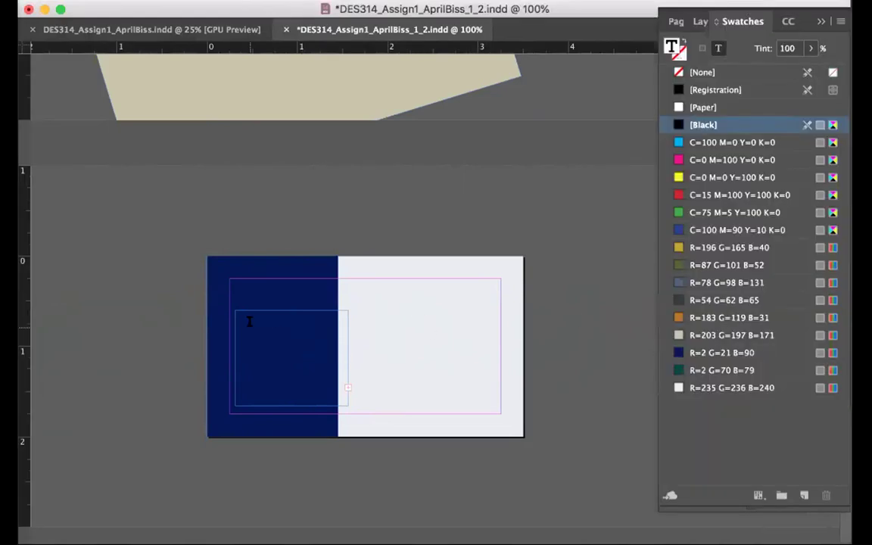
key(super+a)
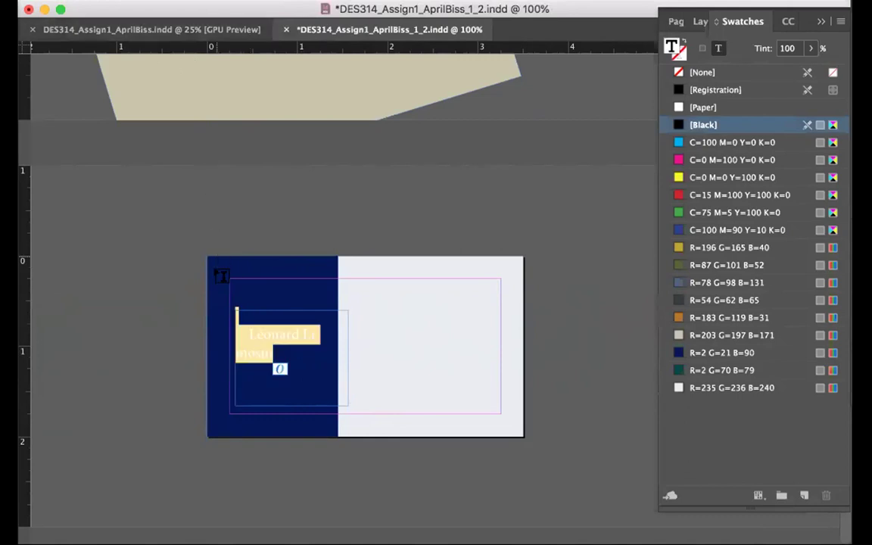
drag(249, 331, 340, 329)
key(super+alt+shift+m)
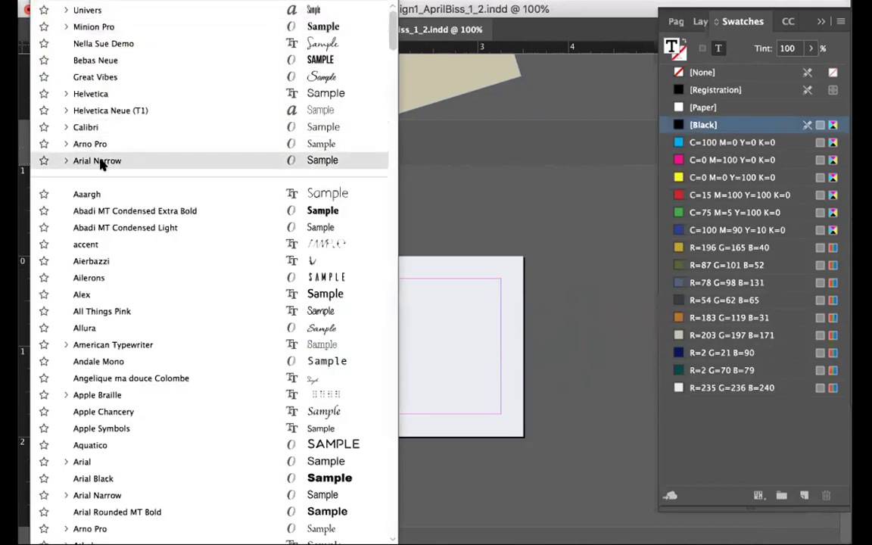
click(101, 161)
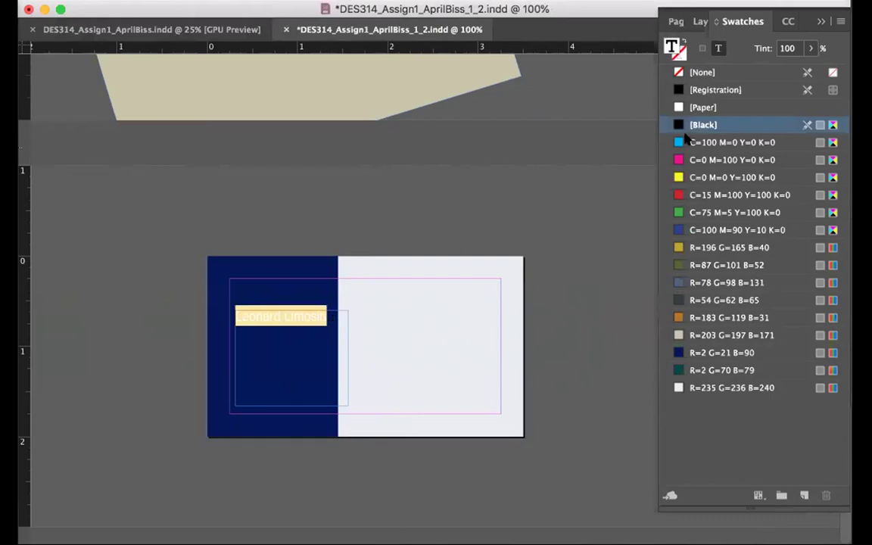
click(690, 390)
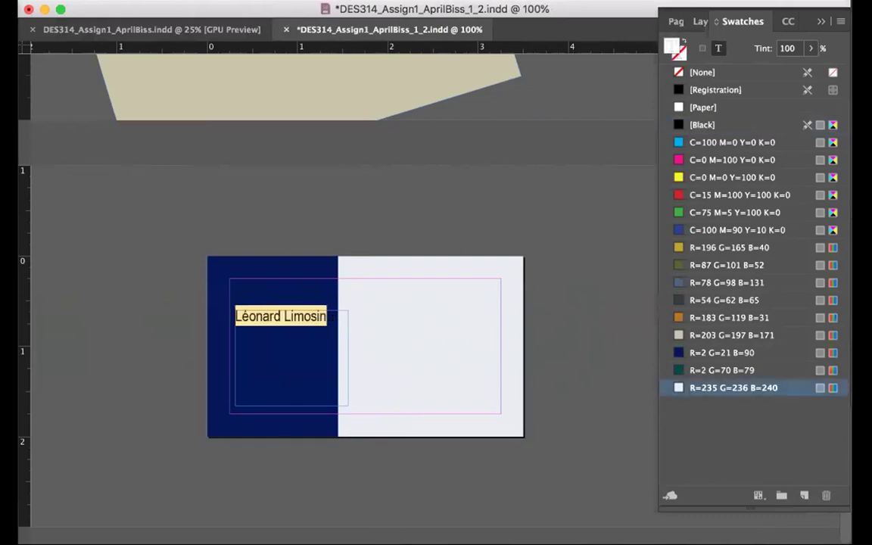
key(Escape)
Move the name frame lower on the navy panel and shrink it to fit one line
drag(337, 342, 328, 387)
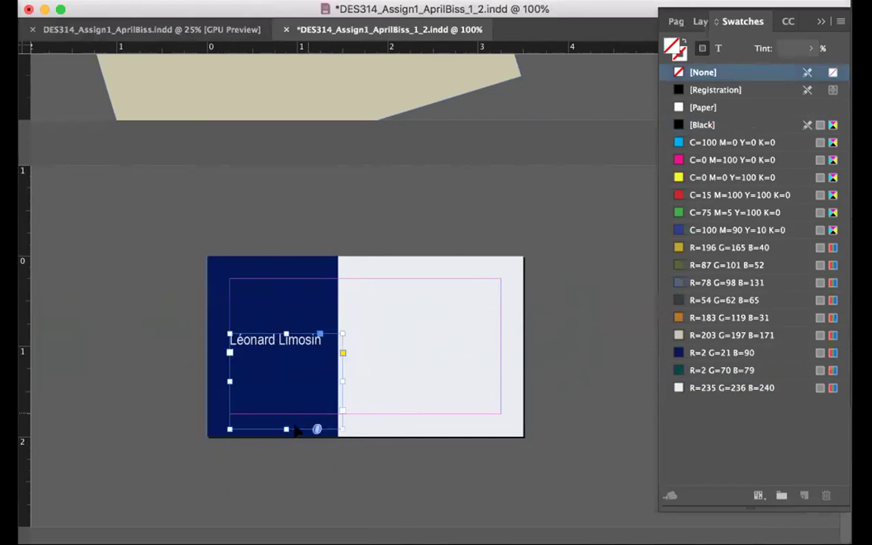
drag(286, 429, 286, 354)
click(311, 470)
scroll(133, 138, up, 5)
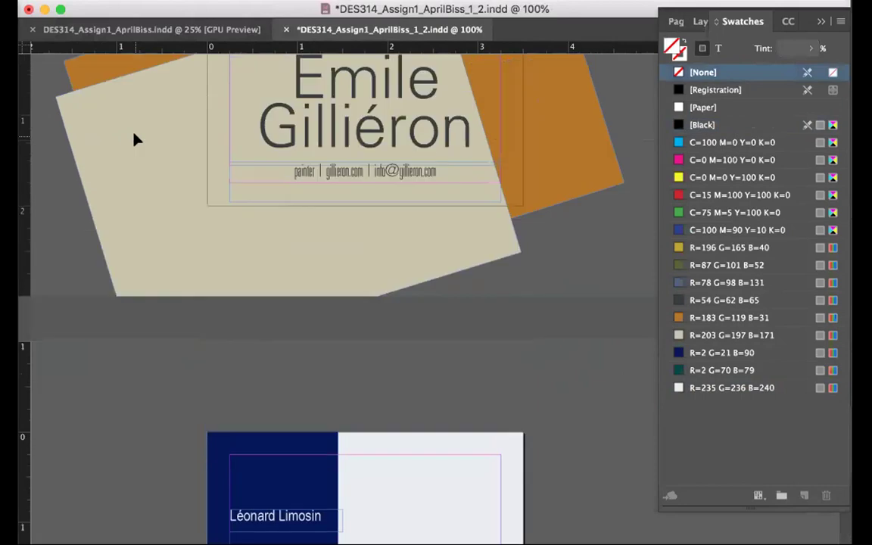
click(330, 175)
scroll(395, 352, down, 5)
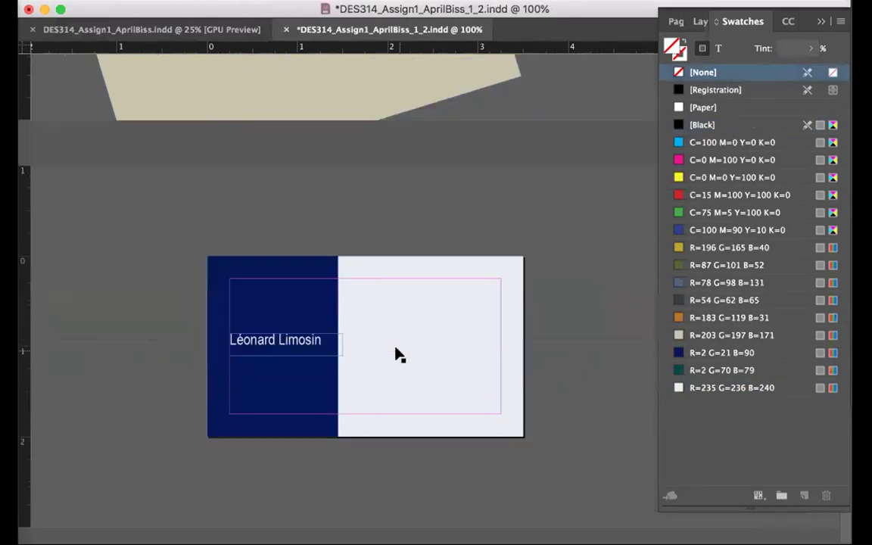
Bring the contact line onto the card and style it R=2 G=70 B=79 teal, Arial Bold, right-aligned
drag(419, 88, 478, 354)
drag(626, 356, 499, 352)
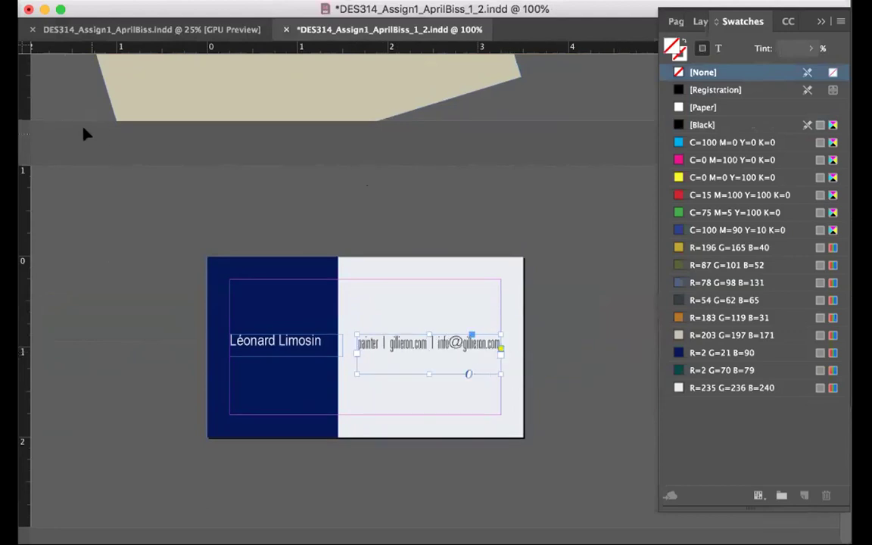
triple_click(388, 357)
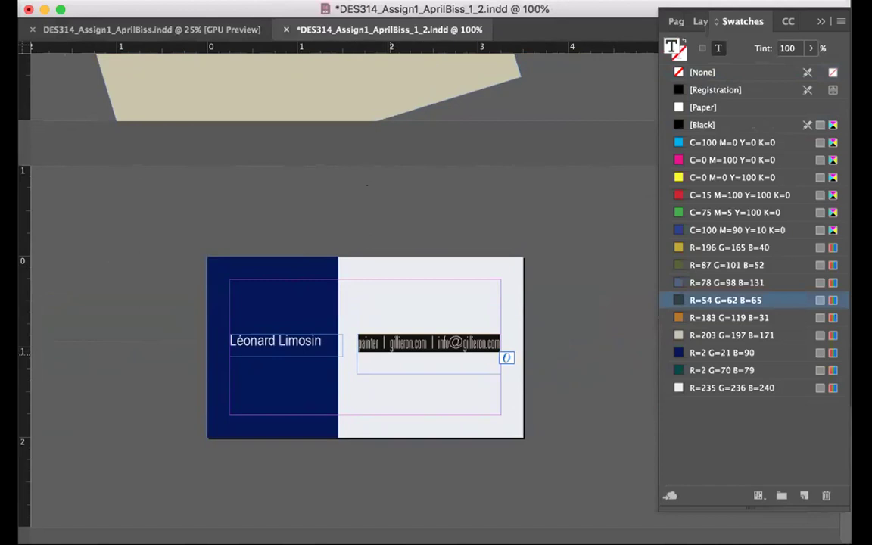
click(688, 370)
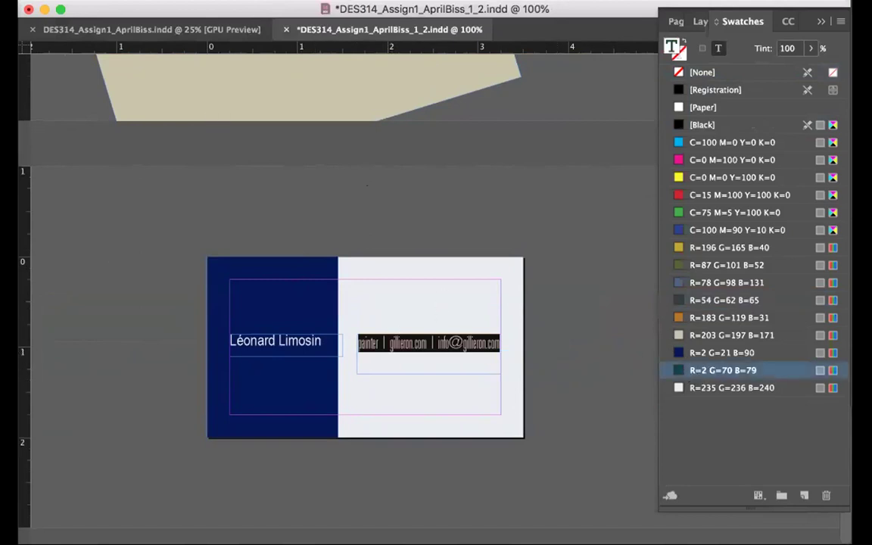
click(67, 28)
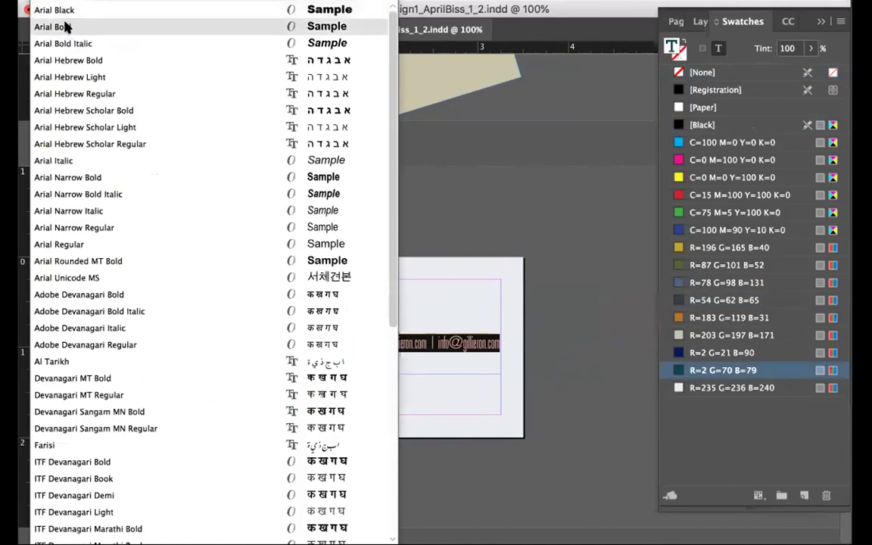
click(65, 27)
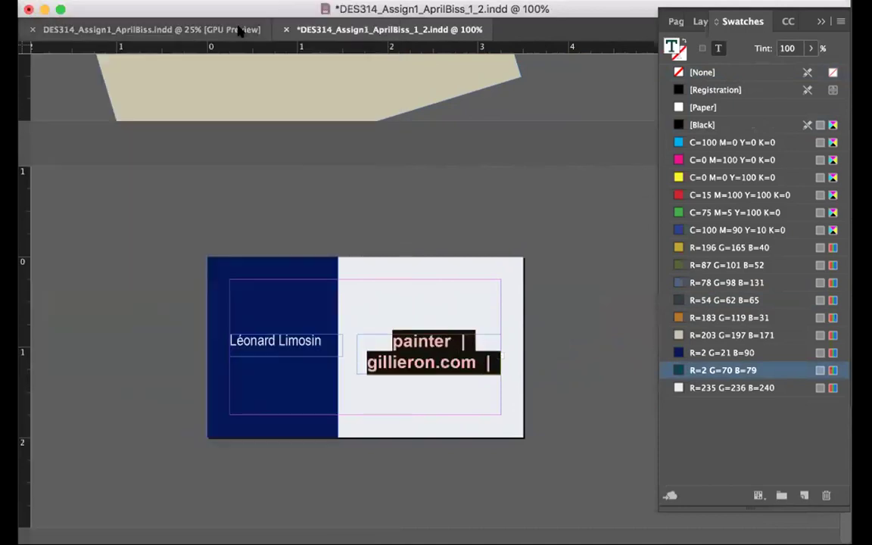
click(181, 32)
click(231, 53)
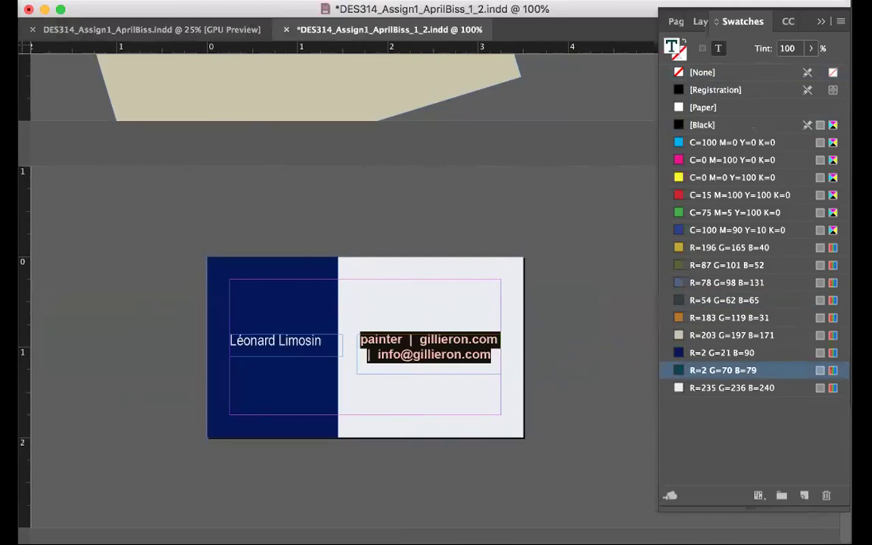
key(super+shift+r)
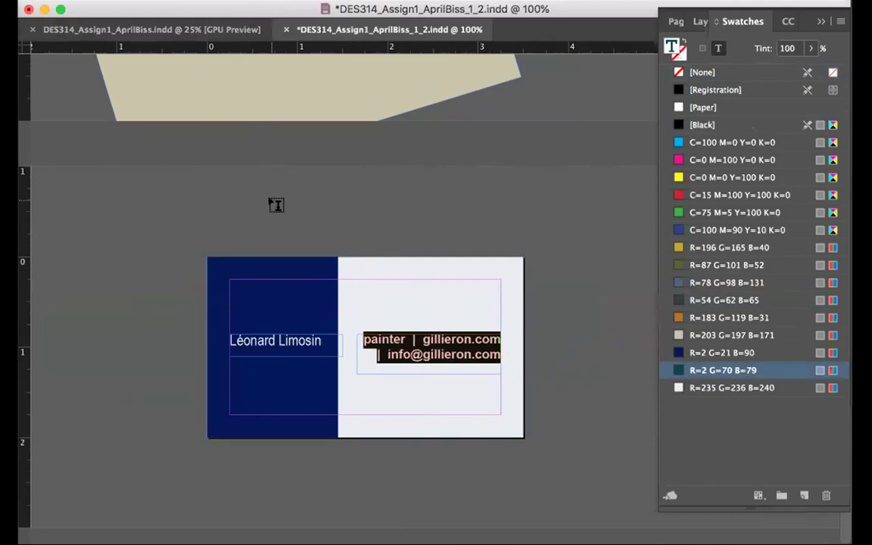
Split the contact text into three lines and replace 'gillieron' with 'Limonsin' and 'limosin' in the addresses
click(414, 341)
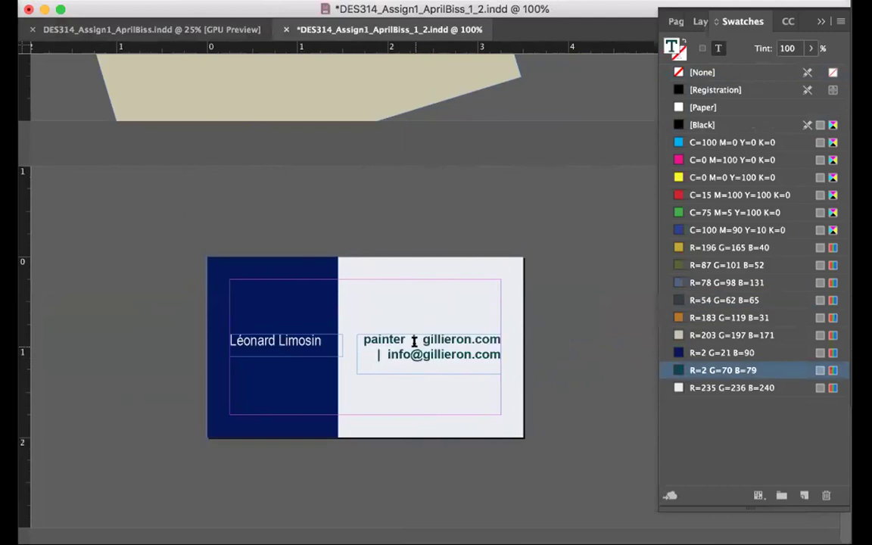
key(BackSpace)
key(BackSpace)
key(BackSpace)
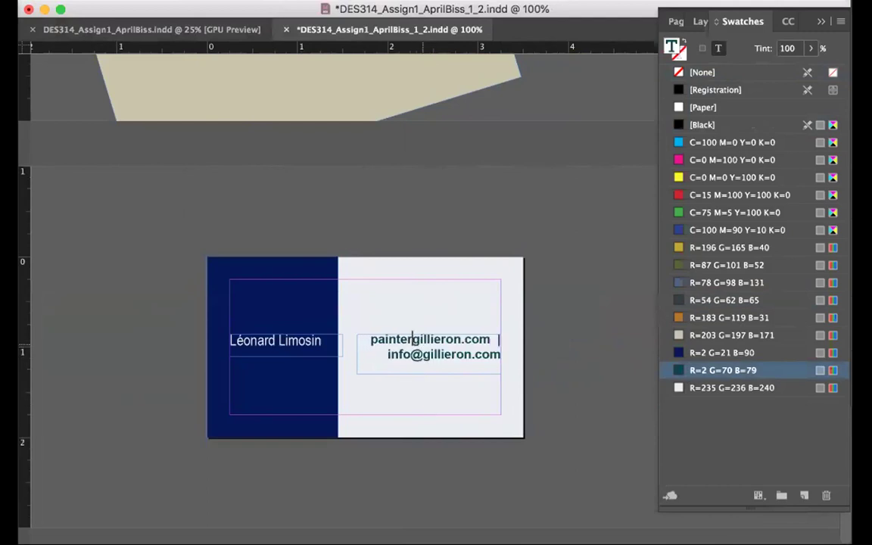
key(Return)
drag(452, 354, 466, 351)
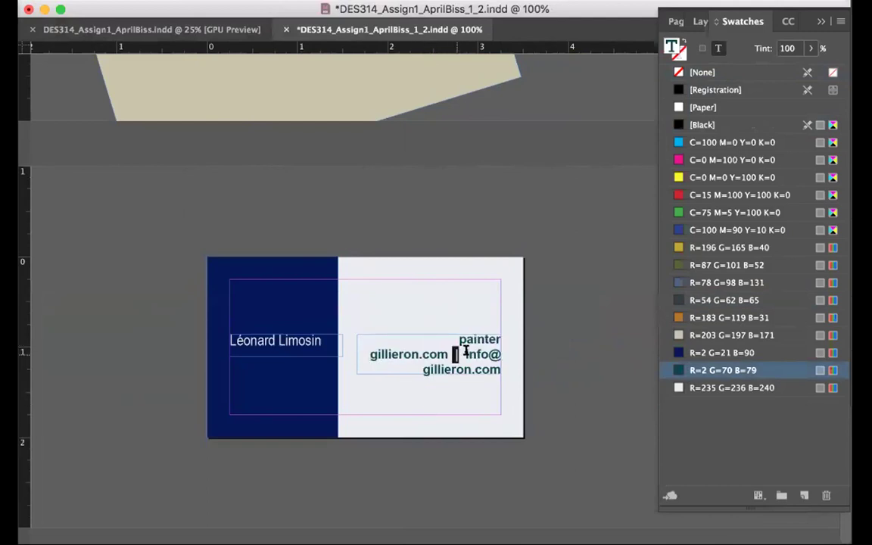
key(BackSpace)
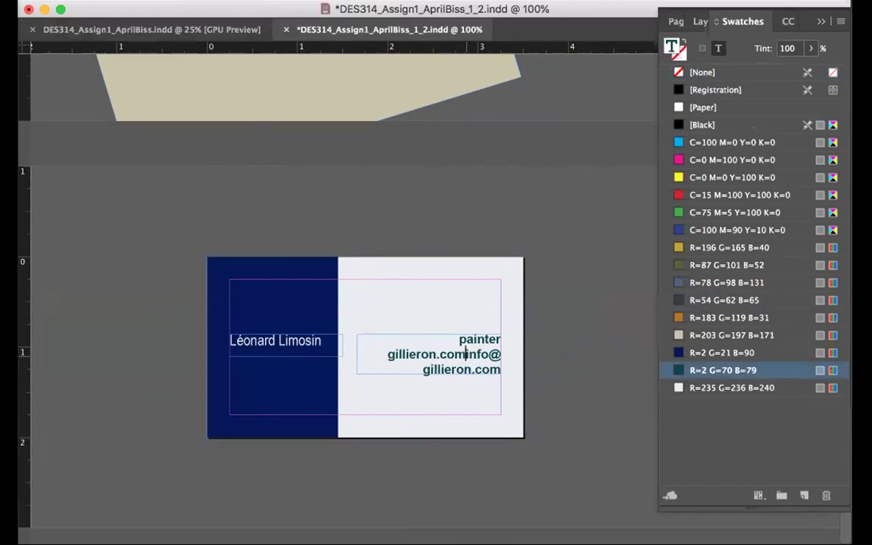
key(Return)
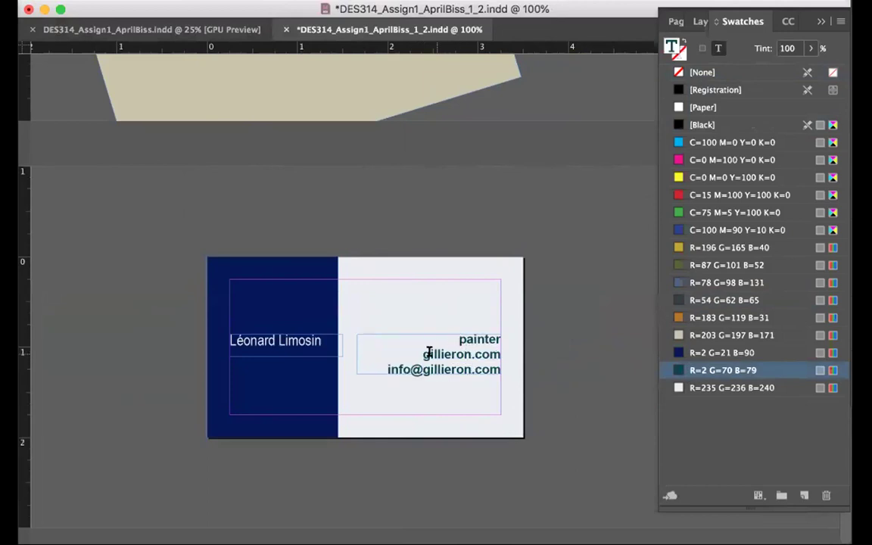
drag(420, 354, 464, 354)
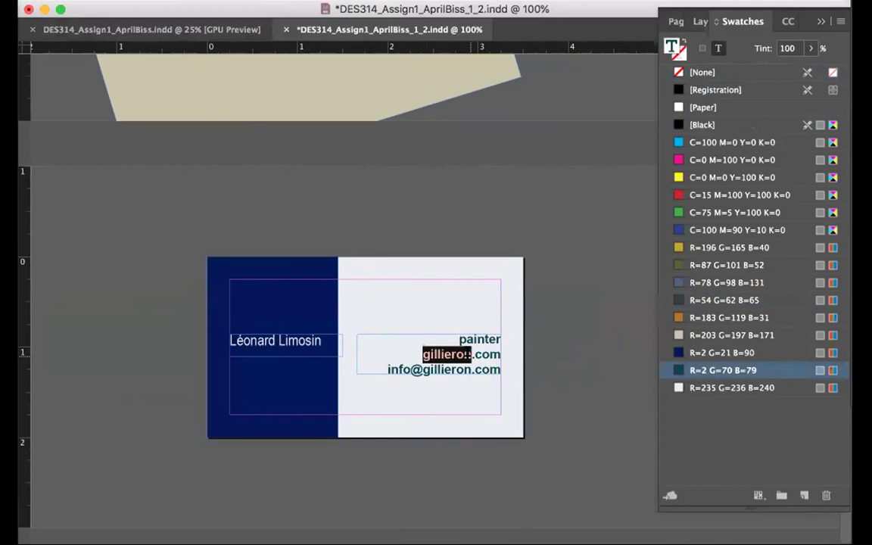
text(Limonsin)
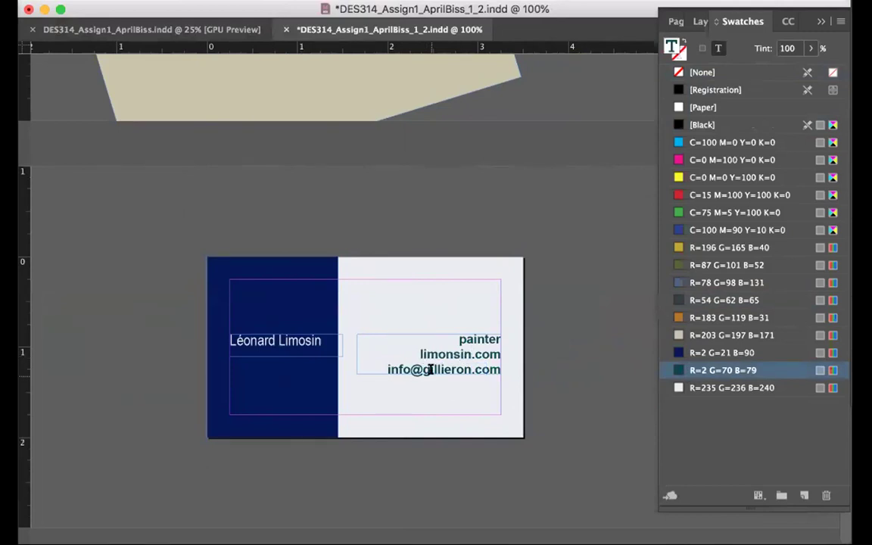
drag(422, 368, 471, 368)
text(limosin)
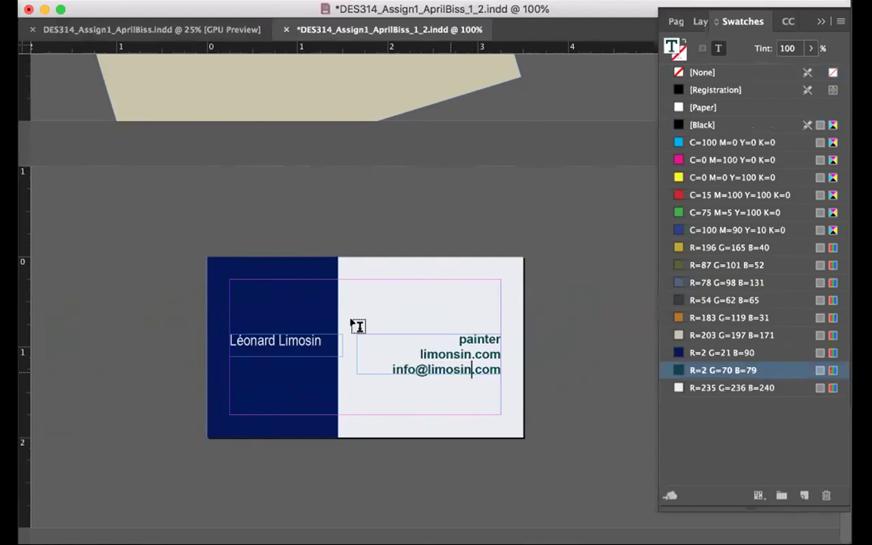
key(Escape)
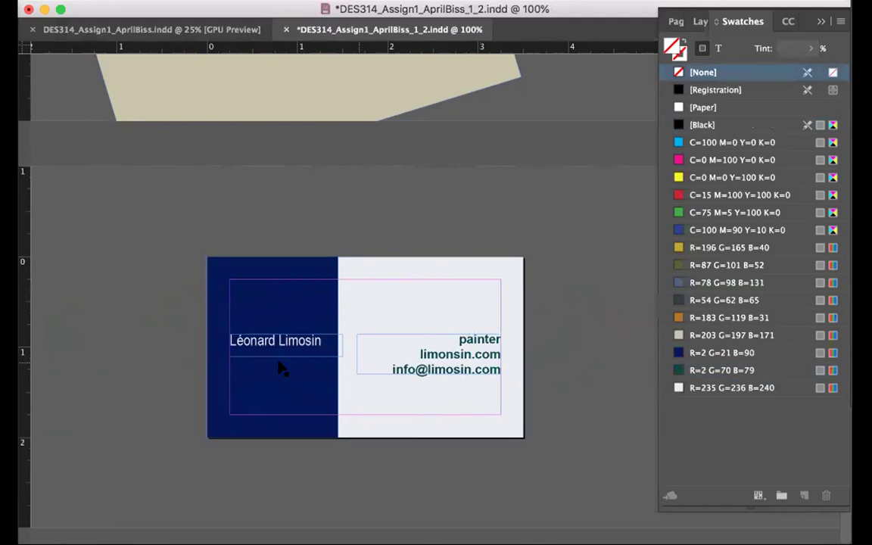
Enlarge the name by two size steps and lengthen its frame so the surname wraps to a second line
drag(277, 341, 282, 355)
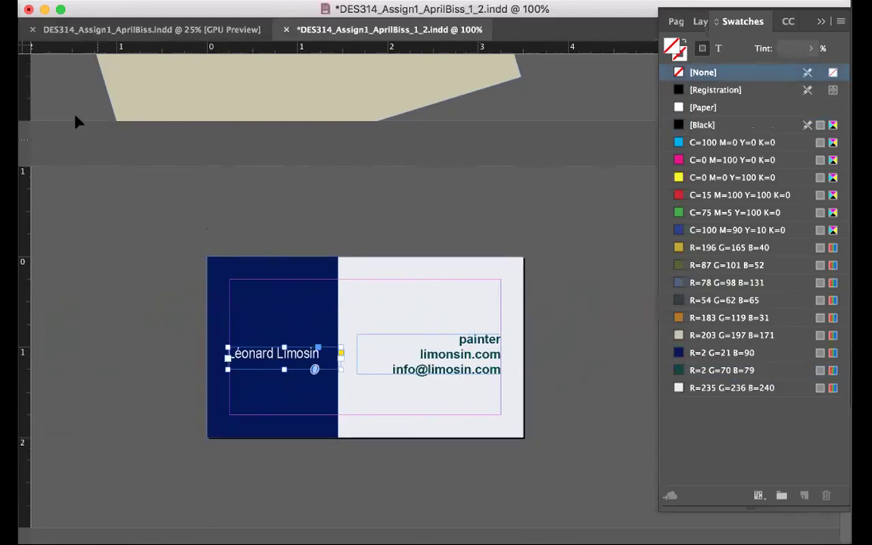
double_click(257, 353)
drag(229, 353, 319, 354)
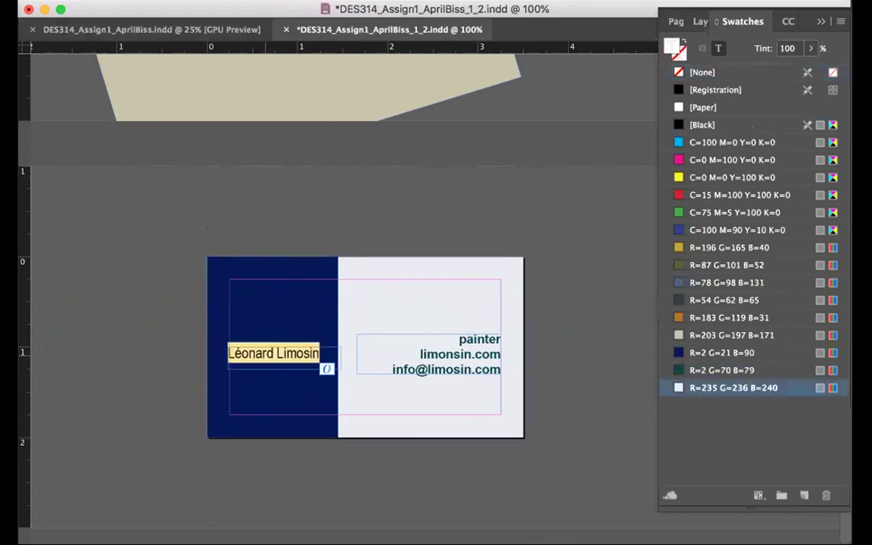
key(super+shift+period)
key(super+shift+period)
key(super+shift+period)
key(super+shift+period)
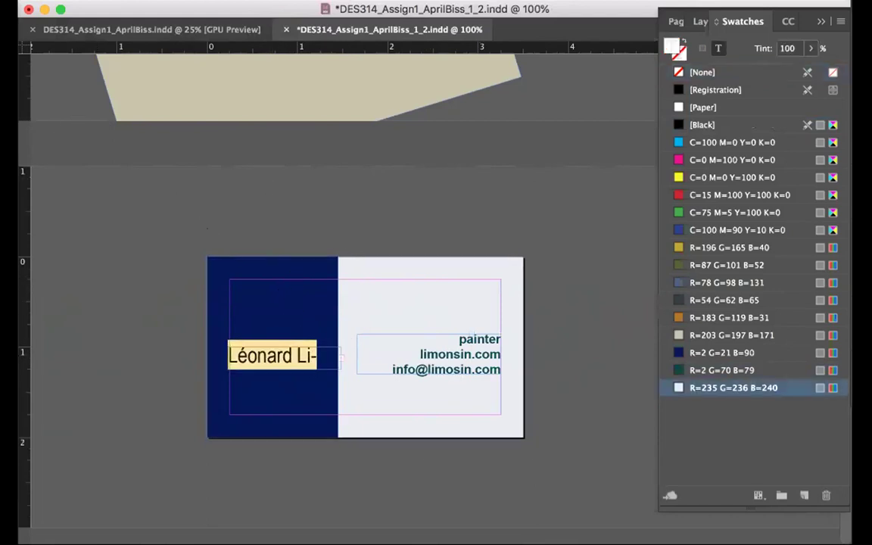
key(super+shift+period)
key(Escape)
drag(284, 375, 288, 379)
Deselect the name frame and select the dark-blue rectangle on the card
click(294, 451)
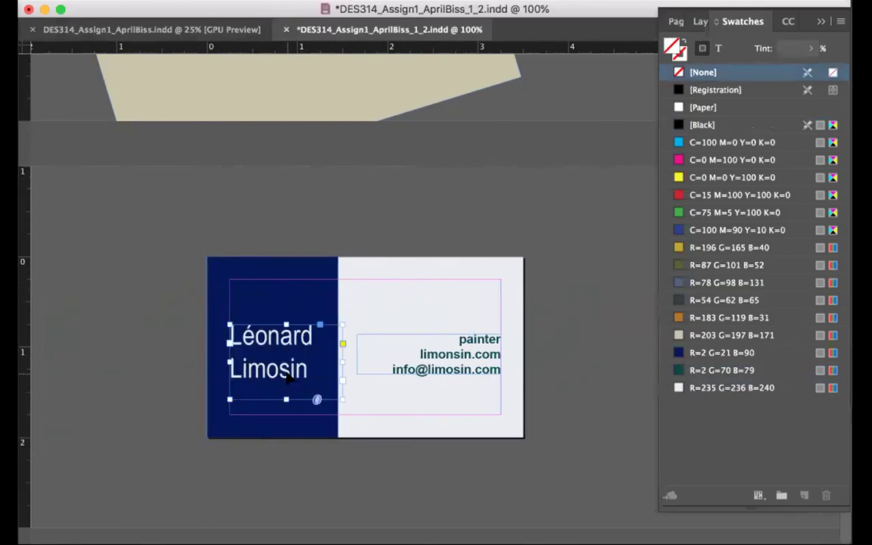
click(343, 489)
click(315, 286)
Replace the navy rectangle with a large R=2 G=21 B=90 circle over the card's left side
key(Delete)
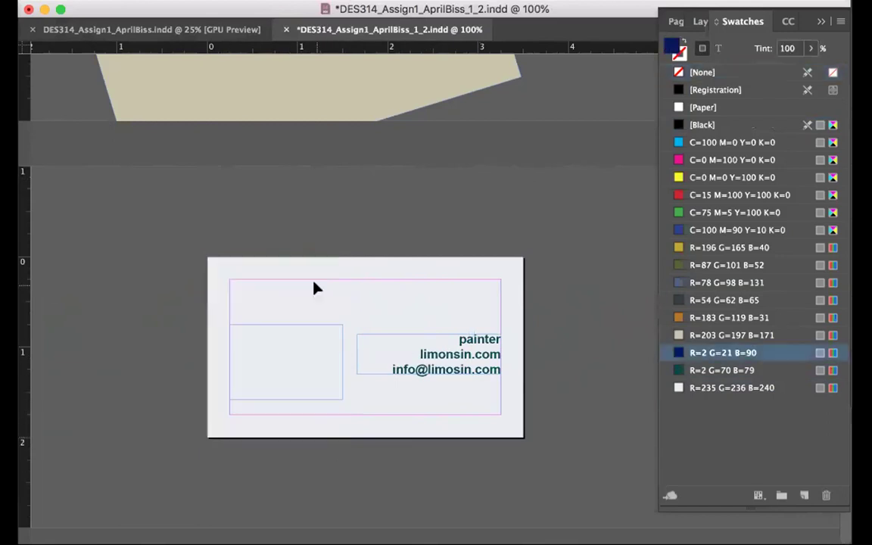
click(317, 288)
drag(25, 249, 67, 259)
drag(134, 234, 383, 471)
click(723, 352)
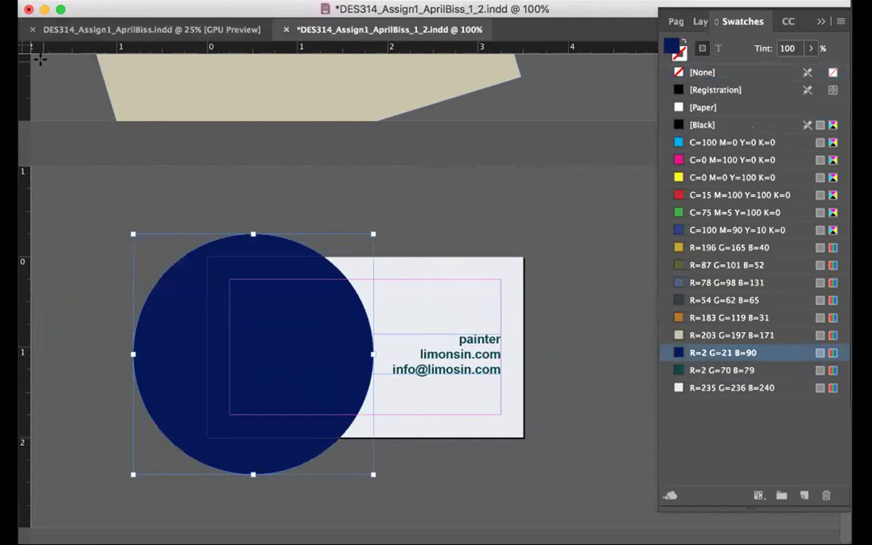
drag(255, 256, 224, 256)
Isolate the navy circle from the card's other objects and drag it left off the card
key(ctrl+a)
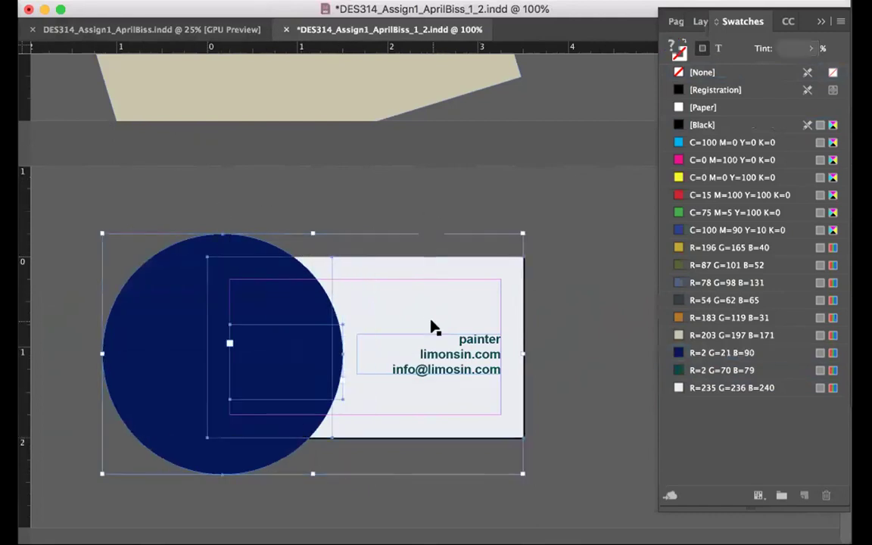
shift+click(152, 254)
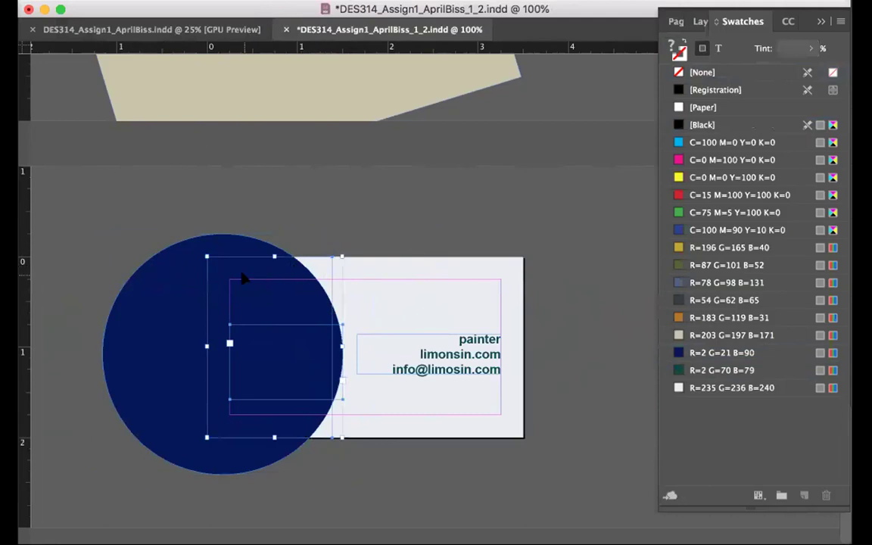
click(369, 259)
click(309, 255)
click(298, 345)
key(super+equal)
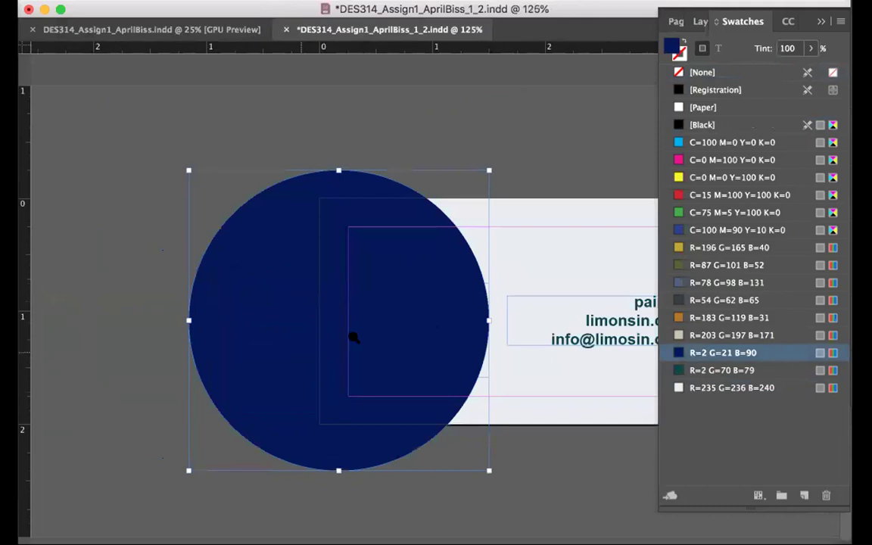
right_click(428, 325)
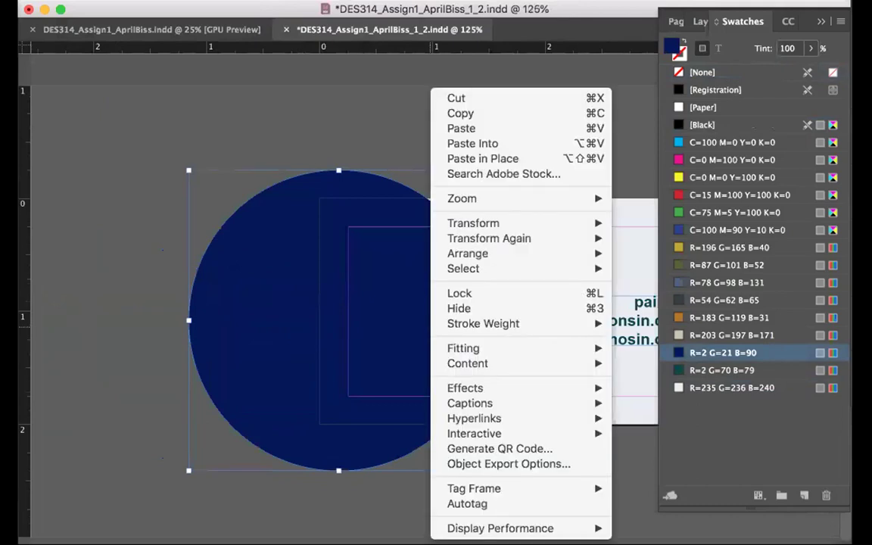
key(Escape)
right_click(401, 321)
key(Escape)
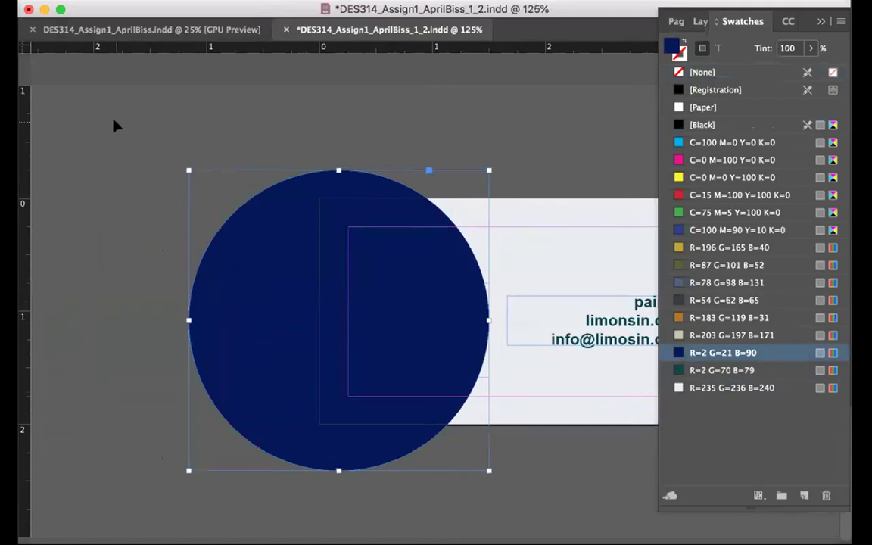
click(114, 124)
drag(395, 219, 208, 248)
Send the circle to the back and position it bleeding off the card's left edge
click(379, 305)
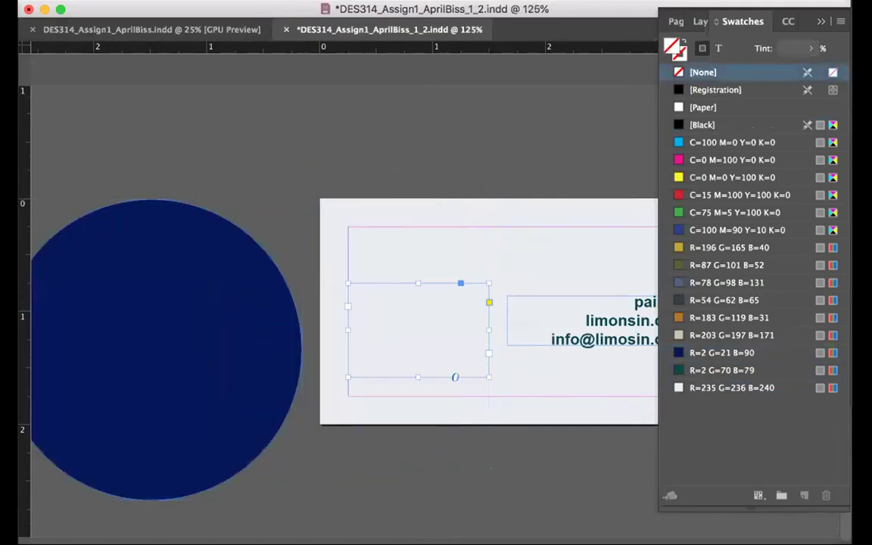
click(159, 0)
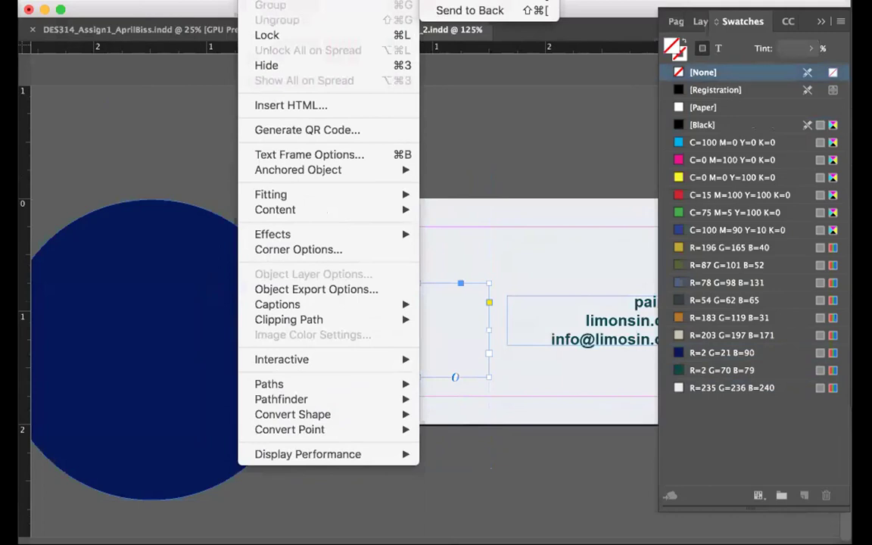
click(469, 10)
drag(183, 259, 384, 197)
Preview the card without guides and frames
scroll(543, 467, right, 5)
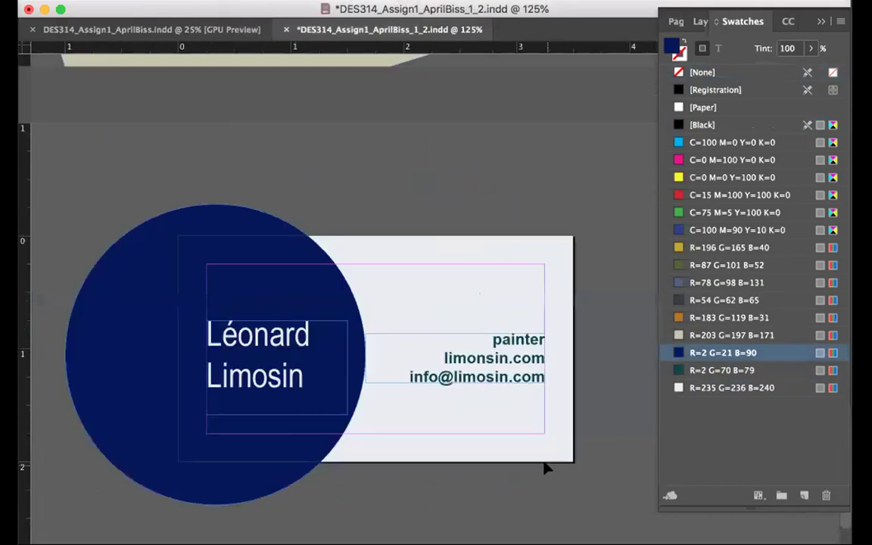
click(544, 467)
scroll(543, 467, left, 3)
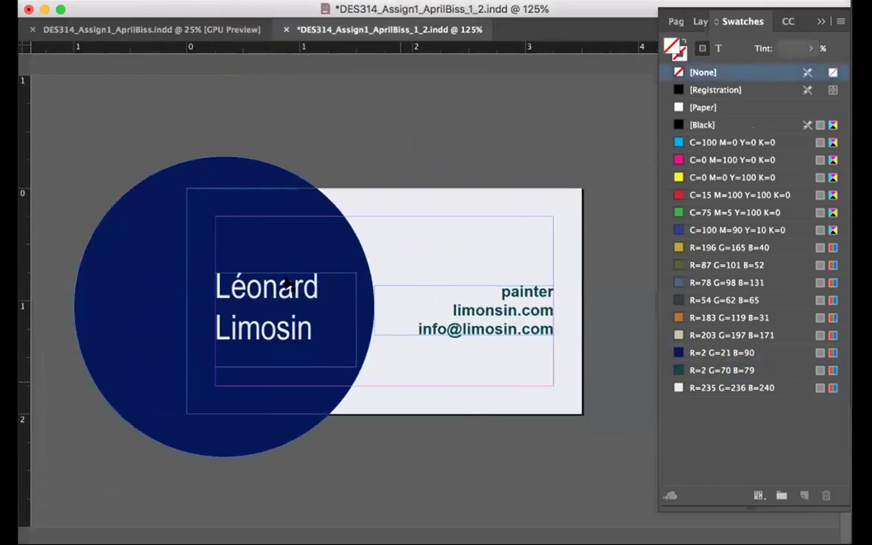
drag(24, 393, 62, 416)
scroll(420, 497, right, 3)
Set the website and e-mail lines to Regular weight, leaving painter bold
click(369, 309)
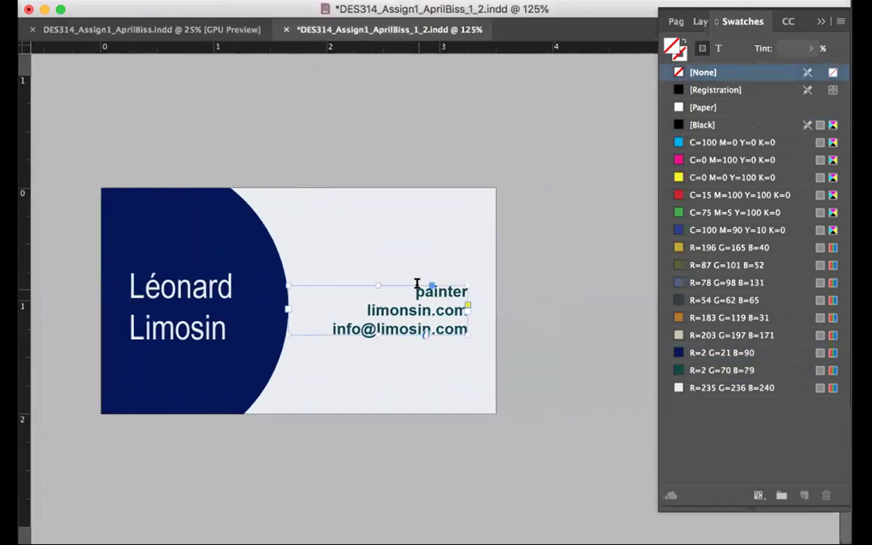
drag(417, 283, 525, 370)
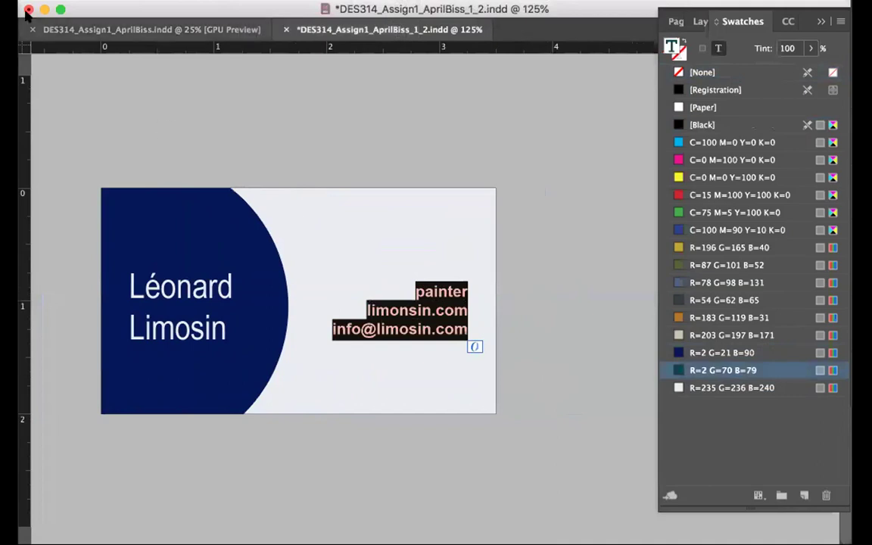
click(387, 305)
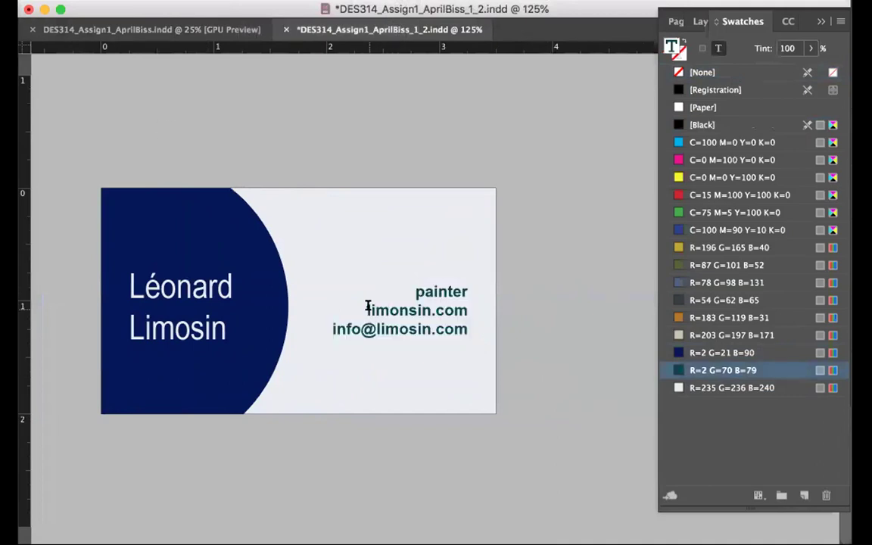
drag(364, 305, 542, 370)
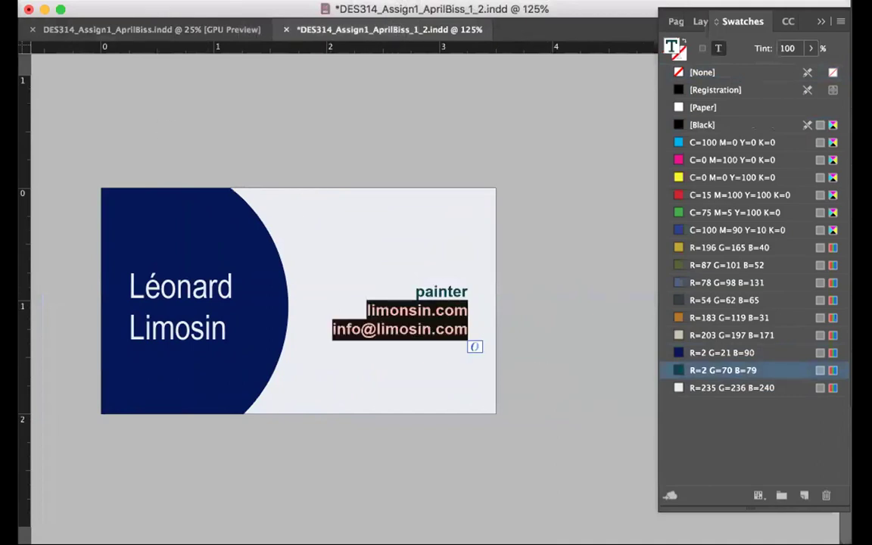
click(38, 3)
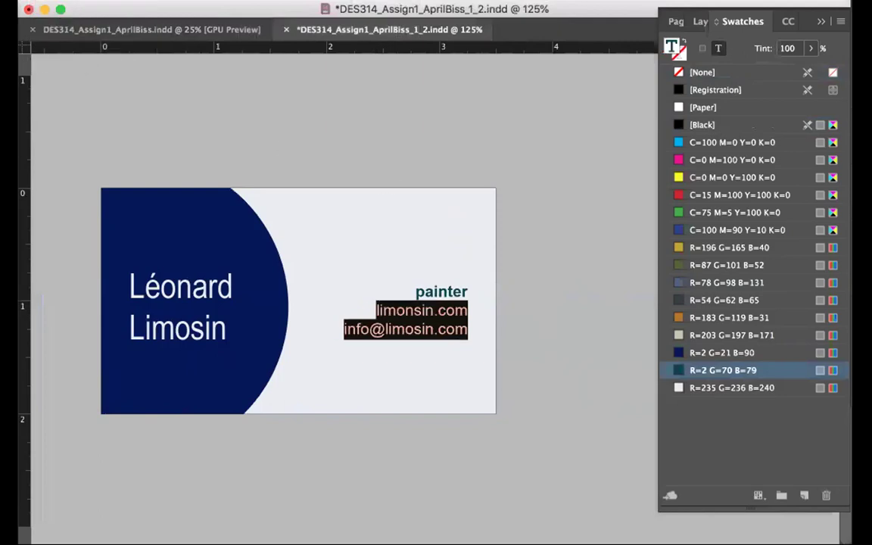
key(Escape)
click(218, 150)
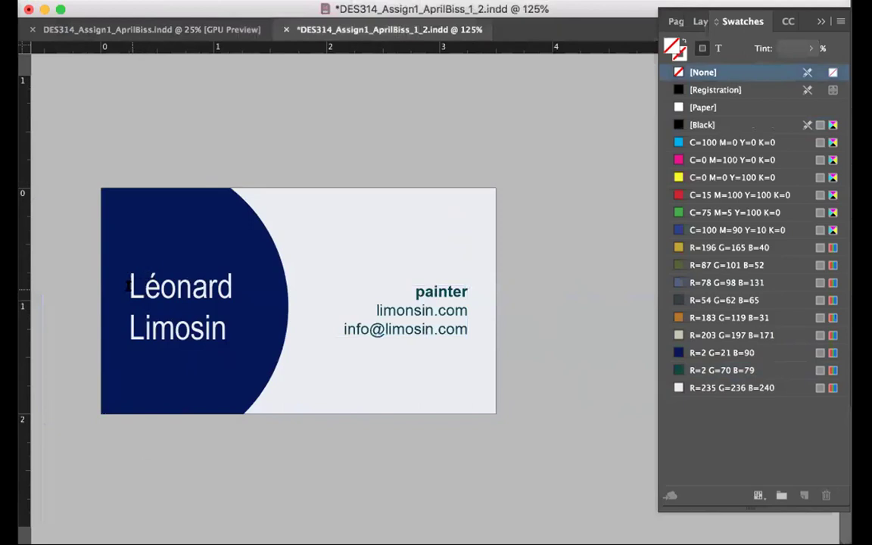
Reduce the leading between the two lines of the name
drag(127, 266, 227, 333)
key(alt+Up)
key(alt+Up)
key(alt+Up)
key(alt+Up)
key(alt+Up)
key(alt+Up)
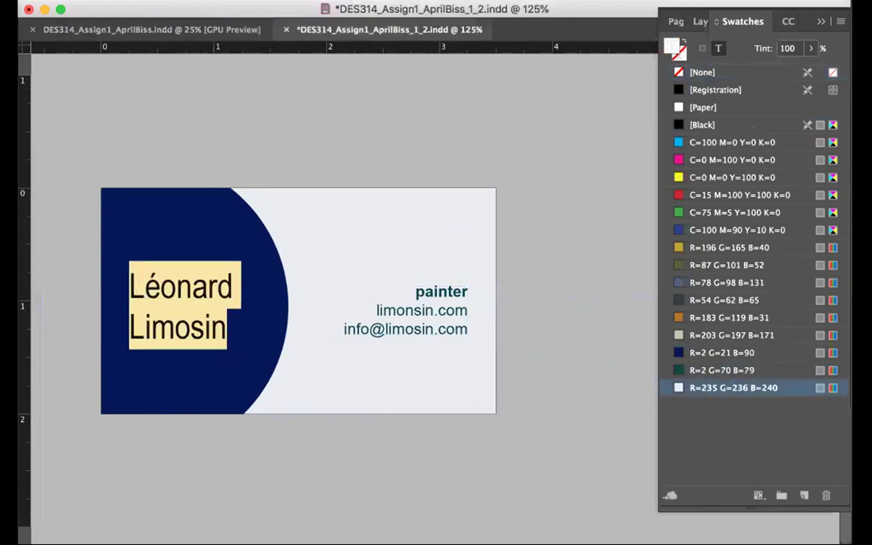
click(164, 254)
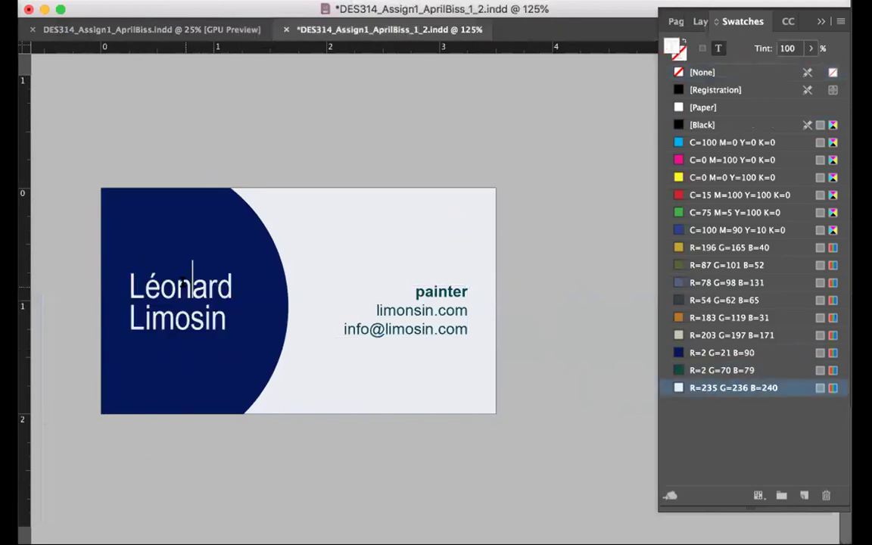
Make the surname Limosin bold, zoom to 100%, and save the card
drag(220, 314, 94, 314)
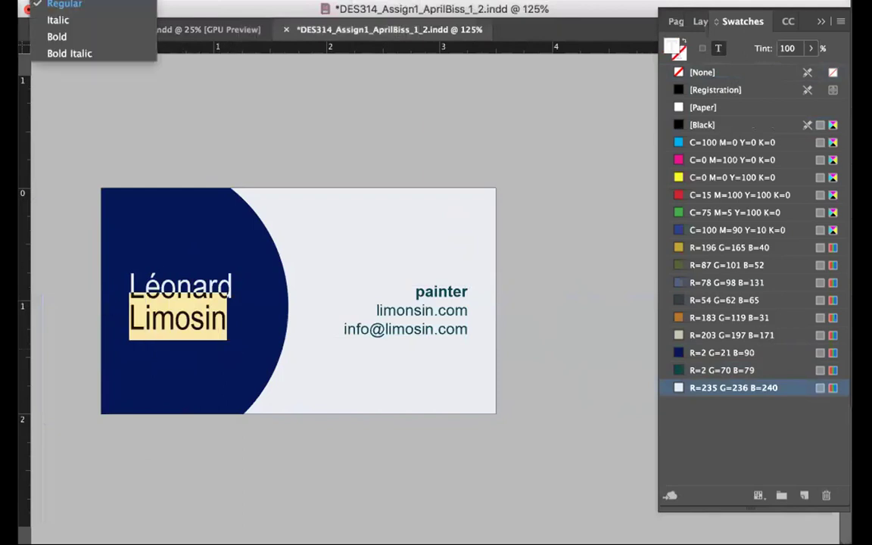
click(131, 34)
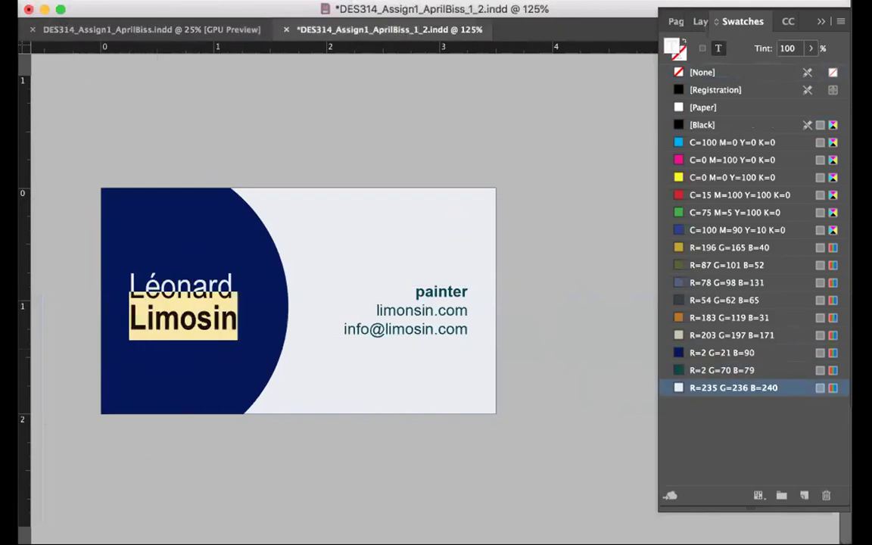
click(7, 39)
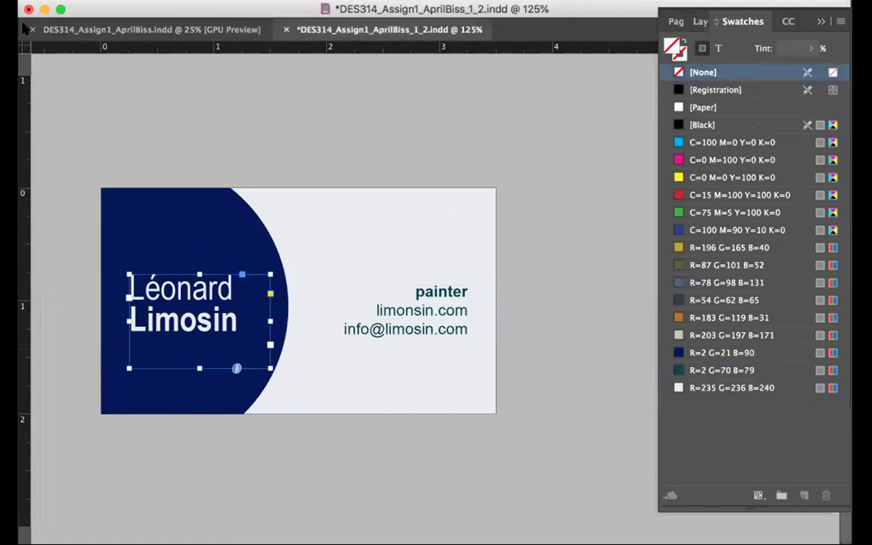
click(314, 165)
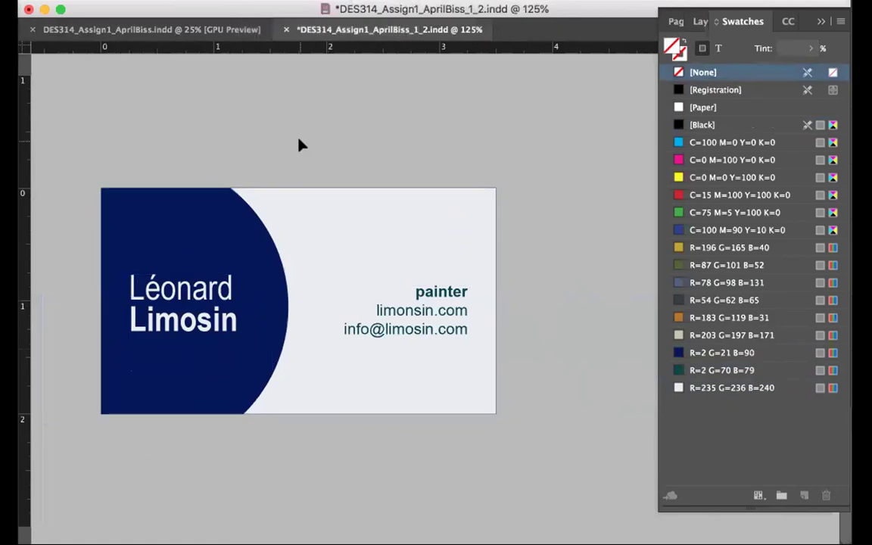
key(super+1)
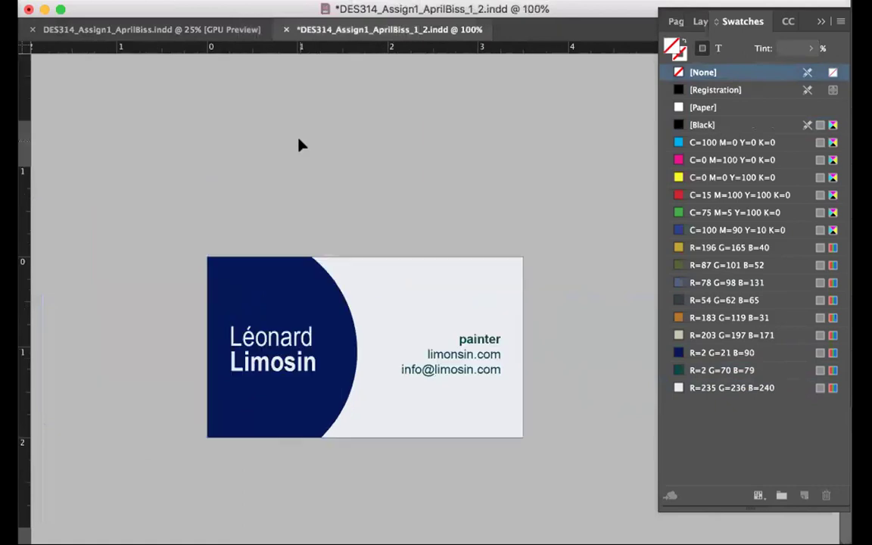
key(super+s)
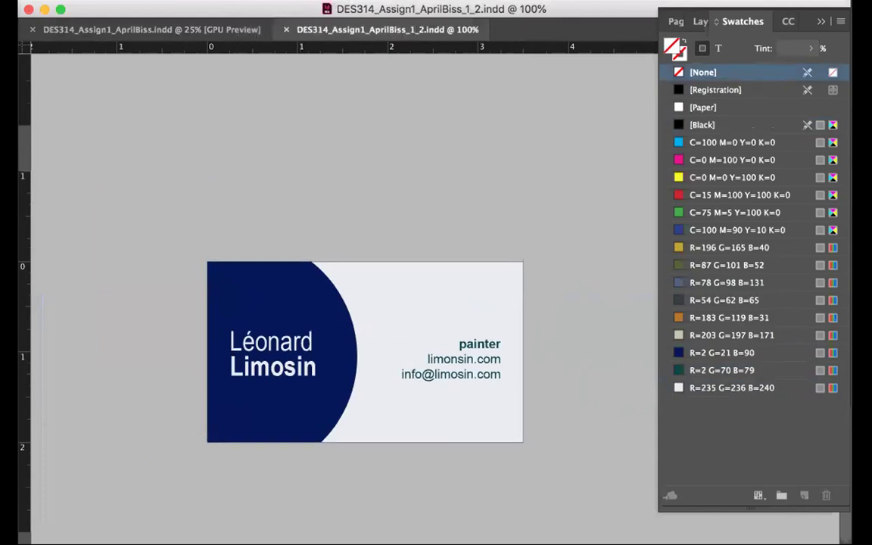
Bring InDesign forward and switch to the colour swatch sheet document
scroll(281, 262, up, 10)
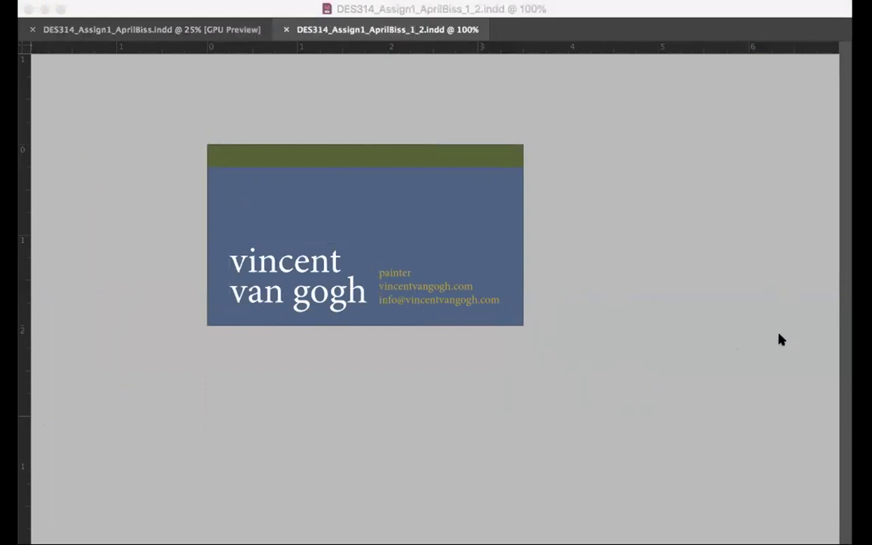
click(292, 235)
click(106, 0)
click(117, 23)
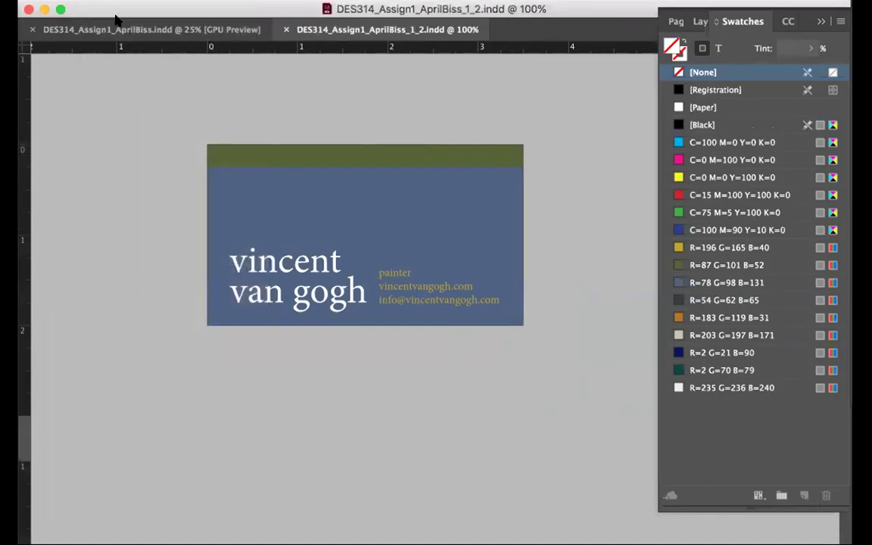
Export the swatch document as a PDF to the Desktop with the Smallest File Size preset
click(106, 4)
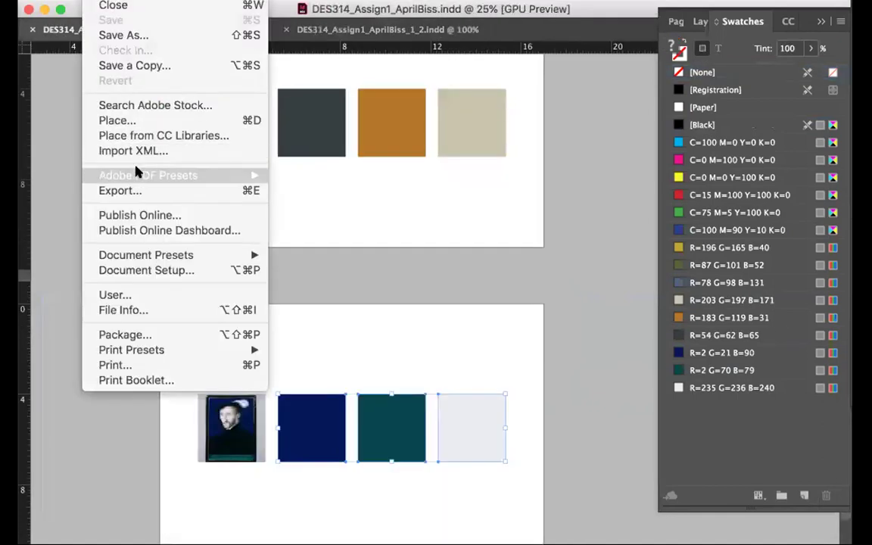
mouse_move(189, 175)
click(330, 198)
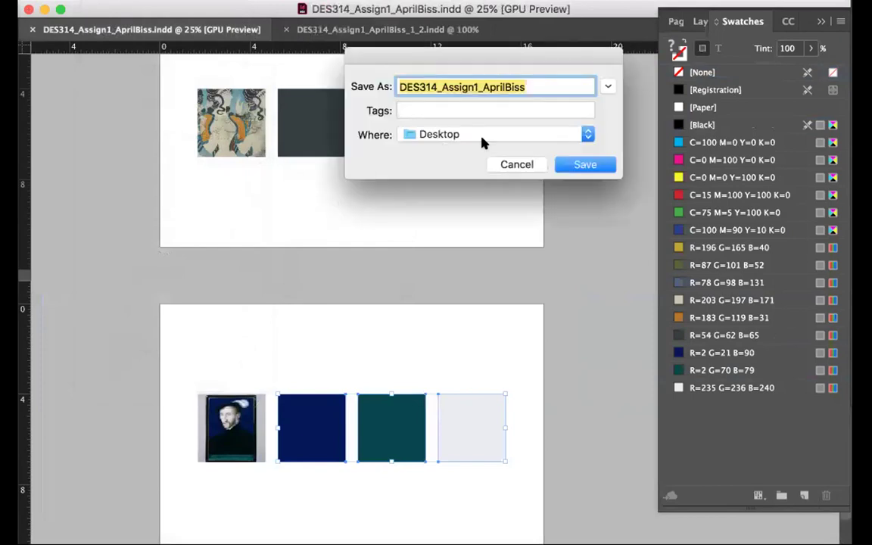
click(490, 162)
click(106, 0)
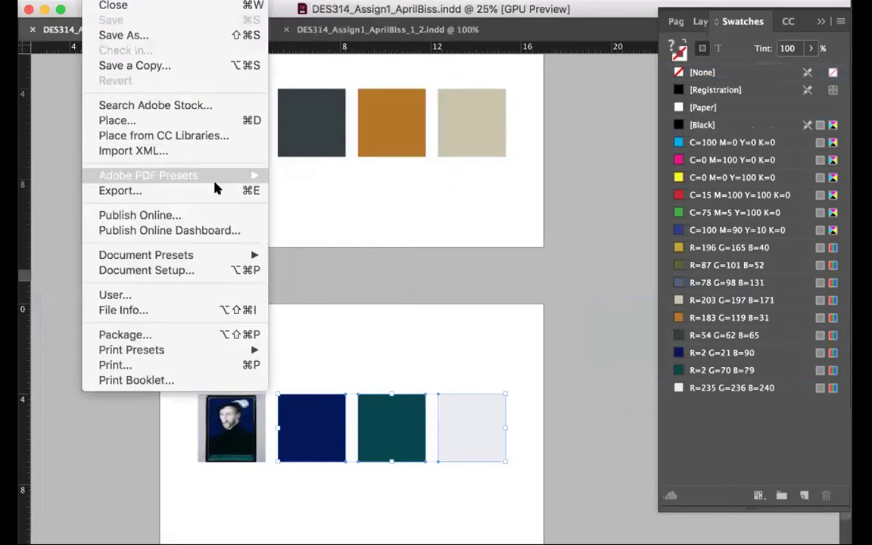
mouse_move(193, 172)
click(337, 277)
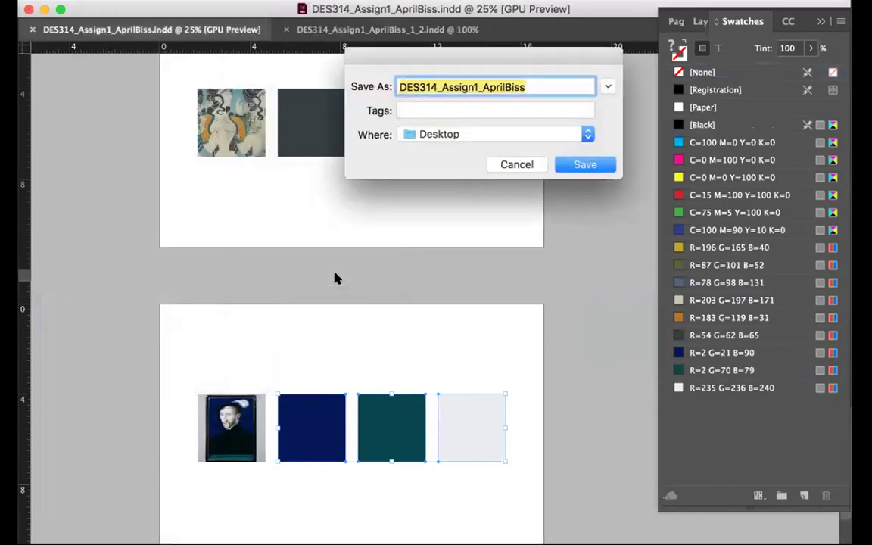
click(580, 164)
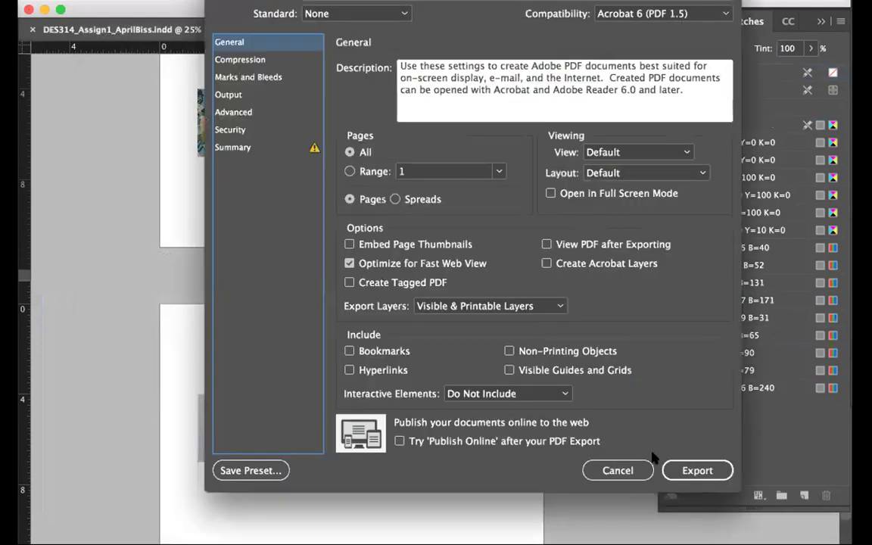
click(676, 470)
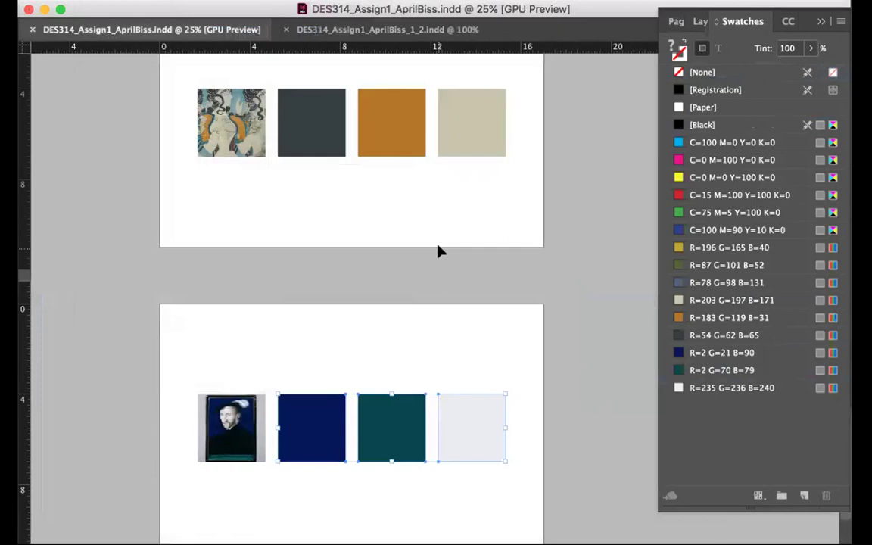
Export the van Gogh business card as a PDF using the [PDF/X-1a:2001] preset
click(356, 29)
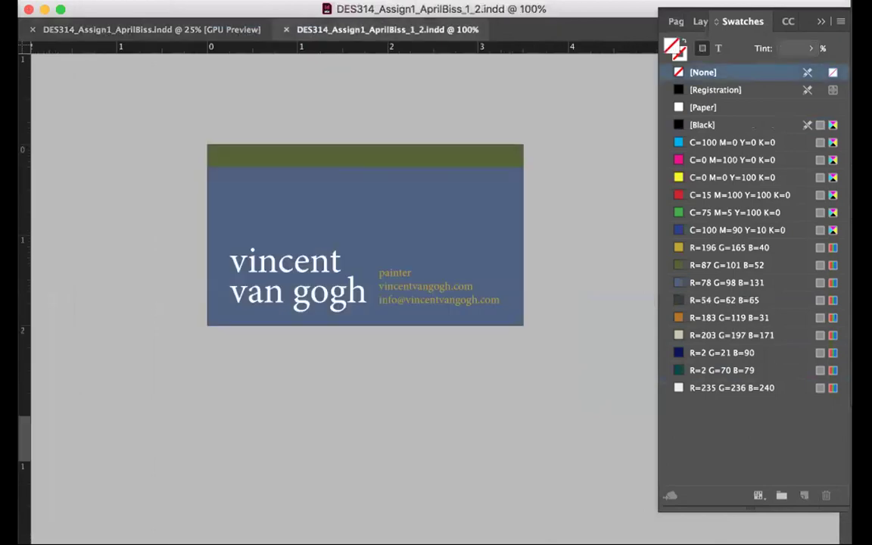
mouse_move(229, 176)
click(350, 218)
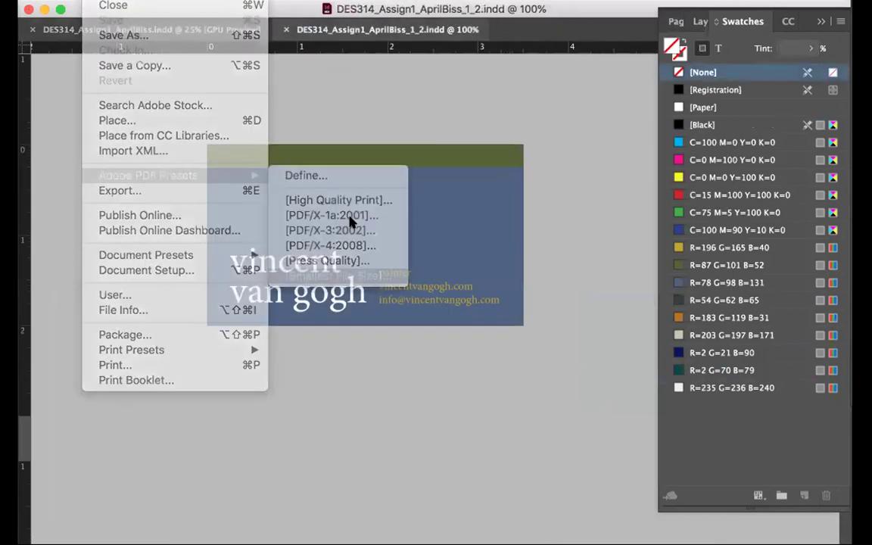
click(571, 163)
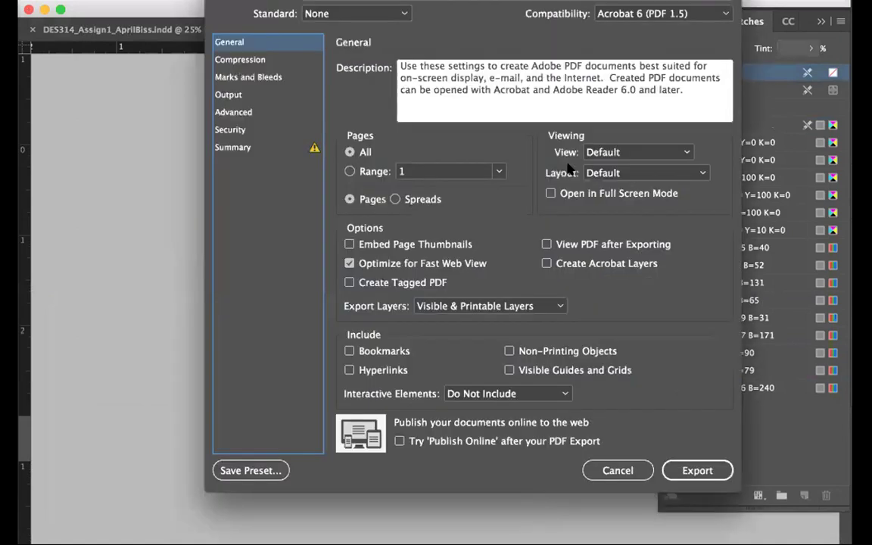
click(673, 469)
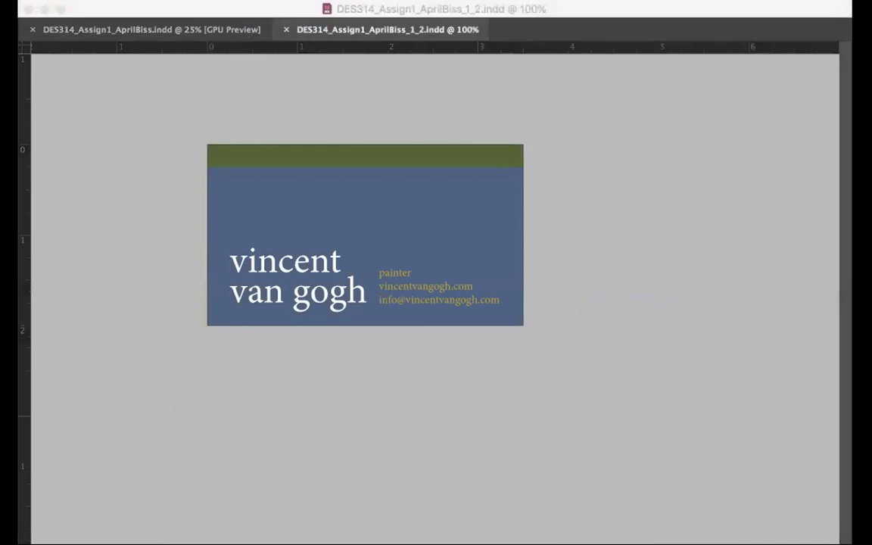
Preview the van Gogh card with all panels hidden, then restore the panels
click(121, 112)
mouse_move(746, 7)
key(Tab)
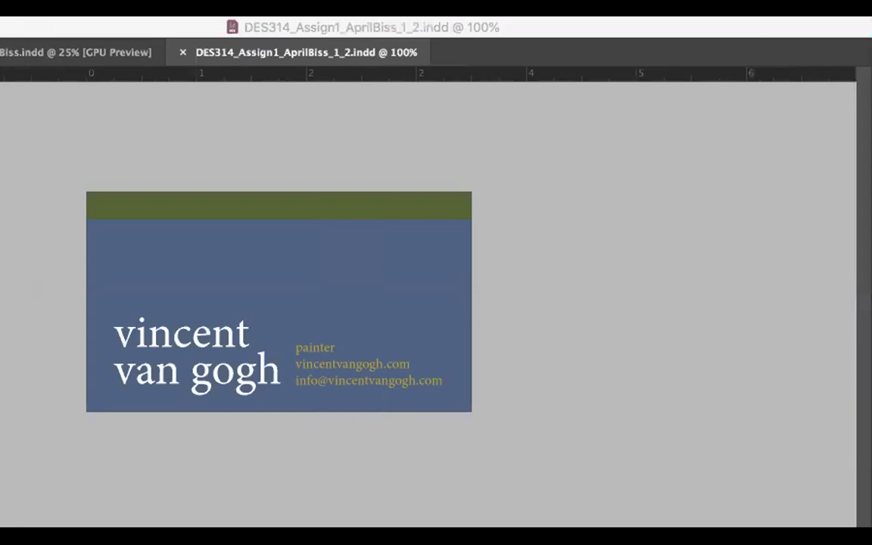
key(Tab)
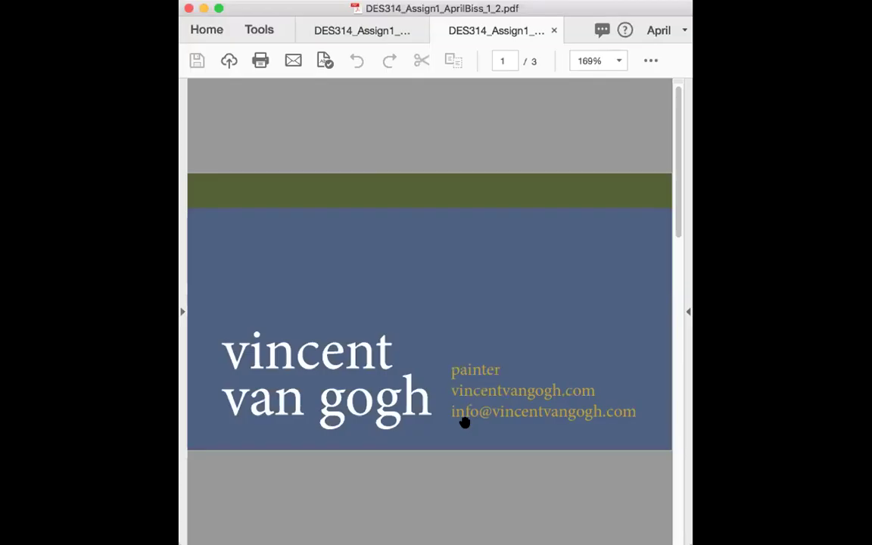
Zoom out and scroll through the three colour swatch pages in the first PDF
key(super+1)
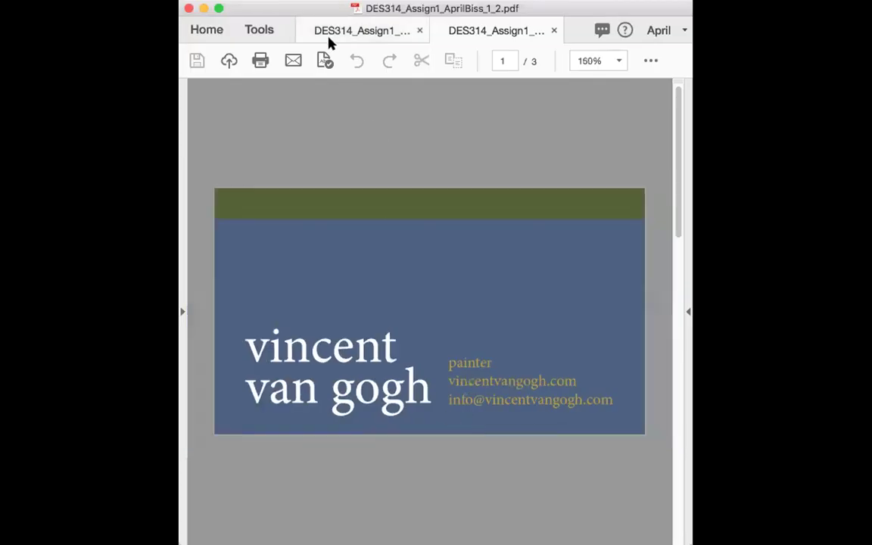
click(329, 44)
key(super+minus)
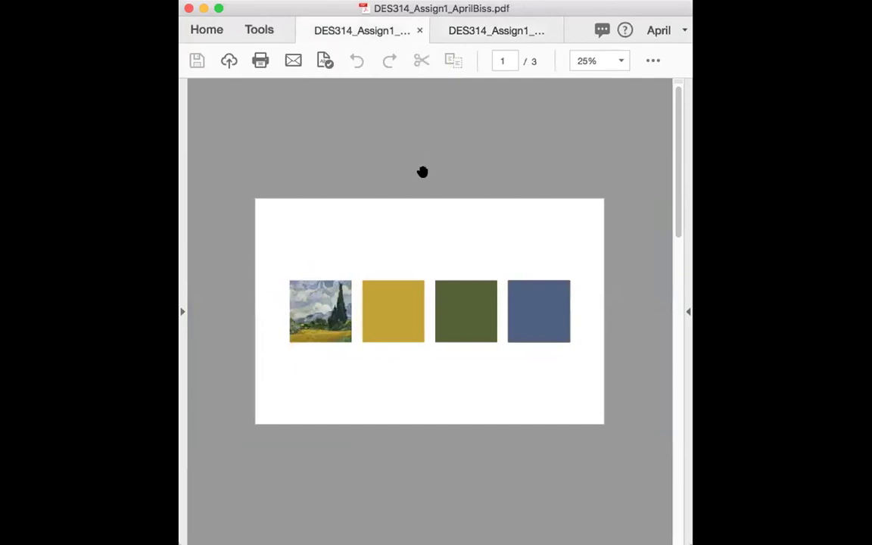
scroll(423, 172, down, 3)
scroll(422, 172, down, 3)
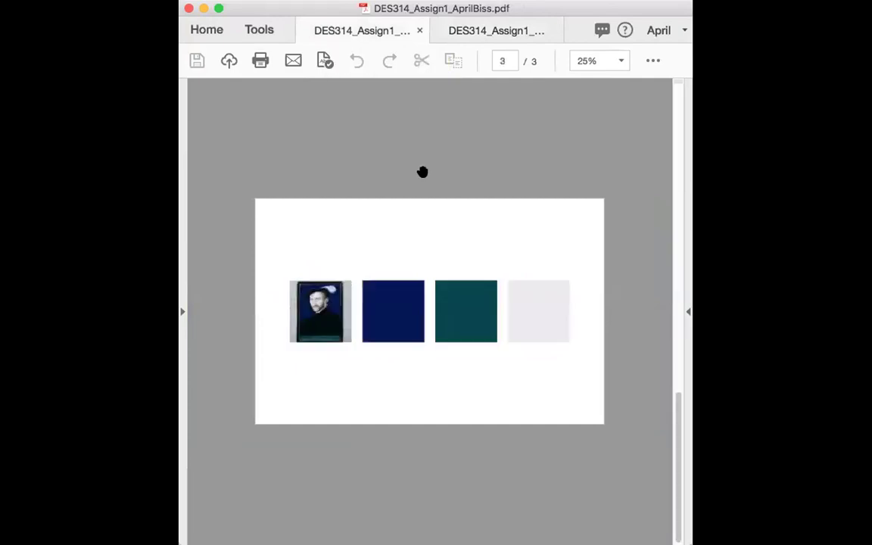
scroll(422, 171, up, 6)
scroll(422, 171, down, 6)
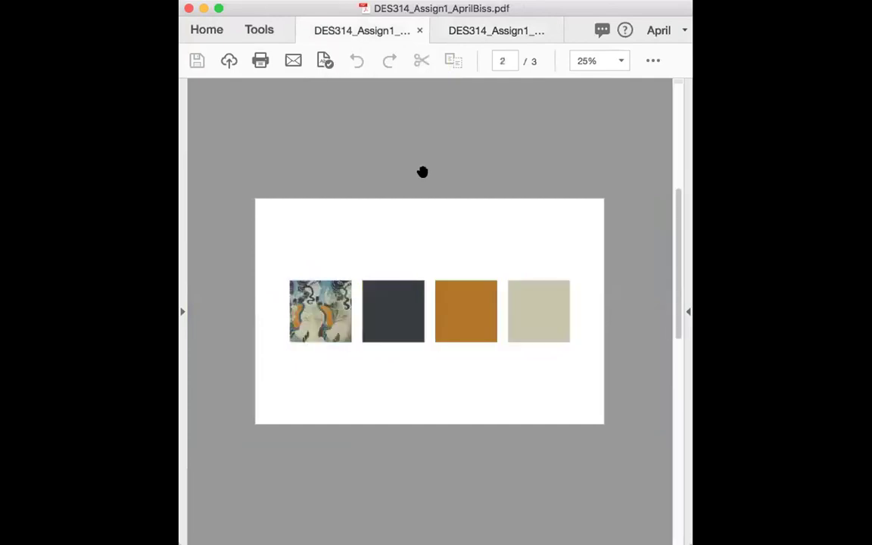
Scroll through the three business cards in the second PDF, ending on the van Gogh card
click(467, 32)
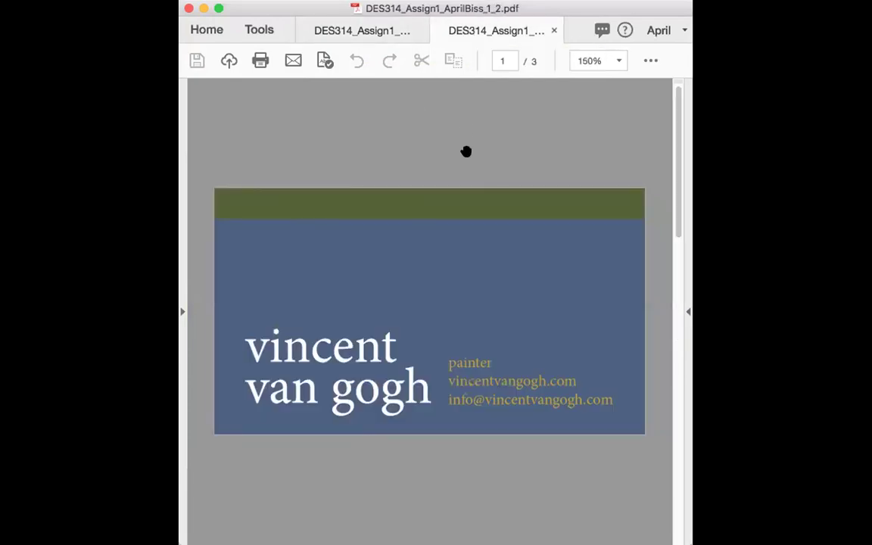
scroll(465, 152, down, 3)
scroll(465, 151, down, 3)
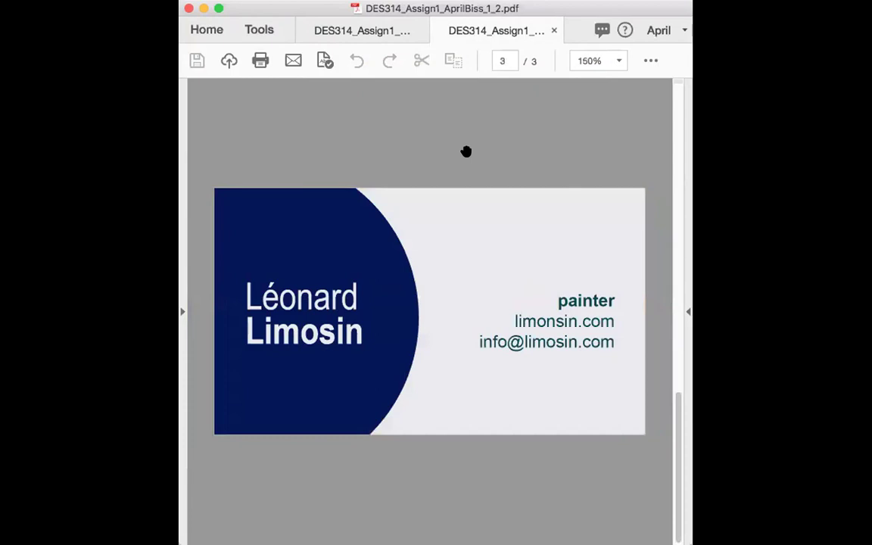
scroll(466, 151, up, 6)
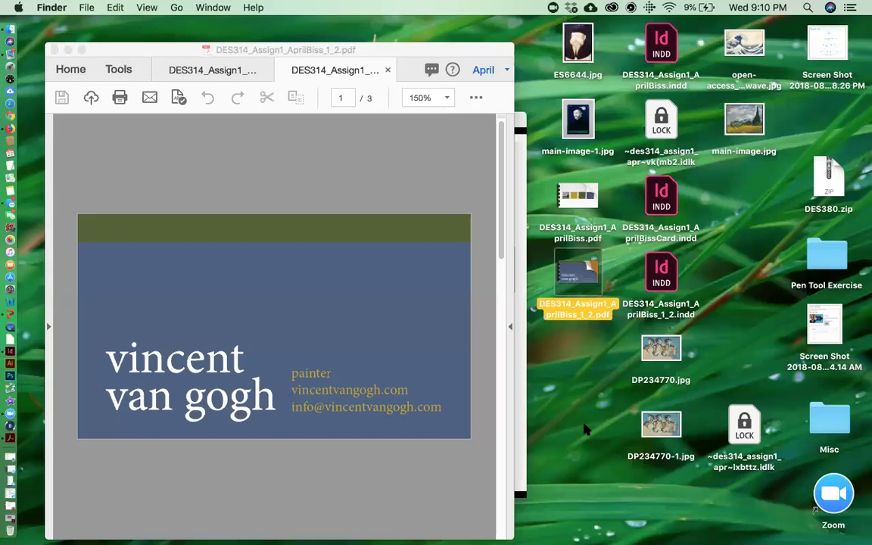
Select both exported PDFs on the desktop and compress them into one zip archive
click(584, 427)
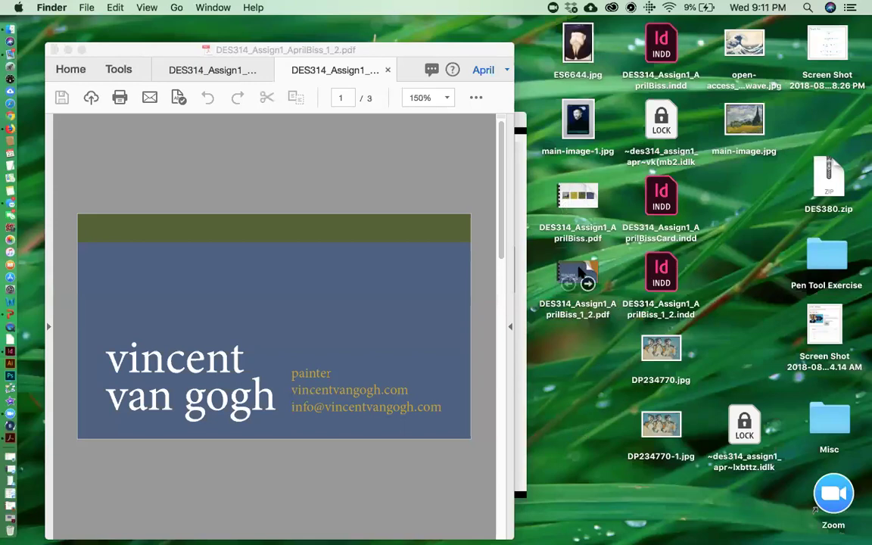
click(584, 310)
super+click(587, 196)
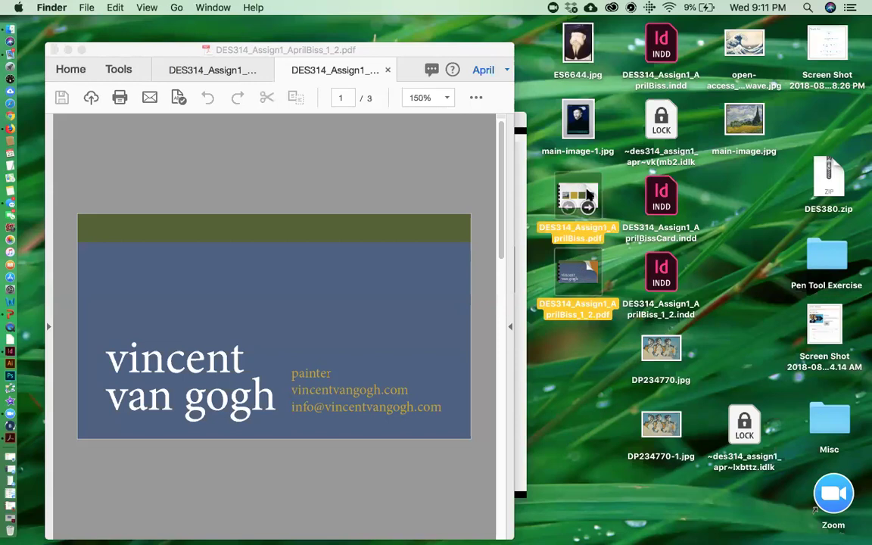
right_click(587, 195)
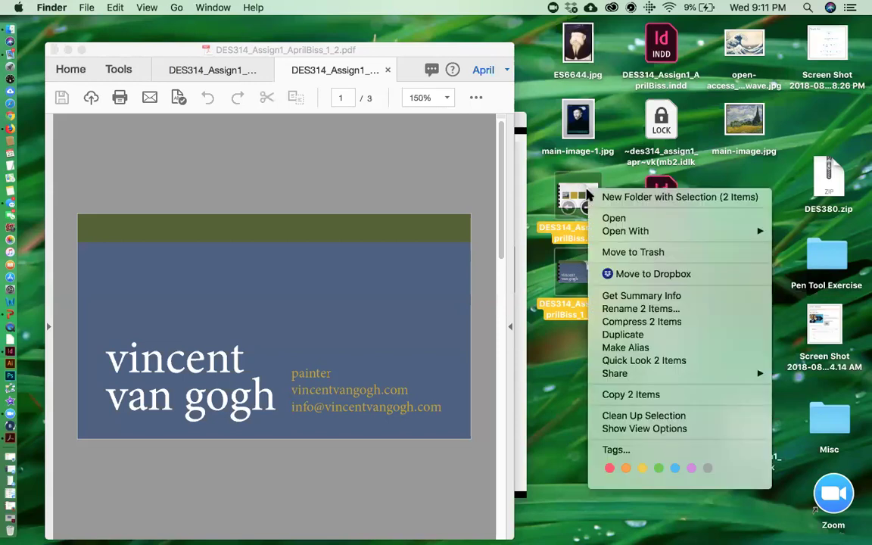
click(613, 326)
Rename the zip archive with the student's last name
drag(595, 322, 579, 397)
key(Return)
text(Biss.zip)
key(Return)
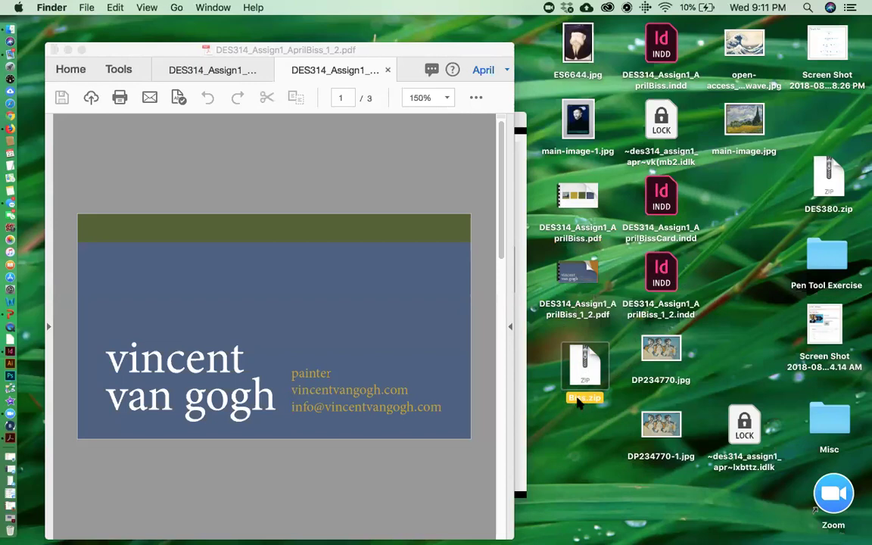
click(582, 428)
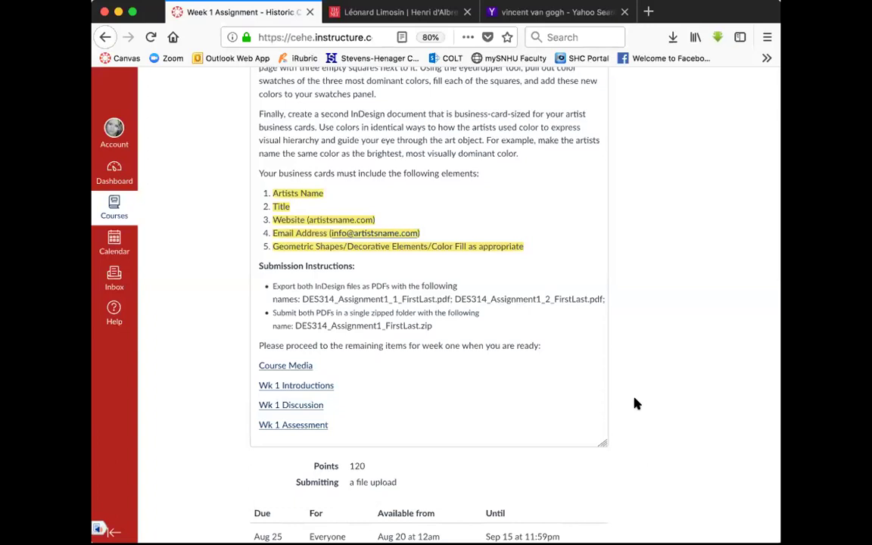
Highlight and review the two submission instruction bullets
mouse_move(272, 284)
mouse_down()
mouse_move(502, 311)
mouse_move(511, 330)
mouse_up()
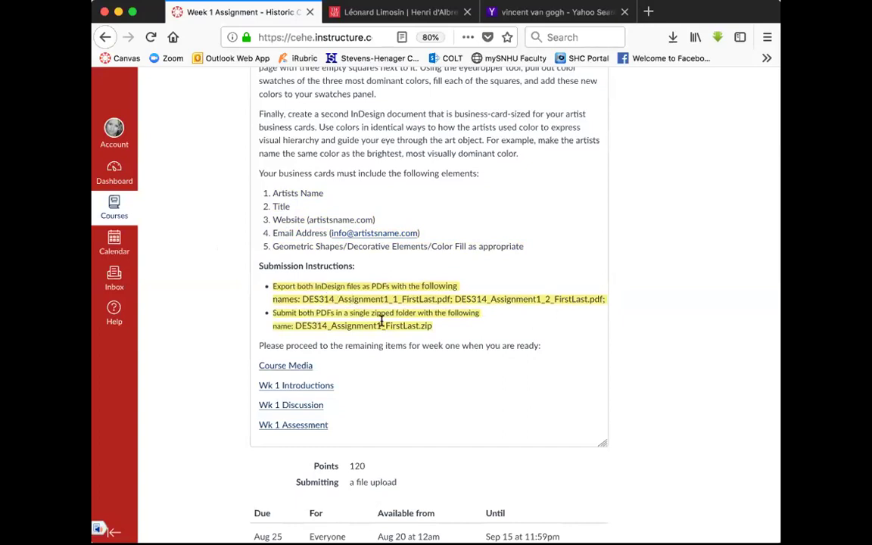
click(685, 368)
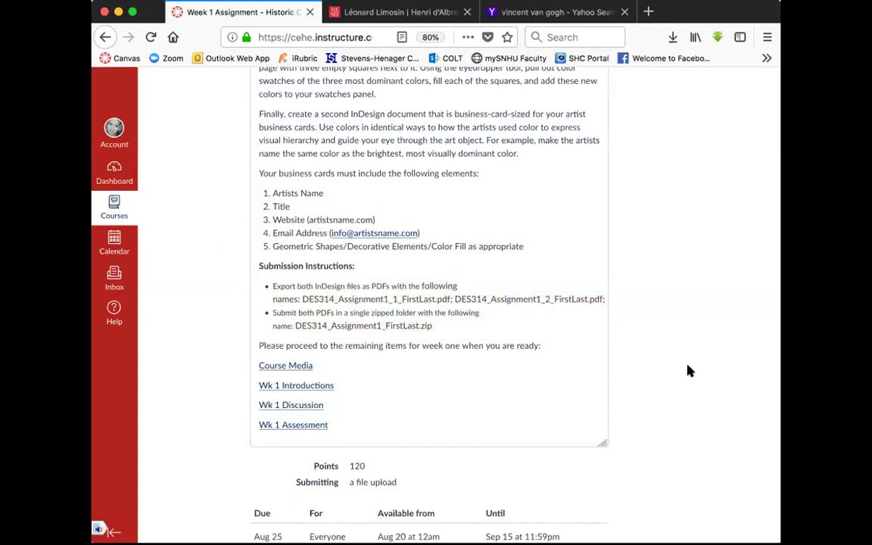
right_click(673, 345)
click(672, 308)
Scroll down to check the grading rubric, then go to the course home page and zoom out
scroll(672, 308, down, 10)
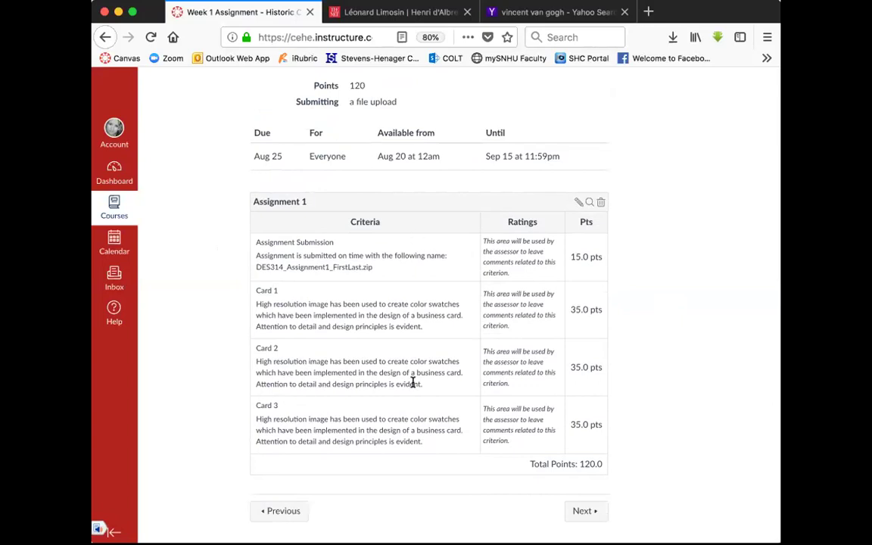
scroll(655, 268, up, 10)
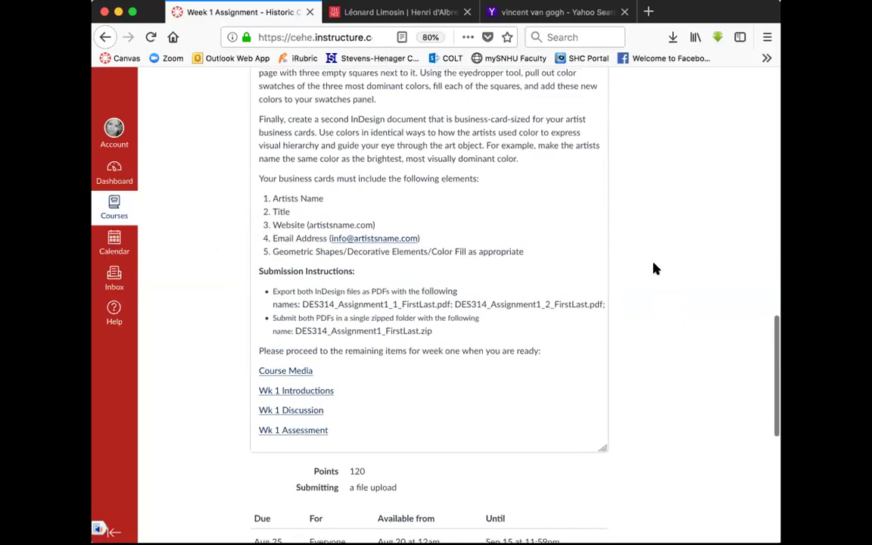
scroll(655, 269, up, 20)
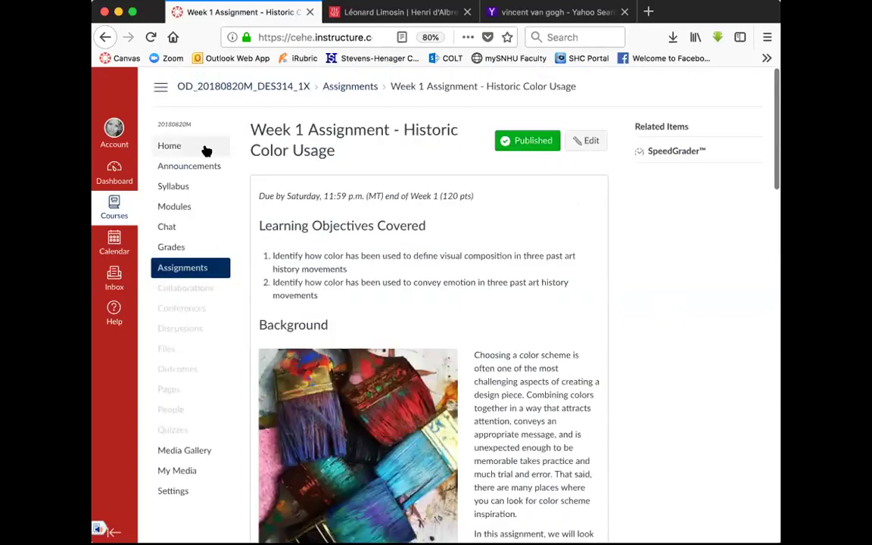
click(173, 146)
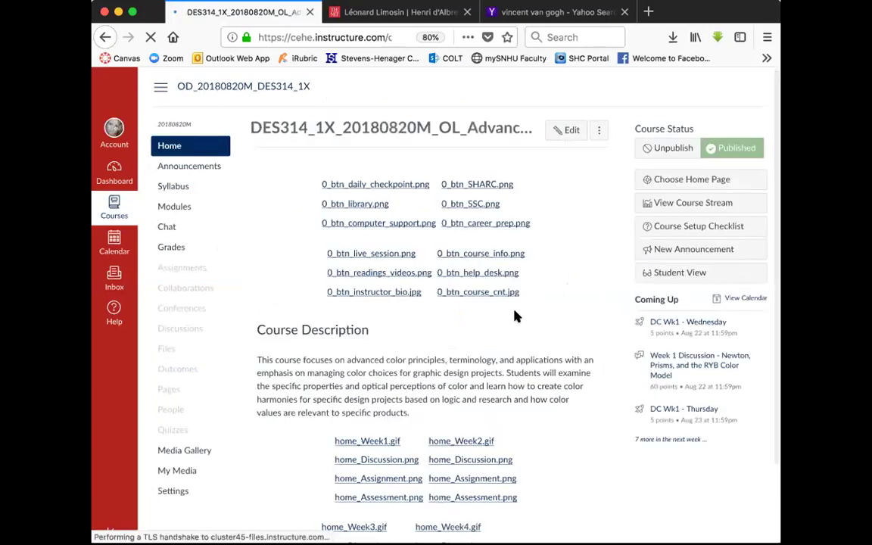
key(super+minus)
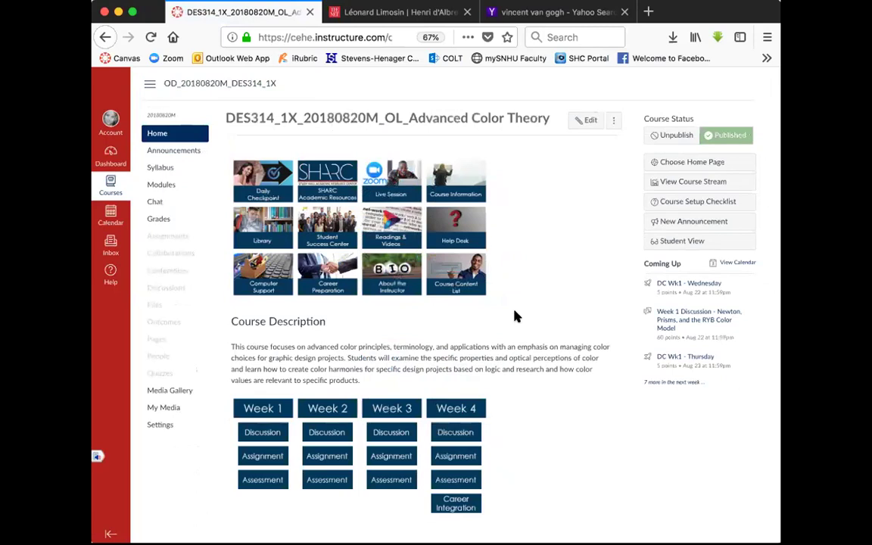